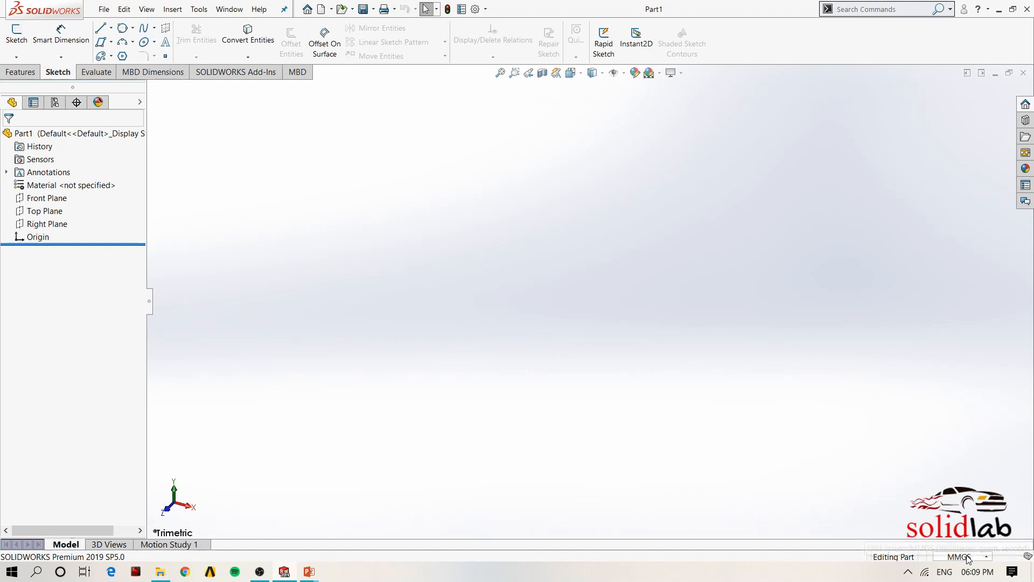
Step: Open the document unit settings and examine the Custom unit system's length and mass unit options
{"action": "left_click", "coordinate": [964, 558]}
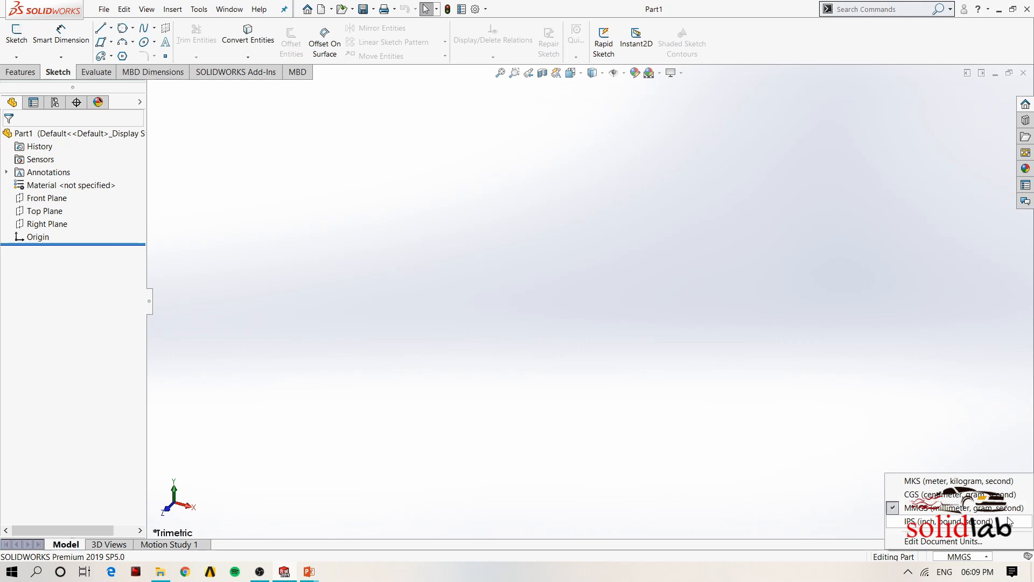
{"action": "left_click", "coordinate": [941, 541]}
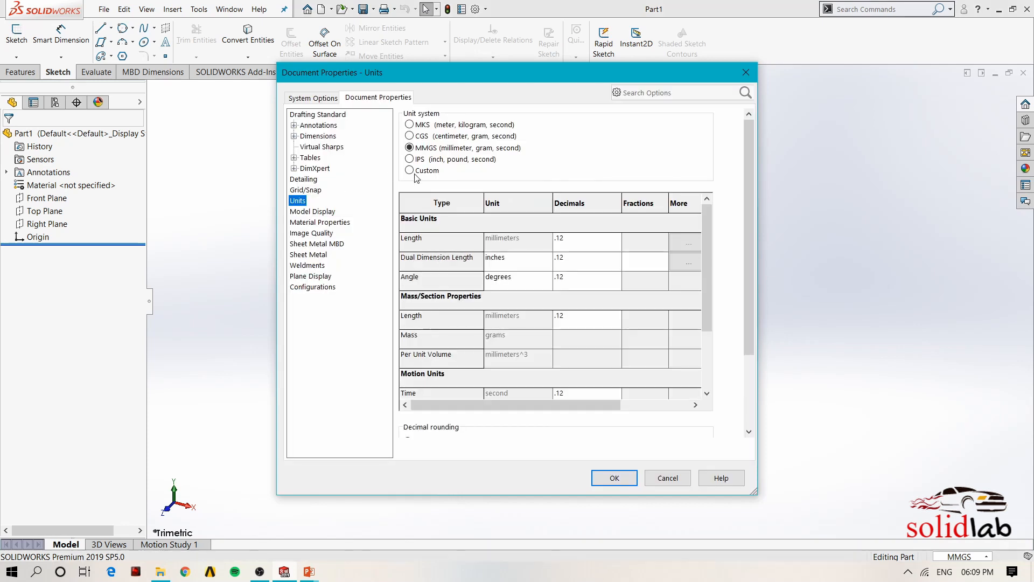
{"action": "left_click", "coordinate": [411, 171]}
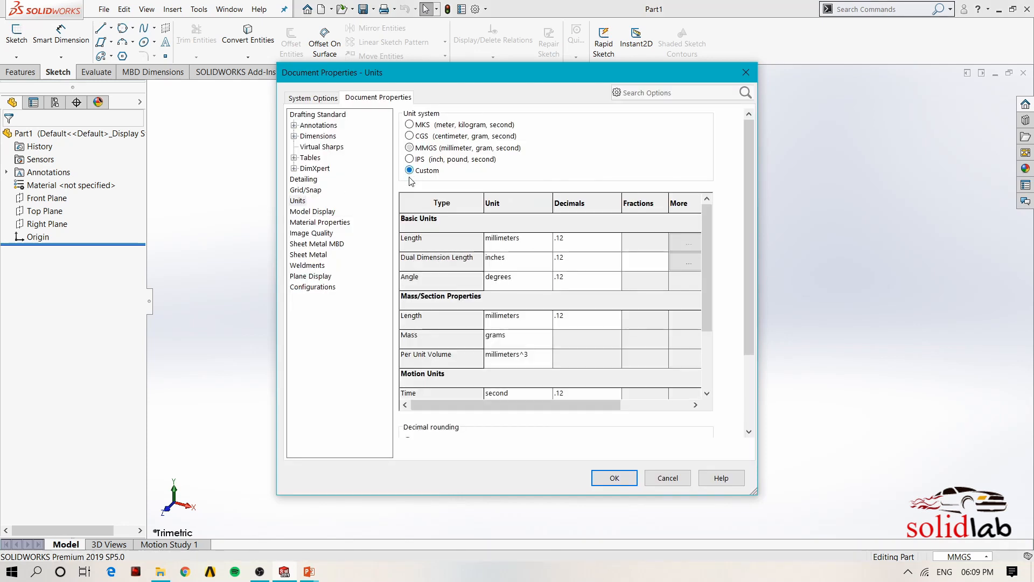
{"action": "left_click", "coordinate": [528, 246]}
{"action": "left_click", "coordinate": [522, 342]}
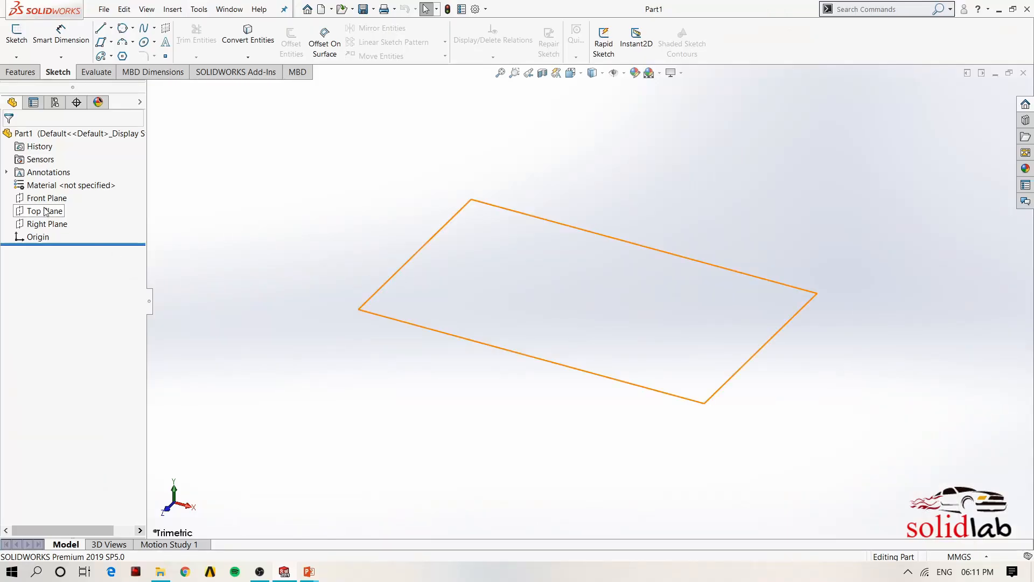
Step: Select the Right, Front and Top planes in turn to view their orientation
{"action": "left_click", "coordinate": [48, 225]}
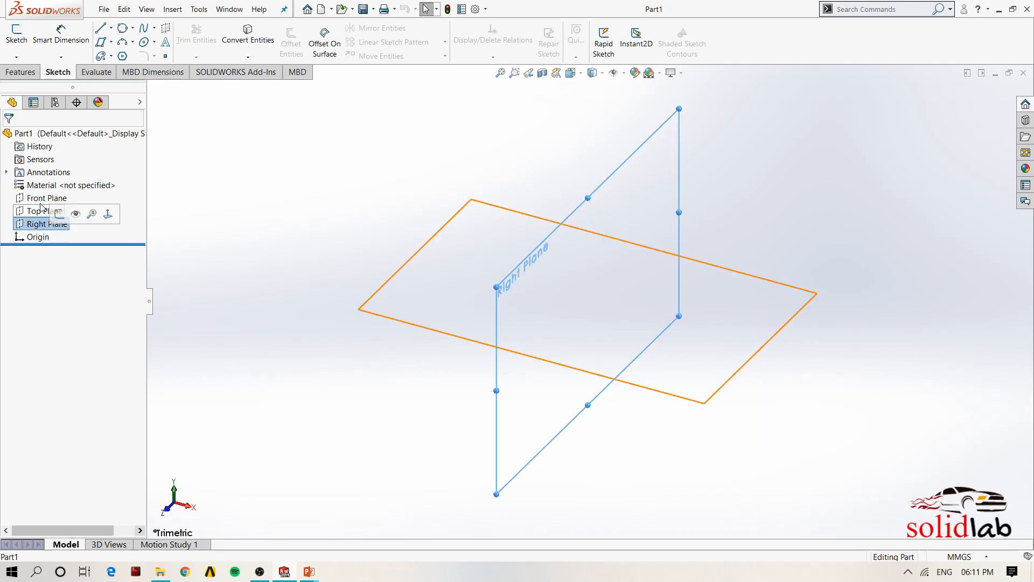
{"action": "left_click", "coordinate": [43, 199]}
{"action": "left_click", "coordinate": [43, 212]}
{"action": "left_click", "coordinate": [48, 225]}
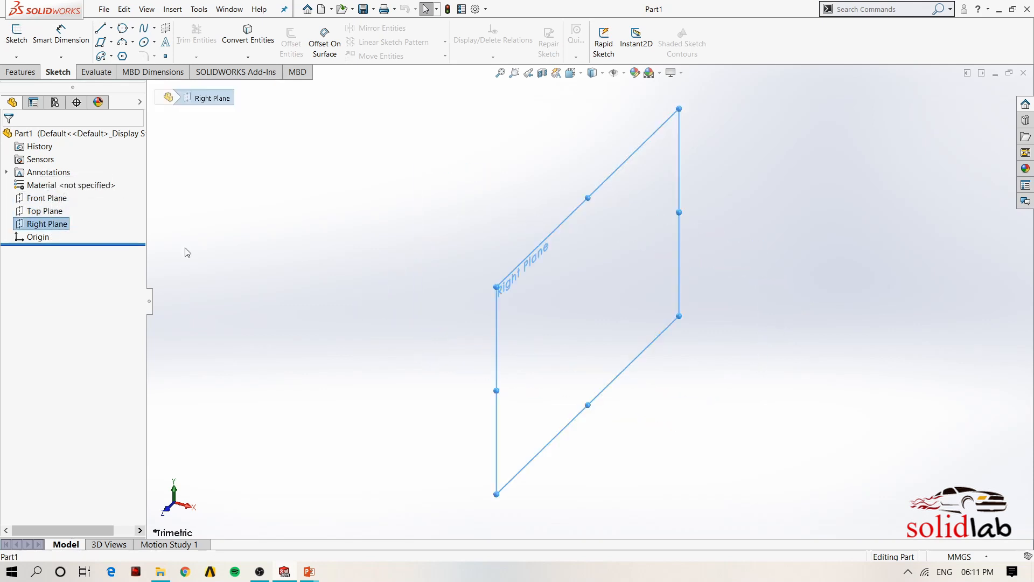
{"action": "left_click", "coordinate": [185, 249]}
{"action": "left_click", "coordinate": [58, 200]}
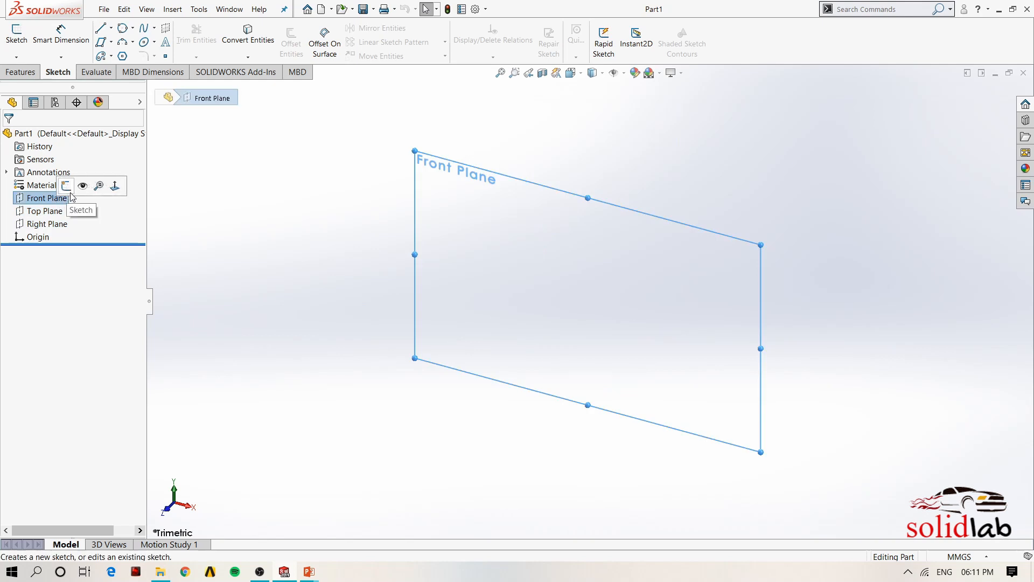
{"action": "left_click", "coordinate": [65, 186]}
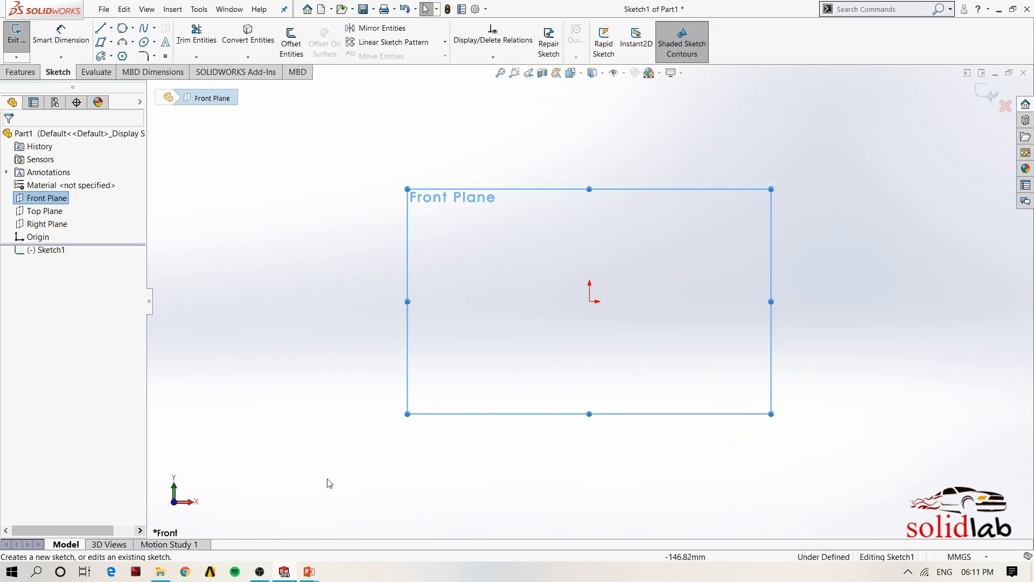
{"action": "left_click", "coordinate": [527, 308]}
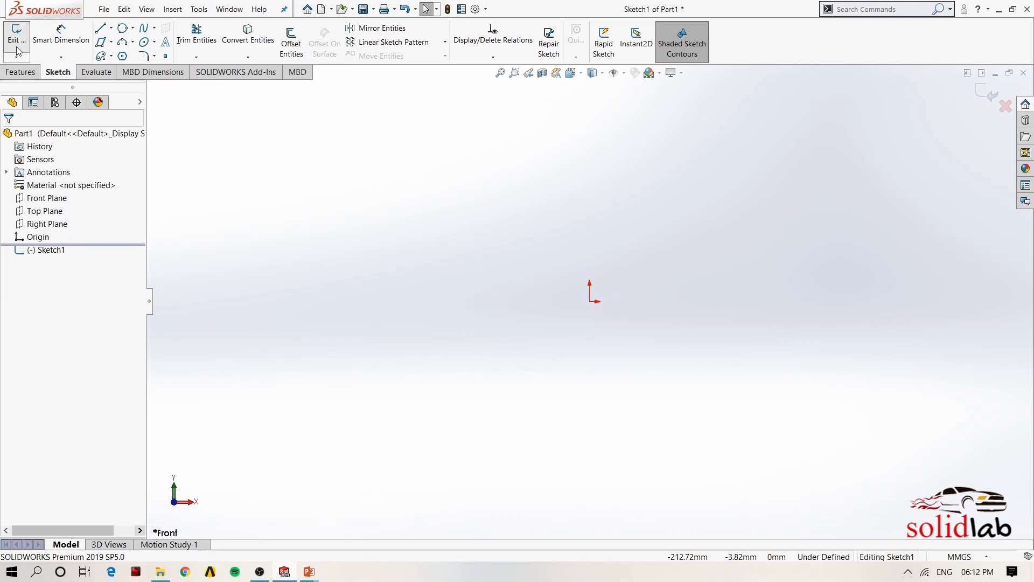
{"action": "left_click", "coordinate": [983, 102]}
{"action": "left_click", "coordinate": [34, 199]}
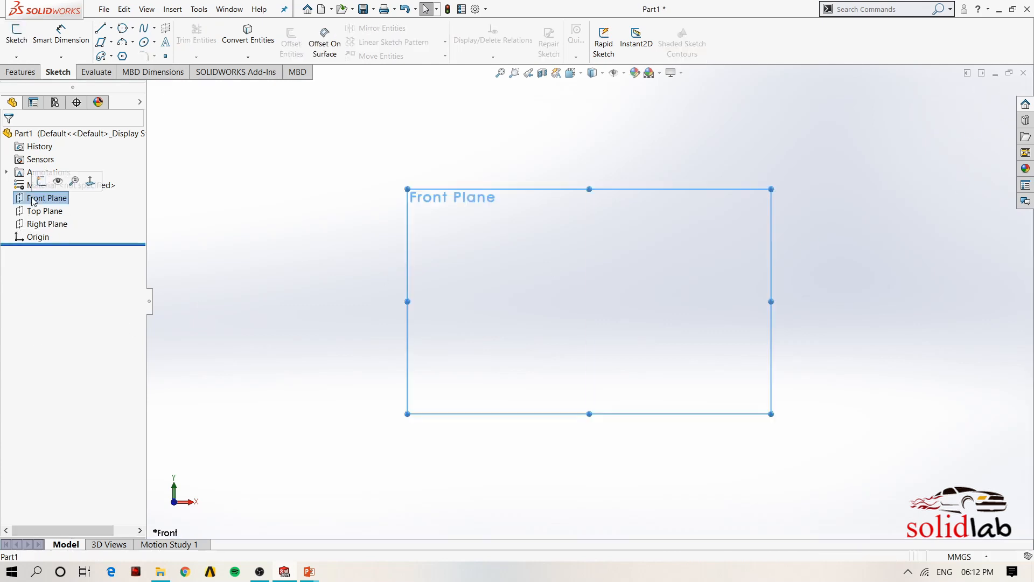
{"action": "left_click", "coordinate": [226, 218]}
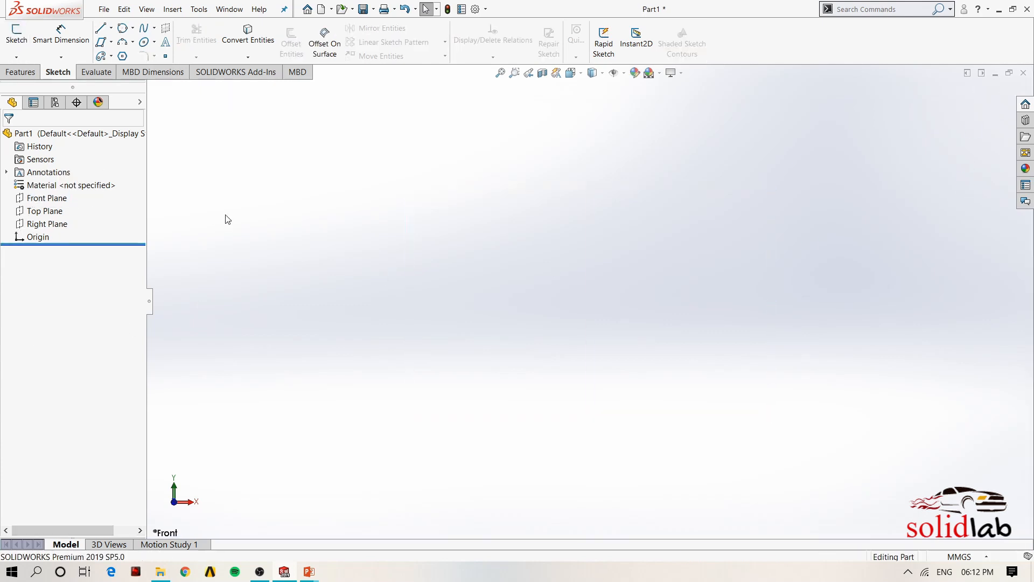
Step: Open a new sketch on the Front Plane by starting the Line tool, and leave the tool without drawing
{"action": "left_click", "coordinate": [102, 29]}
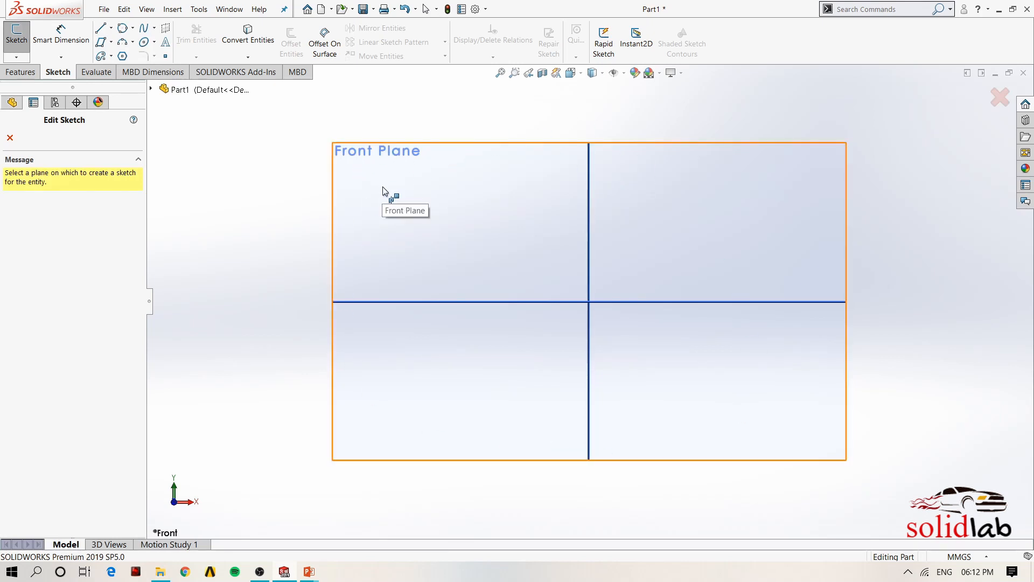
{"action": "middle_click_drag", "start_coordinate": [456, 297], "coordinate": [402, 350]}
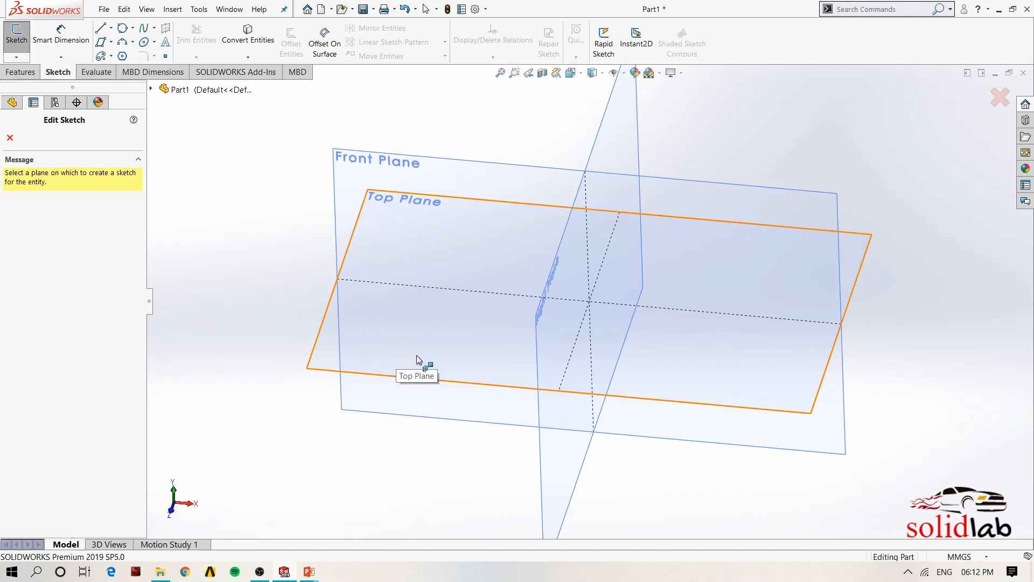
{"action": "left_click", "coordinate": [370, 168]}
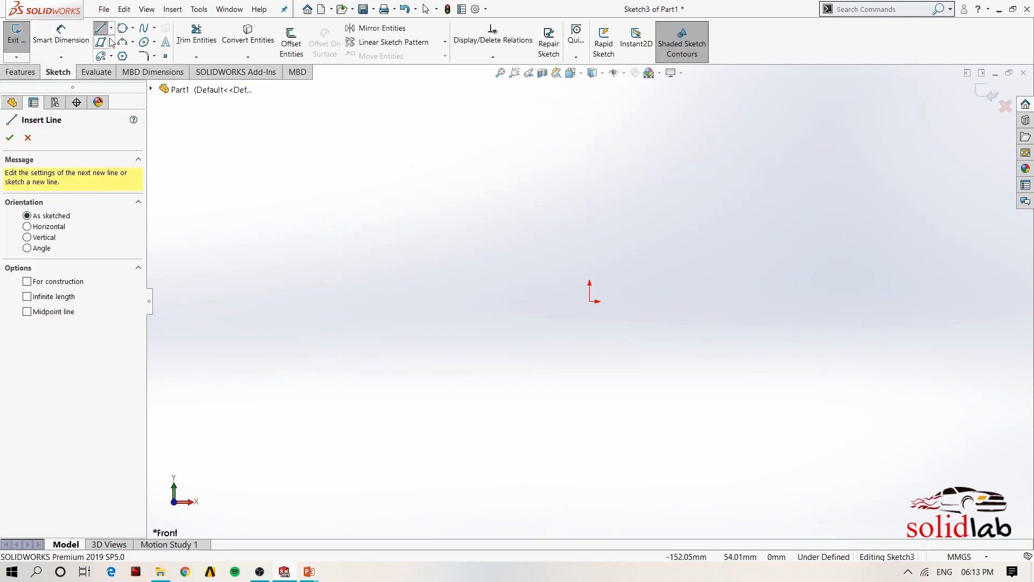
{"action": "left_click", "coordinate": [27, 138]}
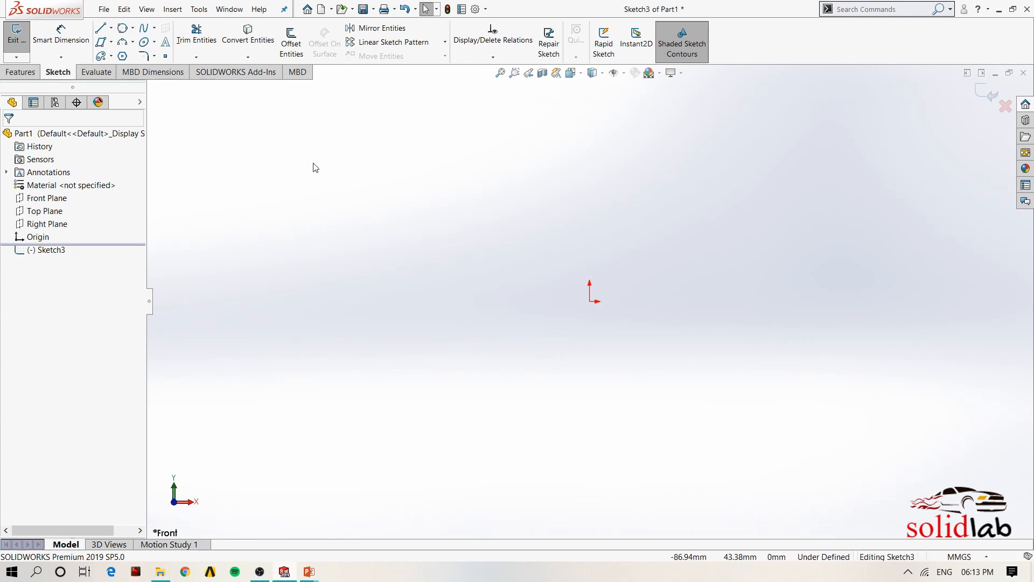
{"action": "left_click", "coordinate": [102, 28]}
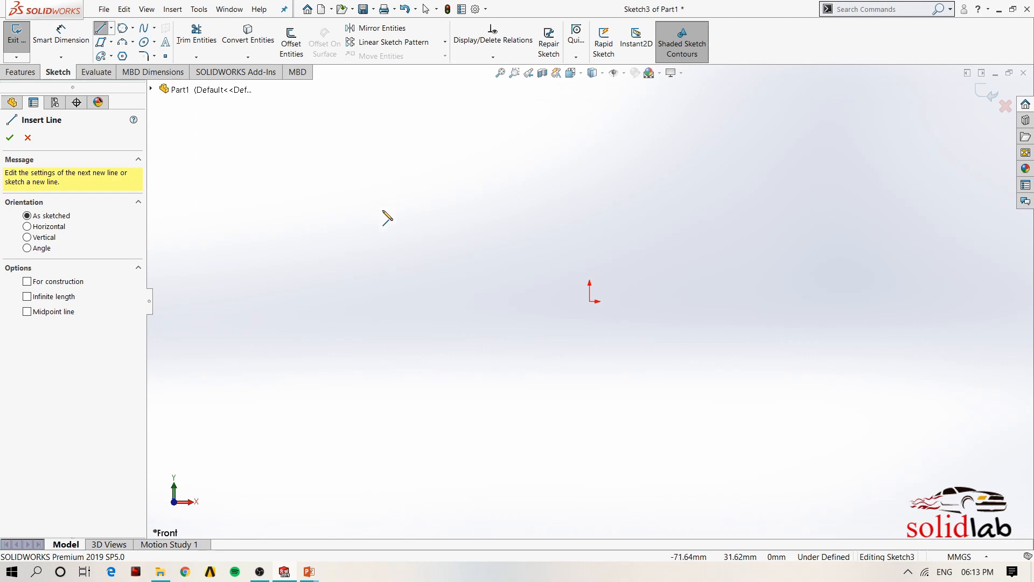
{"action": "key", "text": "Escape"}
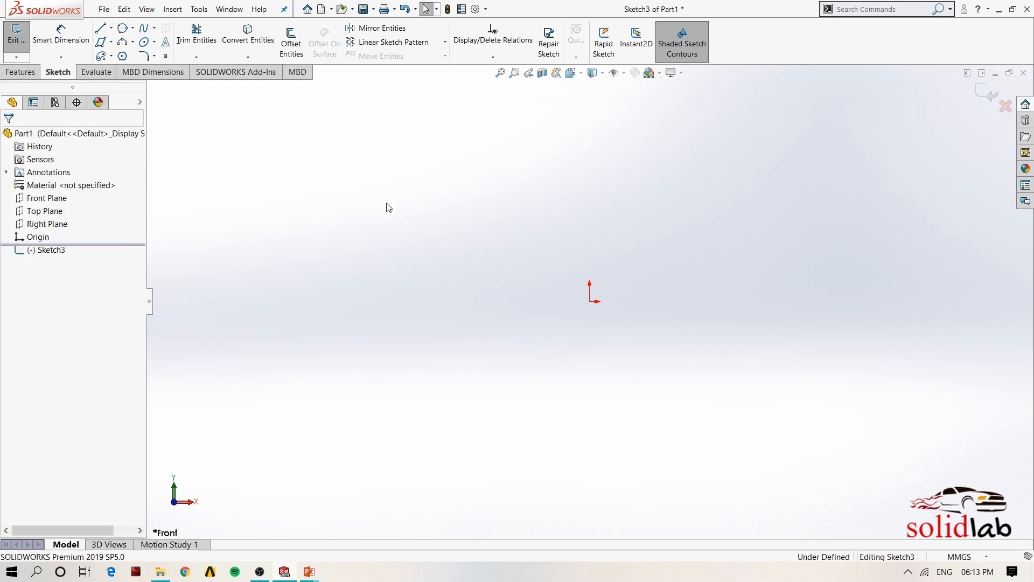
{"action": "left_click", "coordinate": [101, 28]}
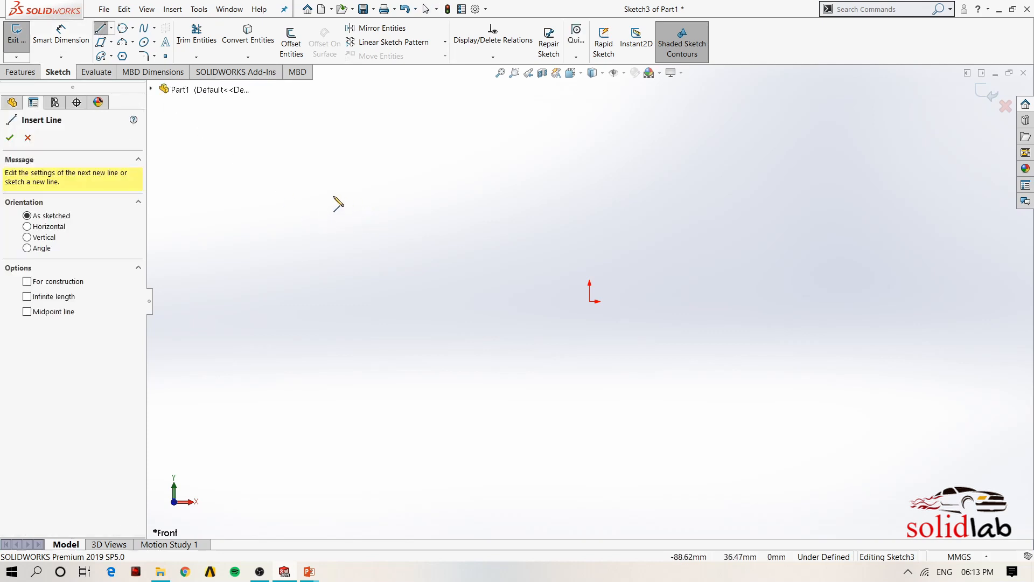
{"action": "key", "text": "Escape"}
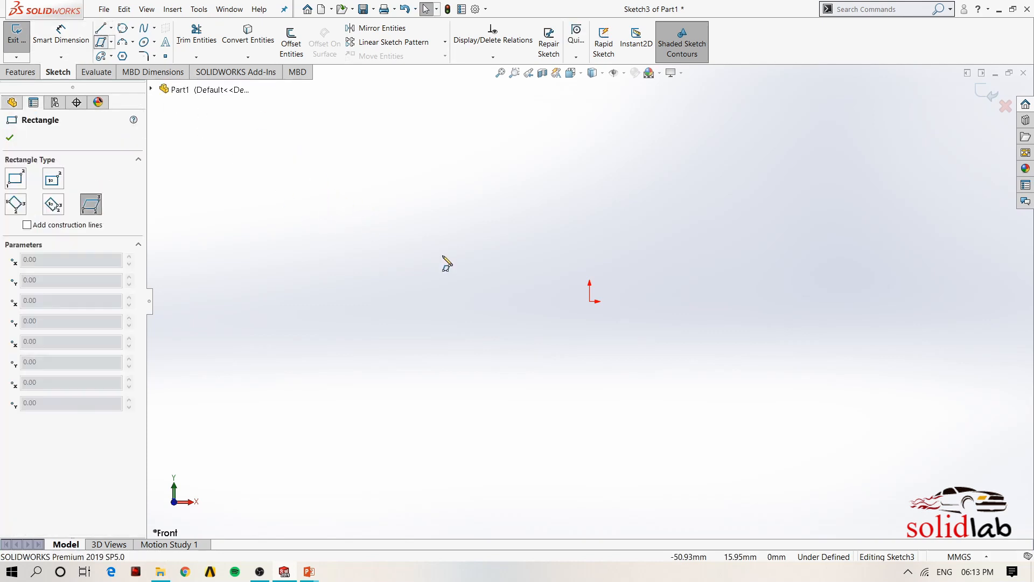
{"action": "key", "text": "Escape"}
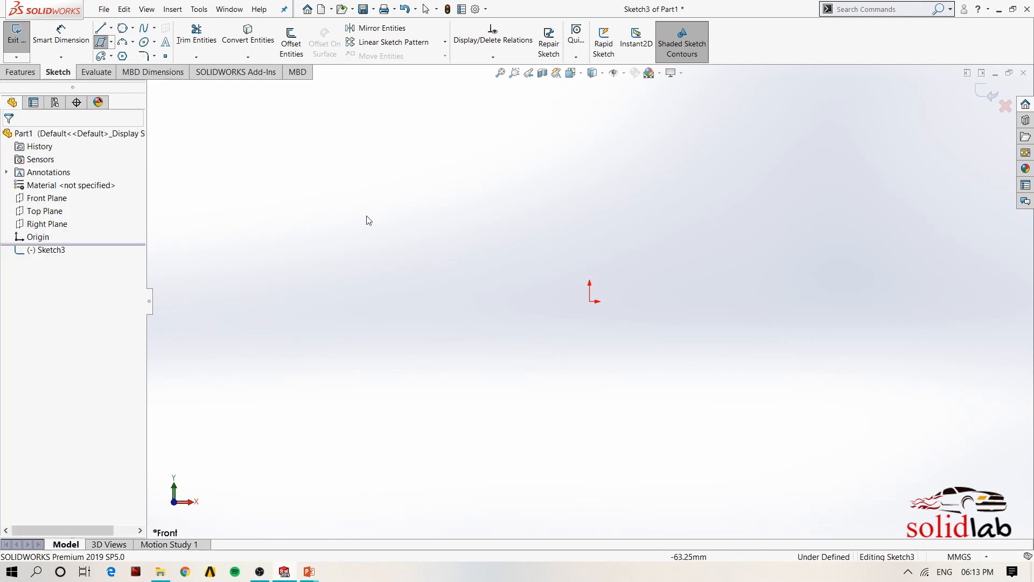
Step: Sketch a single free-angle line above the origin, rising gently toward positive X, and end the line chain
{"action": "key", "text": "l"}
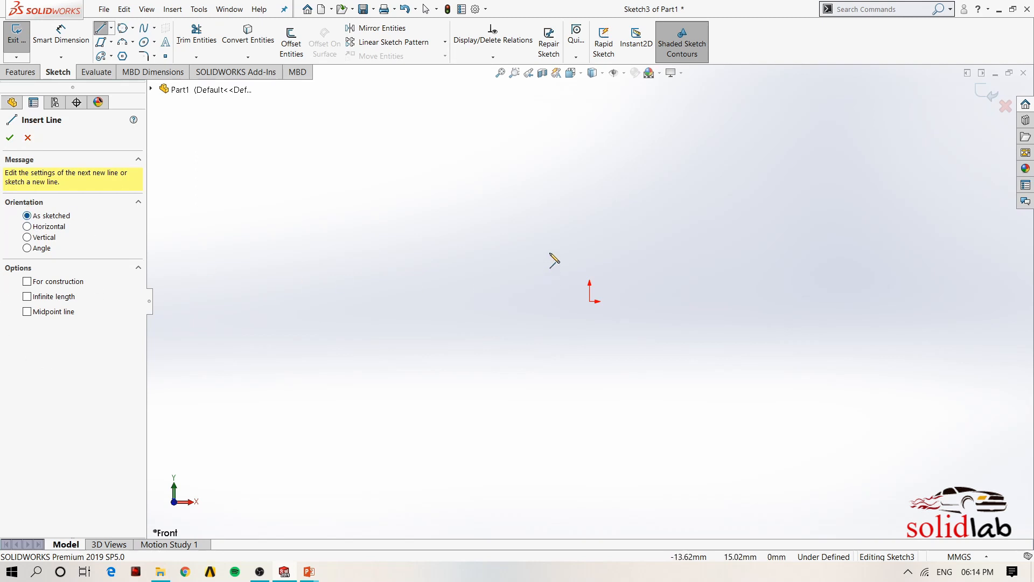
{"action": "left_click", "coordinate": [528, 231]}
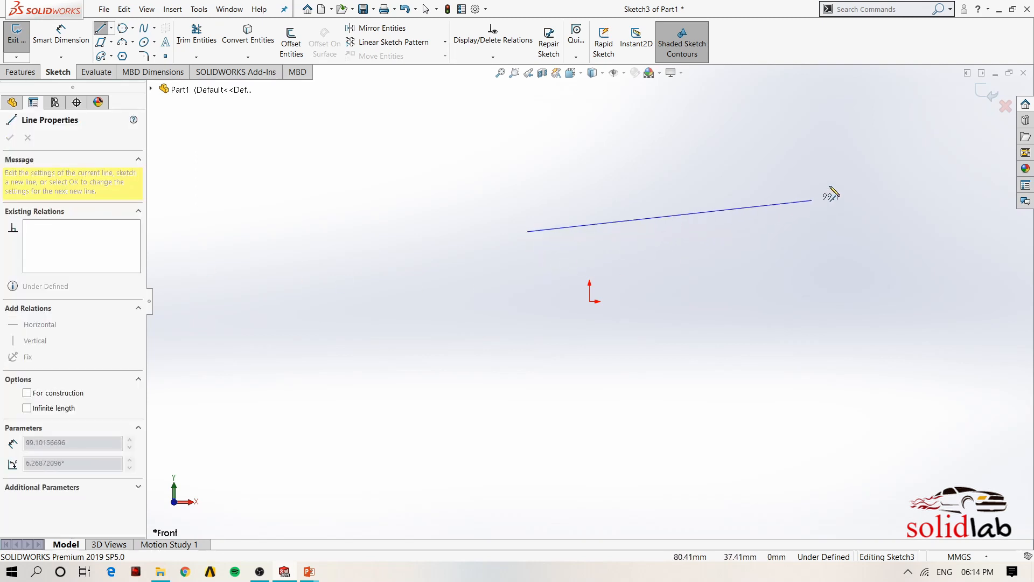
{"action": "left_click", "coordinate": [838, 176]}
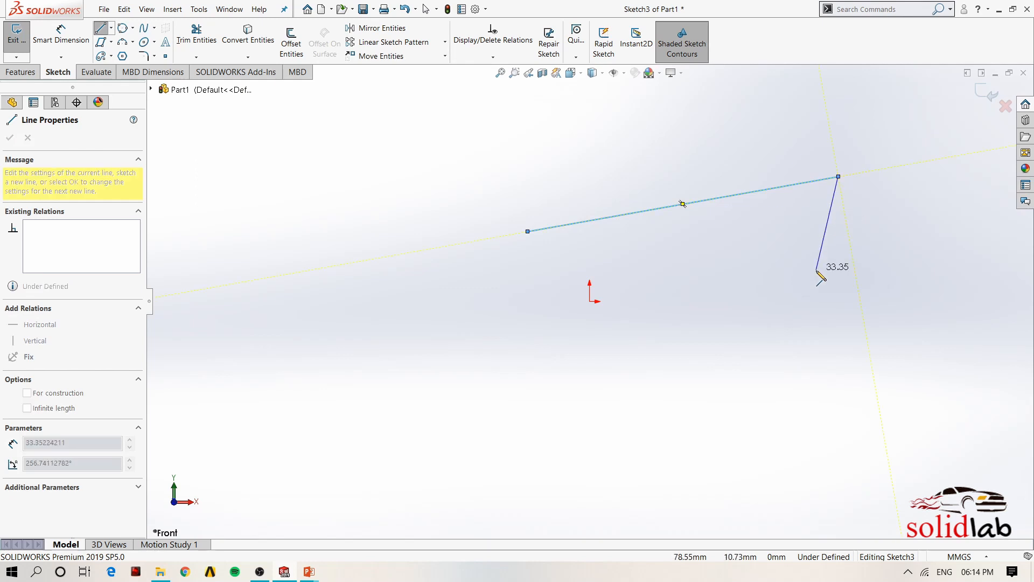
{"action": "key", "text": "Escape"}
{"action": "key", "text": "Escape"}
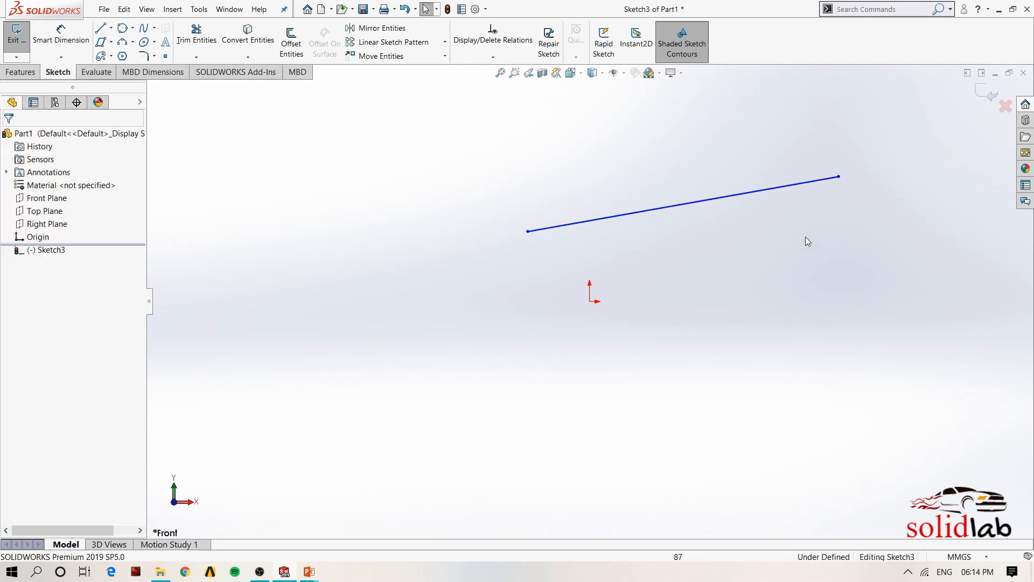
Step: Sketch a line about 75 mm long just above the origin using the Horizontal orientation option
{"action": "left_click", "coordinate": [100, 27]}
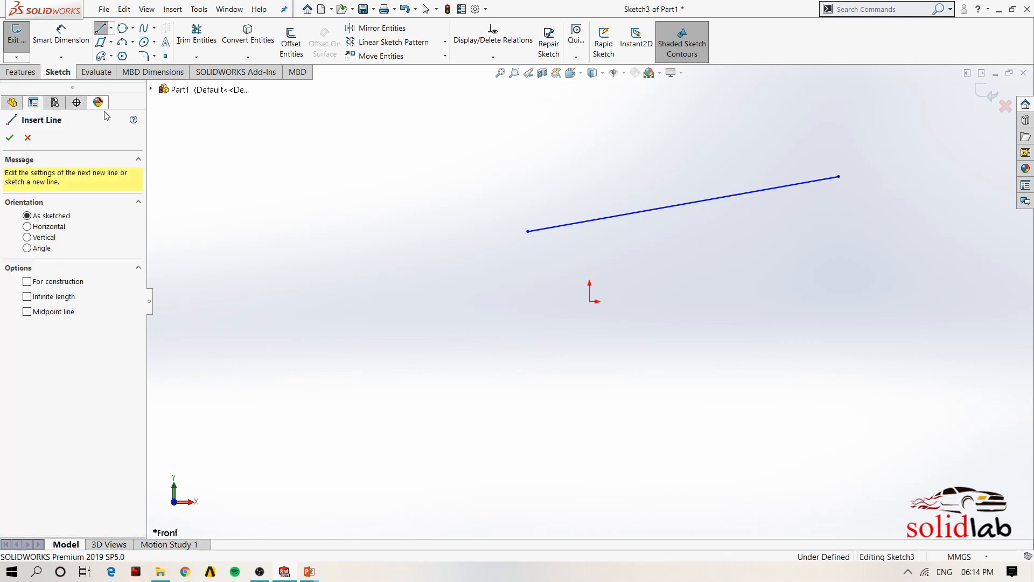
{"action": "left_click", "coordinate": [27, 227]}
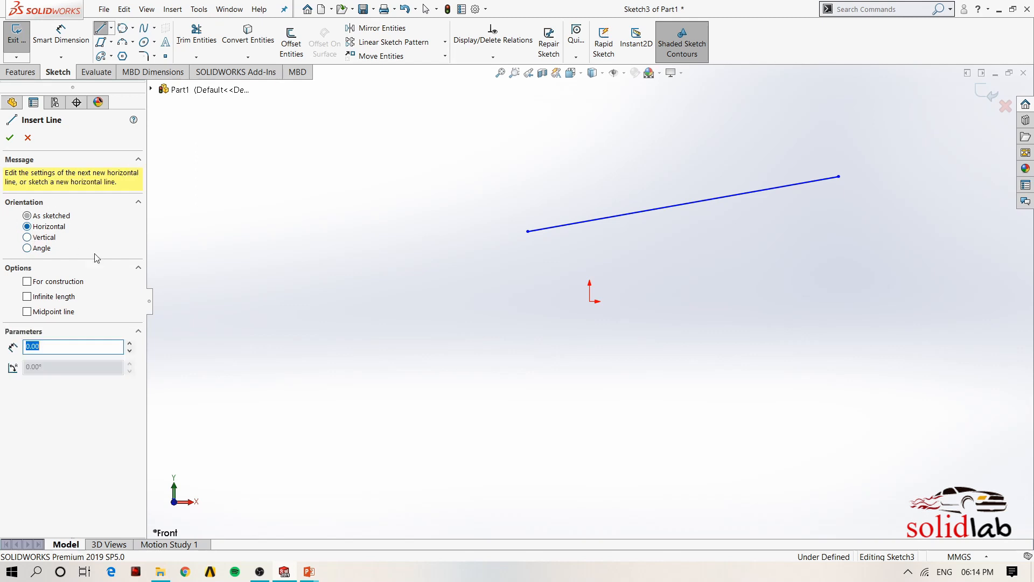
{"action": "left_click", "coordinate": [462, 284]}
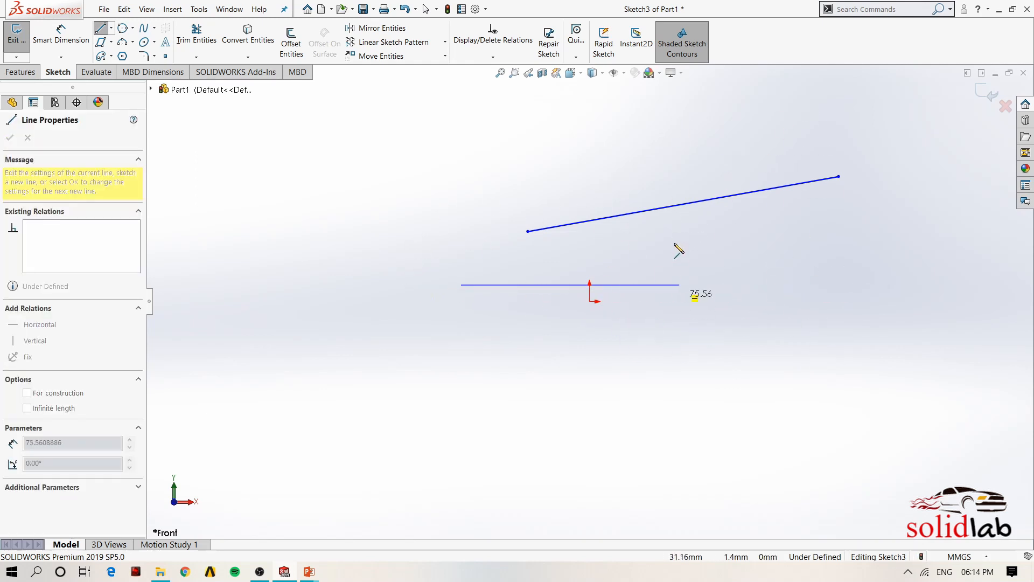
{"action": "left_click", "coordinate": [674, 285]}
{"action": "key", "text": "Escape"}
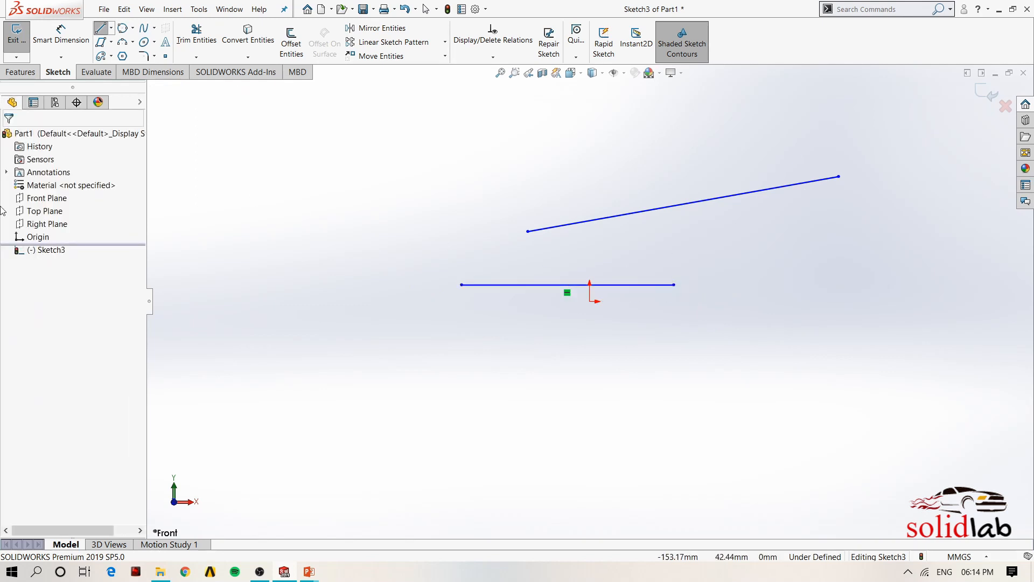
{"action": "key", "text": "Escape"}
{"action": "left_click", "coordinate": [112, 42]}
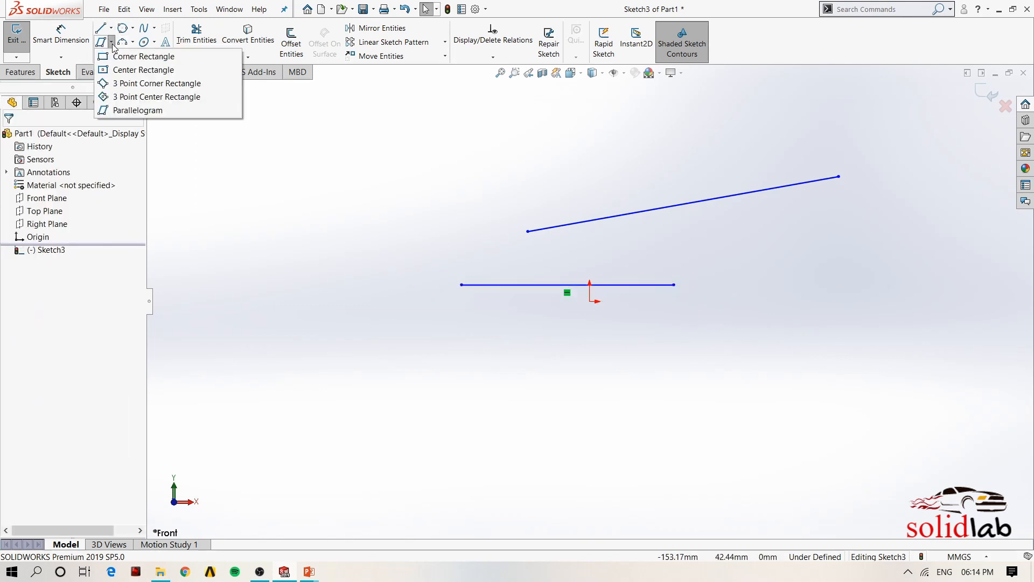
{"action": "left_click", "coordinate": [112, 28]}
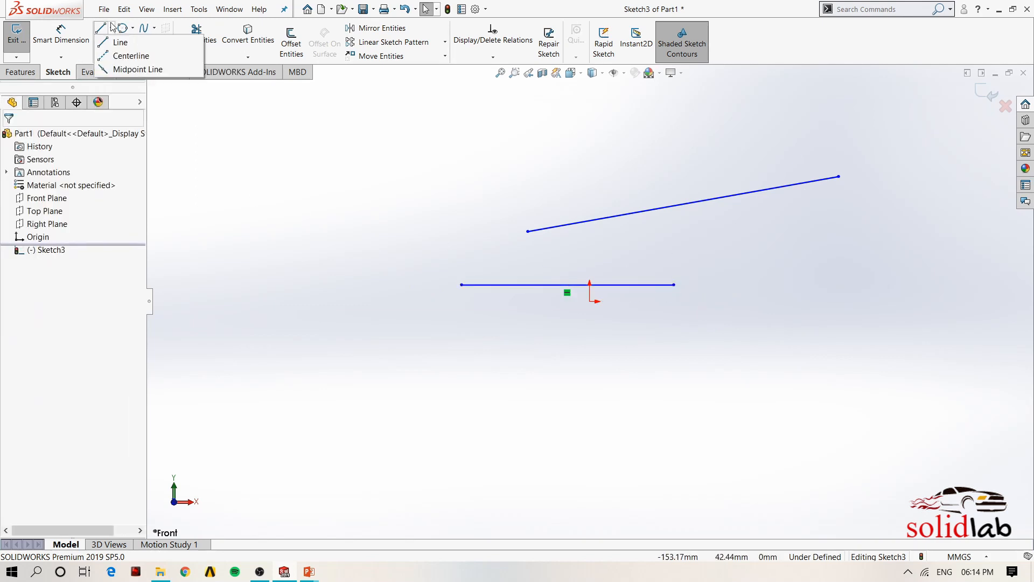
{"action": "left_click", "coordinate": [124, 56]}
{"action": "left_click", "coordinate": [28, 138]}
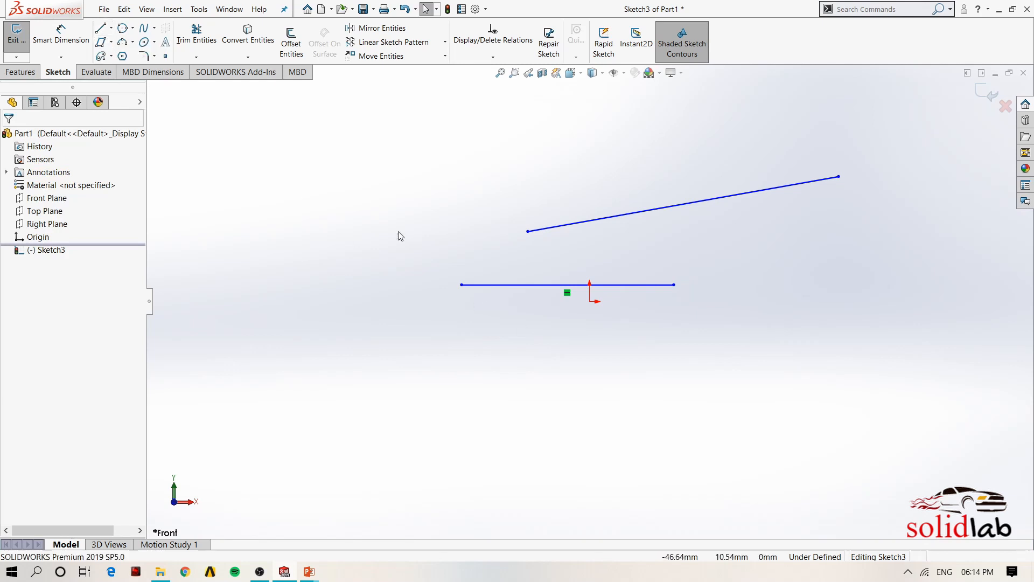
Step: Sketch an inclined construction line with the As sketched orientation, passing just above the origin and crossing the horizontal line
{"action": "key", "text": "l"}
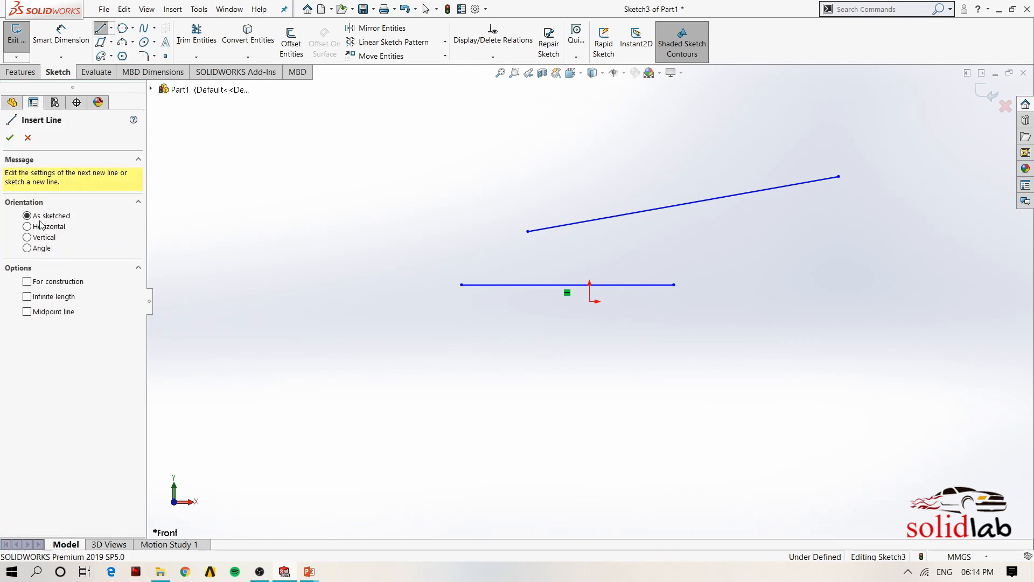
{"action": "left_click", "coordinate": [43, 248]}
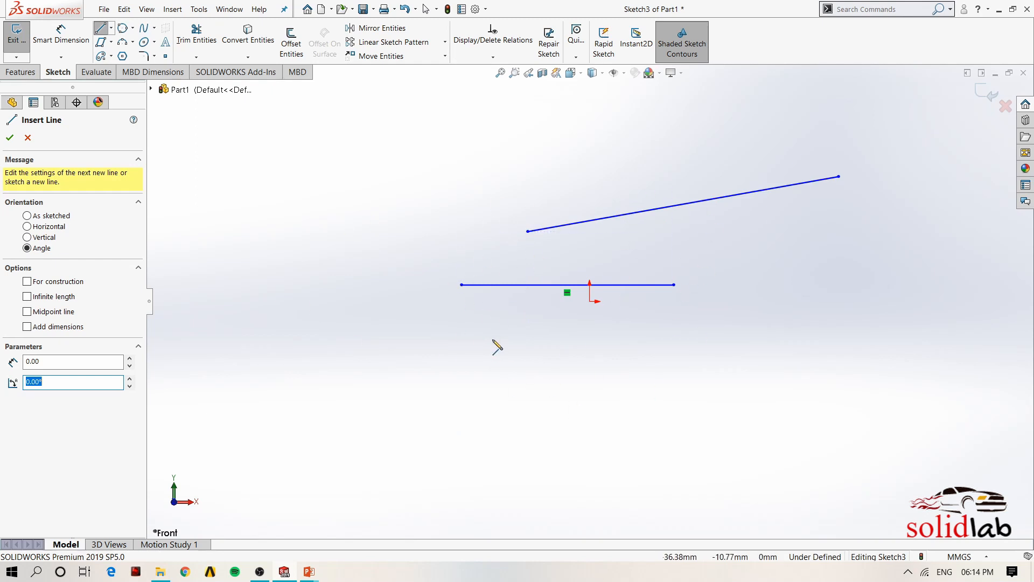
{"action": "left_click", "coordinate": [39, 216]}
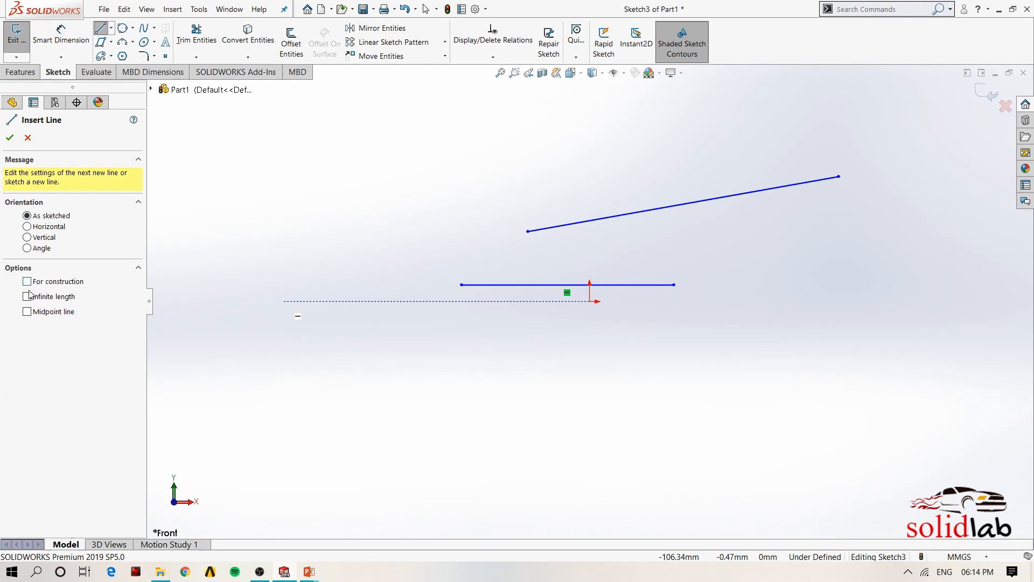
{"action": "left_click", "coordinate": [386, 336]}
{"action": "left_click", "coordinate": [795, 245]}
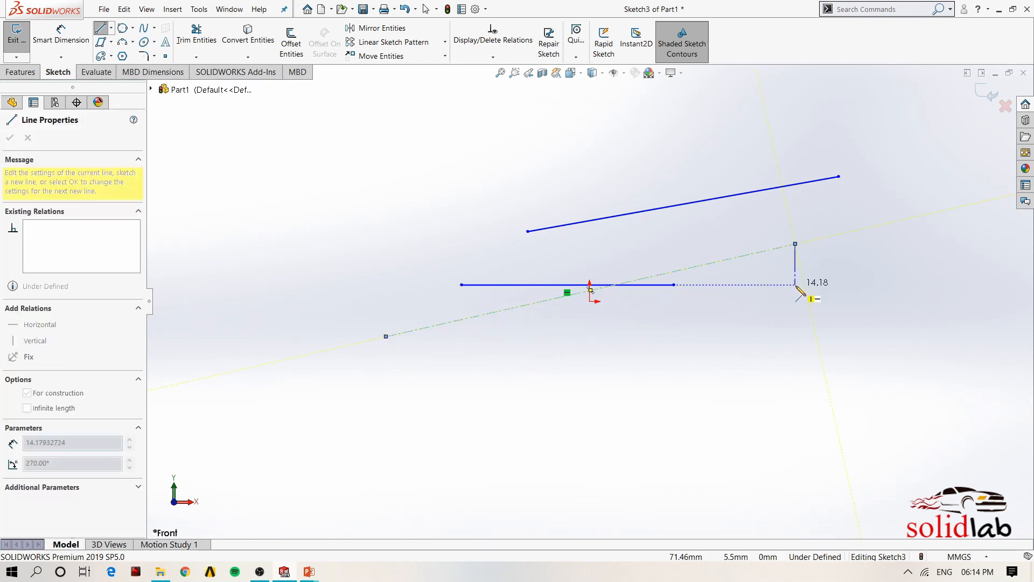
Step: Sketch a vertical Infinite length line through the origin with the As sketched orientation
{"action": "key", "text": "Escape"}
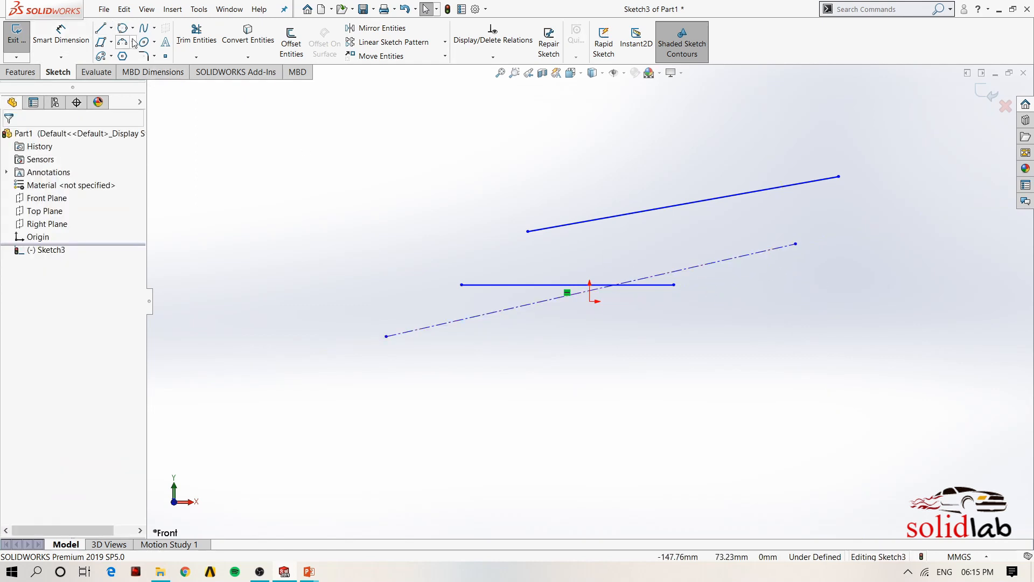
{"action": "left_click", "coordinate": [100, 29]}
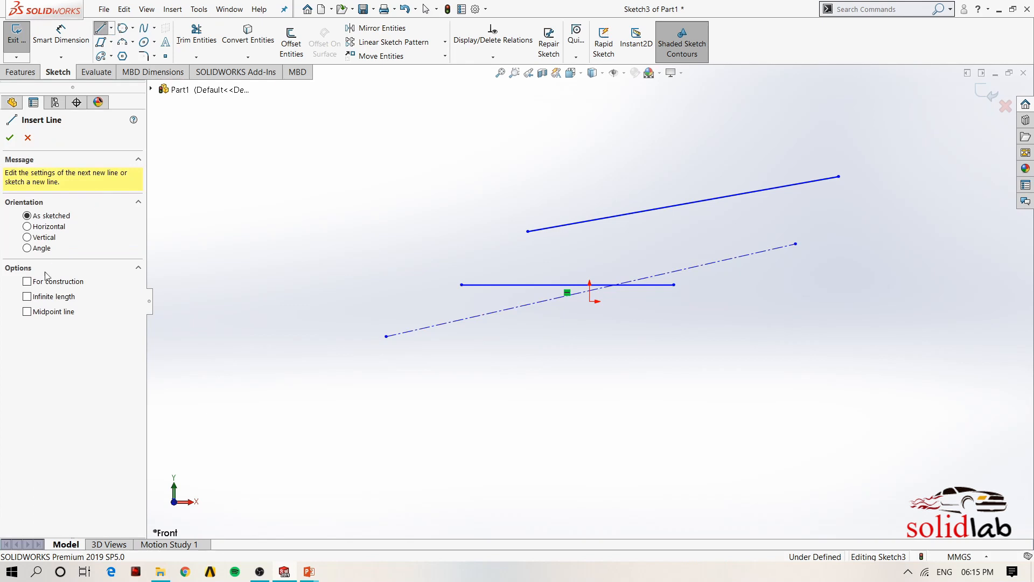
{"action": "left_click", "coordinate": [27, 296]}
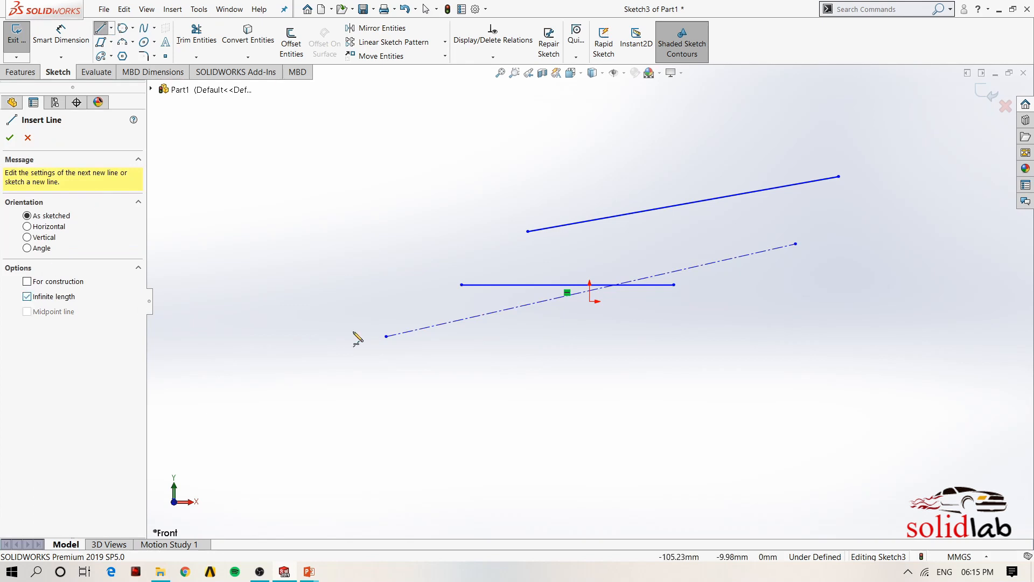
{"action": "left_click", "coordinate": [591, 302]}
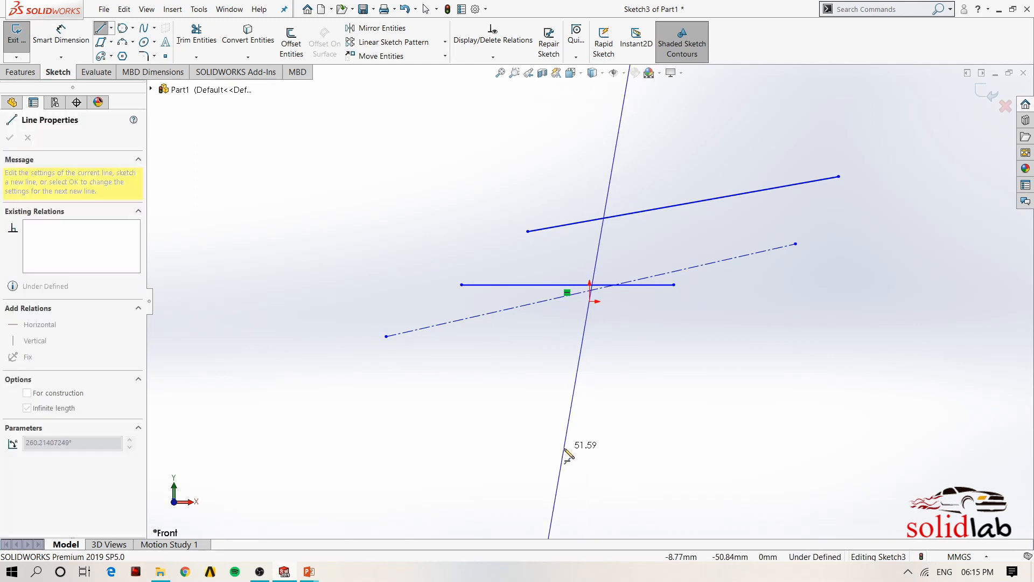
{"action": "left_click", "coordinate": [594, 477]}
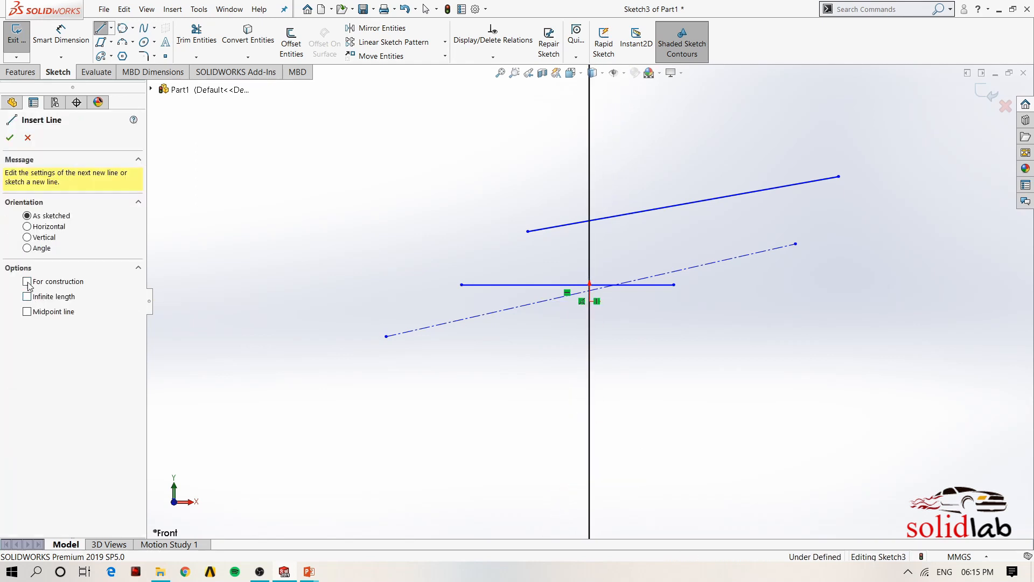
Step: Sketch an inclined line with the Midpoint line option, centred below and to the positive X side of the origin and falling toward positive X
{"action": "left_click", "coordinate": [27, 311]}
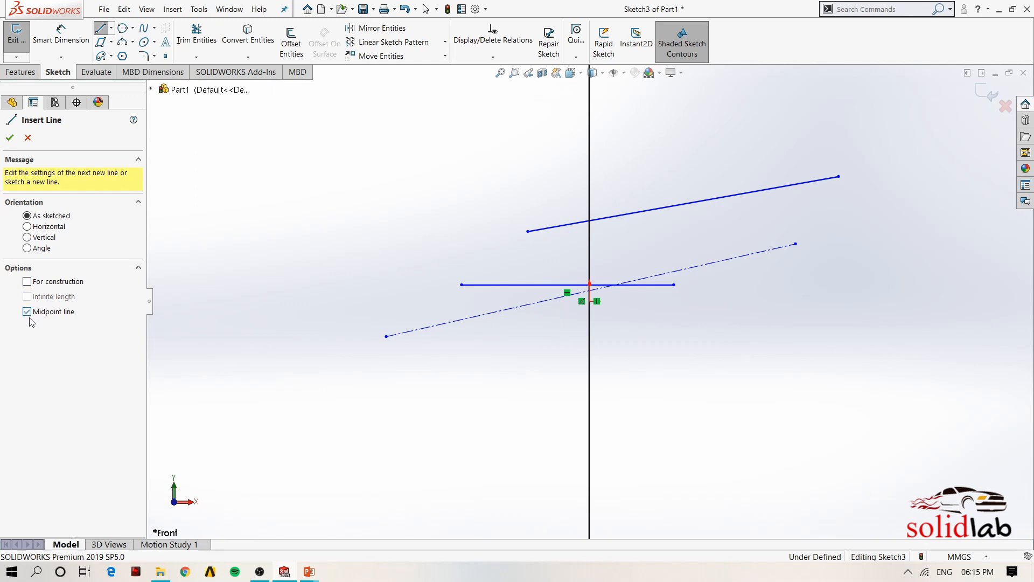
{"action": "left_click", "coordinate": [784, 337]}
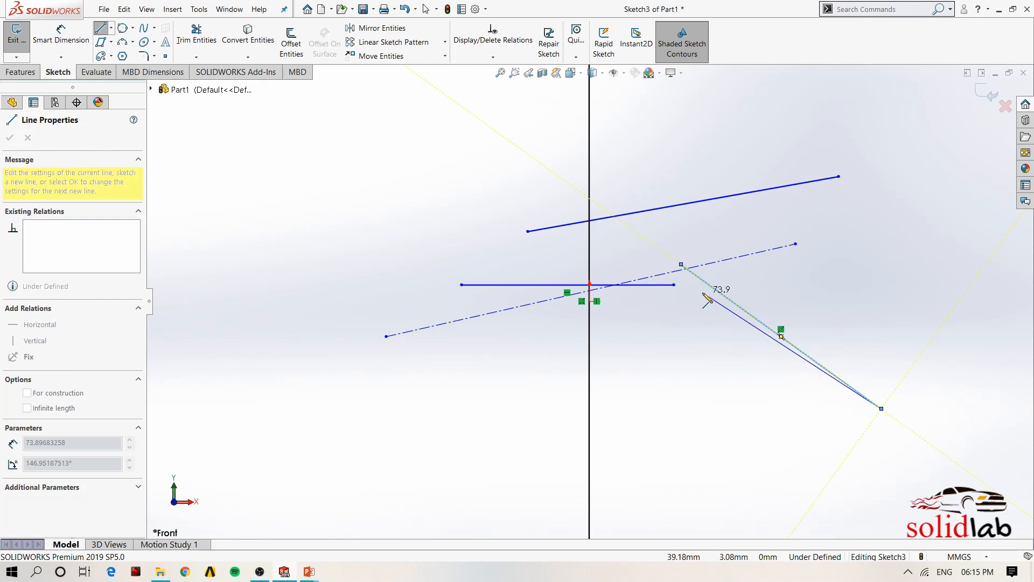
{"action": "left_click", "coordinate": [682, 265]}
{"action": "key", "text": "Escape"}
Step: Start the Centerline tool without drawing, and sketch a rising line with the Midpoint Line tool, centred between the two upper inclined lines
{"action": "left_click", "coordinate": [111, 28]}
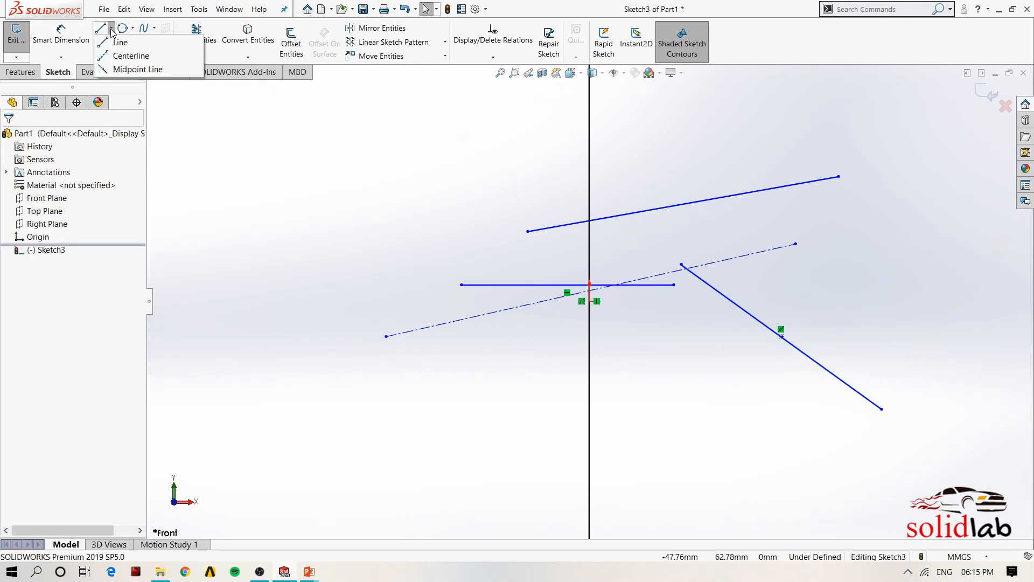
{"action": "left_click", "coordinate": [147, 56]}
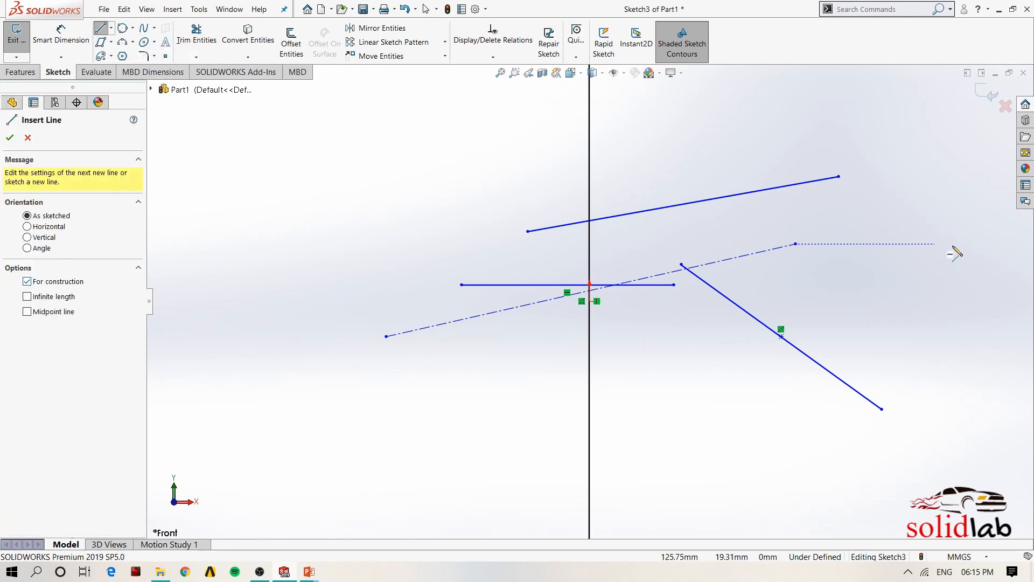
{"action": "left_click", "coordinate": [111, 30]}
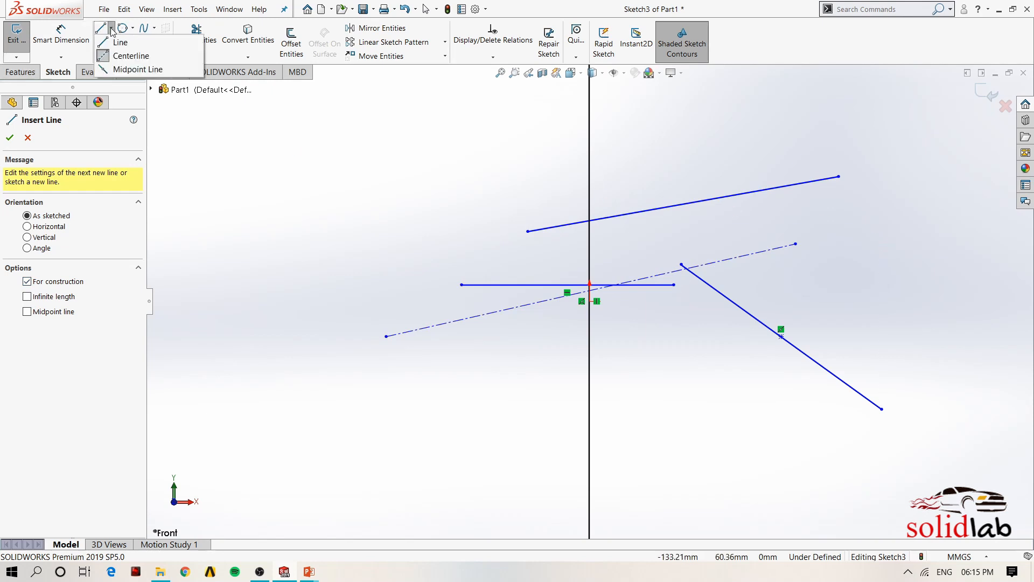
{"action": "left_click", "coordinate": [161, 70]}
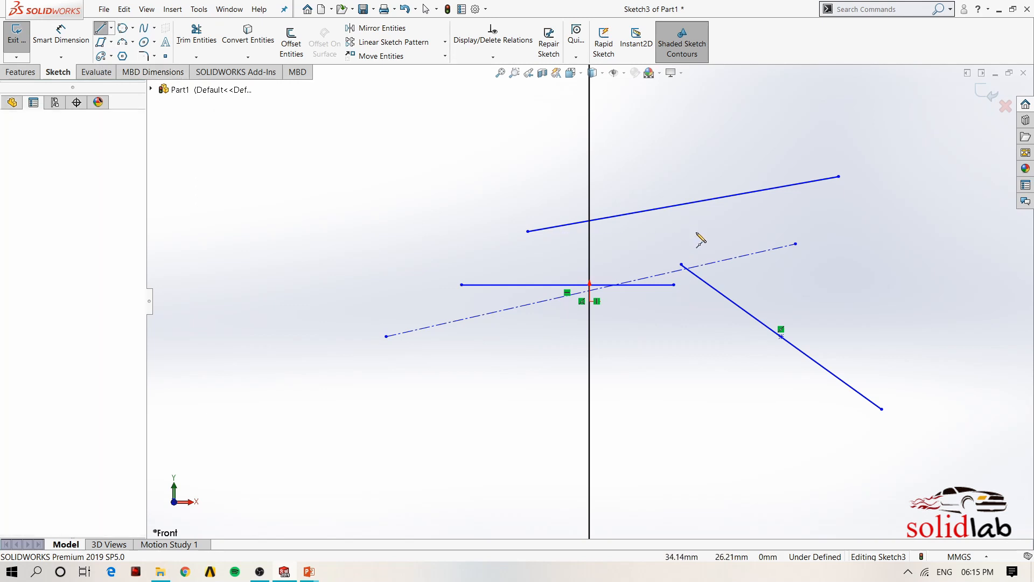
{"action": "left_click", "coordinate": [689, 225]}
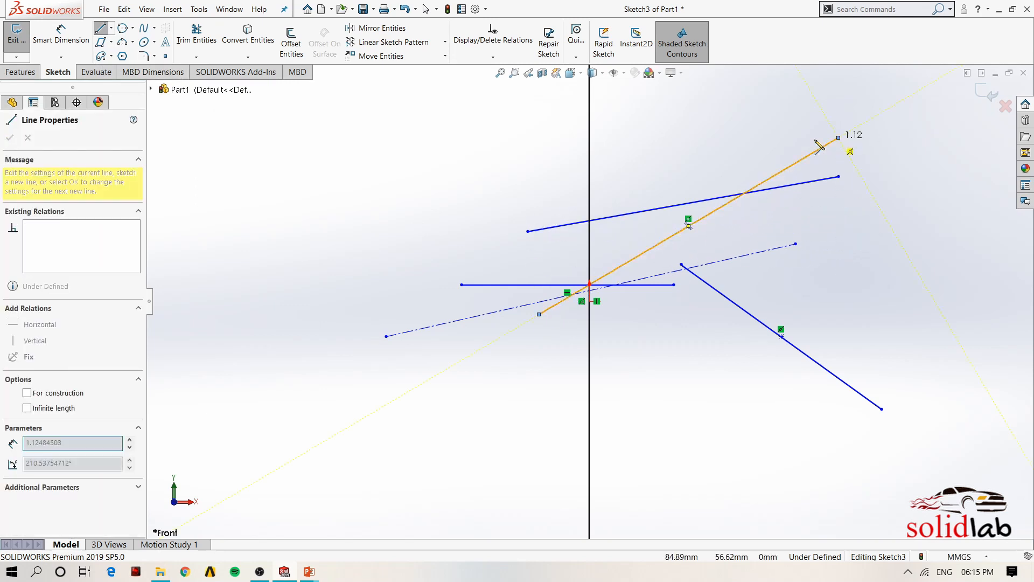
{"action": "left_click", "coordinate": [838, 138]}
{"action": "key", "text": "Escape"}
{"action": "key", "text": "Escape"}
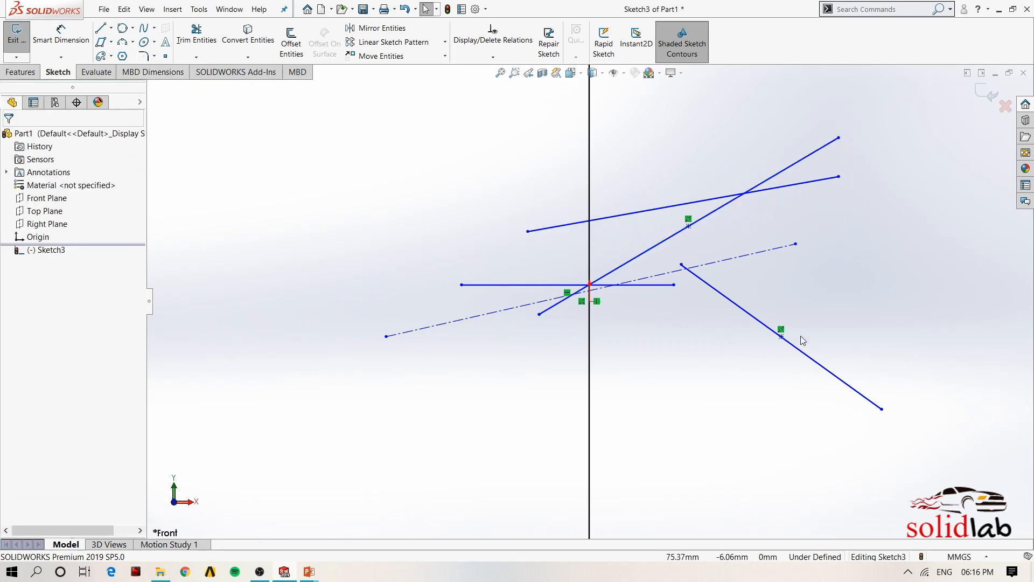
Step: Select the inclined and horizontal lines with a right-to-left crossing box that only partly covers them, and clear the selection
{"action": "scroll", "coordinate": [625, 327], "scroll_direction": "up", "scroll_amount": 2}
{"action": "scroll", "coordinate": [625, 330], "scroll_direction": "up", "scroll_amount": 2}
{"action": "left_click_drag", "start_coordinate": [813, 100], "coordinate": [739, 216]}
{"action": "scroll", "coordinate": [628, 296], "scroll_direction": "down", "scroll_amount": 3}
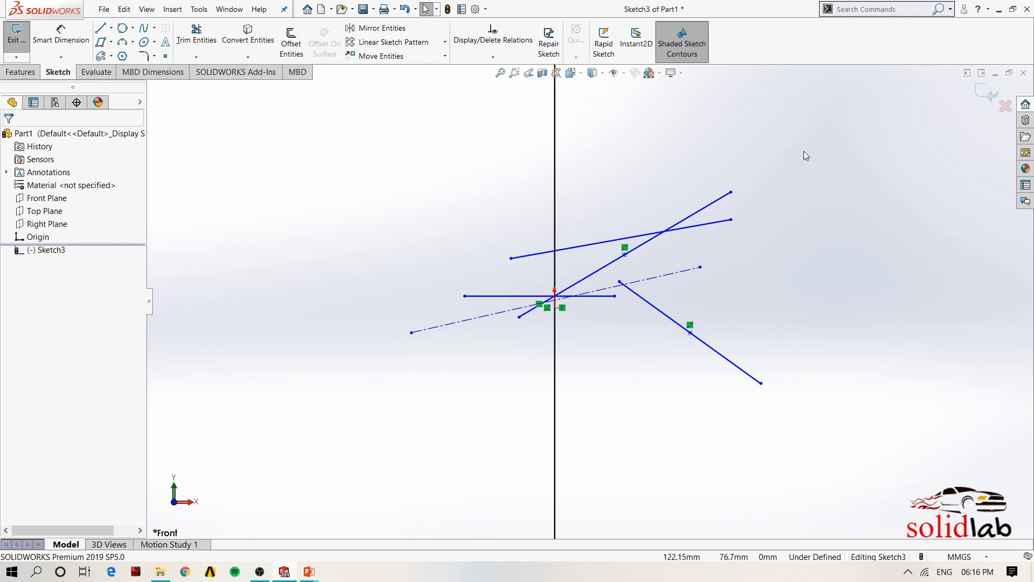
{"action": "mouse_move", "coordinate": [804, 151]}
{"action": "left_mouse_down"}
{"action": "mouse_move", "coordinate": [623, 347]}
{"action": "mouse_move", "coordinate": [640, 316]}
{"action": "mouse_move", "coordinate": [698, 262]}
{"action": "mouse_move", "coordinate": [613, 365]}
{"action": "mouse_move", "coordinate": [620, 337]}
{"action": "mouse_move", "coordinate": [632, 348]}
{"action": "mouse_move", "coordinate": [589, 398]}
{"action": "mouse_move", "coordinate": [621, 350]}
{"action": "mouse_move", "coordinate": [604, 379]}
{"action": "mouse_move", "coordinate": [585, 351]}
{"action": "mouse_move", "coordinate": [584, 363]}
{"action": "left_mouse_up"}
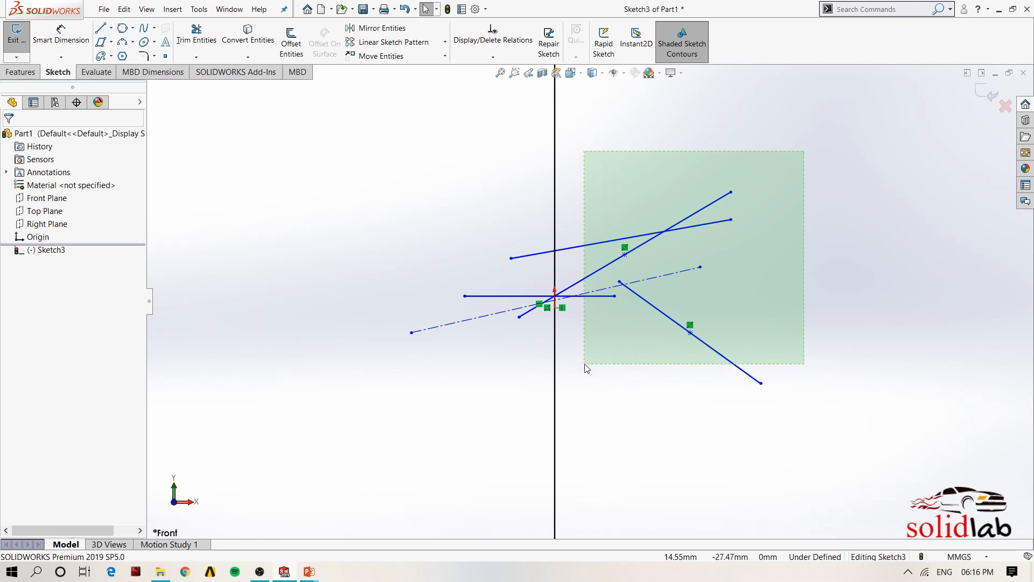
{"action": "left_click_drag", "start_coordinate": [584, 361], "coordinate": [587, 366]}
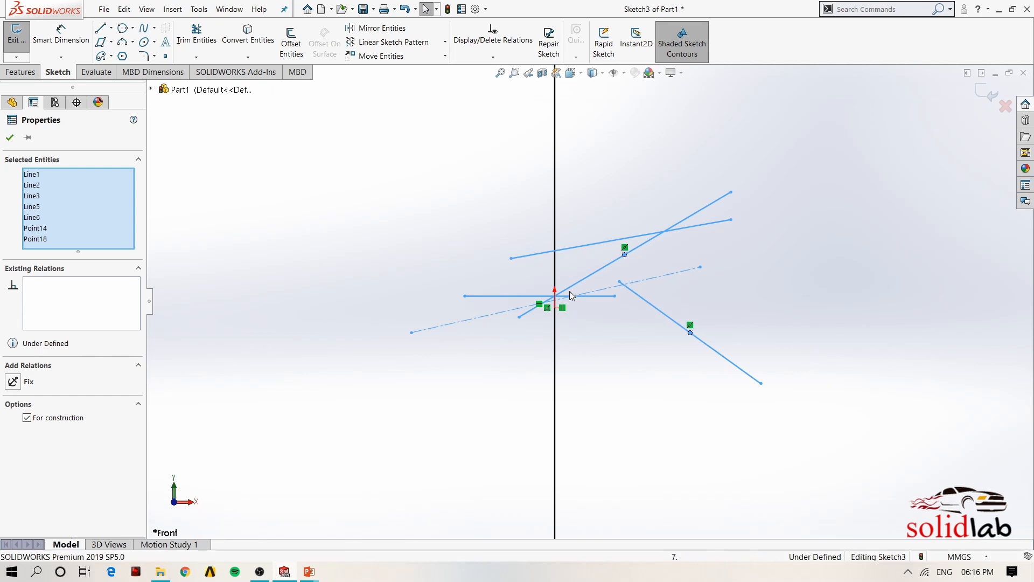
{"action": "left_click", "coordinate": [442, 248]}
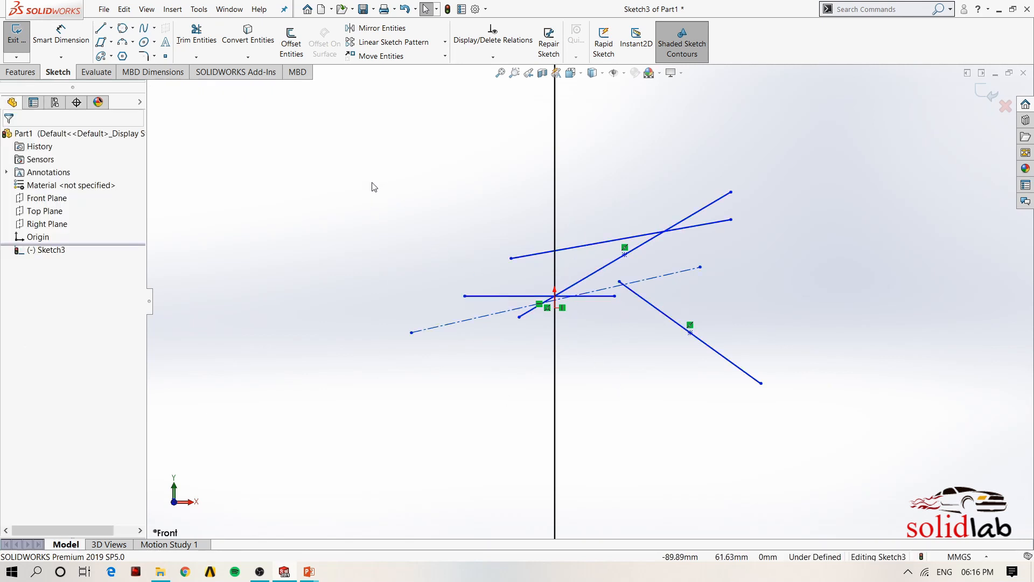
Step: Select the horizontal line with a left-to-right enclosing box around the origin, and clear the selection
{"action": "mouse_move", "coordinate": [373, 174]}
{"action": "left_mouse_down"}
{"action": "mouse_move", "coordinate": [425, 251]}
{"action": "mouse_move", "coordinate": [559, 376]}
{"action": "mouse_move", "coordinate": [622, 396]}
{"action": "mouse_move", "coordinate": [655, 386]}
{"action": "left_mouse_up"}
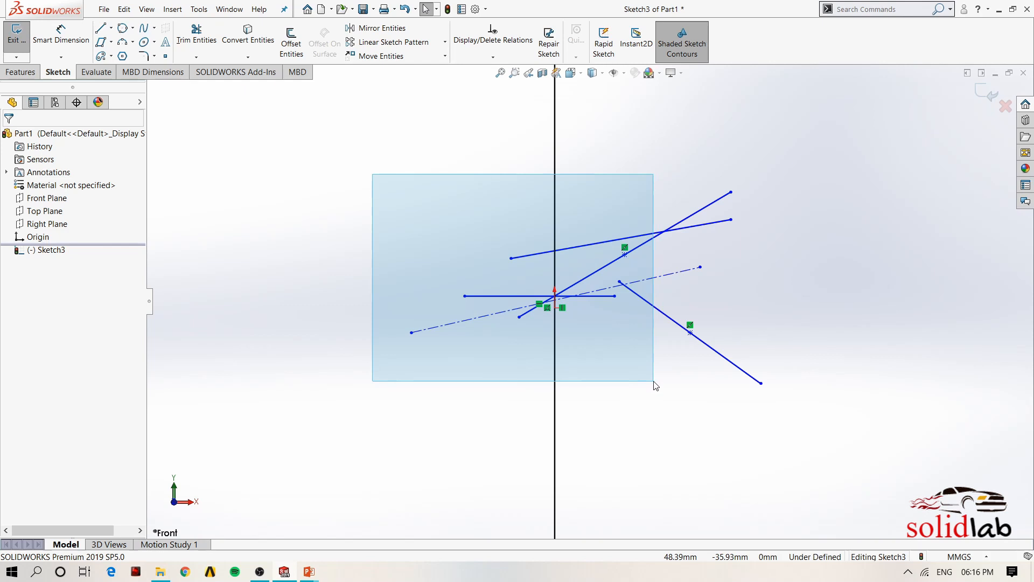
{"action": "left_click_drag", "start_coordinate": [654, 381], "coordinate": [654, 381]}
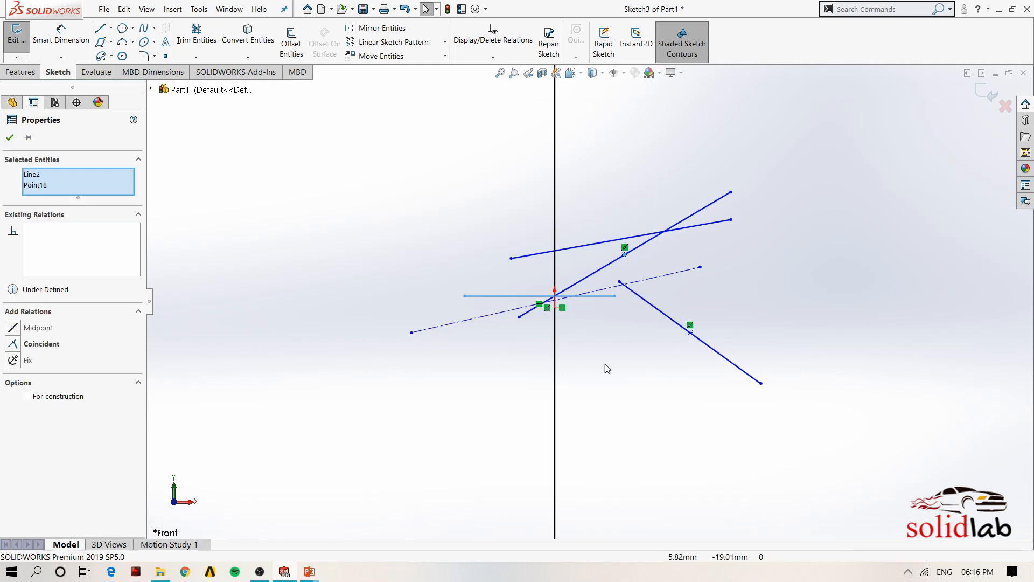
{"action": "left_click", "coordinate": [636, 383]}
Step: Switch to Lasso Selection, loop around the sketched lines to select them, and clear the selection
{"action": "right_click", "coordinate": [790, 217]}
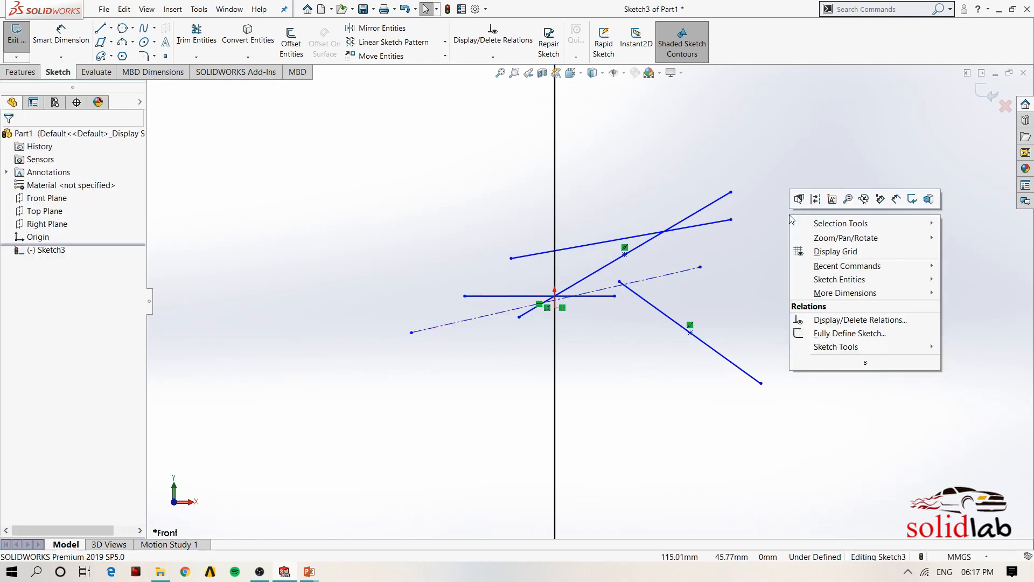
{"action": "mouse_move", "coordinate": [818, 227]}
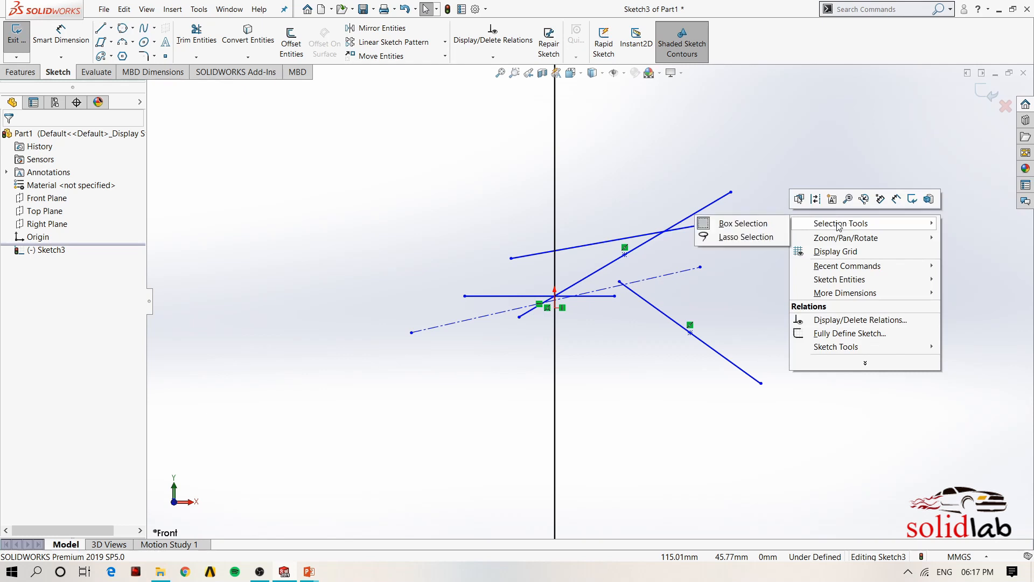
{"action": "left_click", "coordinate": [743, 239]}
{"action": "mouse_move", "coordinate": [597, 146]}
{"action": "left_mouse_down"}
{"action": "mouse_move", "coordinate": [775, 165]}
{"action": "mouse_move", "coordinate": [770, 472]}
{"action": "mouse_move", "coordinate": [424, 458]}
{"action": "mouse_move", "coordinate": [455, 226]}
{"action": "mouse_move", "coordinate": [596, 171]}
{"action": "mouse_move", "coordinate": [577, 165]}
{"action": "left_mouse_up"}
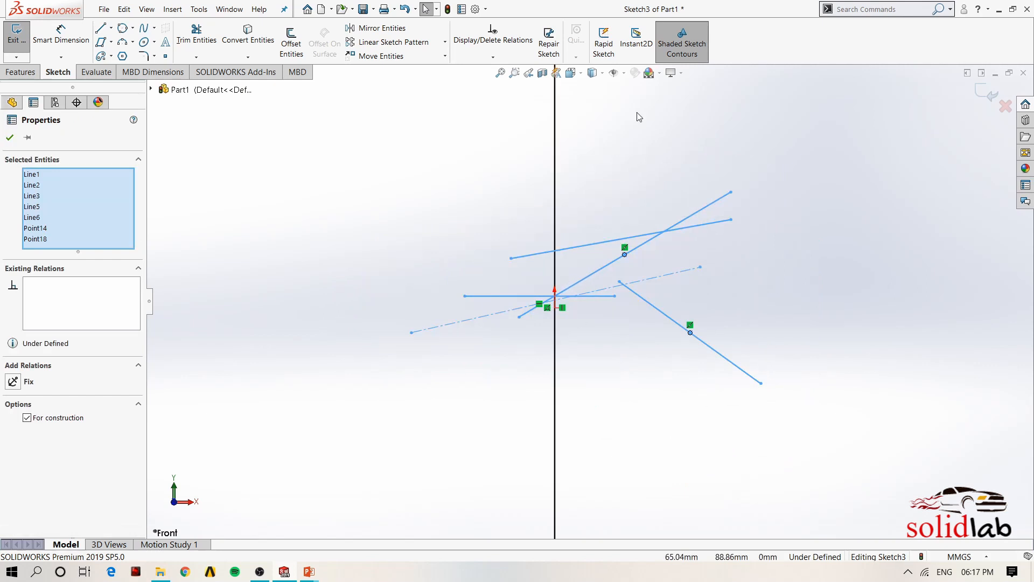
{"action": "right_click", "coordinate": [782, 136]}
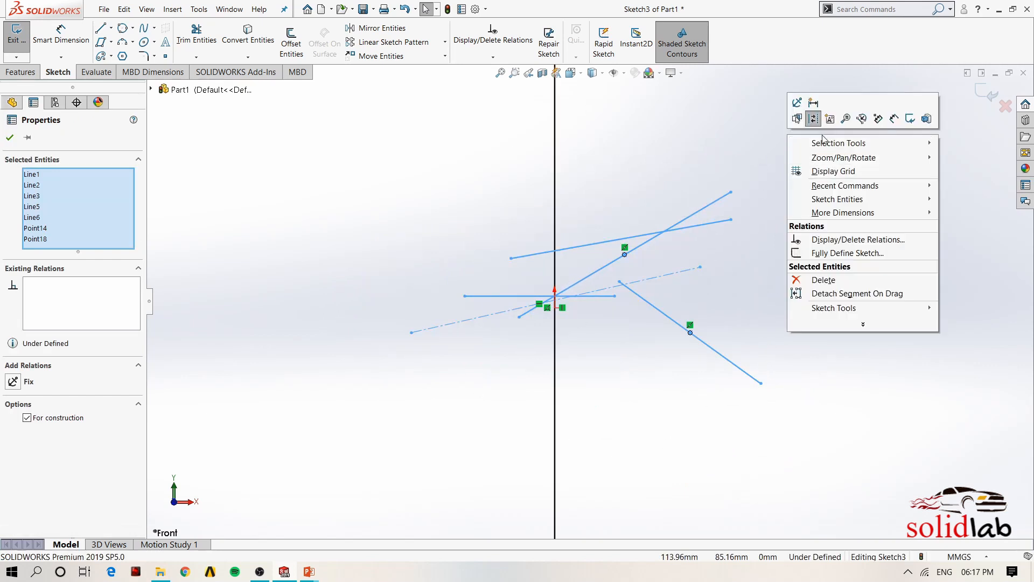
{"action": "mouse_move", "coordinate": [820, 144]}
{"action": "left_click", "coordinate": [985, 147]}
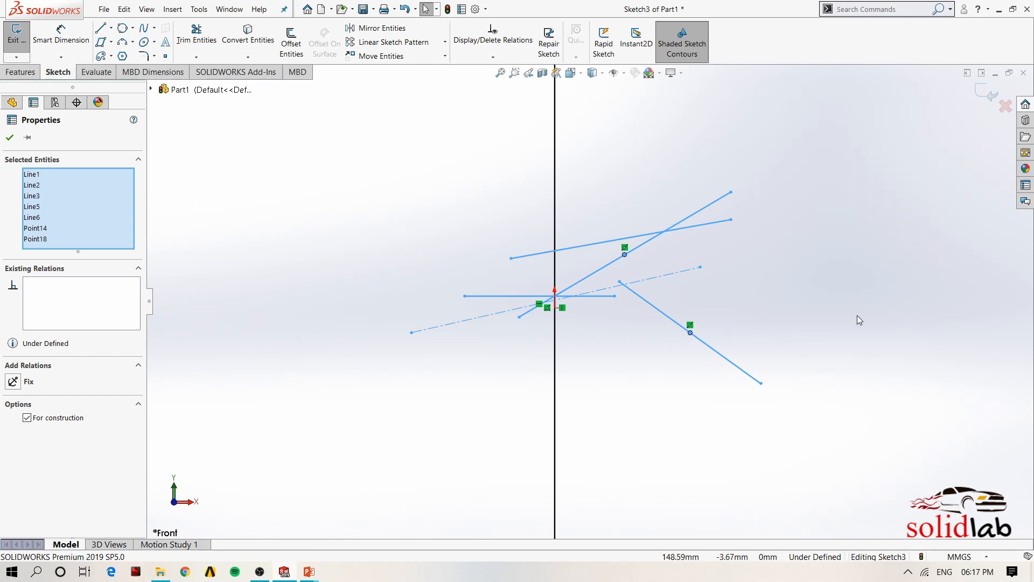
{"action": "left_click", "coordinate": [858, 315]}
Step: Select all sketched lines, including the infinite vertical one, and delete them from the sketch
{"action": "scroll", "coordinate": [699, 299], "scroll_direction": "up", "scroll_amount": 2}
{"action": "left_click_drag", "start_coordinate": [758, 148], "coordinate": [430, 401]}
{"action": "key", "text": "Delete"}
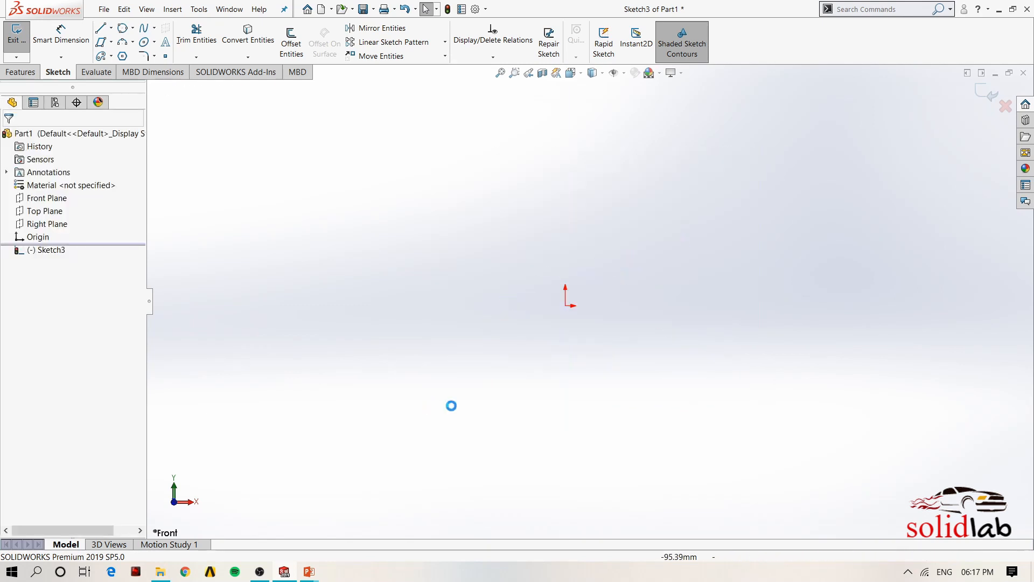
Step: Sketch a Corner Rectangle about 79 mm high, above the origin on its positive X side
{"action": "left_click", "coordinate": [111, 43]}
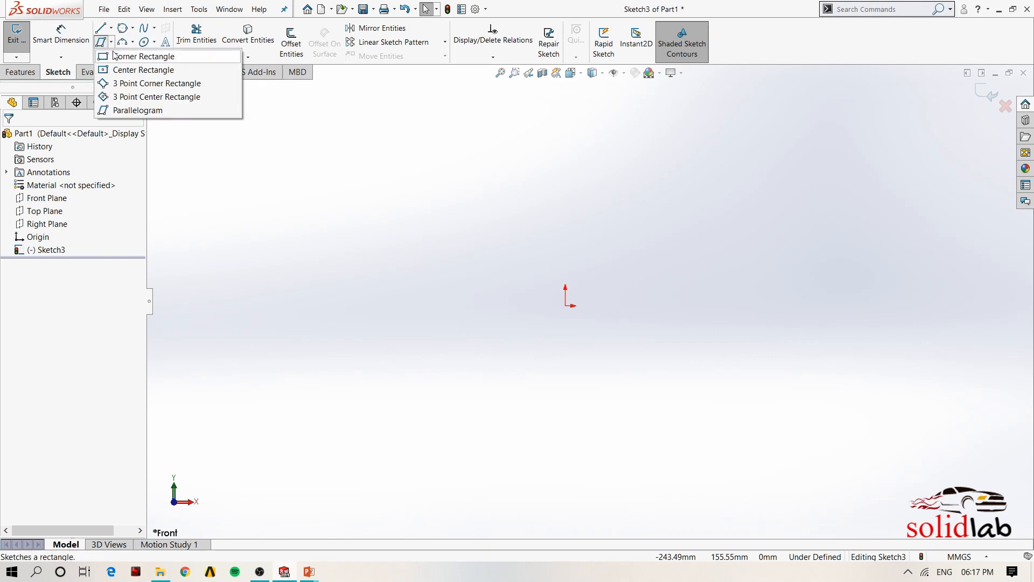
{"action": "left_click", "coordinate": [116, 57]}
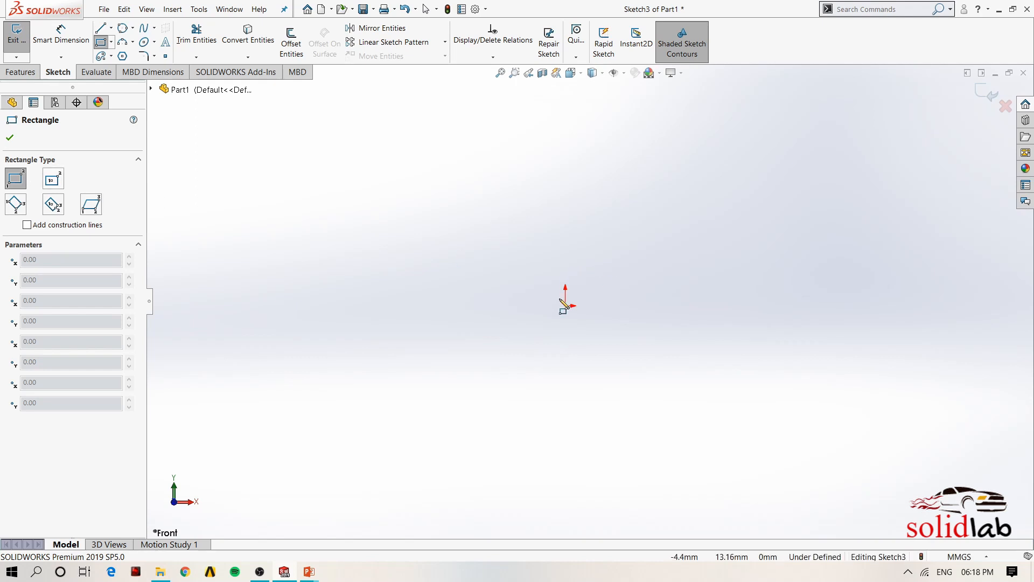
{"action": "left_click", "coordinate": [595, 253]}
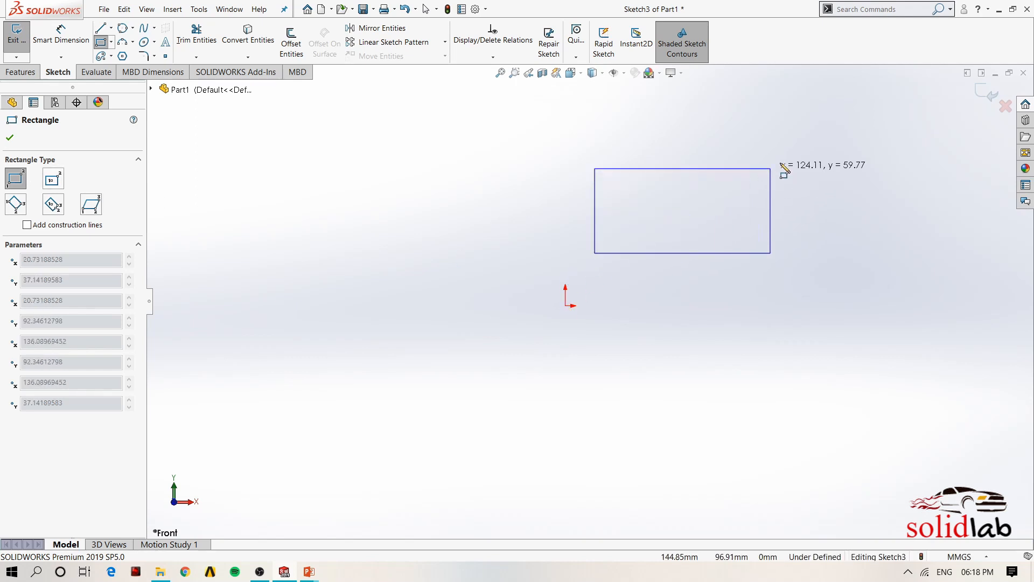
{"action": "left_click", "coordinate": [819, 142]}
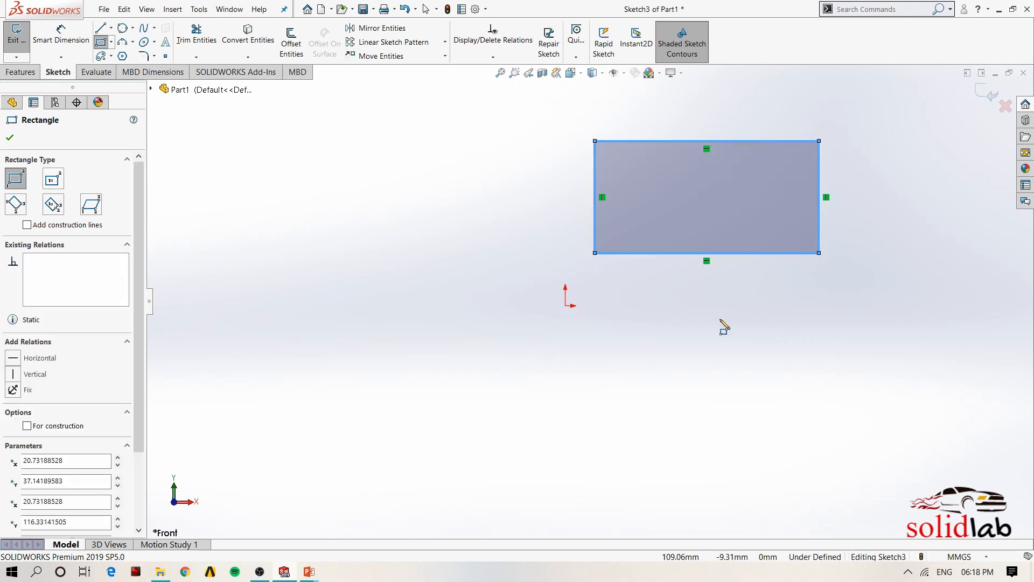
{"action": "key", "text": "Escape"}
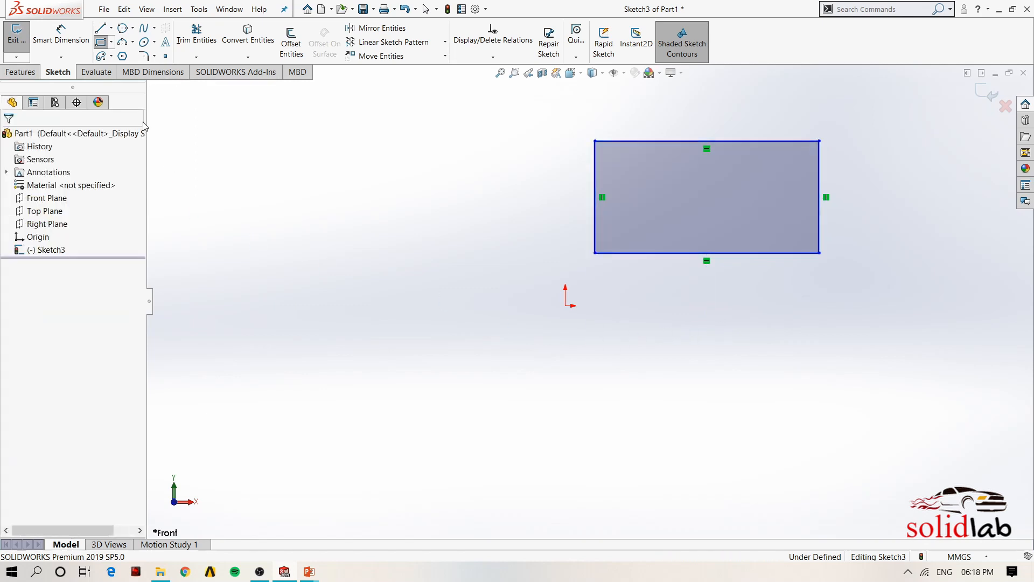
Step: Sketch a Corner Rectangle around the origin with construction lines From Midpoints, starting at about X -89, Y -37 mm and overlapping the first rectangle
{"action": "left_click", "coordinate": [101, 42]}
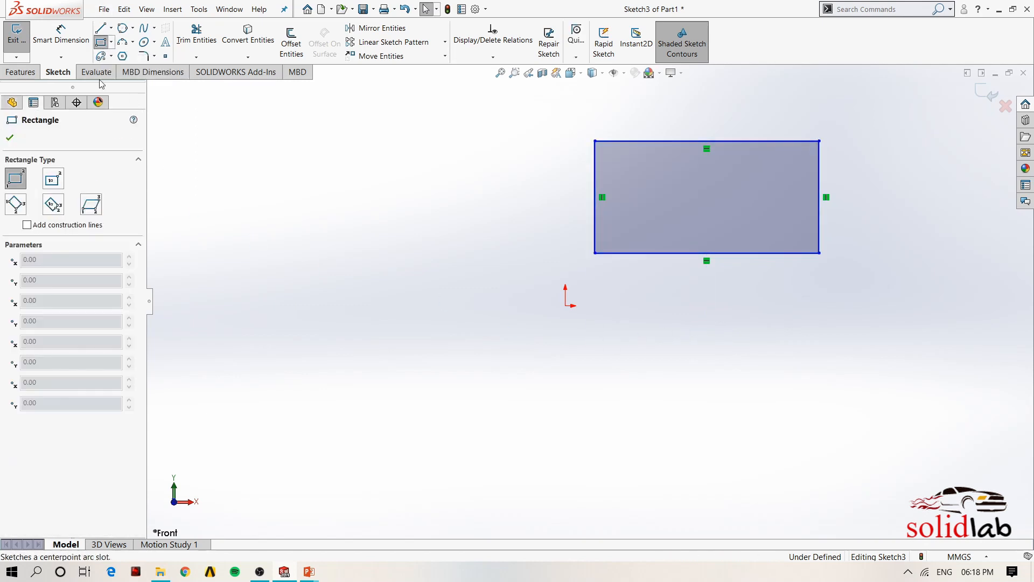
{"action": "left_click", "coordinate": [27, 224]}
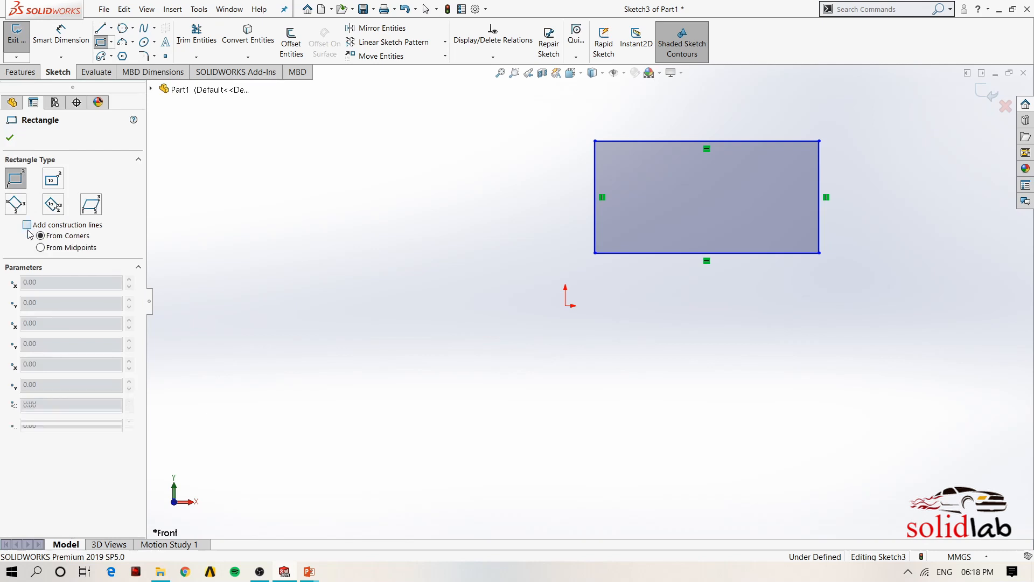
{"action": "left_click", "coordinate": [439, 359]}
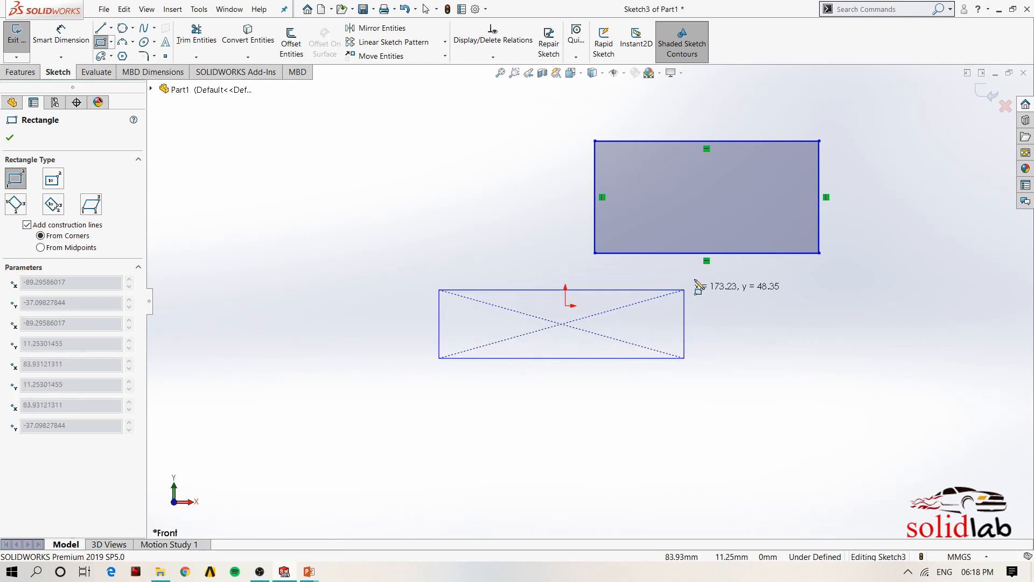
{"action": "left_click", "coordinate": [72, 249]}
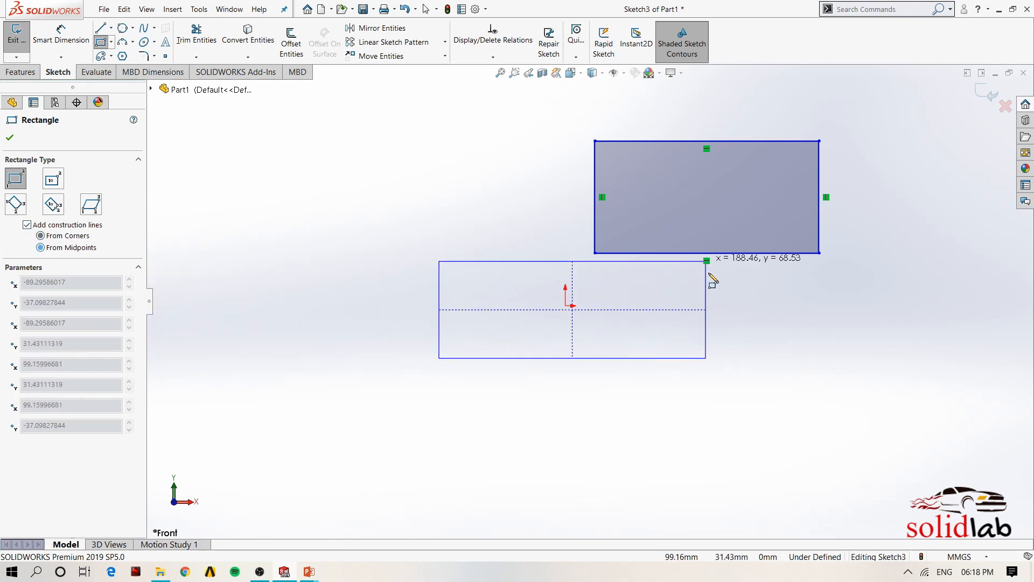
{"action": "left_click", "coordinate": [736, 219]}
{"action": "key", "text": "Escape"}
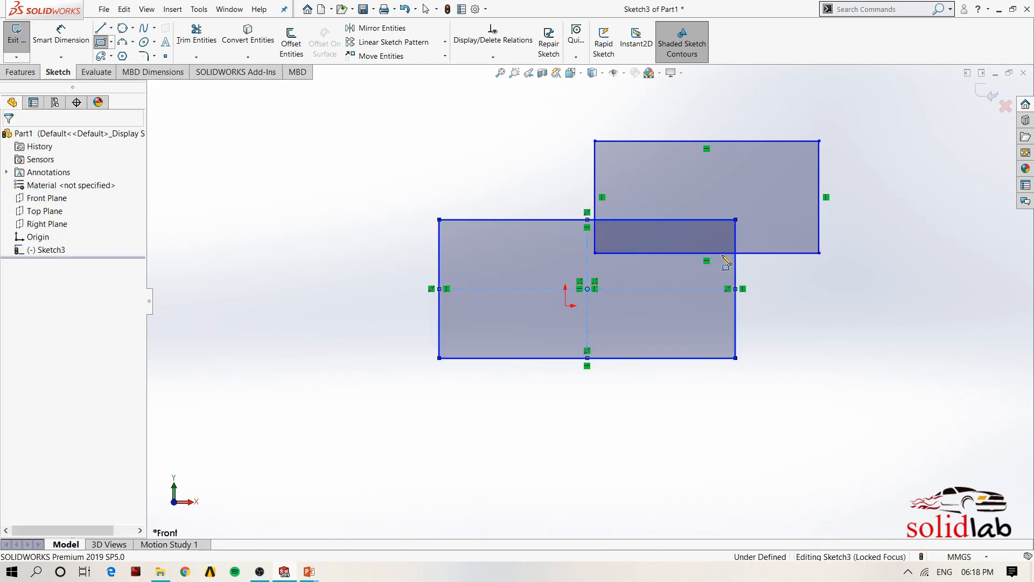
Step: Clear both overlapping rectangles and sketch a Center Rectangle about 117 mm high, centred about 97 mm from the origin along positive X
{"action": "mouse_move", "coordinate": [872, 99]}
{"action": "left_mouse_down"}
{"action": "mouse_move", "coordinate": [344, 398]}
{"action": "mouse_move", "coordinate": [386, 395]}
{"action": "left_mouse_up"}
{"action": "key", "text": "Delete"}
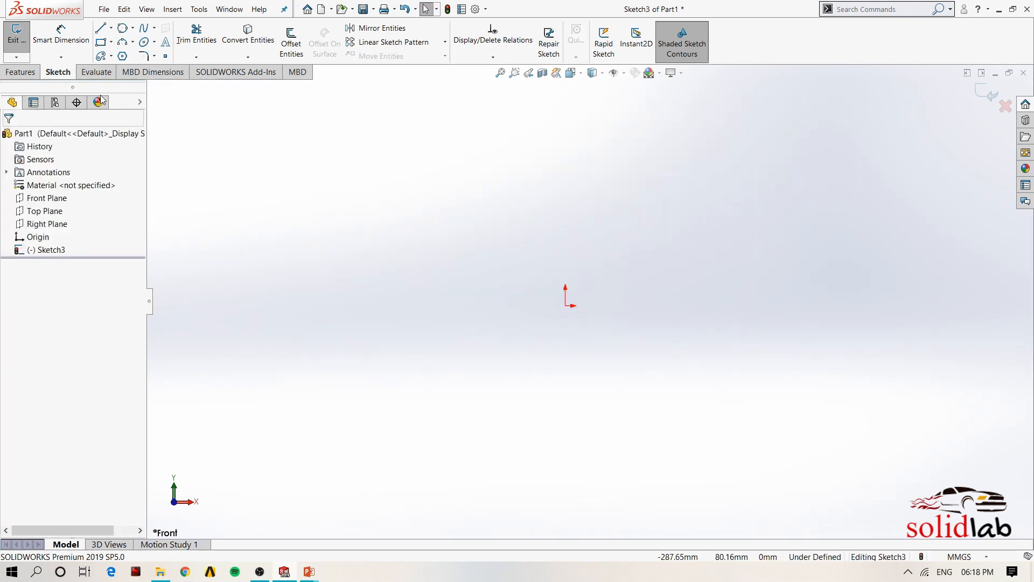
{"action": "left_click", "coordinate": [111, 42]}
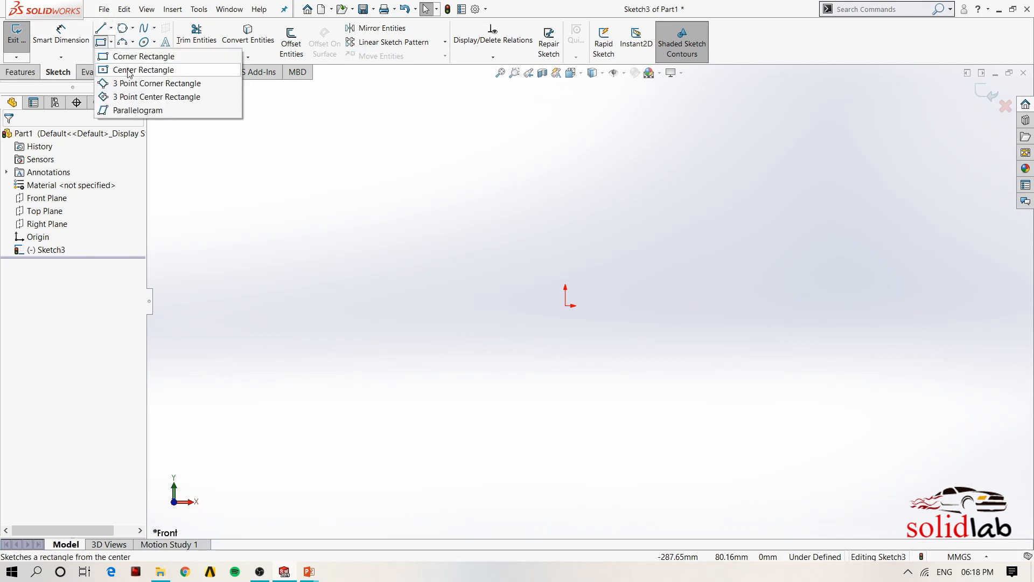
{"action": "left_click", "coordinate": [134, 71]}
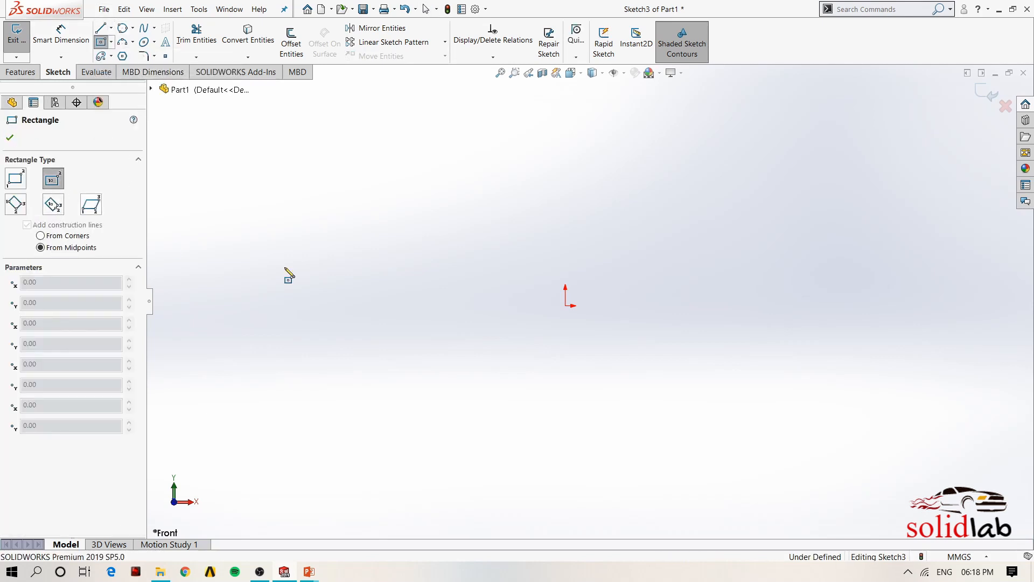
{"action": "left_click", "coordinate": [703, 306]}
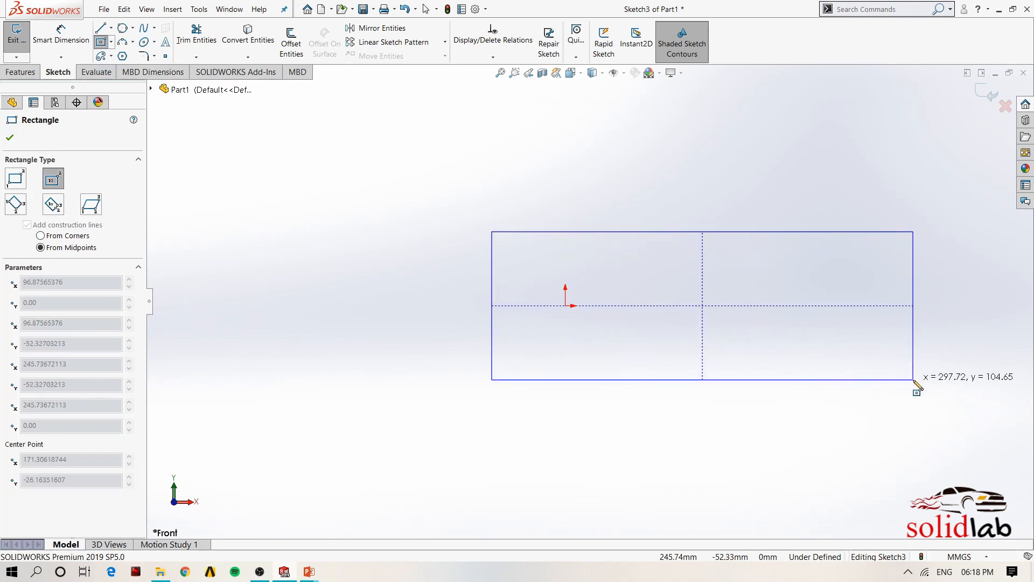
{"action": "left_click", "coordinate": [918, 387]}
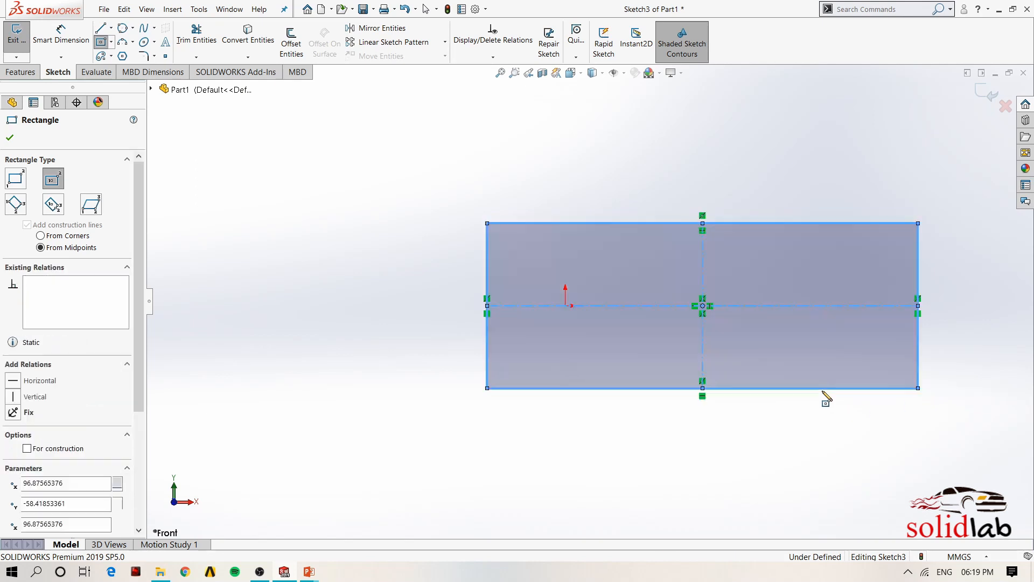
{"action": "key", "text": "Escape"}
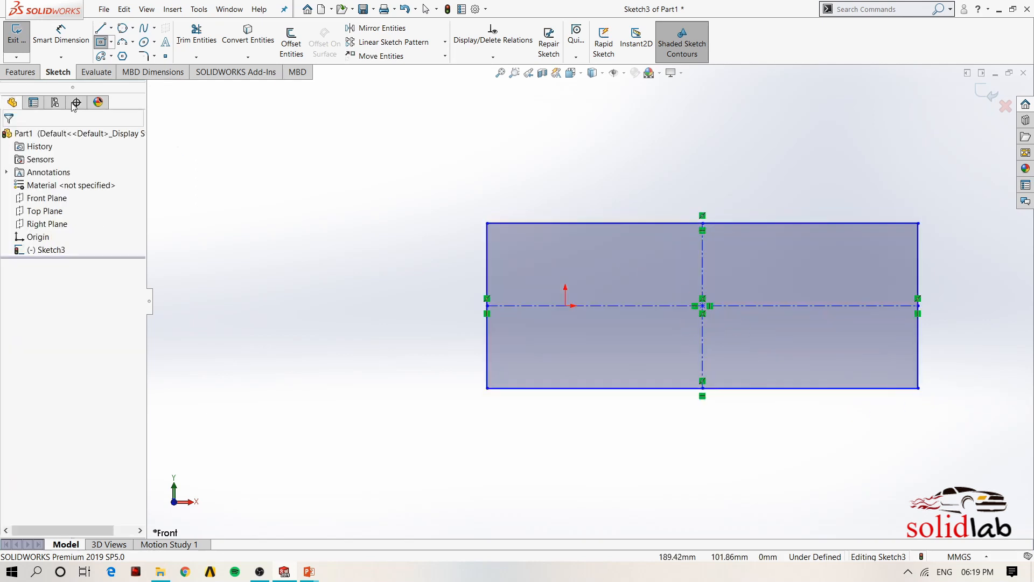
Step: Turn off Add construction lines for the Corner Rectangle type and switch the rectangle type back to Center Rectangle
{"action": "left_click", "coordinate": [101, 42]}
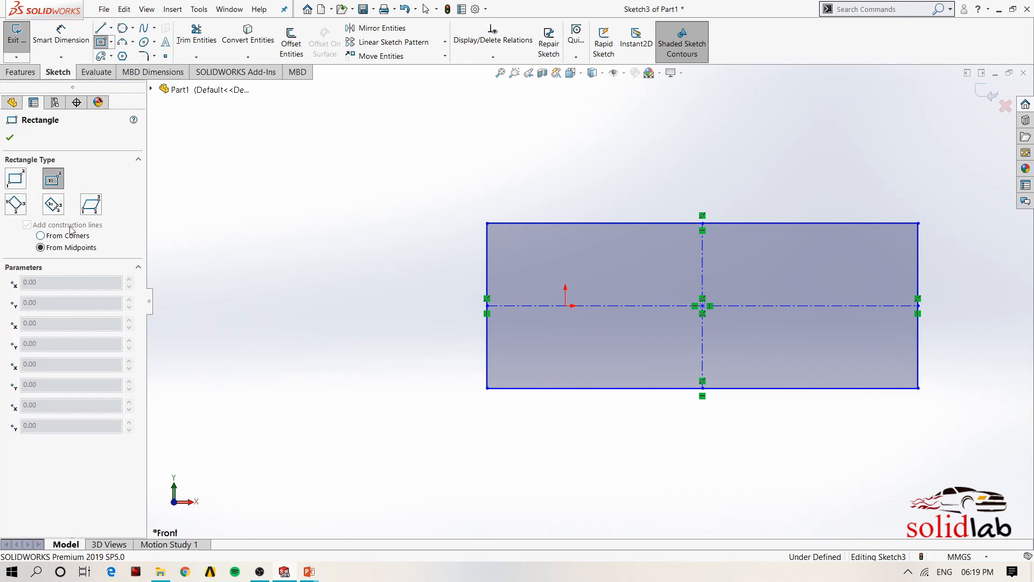
{"action": "left_click", "coordinate": [18, 182]}
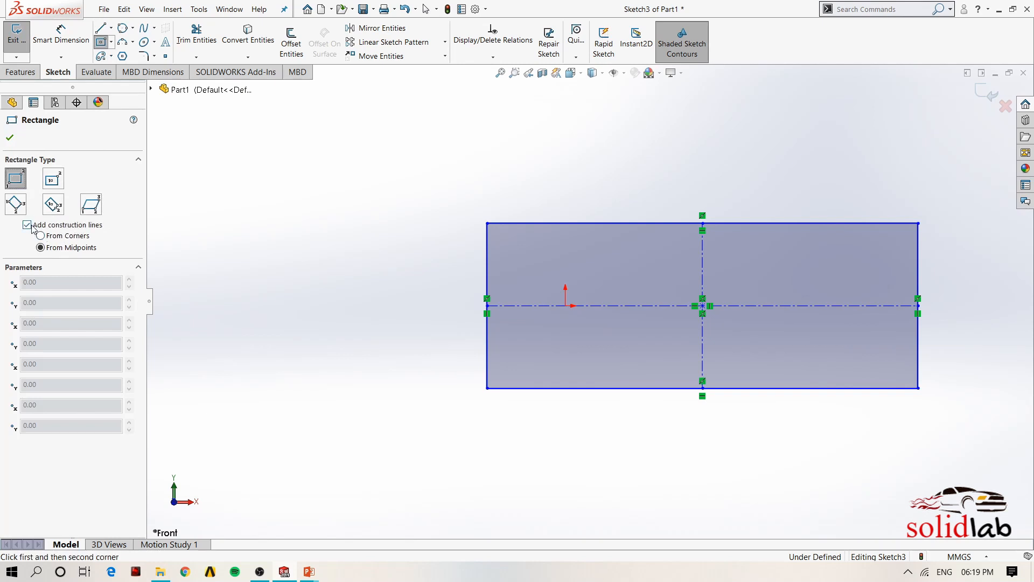
{"action": "left_click", "coordinate": [27, 225]}
{"action": "left_click", "coordinate": [27, 225]}
{"action": "left_click", "coordinate": [27, 225]}
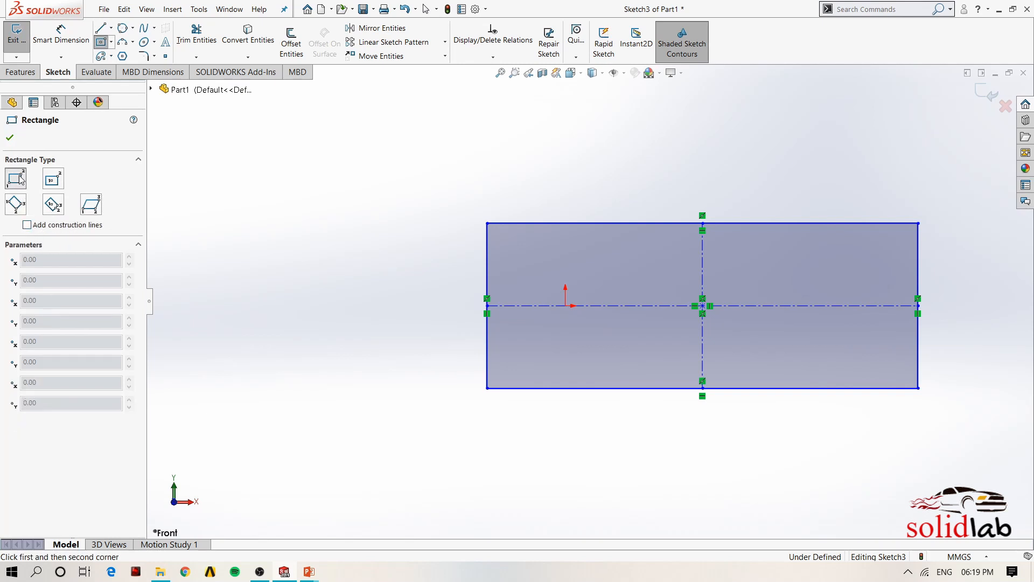
{"action": "left_click", "coordinate": [52, 180]}
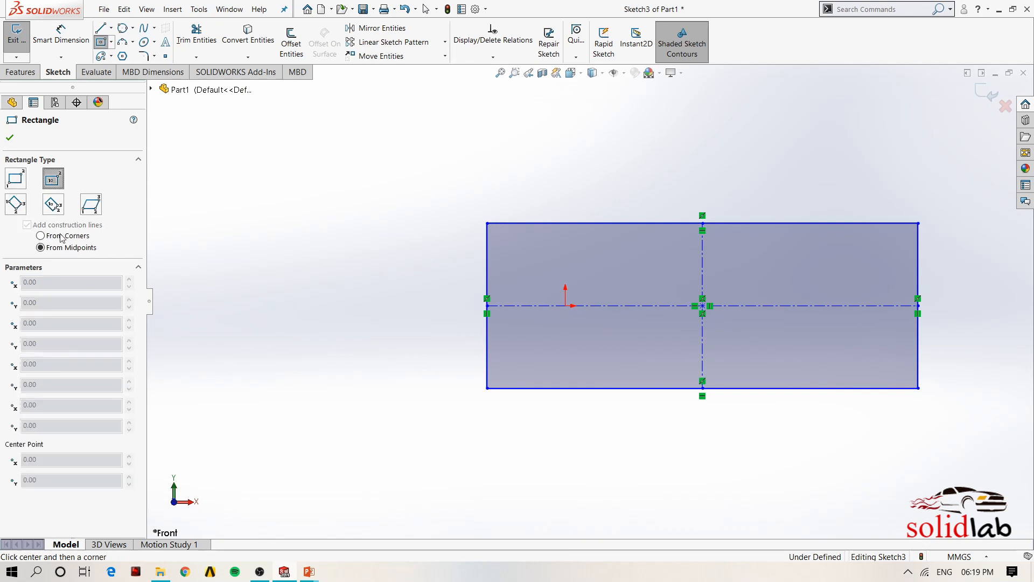
Step: Sketch a tilted 3 Point Corner Rectangle about 45 mm wide, from about X -151, Y 120 mm to the existing rectangle's upper edge
{"action": "left_click", "coordinate": [18, 207]}
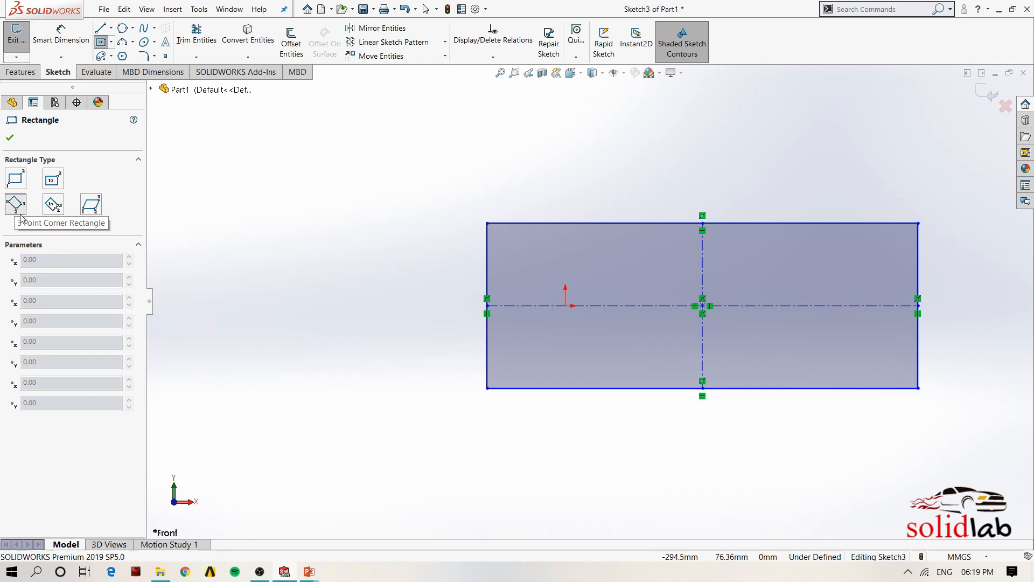
{"action": "left_click", "coordinate": [352, 136]}
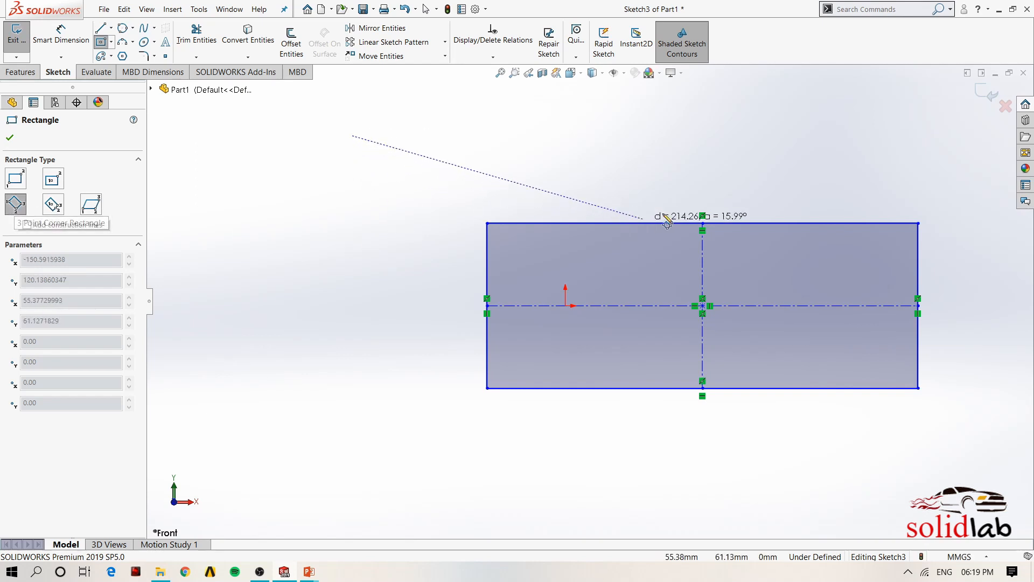
{"action": "left_click", "coordinate": [682, 221]}
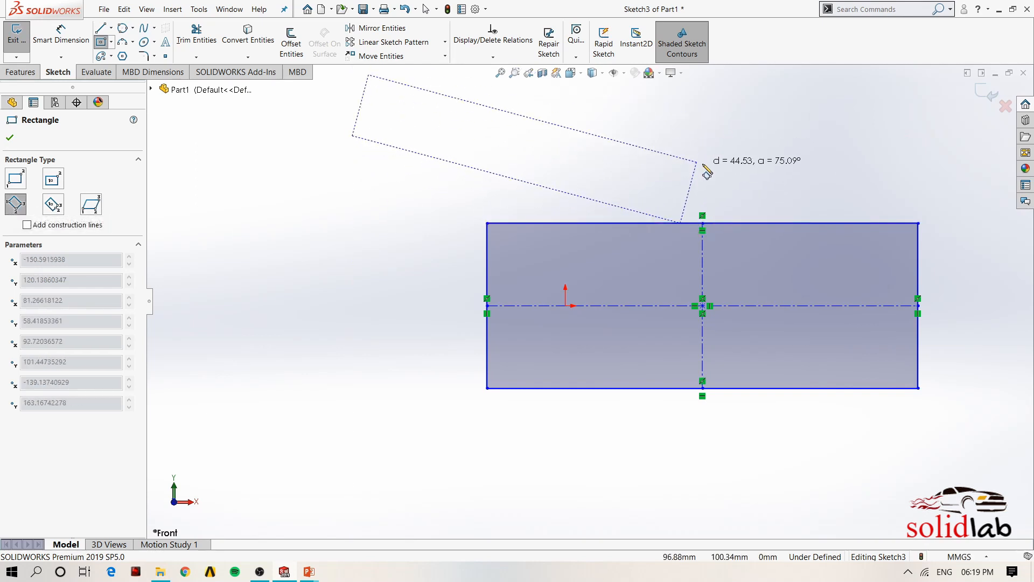
{"action": "left_click", "coordinate": [674, 199]}
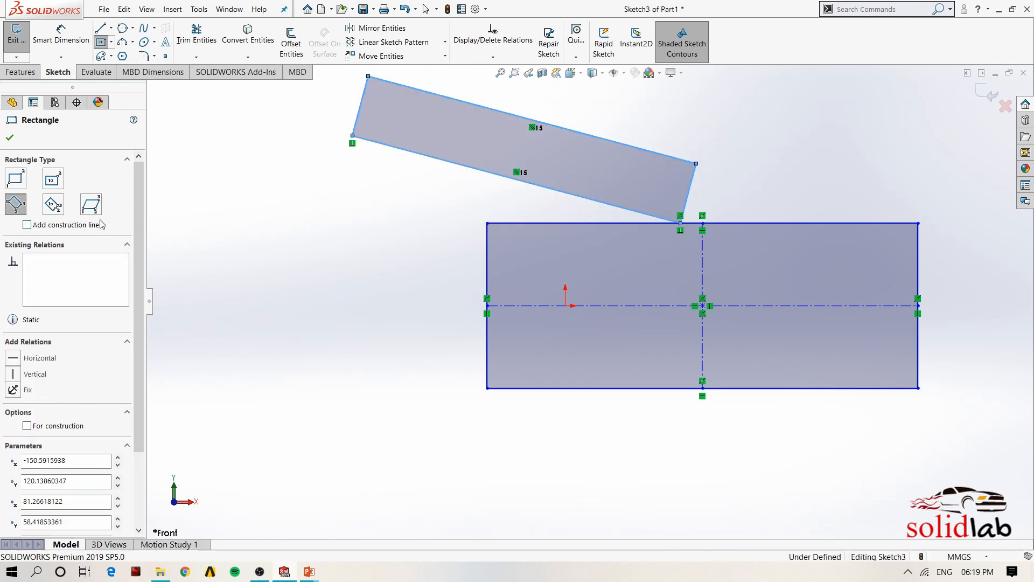
{"action": "key", "text": "Escape"}
Step: Sketch a tilted 3 Point Center Rectangle centred at about X -90, Y 32 mm, overlapping the Center Rectangle around the origin
{"action": "left_click", "coordinate": [111, 43]}
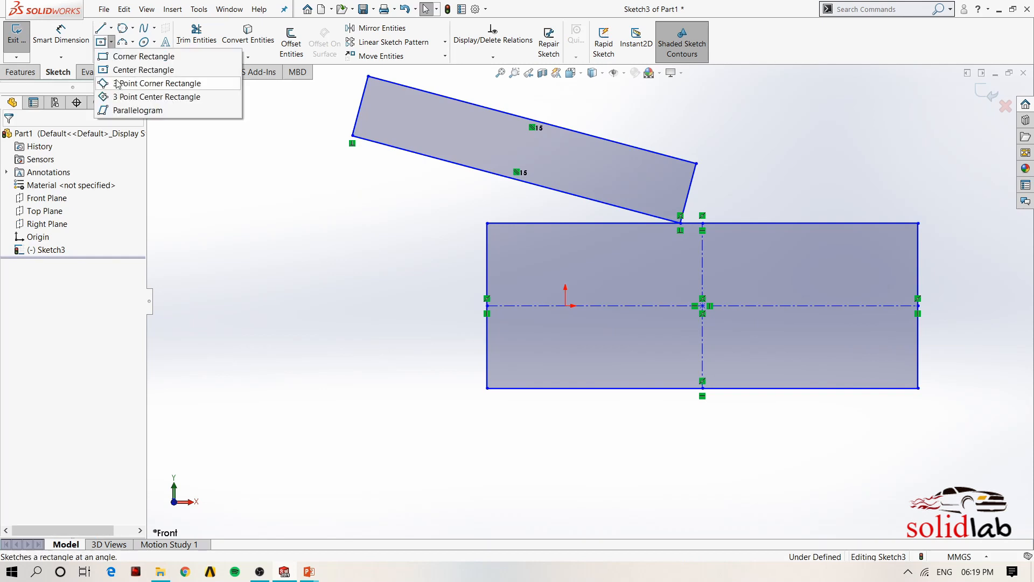
{"action": "left_click", "coordinate": [141, 99]}
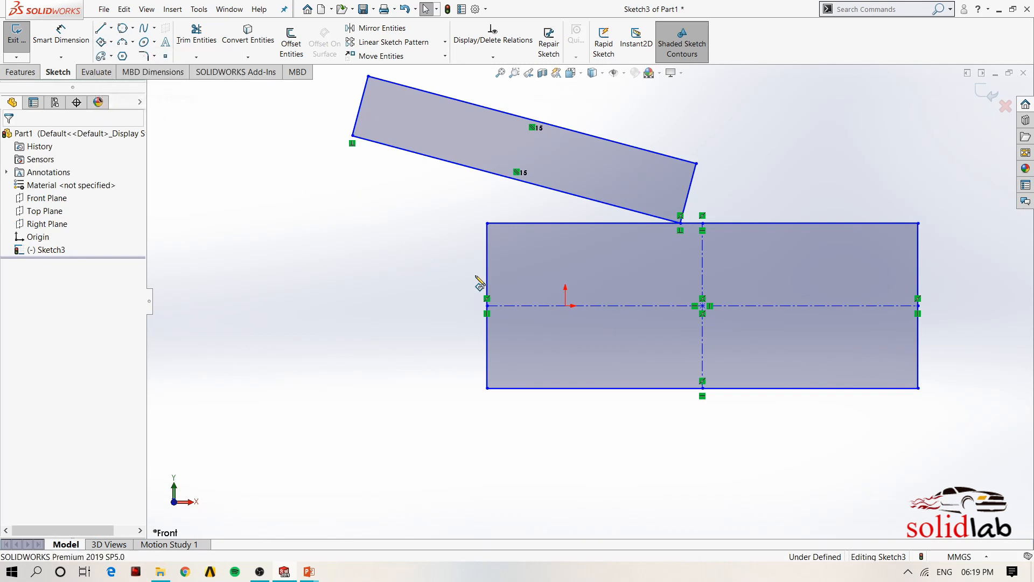
{"action": "left_click", "coordinate": [438, 261]}
{"action": "left_click", "coordinate": [631, 333]}
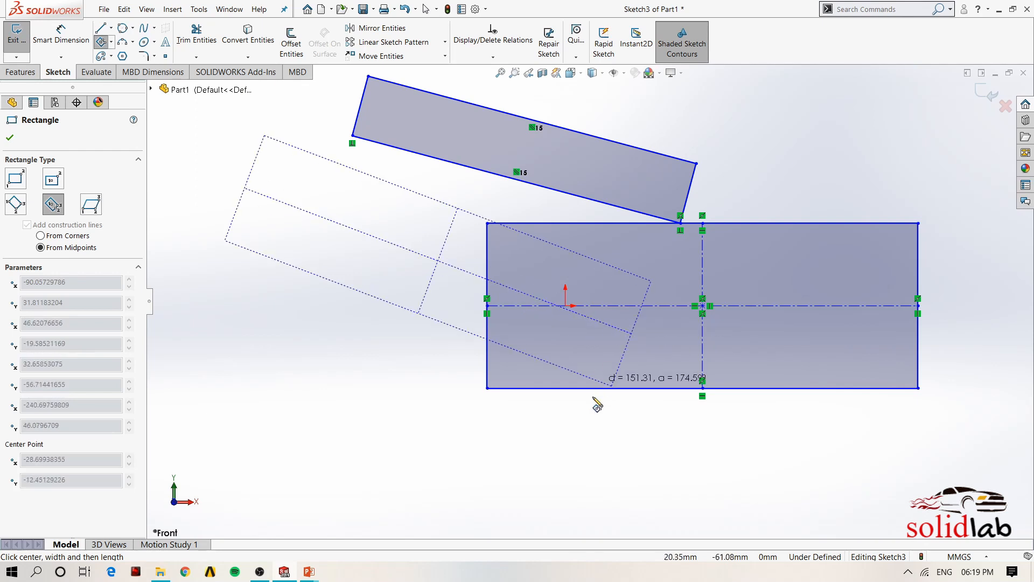
{"action": "left_click", "coordinate": [597, 420]}
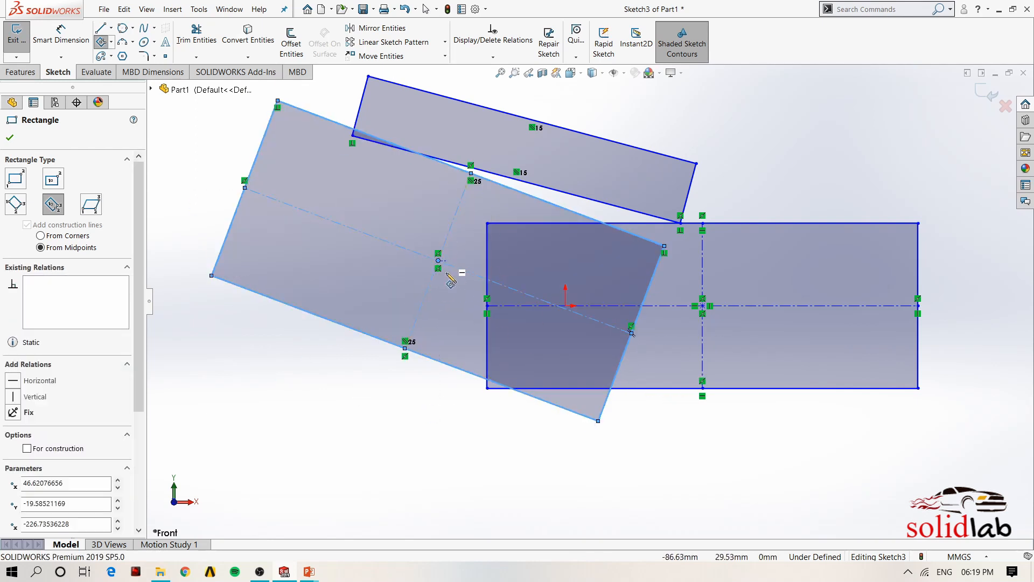
{"action": "key", "text": "Escape"}
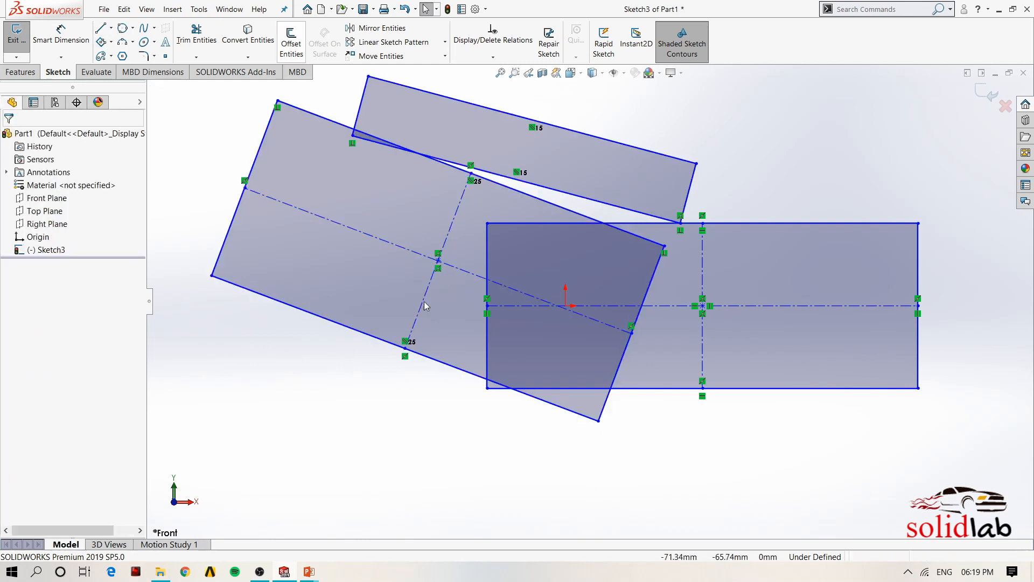
Step: Box-select all three rectangles with their construction lines and delete them from the sketch
{"action": "scroll", "coordinate": [490, 306], "scroll_direction": "up", "scroll_amount": 4}
{"action": "left_click_drag", "start_coordinate": [349, 131], "coordinate": [875, 412]}
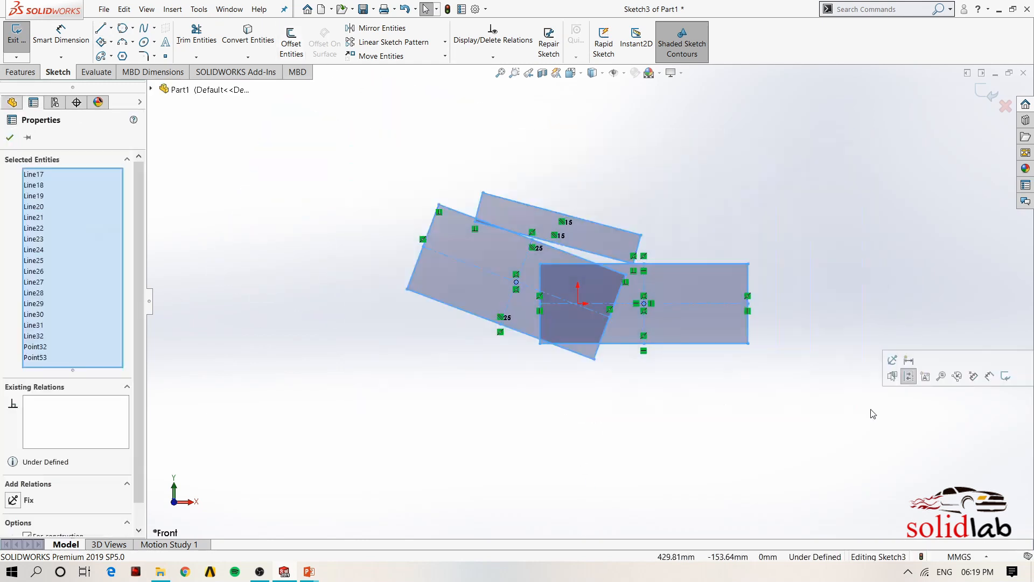
{"action": "key", "text": "Delete"}
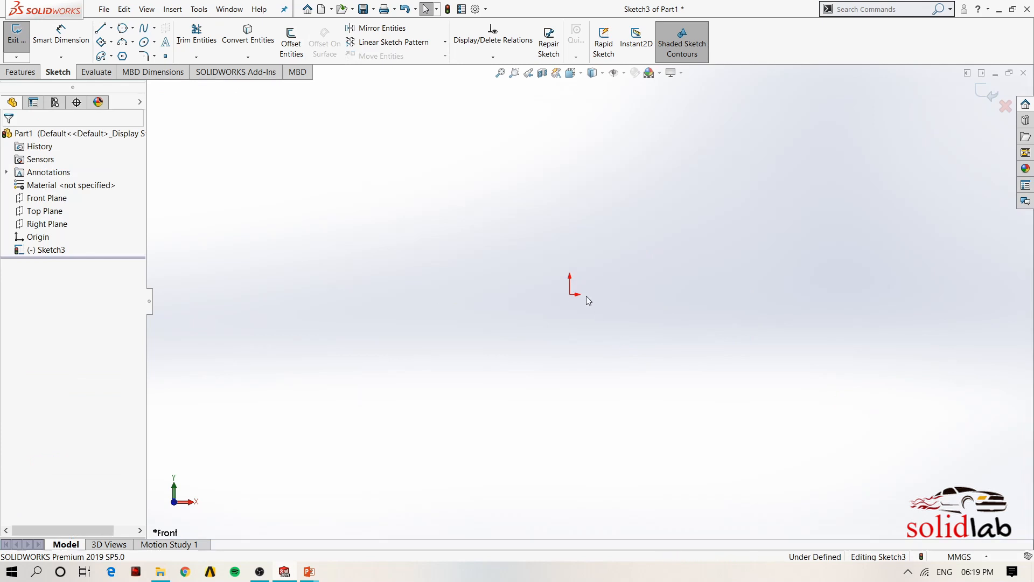
Step: Sketch a Parallelogram around the origin, with its first side from about X -100, Y 0 to X 198, Y -138 mm
{"action": "left_click", "coordinate": [111, 43]}
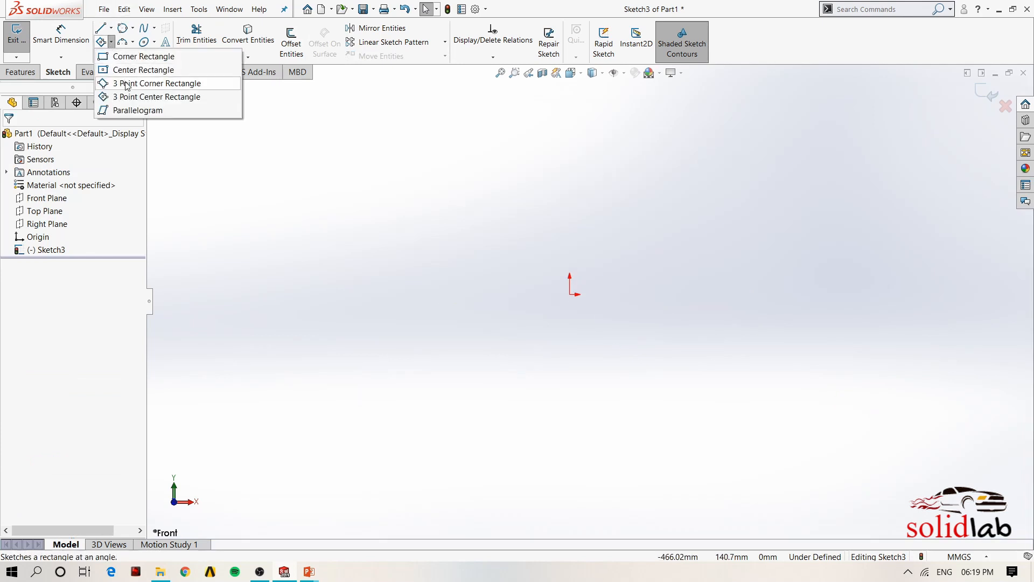
{"action": "left_click", "coordinate": [126, 111]}
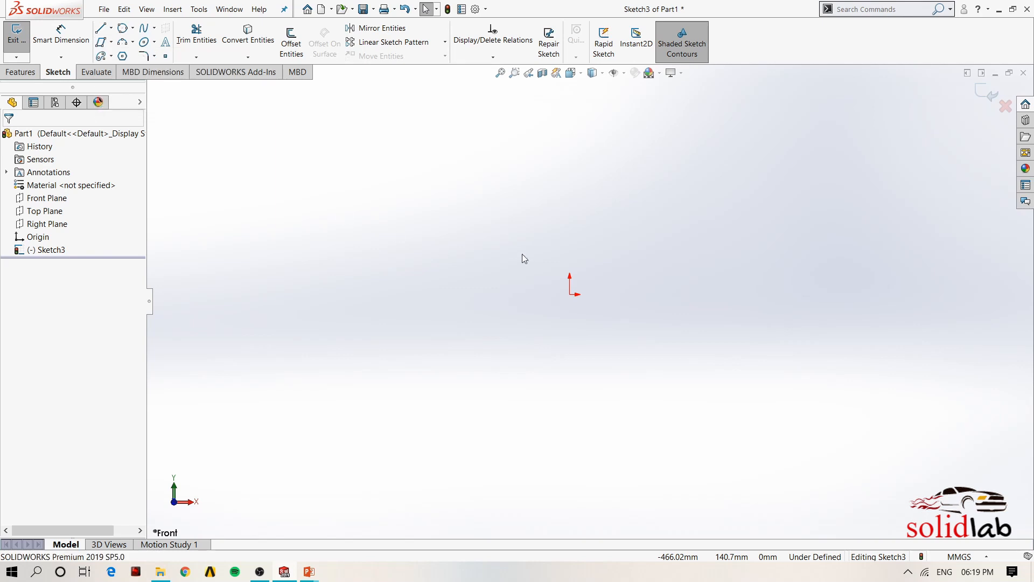
{"action": "left_click", "coordinate": [486, 295]}
{"action": "left_click", "coordinate": [732, 407]}
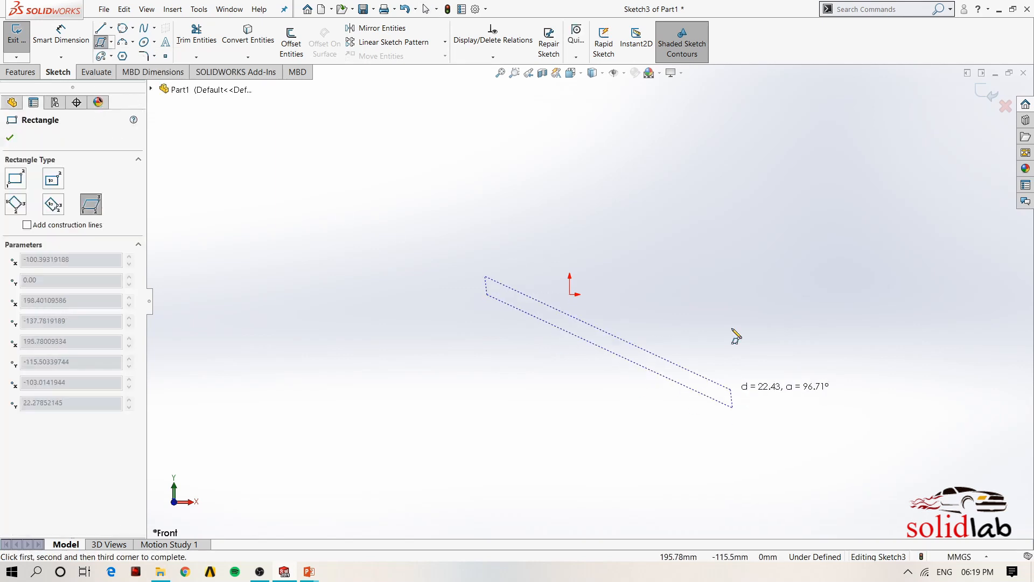
{"action": "left_click", "coordinate": [663, 283]}
{"action": "key", "text": "Escape"}
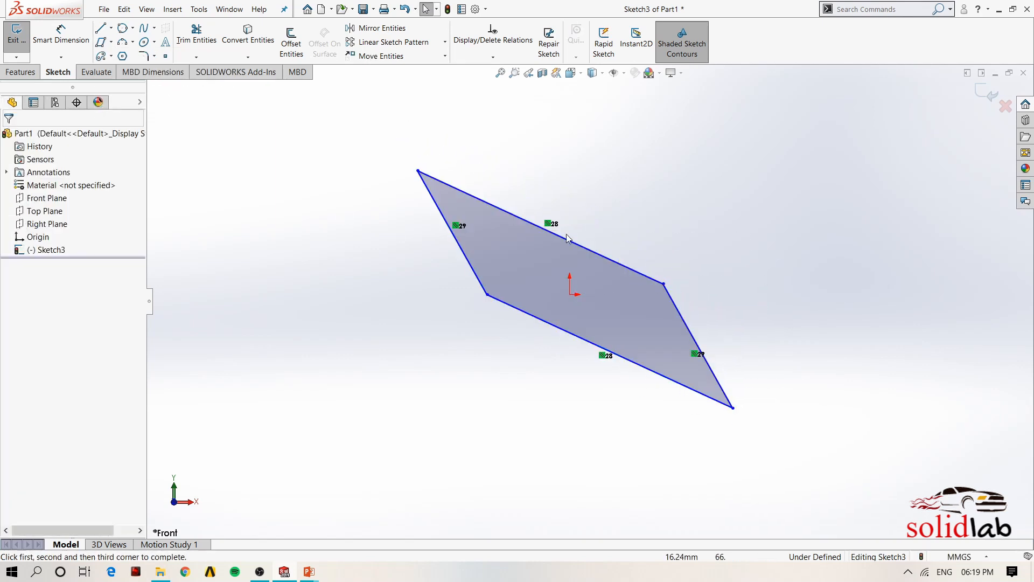
{"action": "left_click", "coordinate": [616, 262]}
{"action": "left_click", "coordinate": [632, 361]}
{"action": "left_click", "coordinate": [646, 460]}
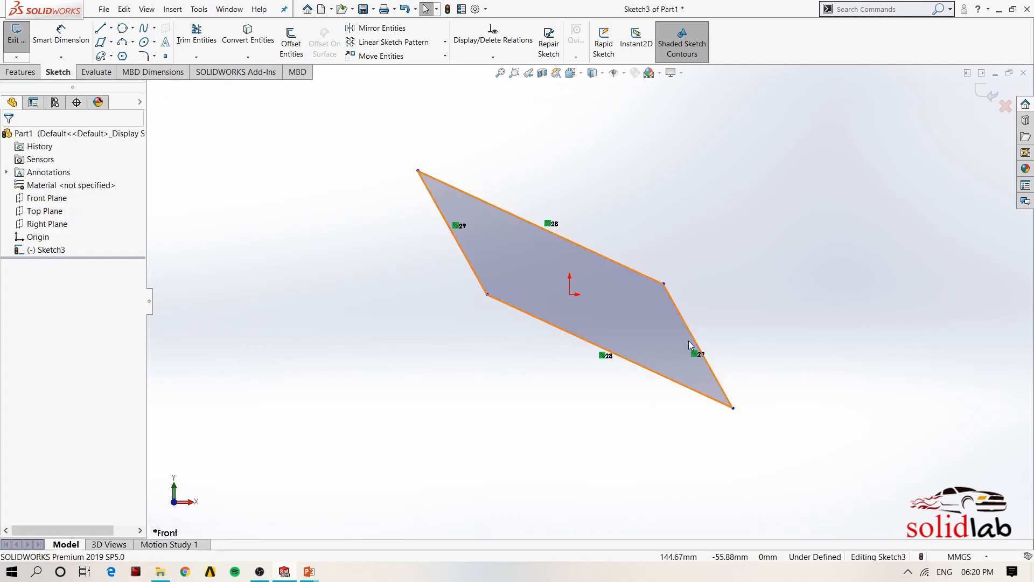
{"action": "left_click", "coordinate": [689, 342]}
{"action": "left_click", "coordinate": [448, 264]}
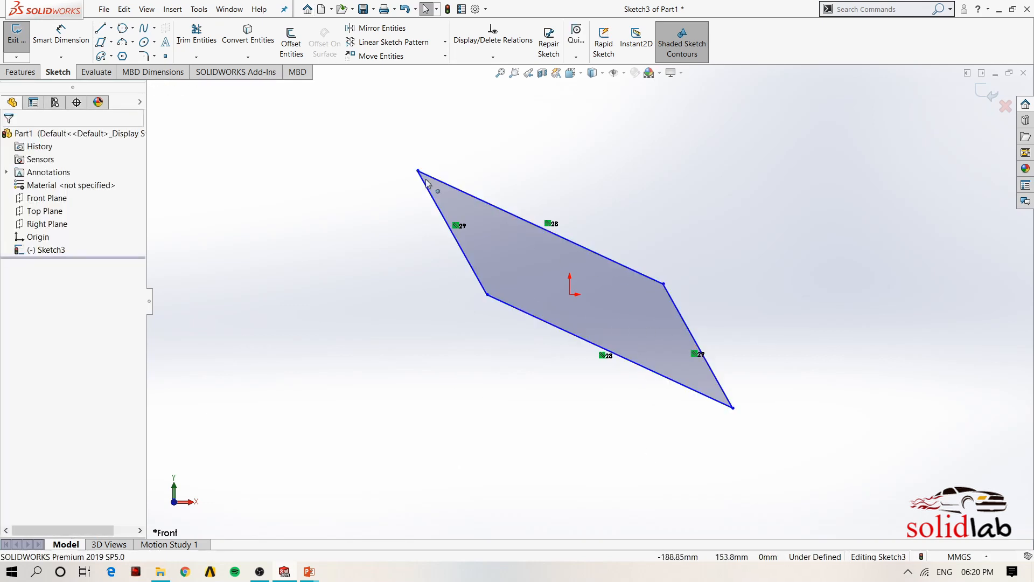
Step: Delete the parallelogram and sketch a centre-based Circle of about 283 mm radius, centred about 168 mm from the origin along positive X
{"action": "mouse_move", "coordinate": [354, 97]}
{"action": "left_mouse_down"}
{"action": "mouse_move", "coordinate": [820, 457]}
{"action": "mouse_move", "coordinate": [776, 432]}
{"action": "mouse_move", "coordinate": [784, 438]}
{"action": "left_mouse_up"}
{"action": "key", "text": "Delete"}
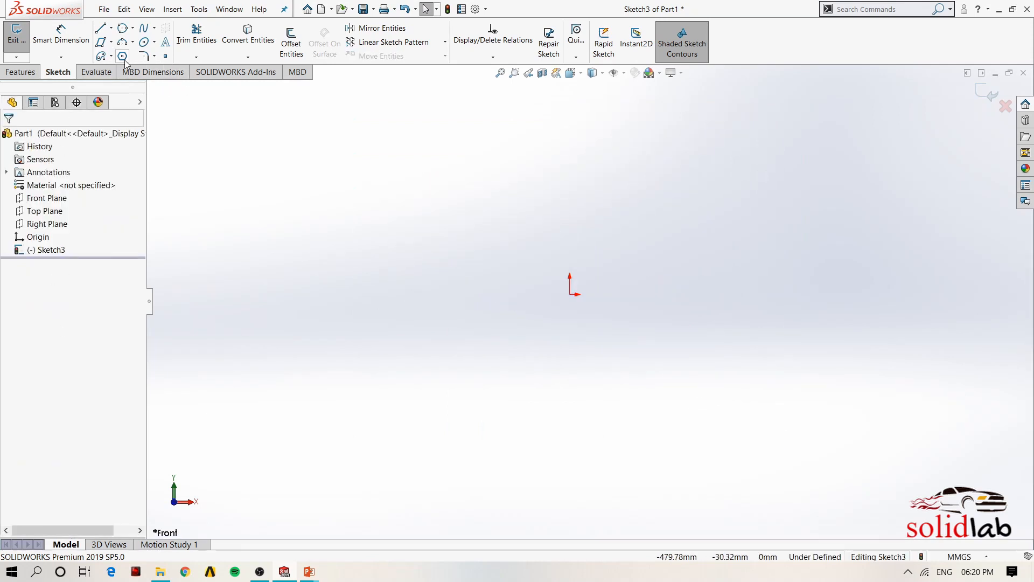
{"action": "left_click", "coordinate": [133, 30]}
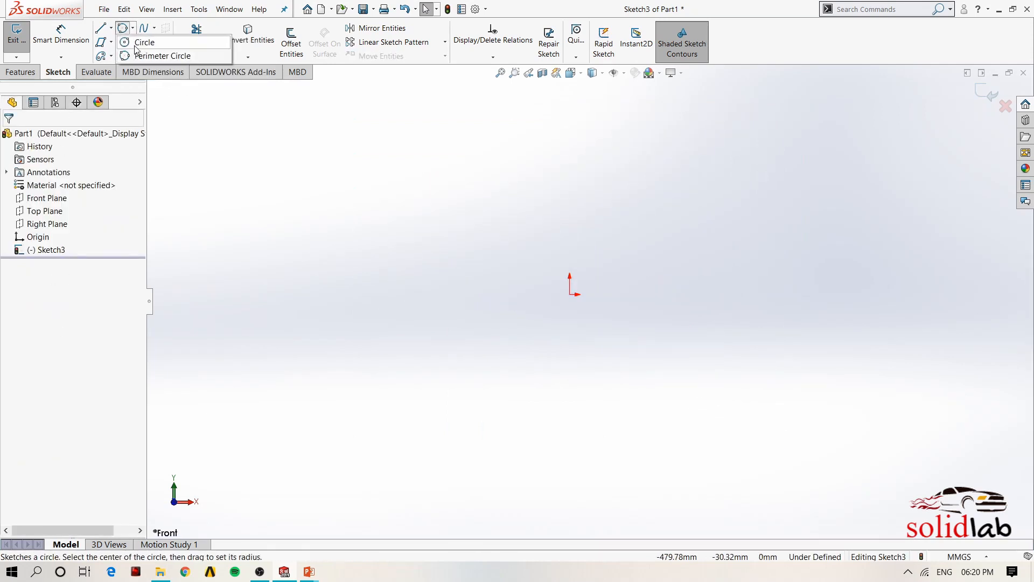
{"action": "left_click", "coordinate": [141, 42]}
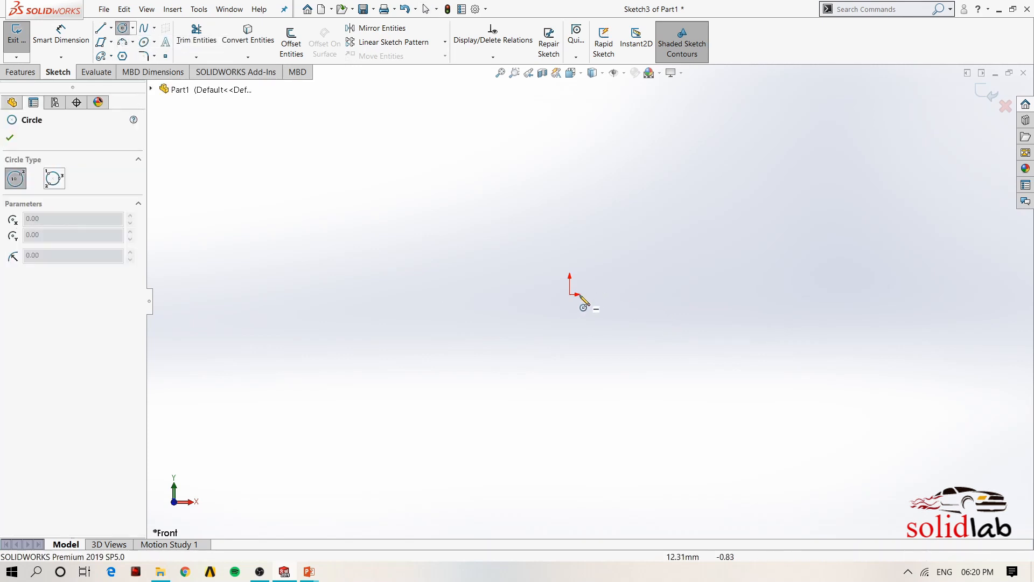
{"action": "left_click", "coordinate": [708, 295]}
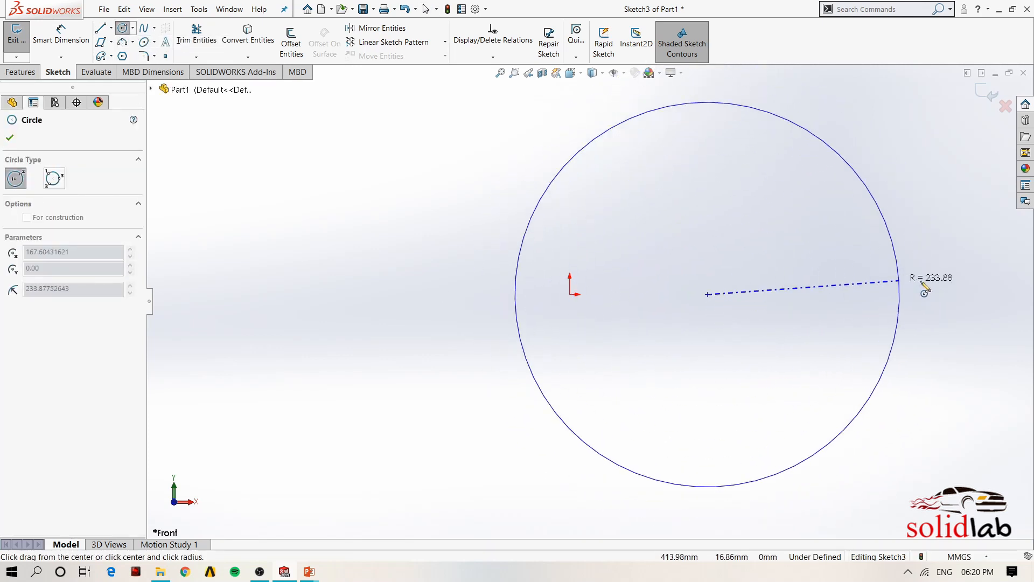
{"action": "left_click", "coordinate": [942, 301]}
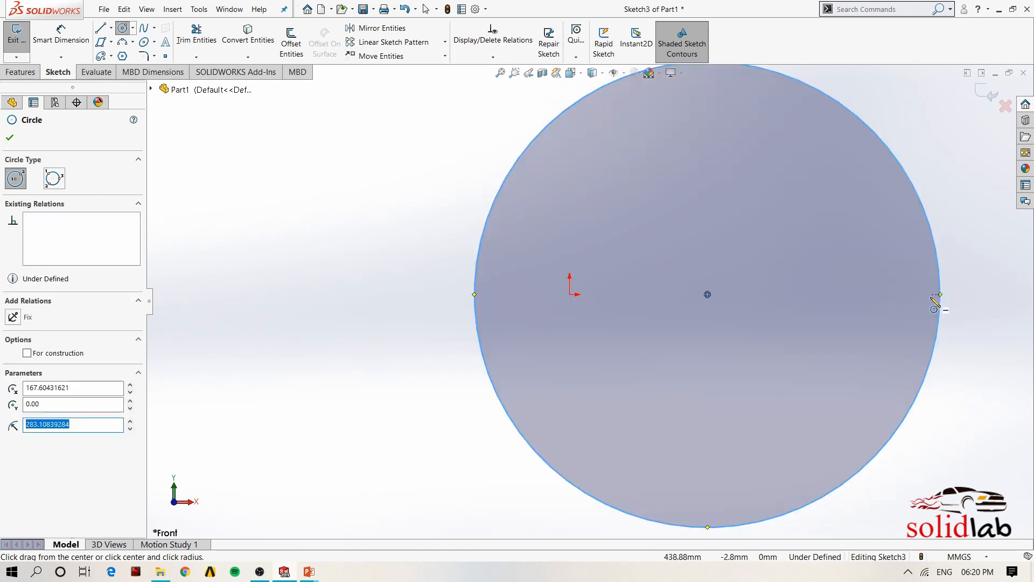
{"action": "key", "text": "Escape"}
{"action": "scroll", "coordinate": [835, 379], "scroll_direction": "up", "scroll_amount": 2}
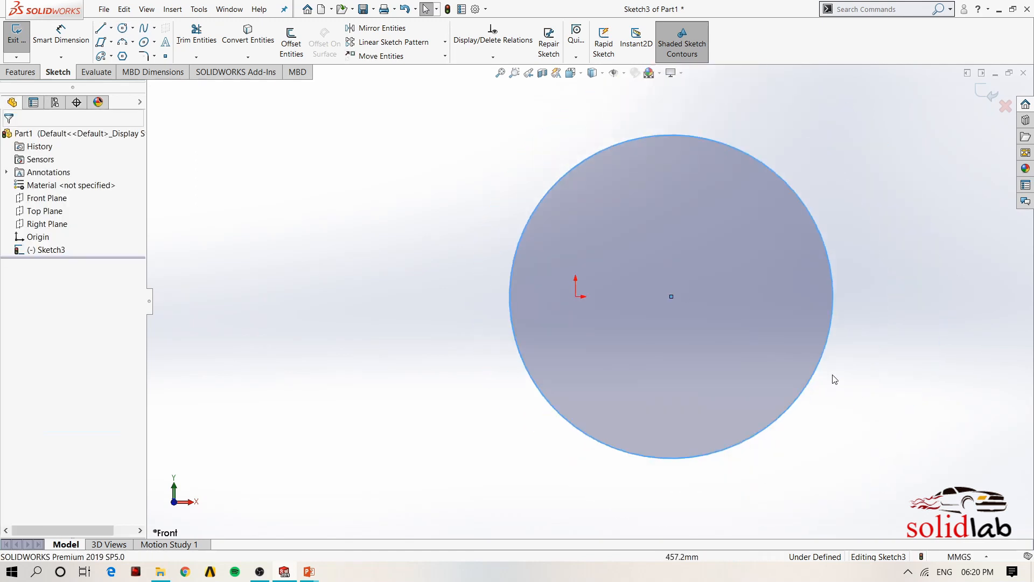
{"action": "left_click", "coordinate": [861, 333]}
{"action": "scroll", "coordinate": [451, 324], "scroll_direction": "up", "scroll_amount": 2}
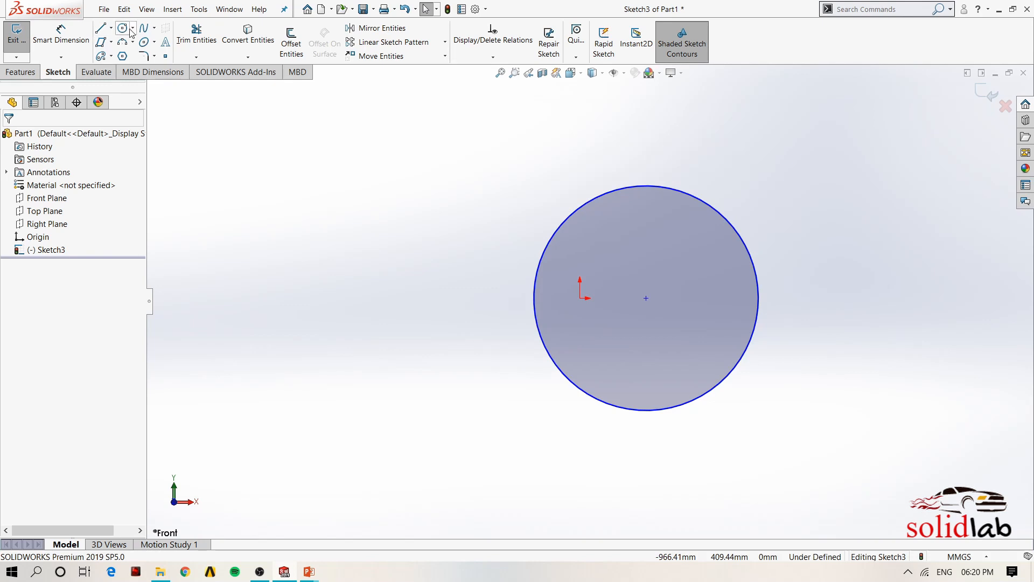
Step: Sketch a Perimeter Circle of about 270 mm radius beside the existing circle, centred at about X -494, Y -144 mm
{"action": "left_click", "coordinate": [132, 28]}
{"action": "left_click", "coordinate": [150, 53]}
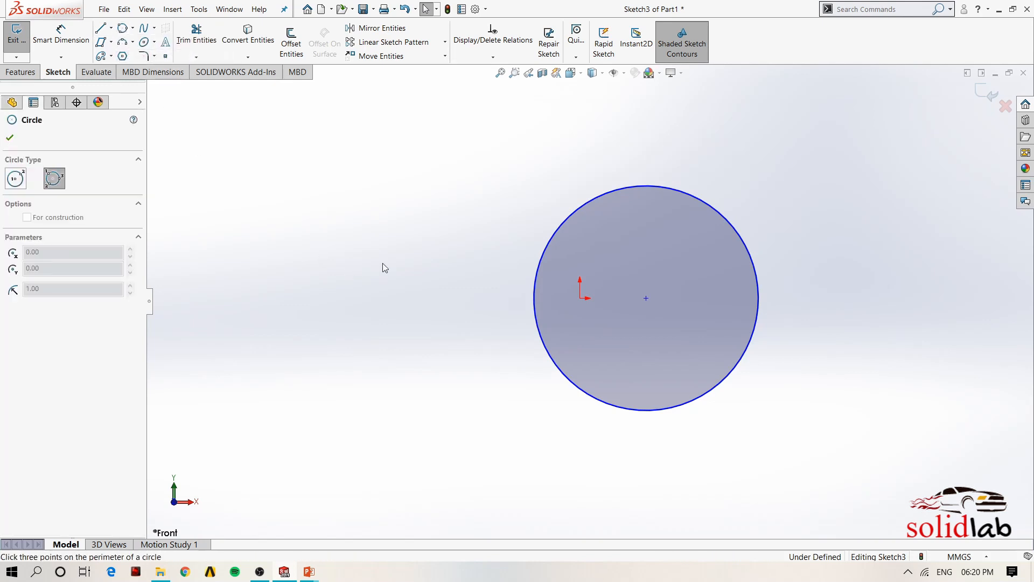
{"action": "left_click", "coordinate": [300, 289]}
{"action": "left_click", "coordinate": [468, 289]}
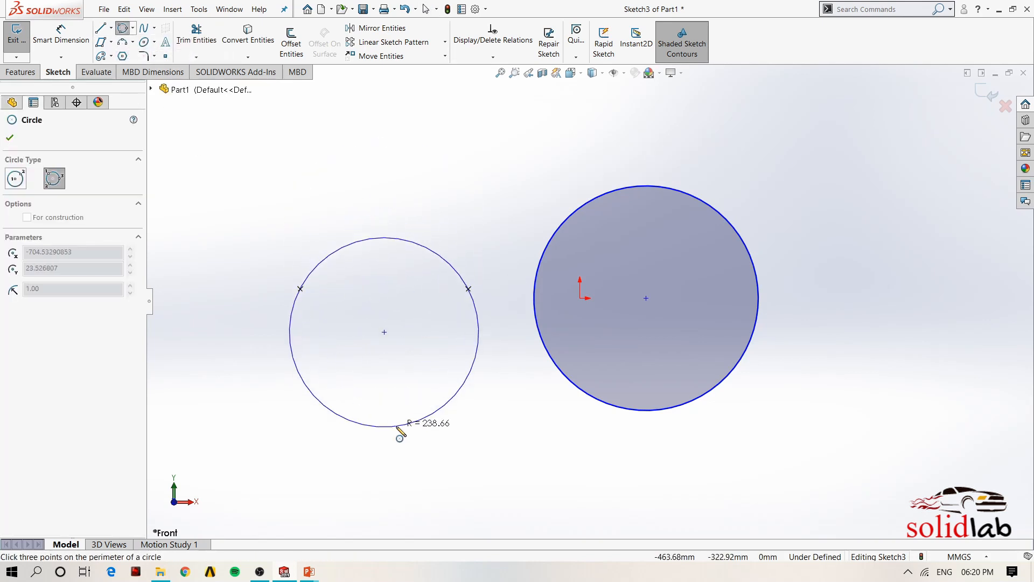
{"action": "left_click", "coordinate": [407, 459]}
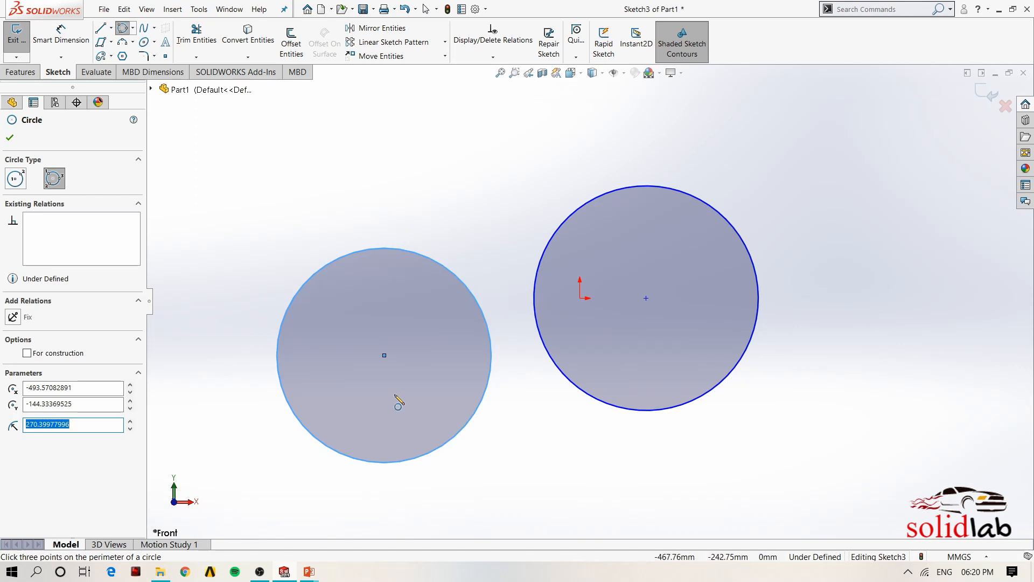
{"action": "key", "text": "Escape"}
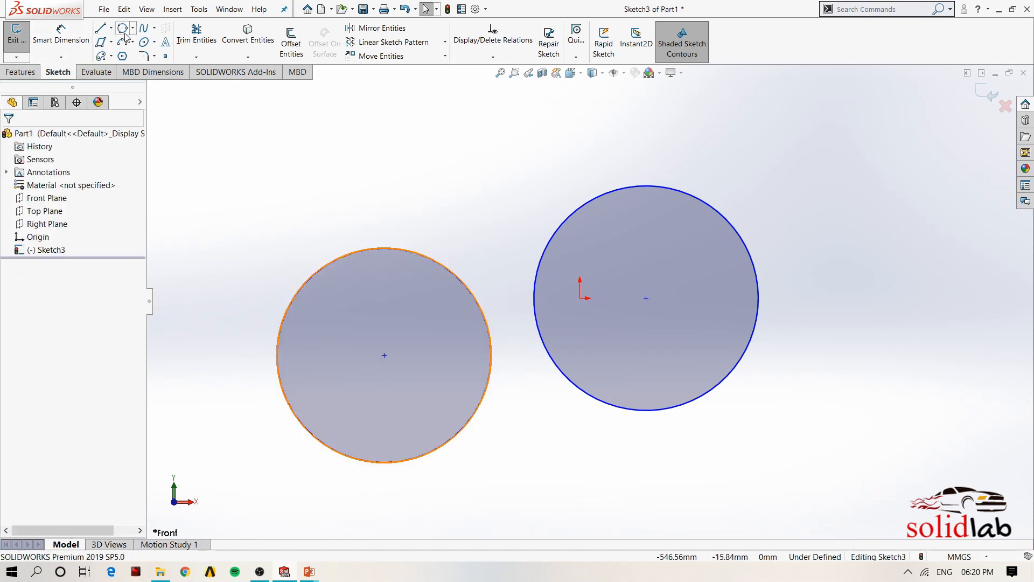
{"action": "left_click", "coordinate": [482, 276]}
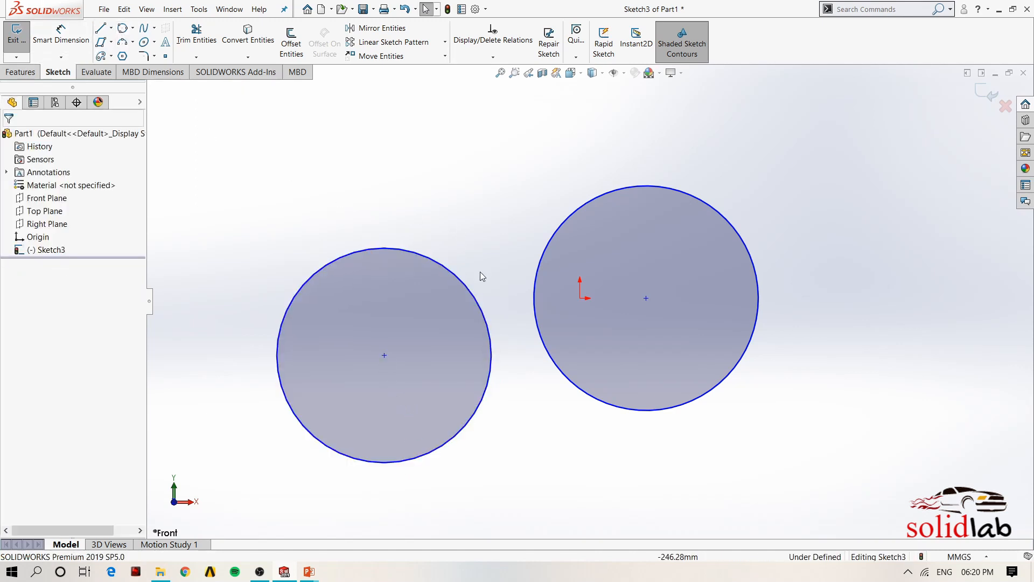
Step: Sketch a small Perimeter Circle of about 95 mm radius between the two circles, tangent to both
{"action": "left_click", "coordinate": [123, 28]}
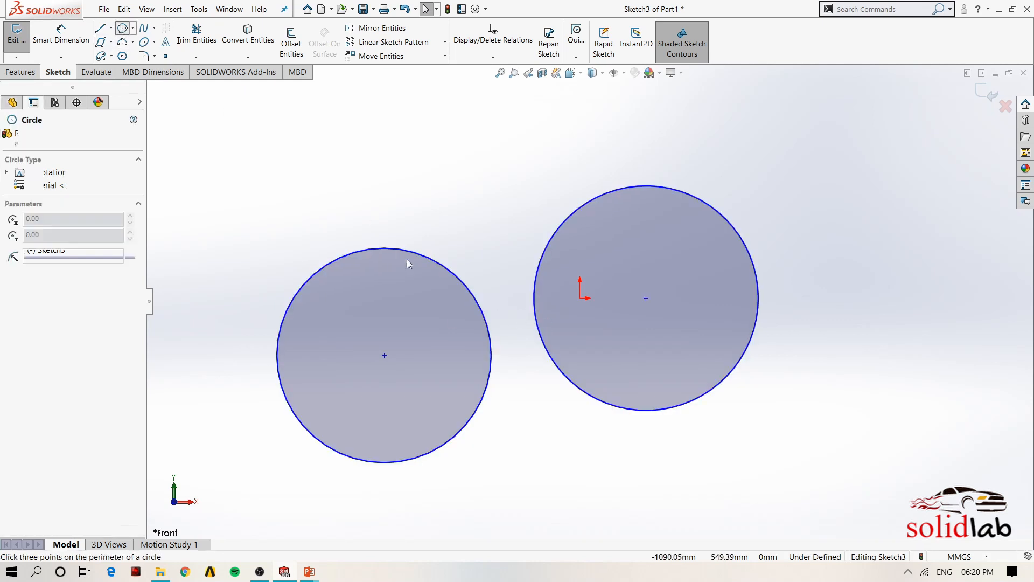
{"action": "left_click", "coordinate": [475, 295]}
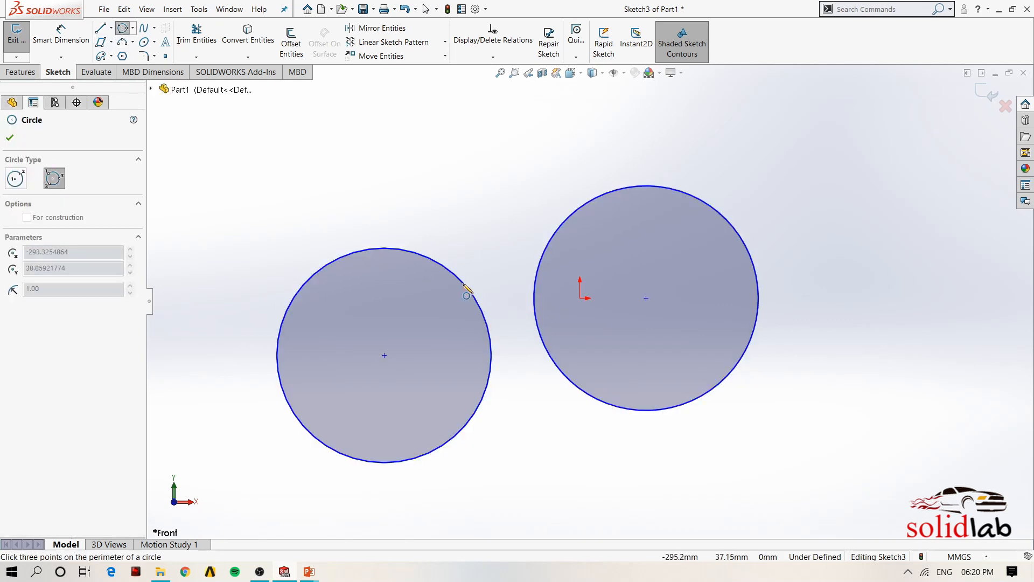
{"action": "left_click", "coordinate": [534, 288]}
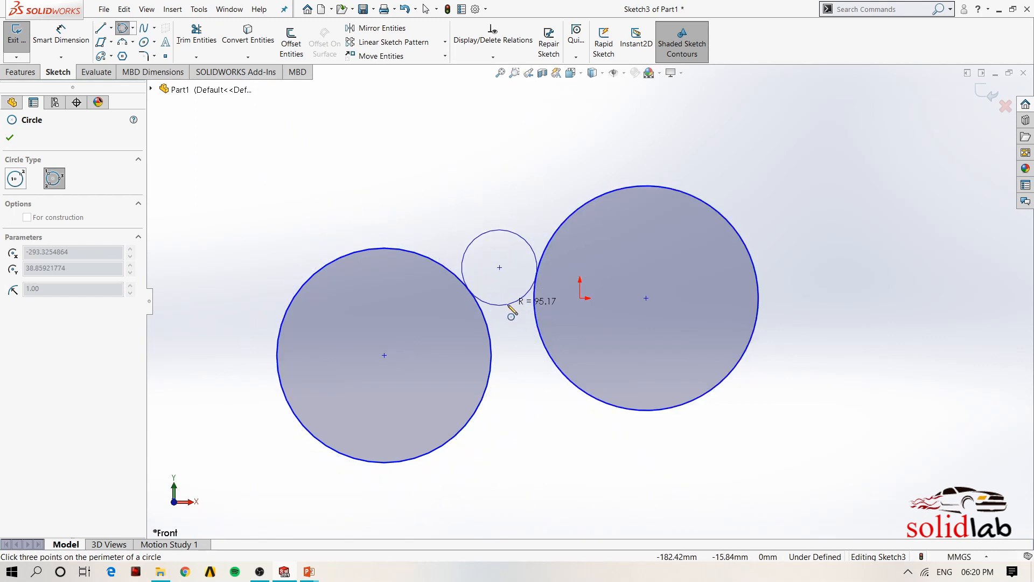
{"action": "left_click", "coordinate": [509, 307]}
{"action": "key", "text": "Escape"}
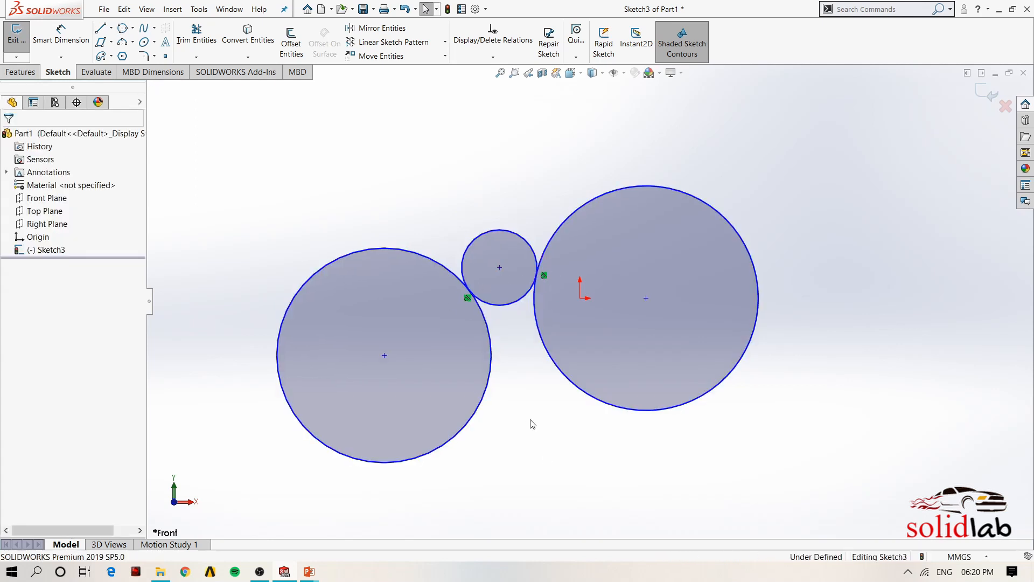
Step: Box-select all three circles and delete them from the sketch
{"action": "key", "text": "z"}
{"action": "left_click_drag", "start_coordinate": [930, 161], "coordinate": [256, 492]}
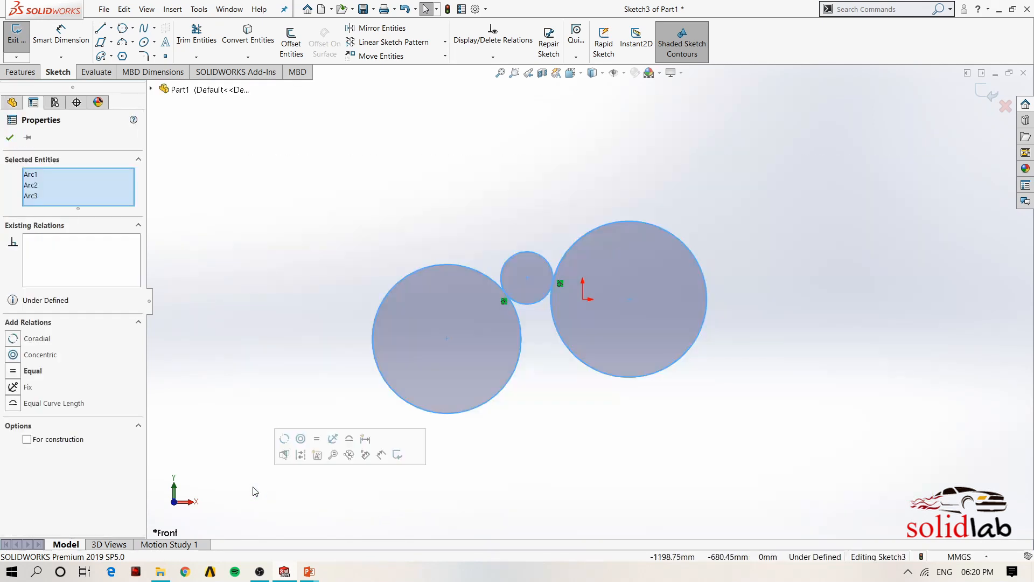
{"action": "key", "text": "Delete"}
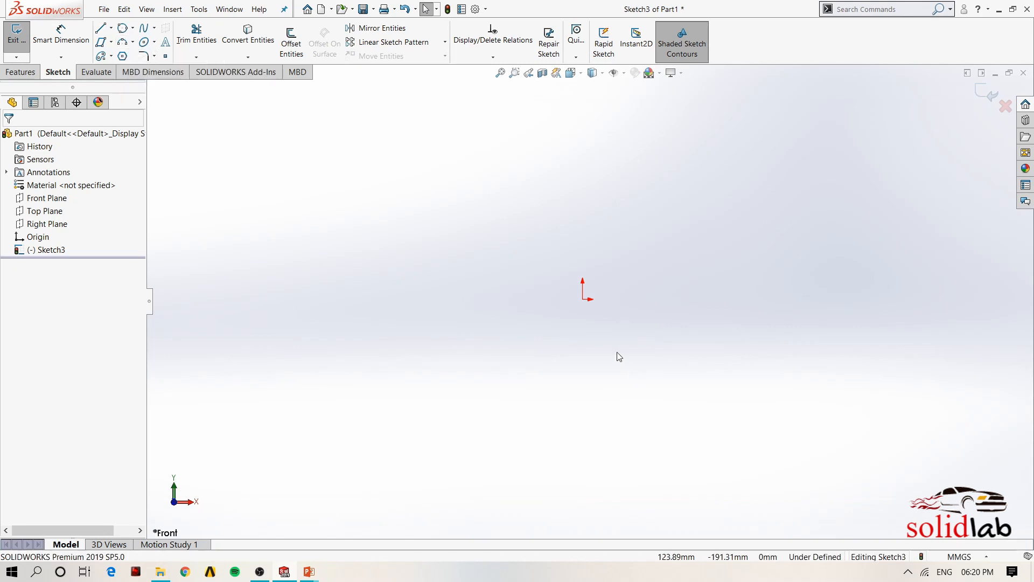
Step: Sketch a Centerpoint Arc centred on the origin, with about 613 mm radius and 97° sweep on the negative X side
{"action": "left_click", "coordinate": [132, 42]}
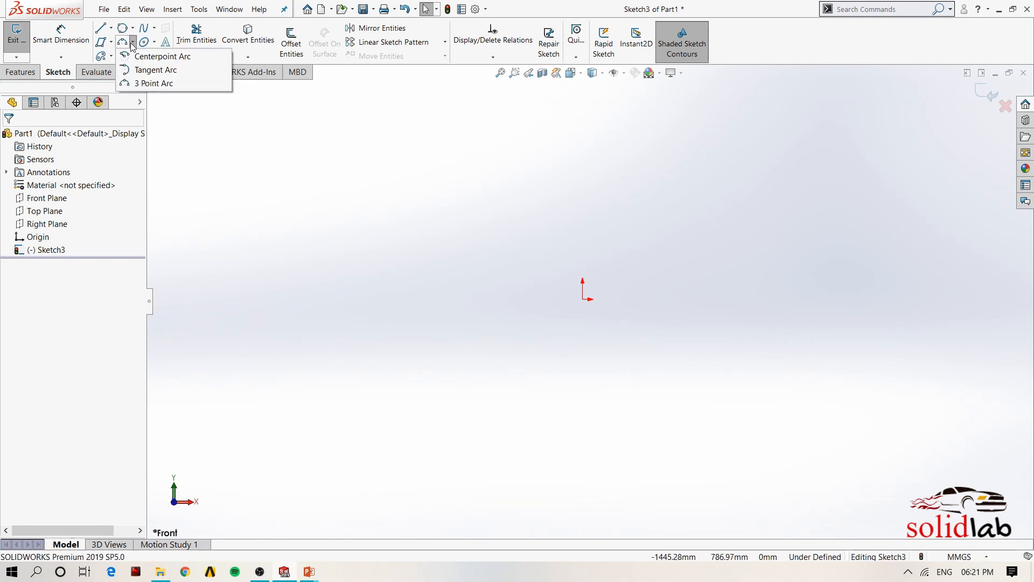
{"action": "left_click", "coordinate": [137, 58]}
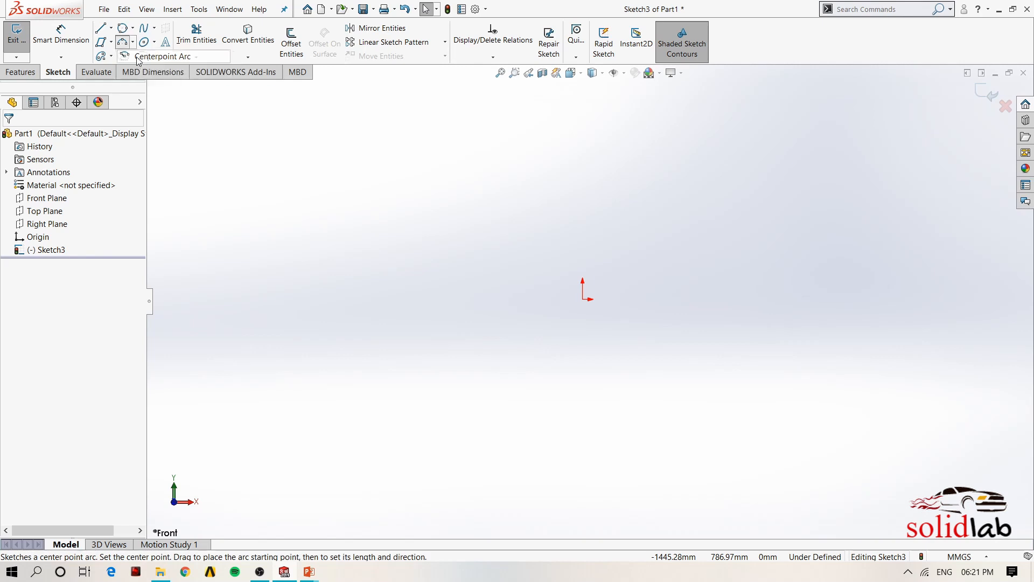
{"action": "left_click", "coordinate": [583, 299]}
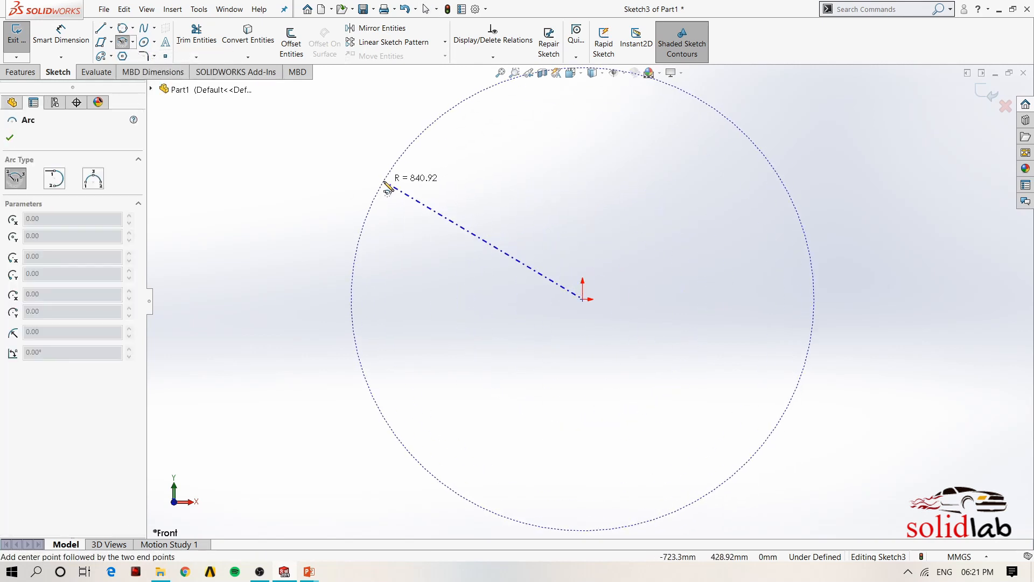
{"action": "left_click", "coordinate": [444, 205]}
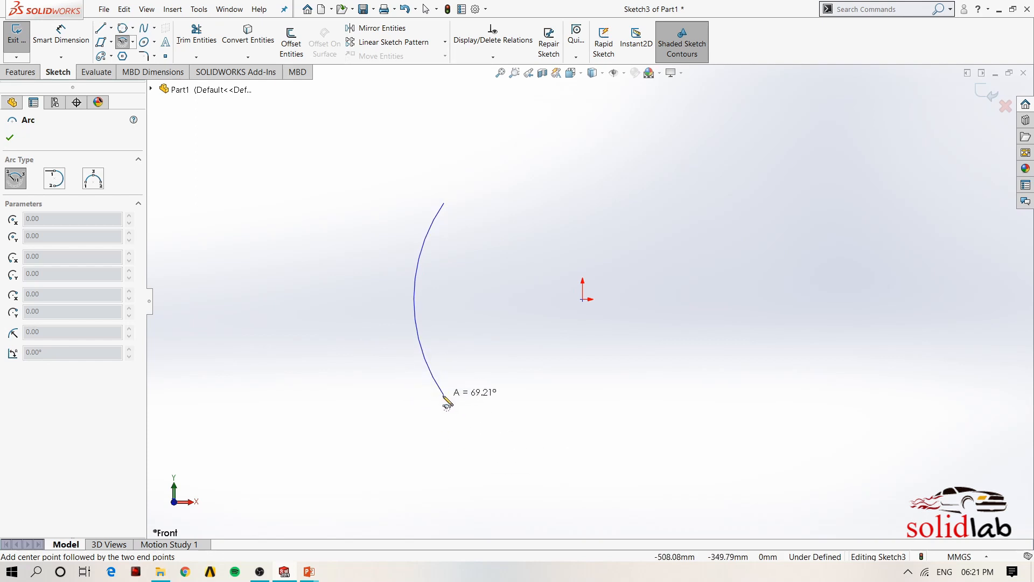
{"action": "left_click", "coordinate": [503, 448]}
{"action": "key", "text": "Escape"}
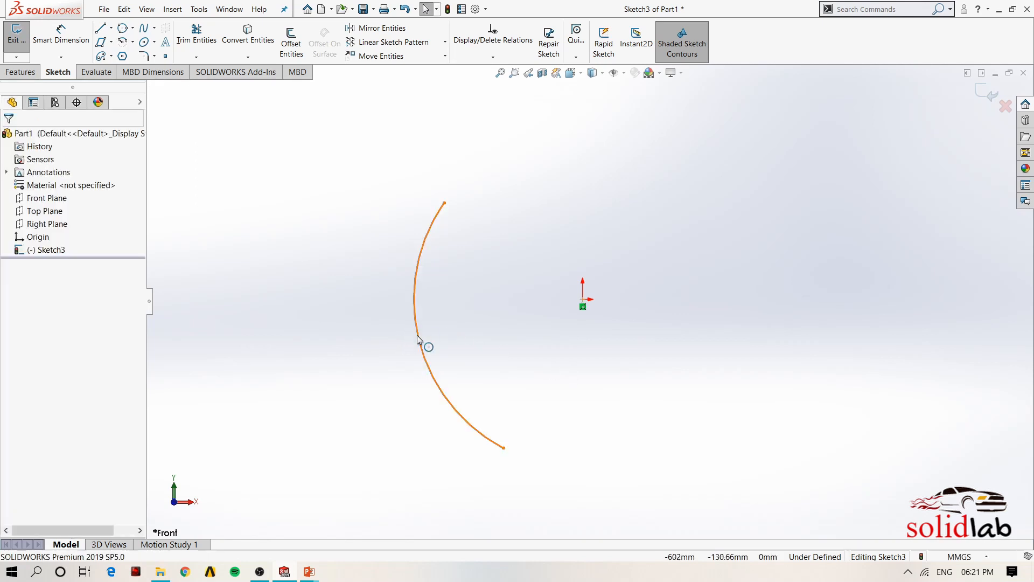
Step: Delete the centerpoint arc and try to start a Tangent Arc in empty space above the origin
{"action": "left_click", "coordinate": [418, 337]}
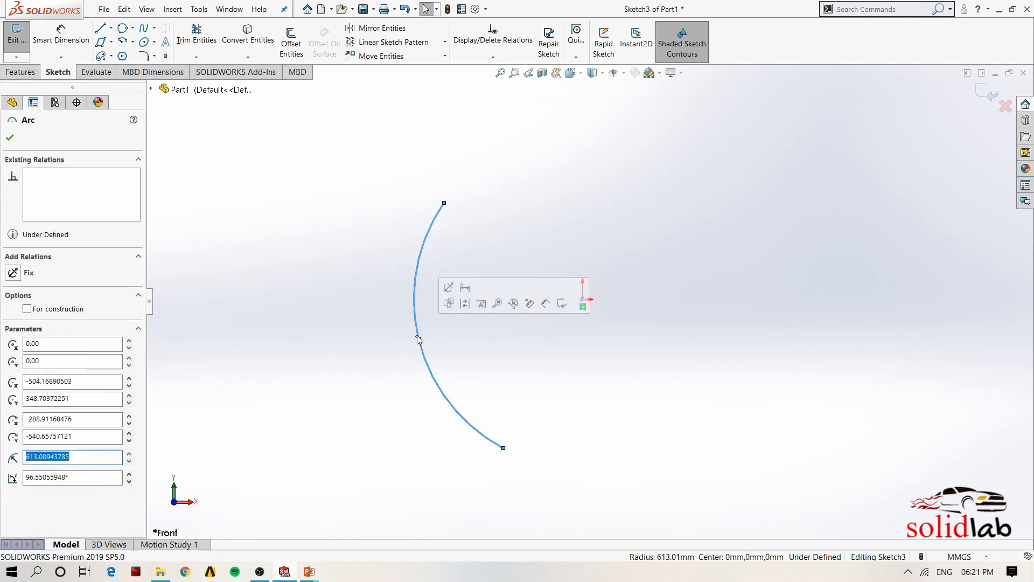
{"action": "key", "text": "Delete"}
{"action": "left_click", "coordinate": [133, 42]}
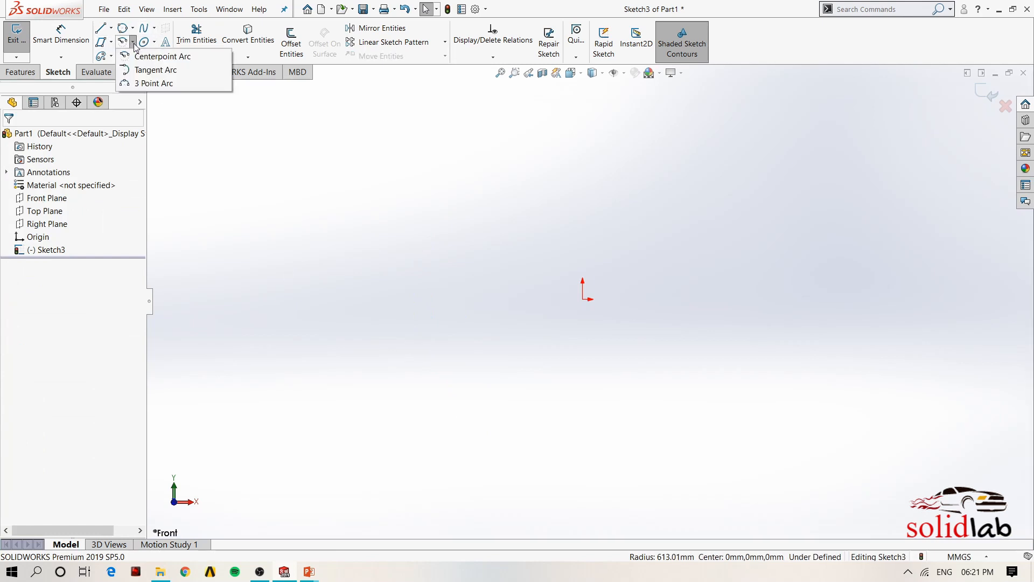
{"action": "left_click", "coordinate": [151, 73]}
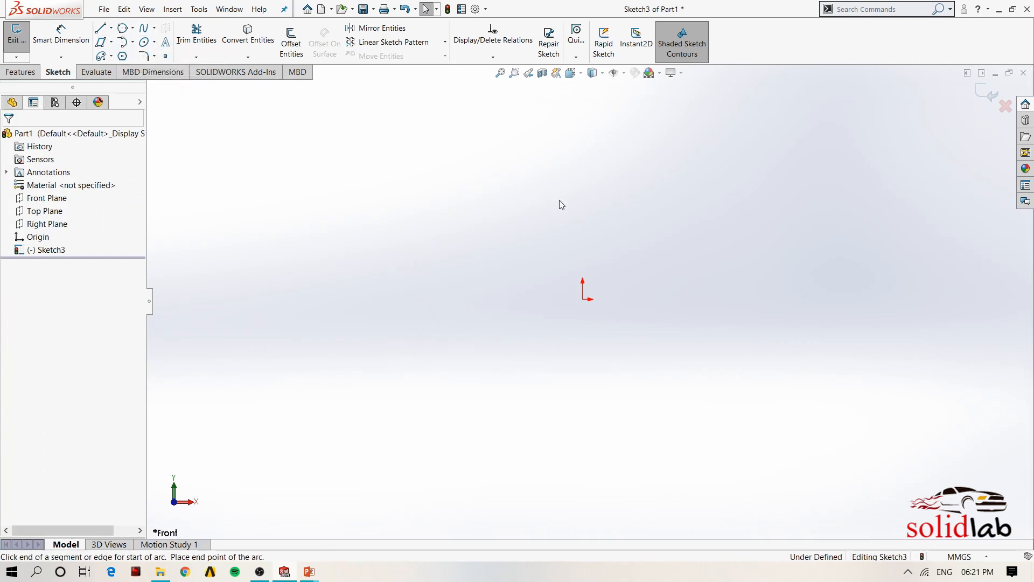
{"action": "left_click", "coordinate": [518, 218]}
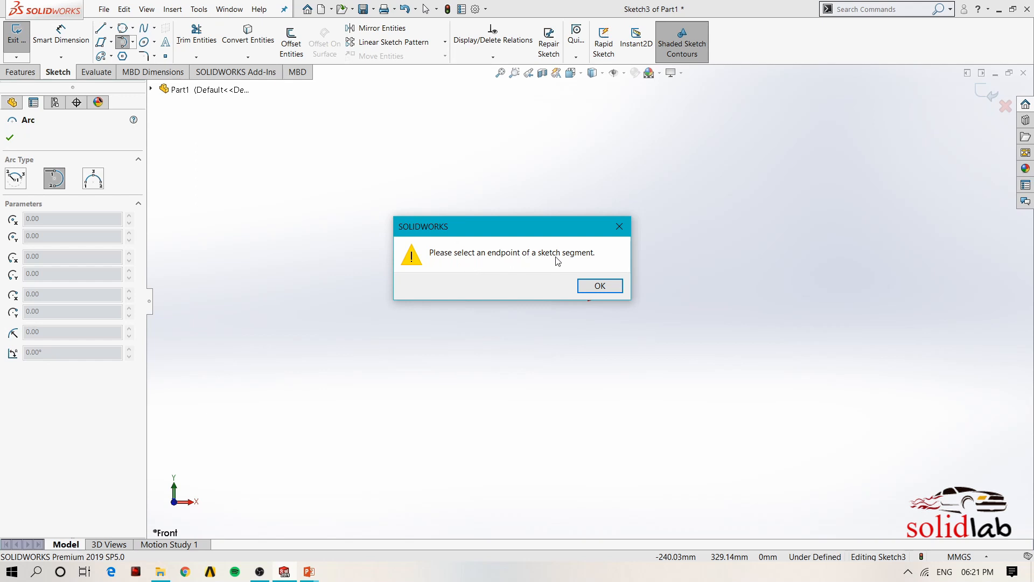
{"action": "left_click", "coordinate": [588, 281]}
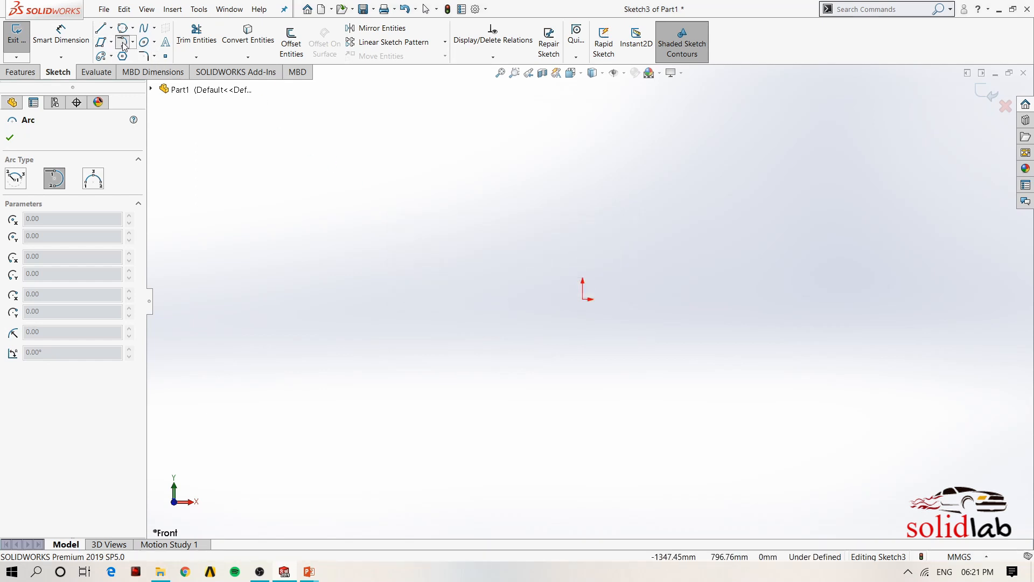
Step: Sketch a horizontal line above the origin, starting at about X -660, Y 241 mm and ending past the origin on the positive X side
{"action": "left_click", "coordinate": [100, 28]}
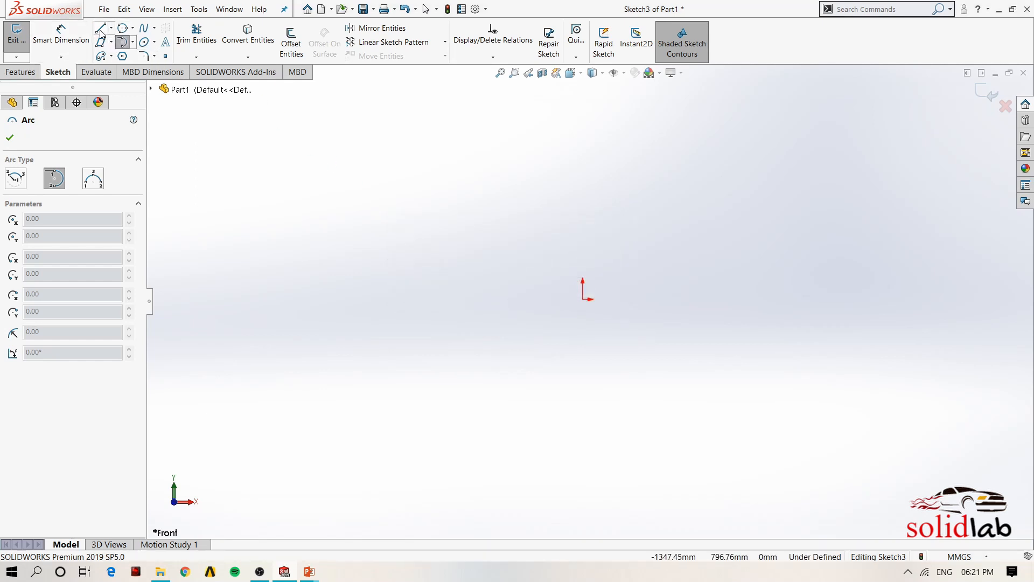
{"action": "left_click", "coordinate": [401, 233]}
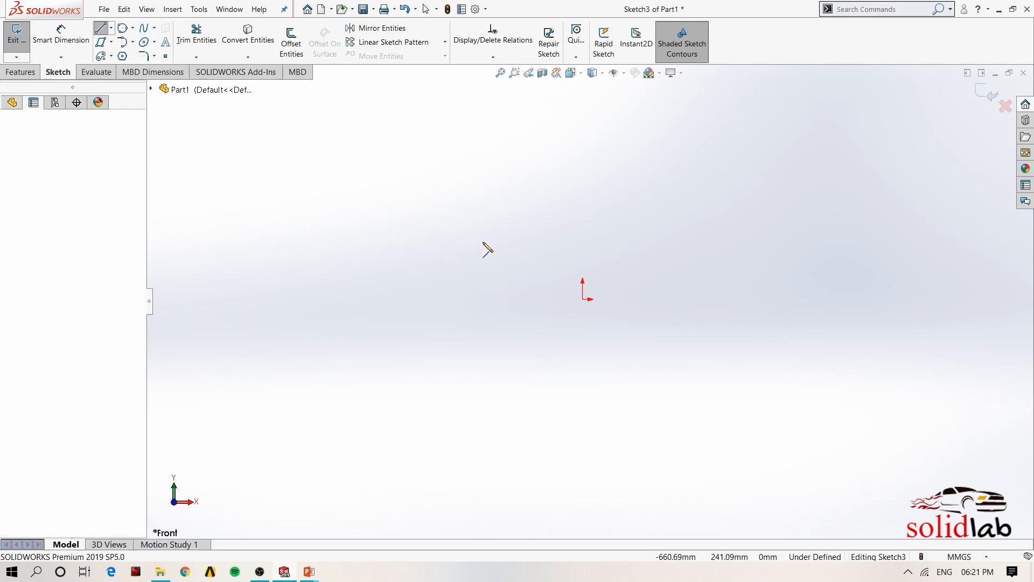
{"action": "double_click", "coordinate": [620, 232]}
{"action": "key", "text": "Escape"}
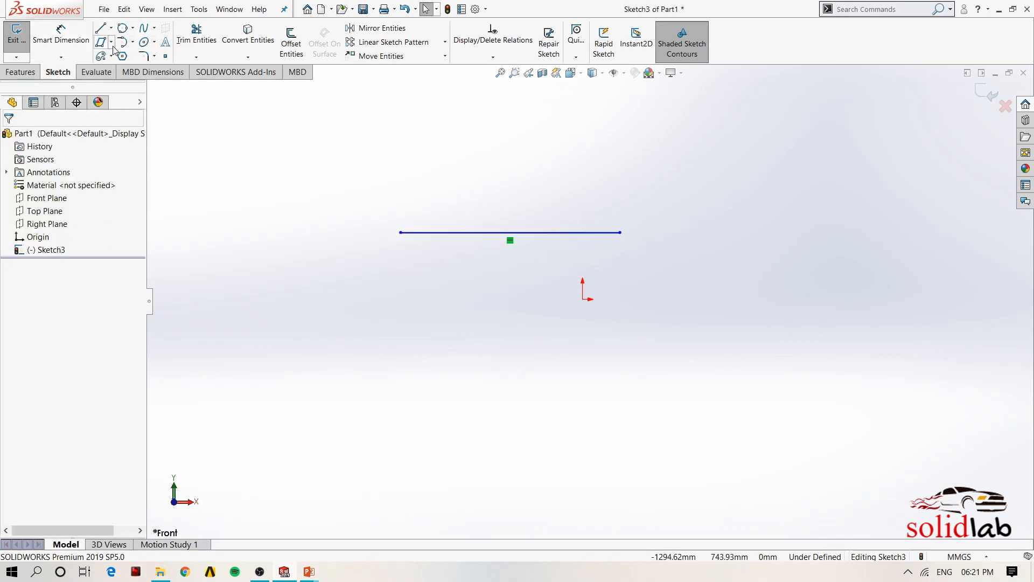
Step: Sketch a Tangent Arc from the line's positive X endpoint, curving downward to a point below the origin's level
{"action": "left_click", "coordinate": [123, 43]}
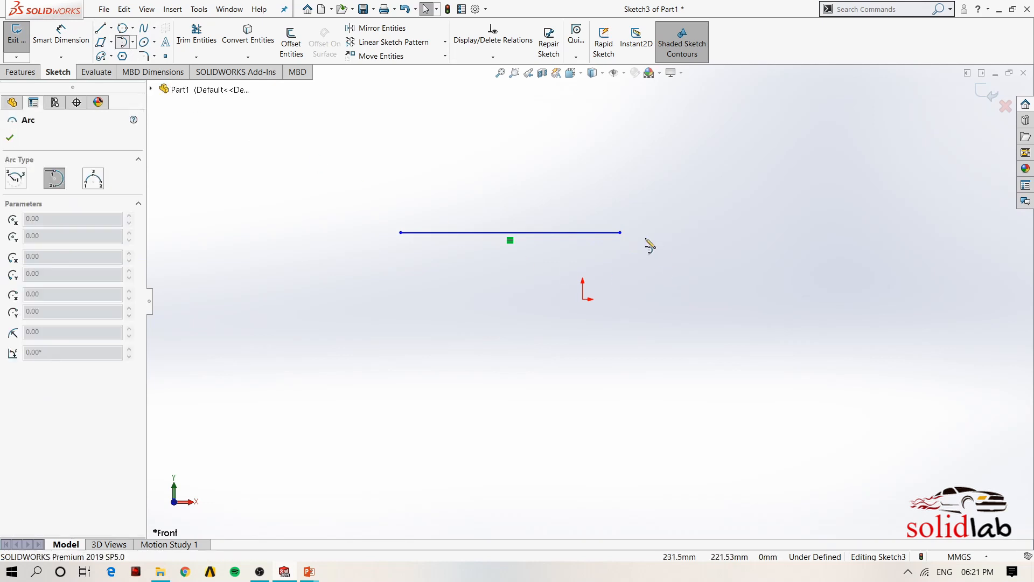
{"action": "left_click", "coordinate": [620, 232]}
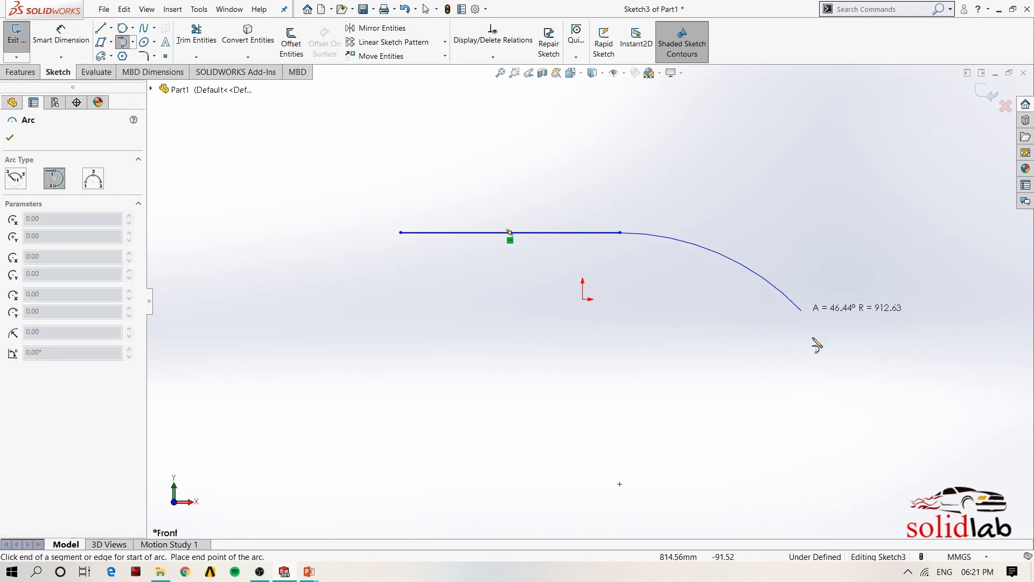
{"action": "left_click", "coordinate": [828, 359]}
{"action": "key", "text": "Escape"}
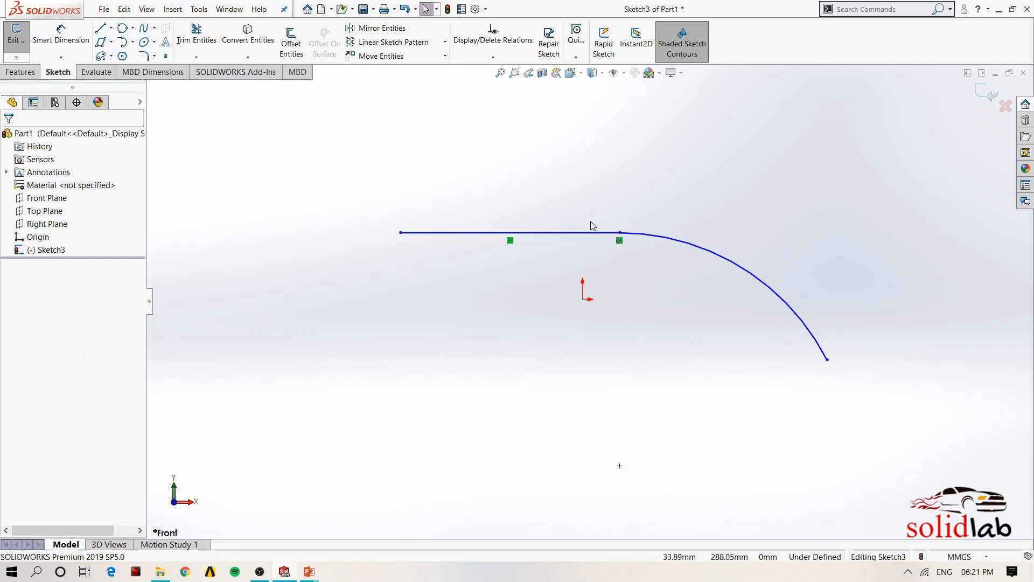
Step: Box-select the horizontal line and its tangent arc and delete both from the sketch
{"action": "left_click", "coordinate": [689, 243]}
{"action": "left_click", "coordinate": [693, 319]}
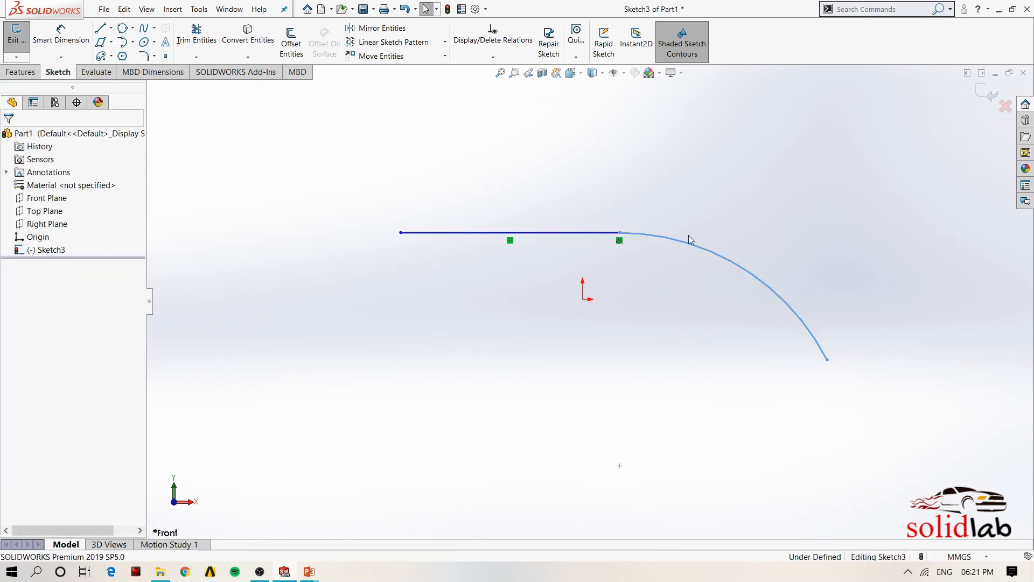
{"action": "mouse_move", "coordinate": [770, 177]}
{"action": "left_mouse_down"}
{"action": "mouse_move", "coordinate": [548, 296]}
{"action": "mouse_move", "coordinate": [558, 297]}
{"action": "left_mouse_up"}
{"action": "key", "text": "Delete"}
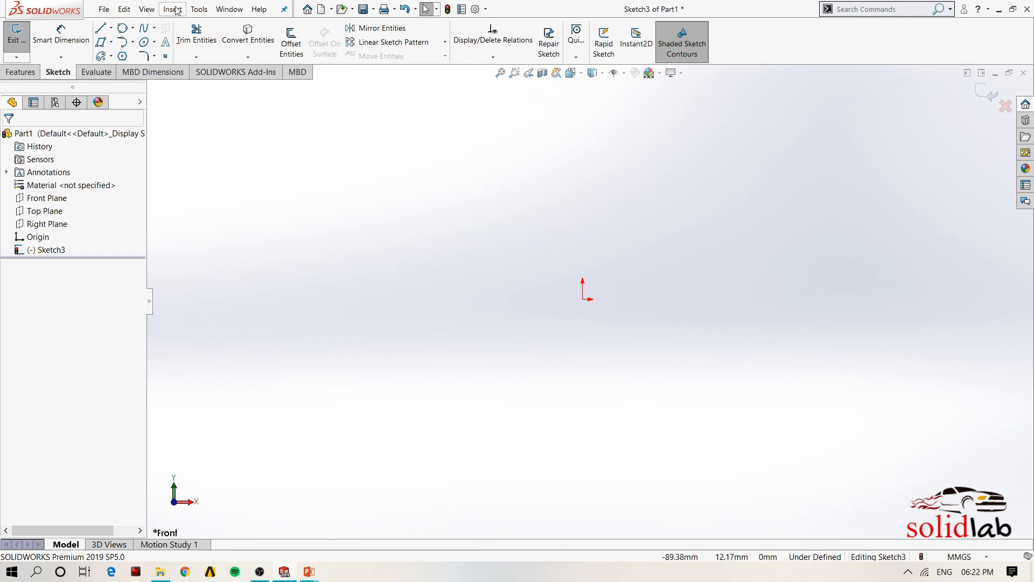
Step: Sketch a 3 Point Arc from about X 0, Y 417 to X 607, Y 0 mm, bulging toward the origin with about 566 mm radius
{"action": "left_click", "coordinate": [133, 42]}
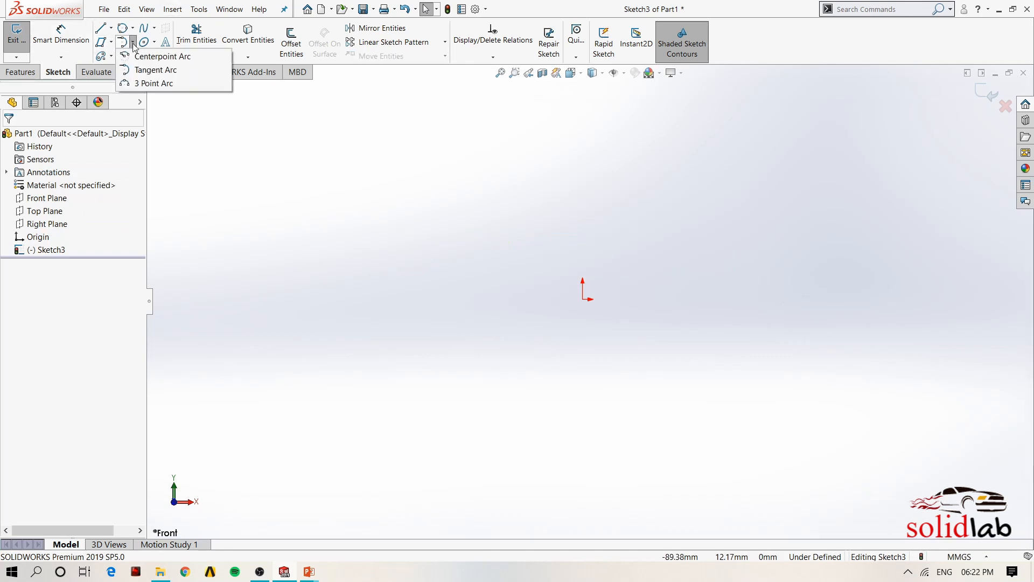
{"action": "left_click", "coordinate": [153, 83]}
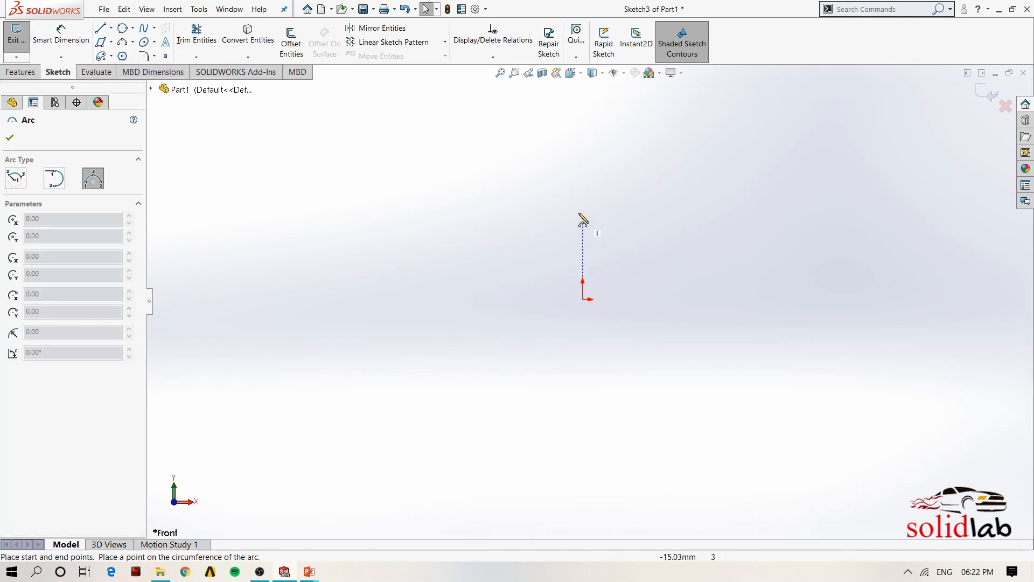
{"action": "left_click", "coordinate": [750, 299]}
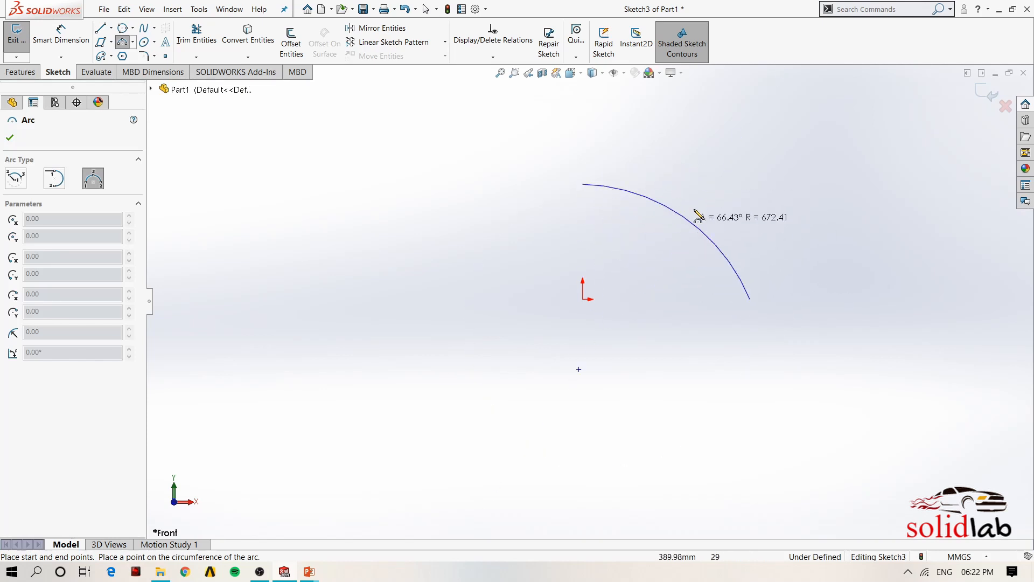
{"action": "left_click", "coordinate": [651, 277]}
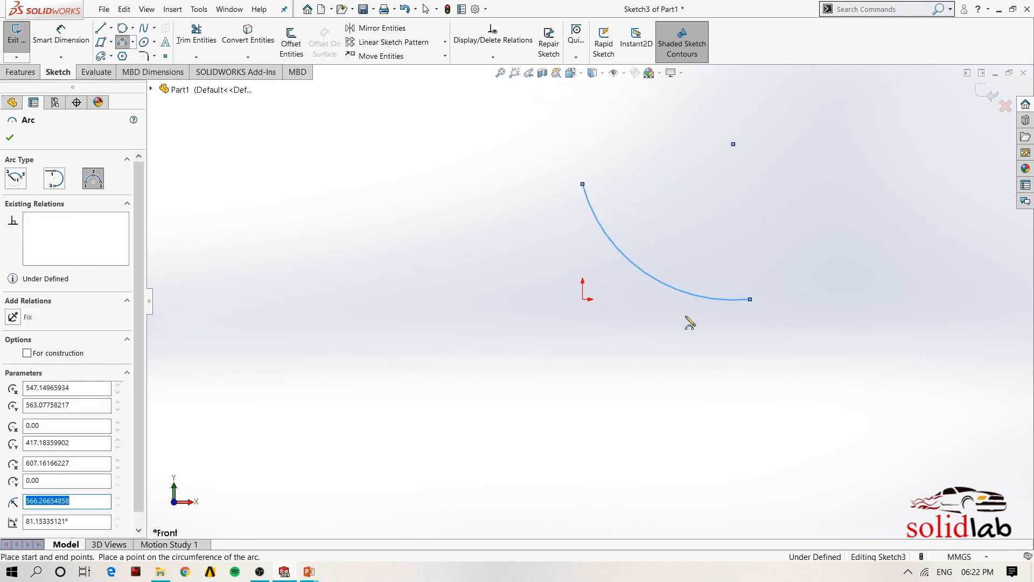
{"action": "key", "text": "Escape"}
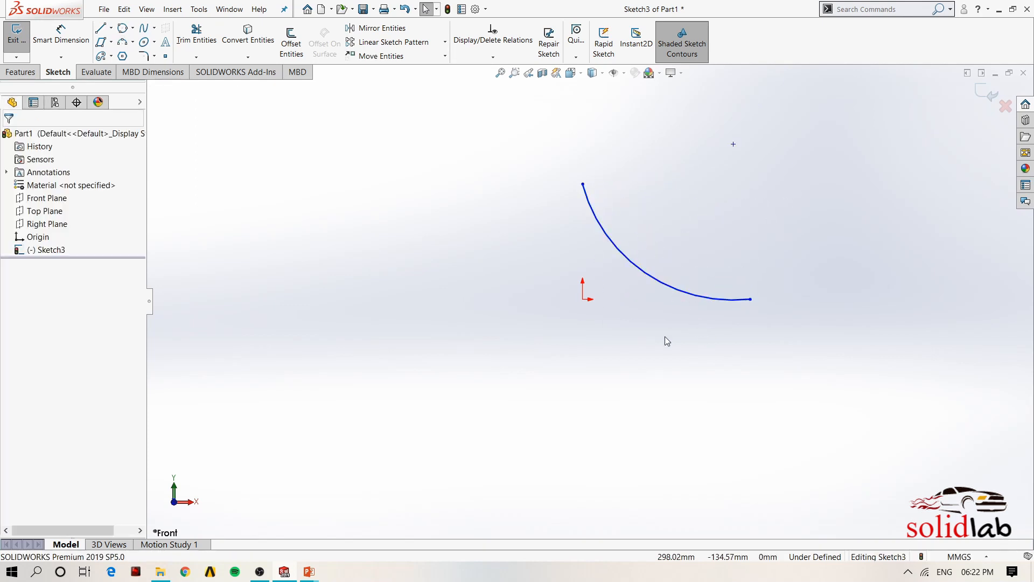
Step: Delete the 3 Point Arc from the sketch
{"action": "left_click", "coordinate": [677, 290]}
{"action": "key", "text": "Delete"}
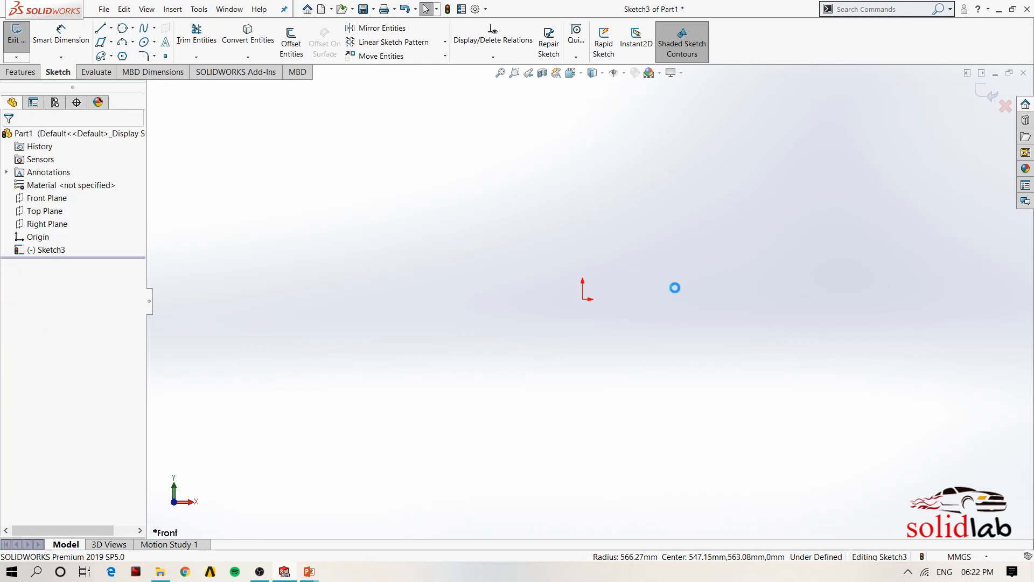
Step: Sketch a horizontal Straight Slot above the origin, about 779 mm between arc centers and 305 mm wide, starting directly above the origin
{"action": "left_click", "coordinate": [111, 56]}
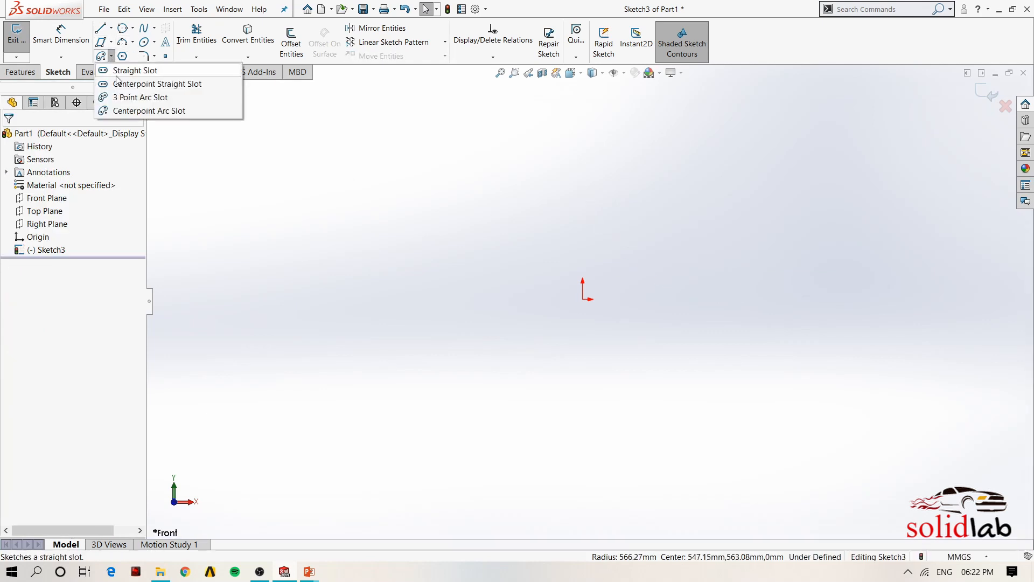
{"action": "left_click", "coordinate": [121, 74]}
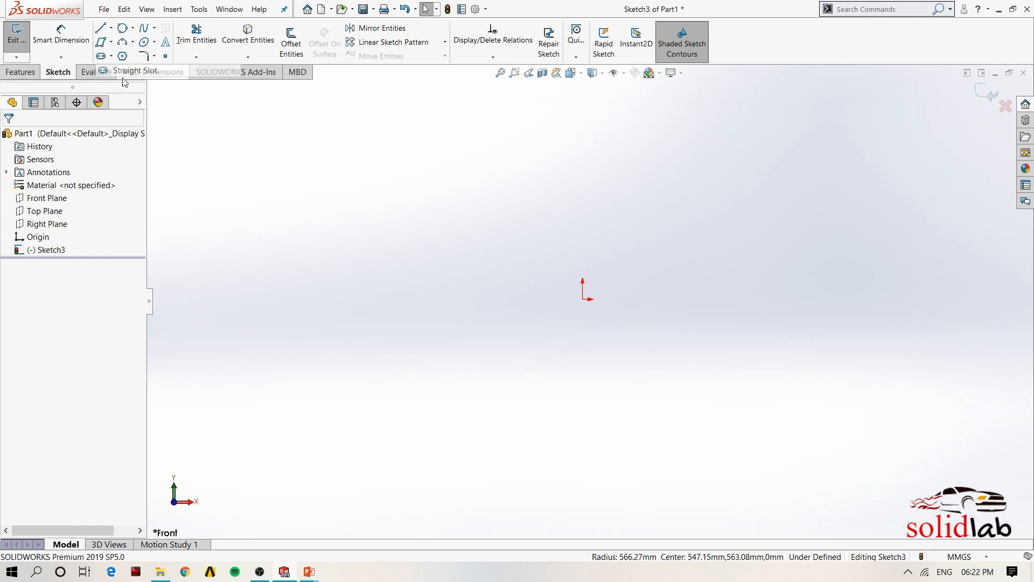
{"action": "left_click", "coordinate": [583, 232]}
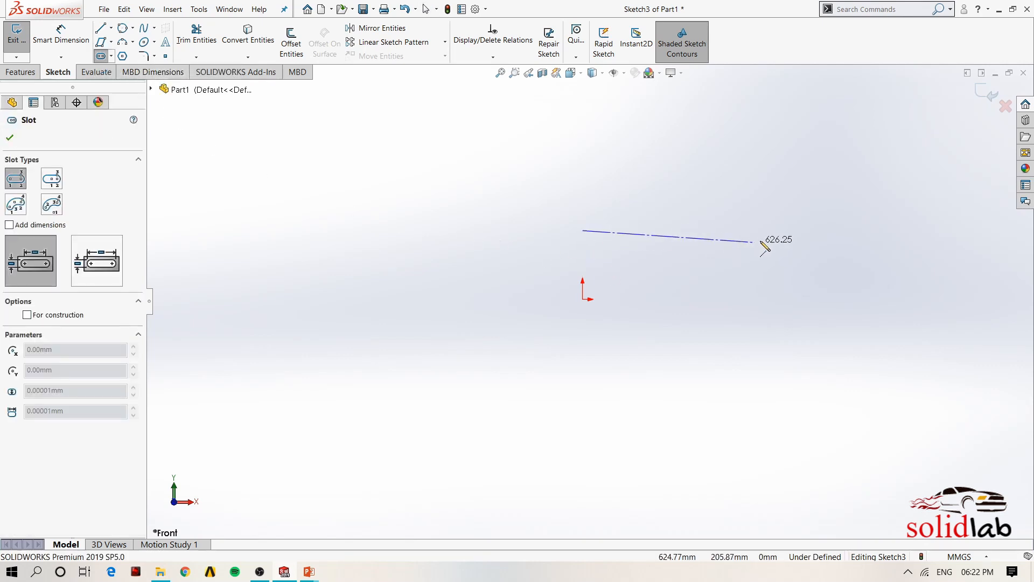
{"action": "left_click", "coordinate": [798, 230]}
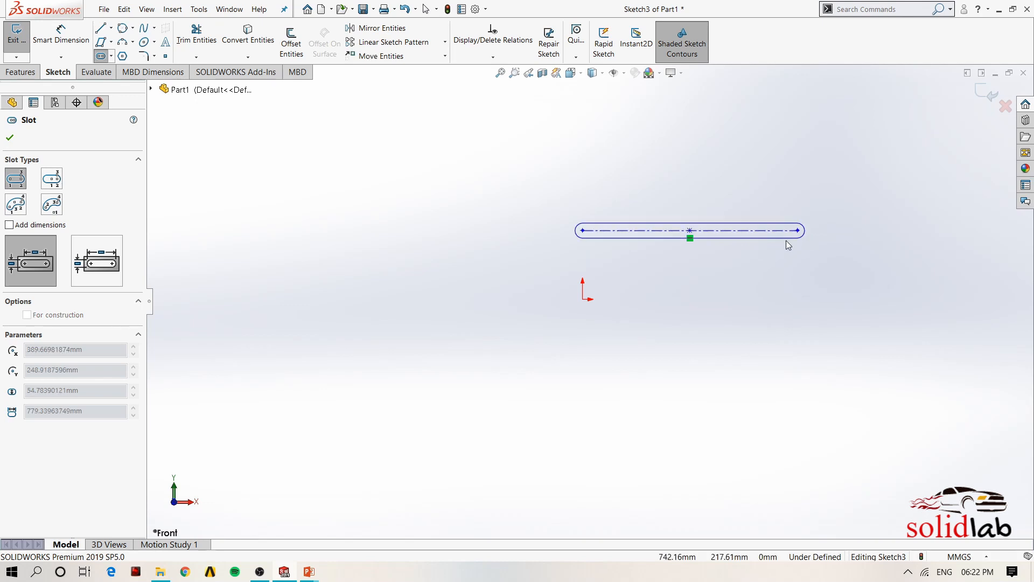
{"action": "left_click", "coordinate": [776, 253]}
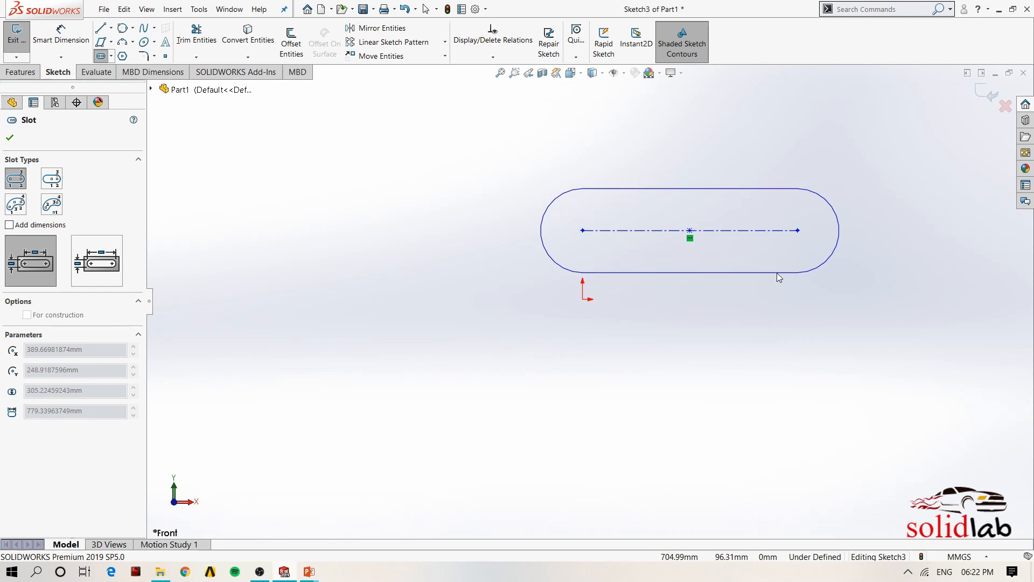
{"action": "left_click", "coordinate": [778, 274]}
{"action": "key", "text": "Escape"}
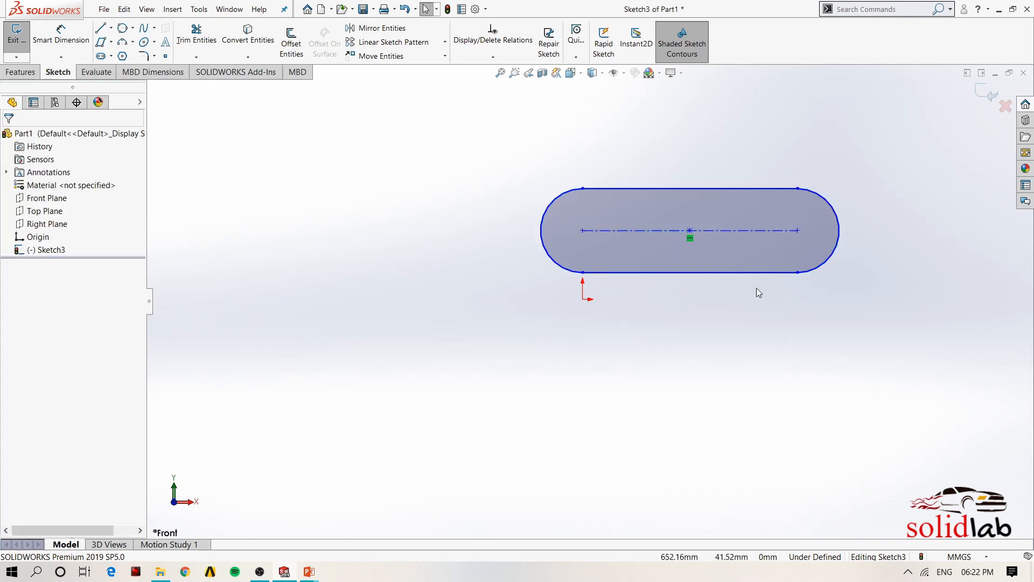
Step: Sketch a horizontal Centerpoint Straight Slot centered near X 255, Y -236 mm, about 1017 mm between arc centers and 380 mm wide
{"action": "left_click", "coordinate": [111, 56]}
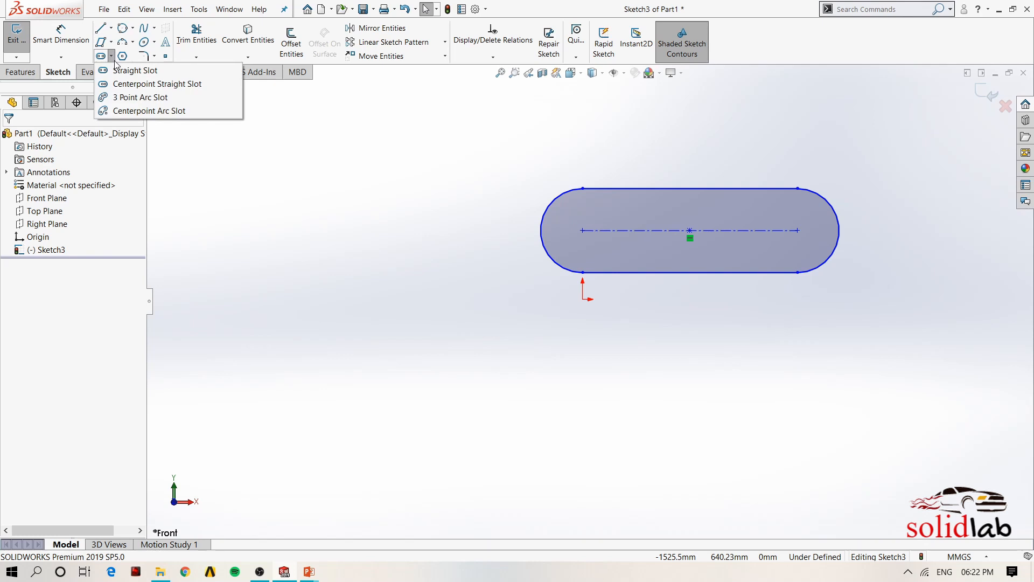
{"action": "left_click", "coordinate": [157, 84]}
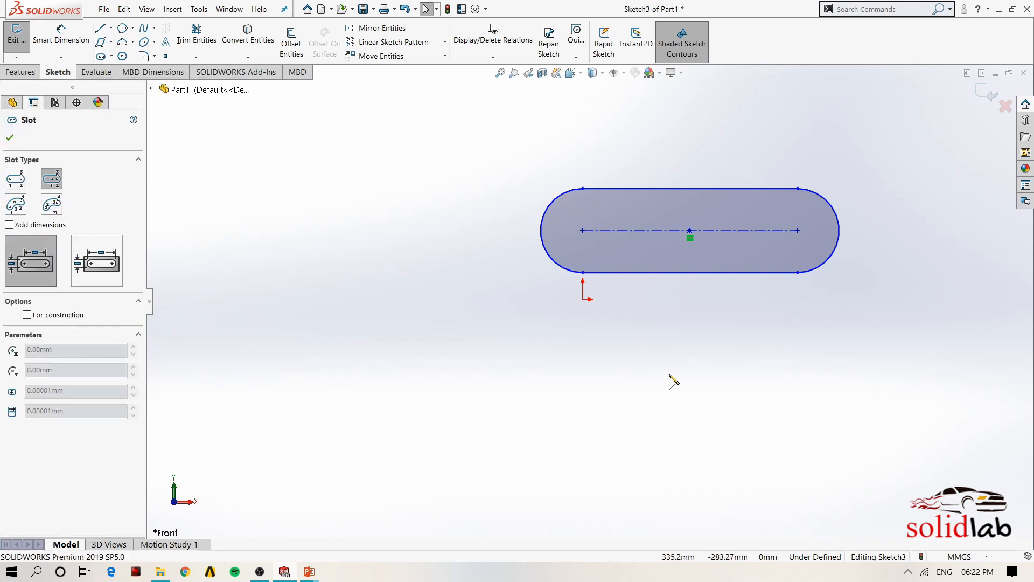
{"action": "left_click", "coordinate": [653, 364]}
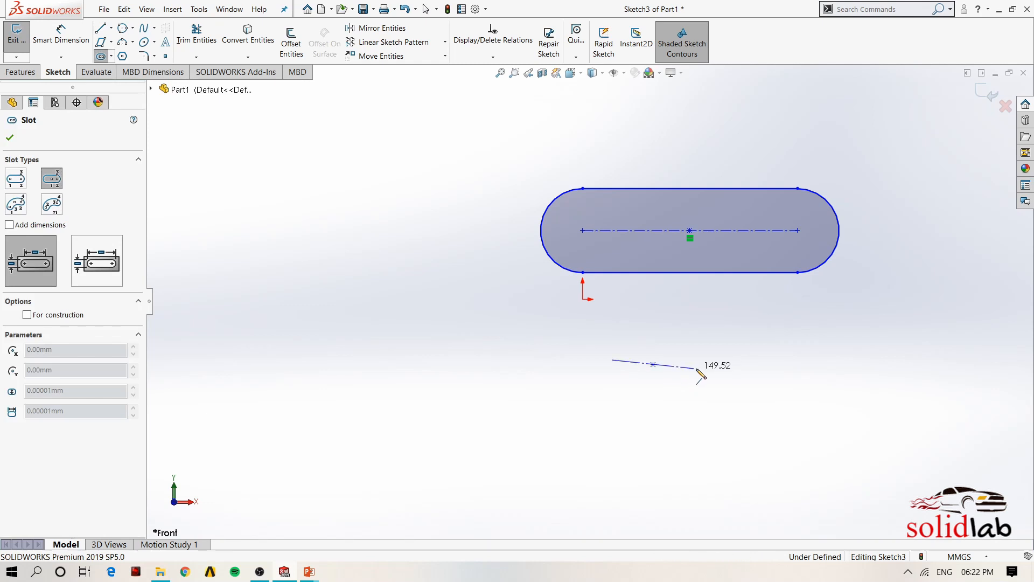
{"action": "left_click", "coordinate": [793, 364]}
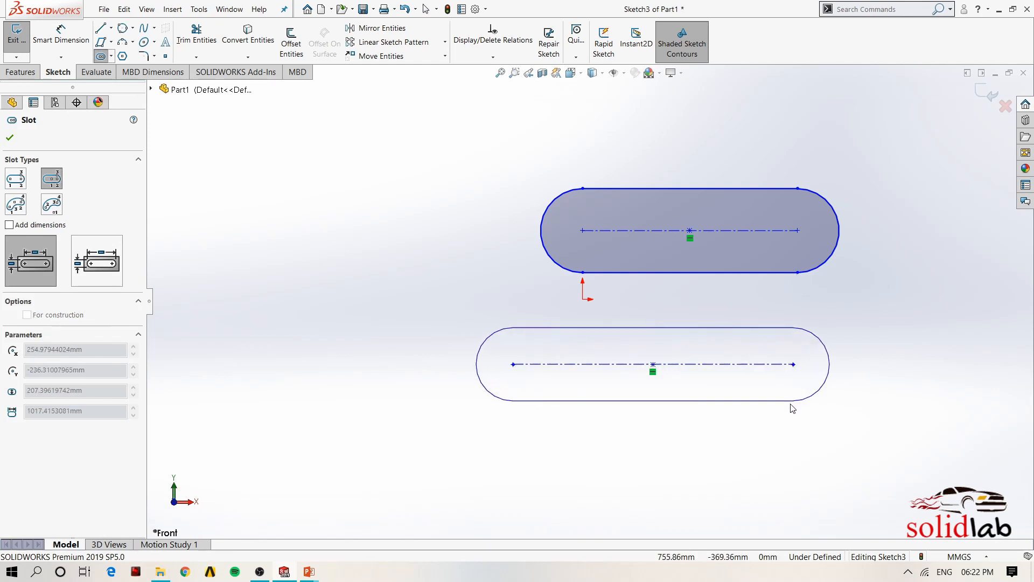
{"action": "left_click", "coordinate": [774, 415]}
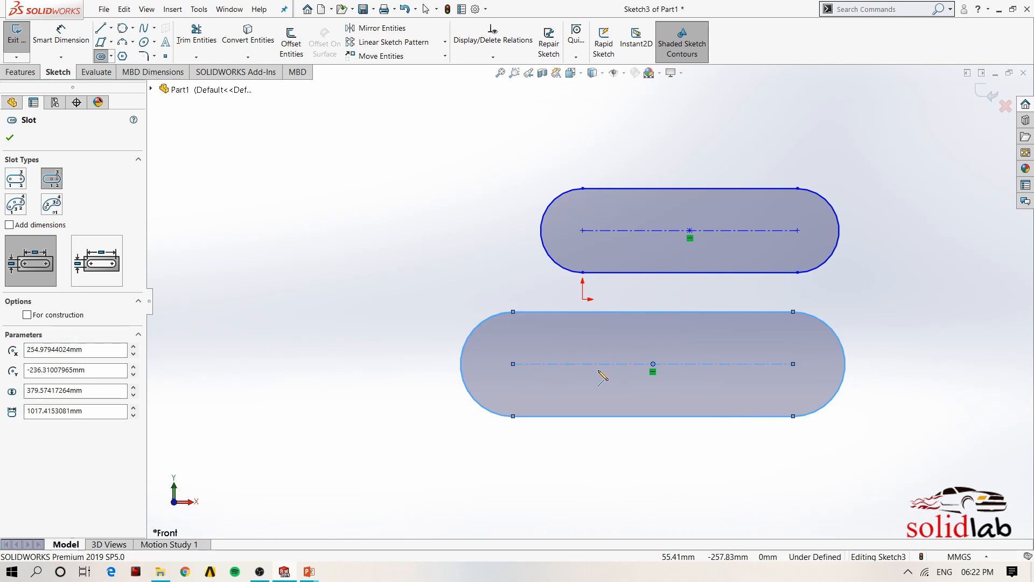
{"action": "key", "text": "Escape"}
Step: Sketch a 3 Point Arc Slot left of the upper slot, about 581 mm radius and 166 mm wide, bulging down and left
{"action": "left_click", "coordinate": [111, 57]}
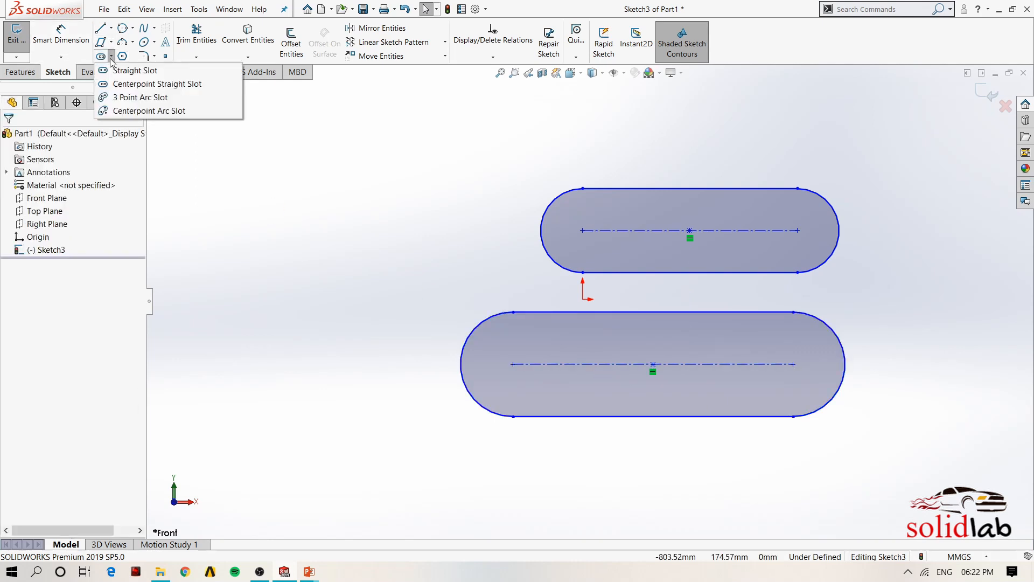
{"action": "left_click", "coordinate": [136, 98]}
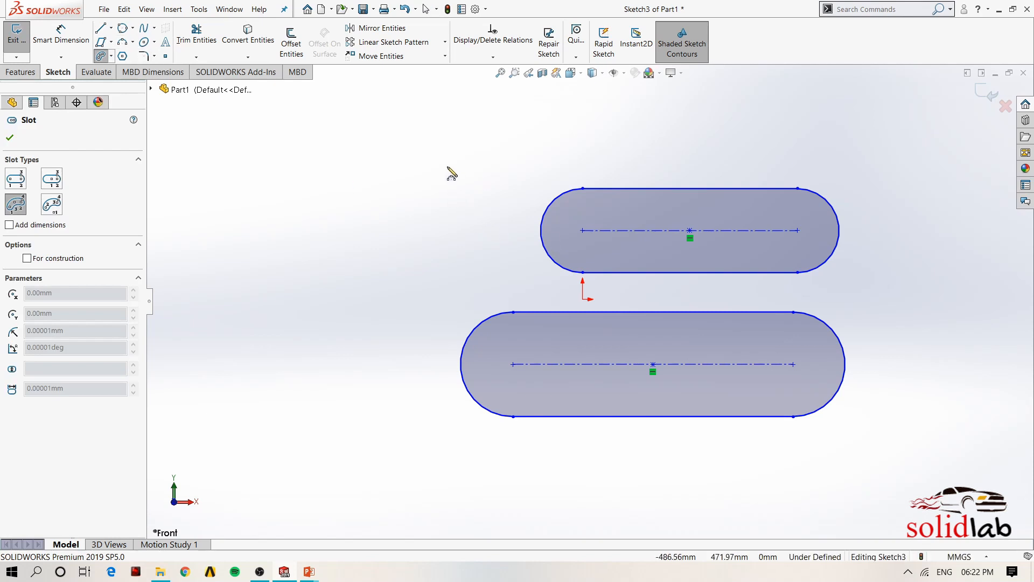
{"action": "left_click", "coordinate": [415, 148]}
{"action": "left_click", "coordinate": [540, 278]}
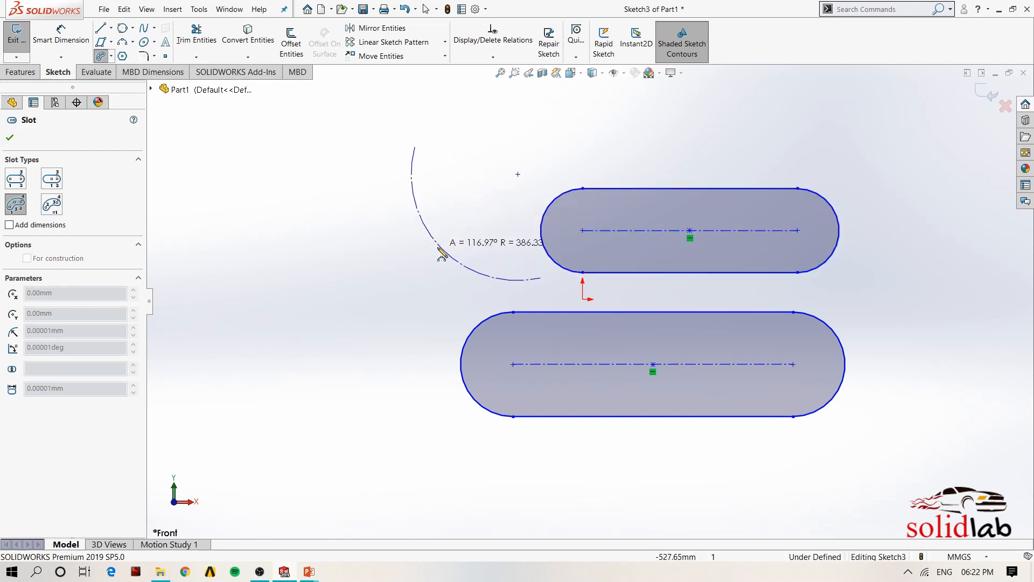
{"action": "left_click", "coordinate": [456, 233]}
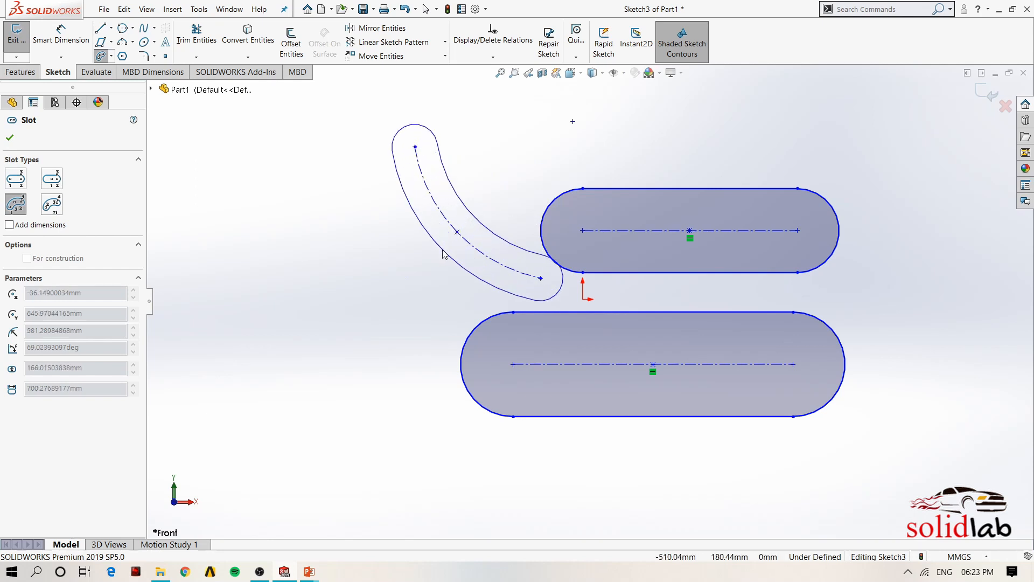
{"action": "left_click", "coordinate": [416, 281]}
{"action": "key", "text": "Escape"}
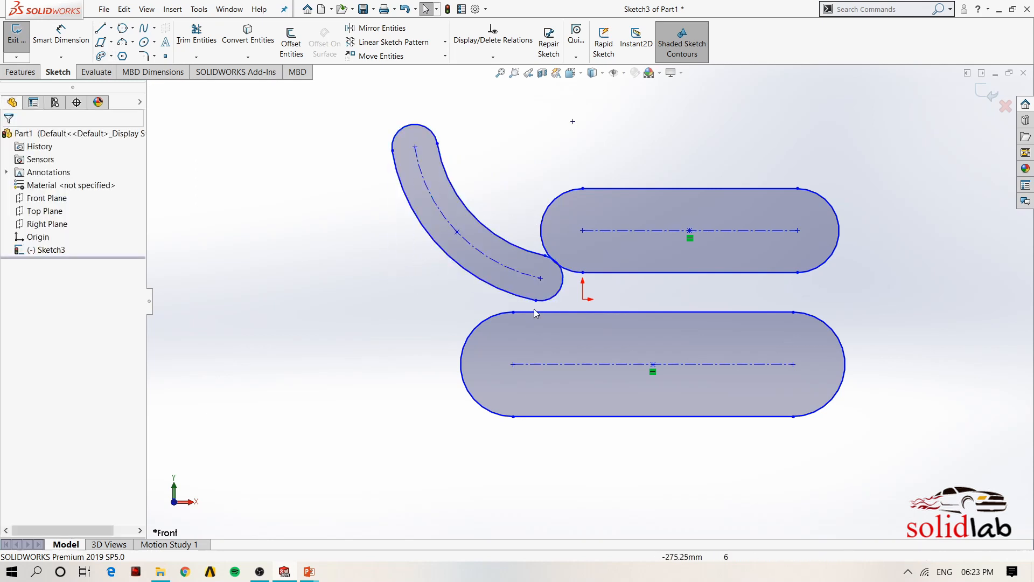
Step: Box-select all three slots and delete them from the sketch
{"action": "key", "text": "z"}
{"action": "mouse_move", "coordinate": [400, 131]}
{"action": "left_mouse_down"}
{"action": "mouse_move", "coordinate": [861, 435]}
{"action": "mouse_move", "coordinate": [843, 438]}
{"action": "left_mouse_up"}
{"action": "key", "text": "Delete"}
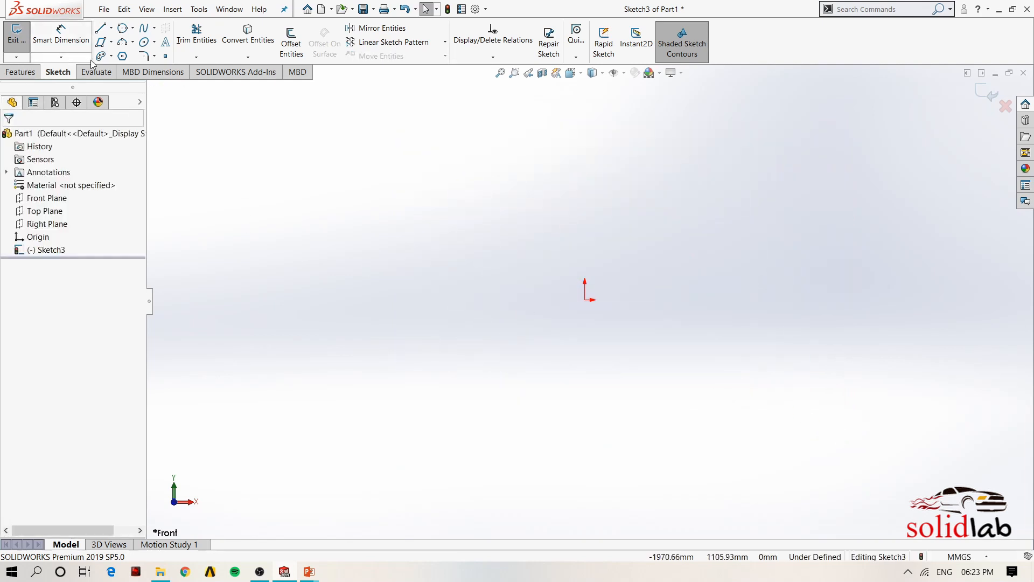
Step: Sketch a Centerpoint Arc Slot centered on the origin and arching above it, about 1067 mm radius, 113° sweep and 493 mm wide
{"action": "left_click", "coordinate": [111, 56]}
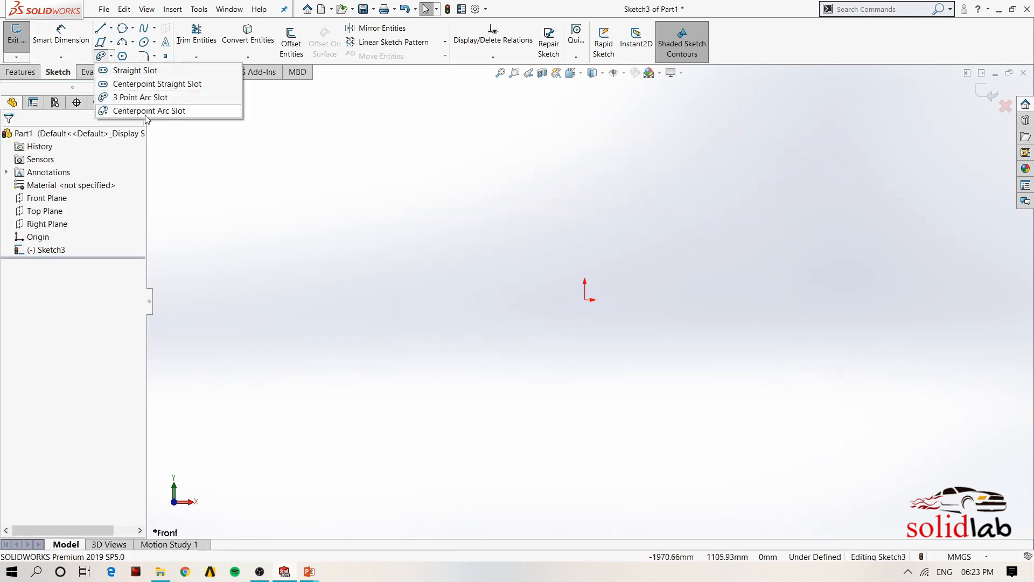
{"action": "left_click", "coordinate": [141, 110]}
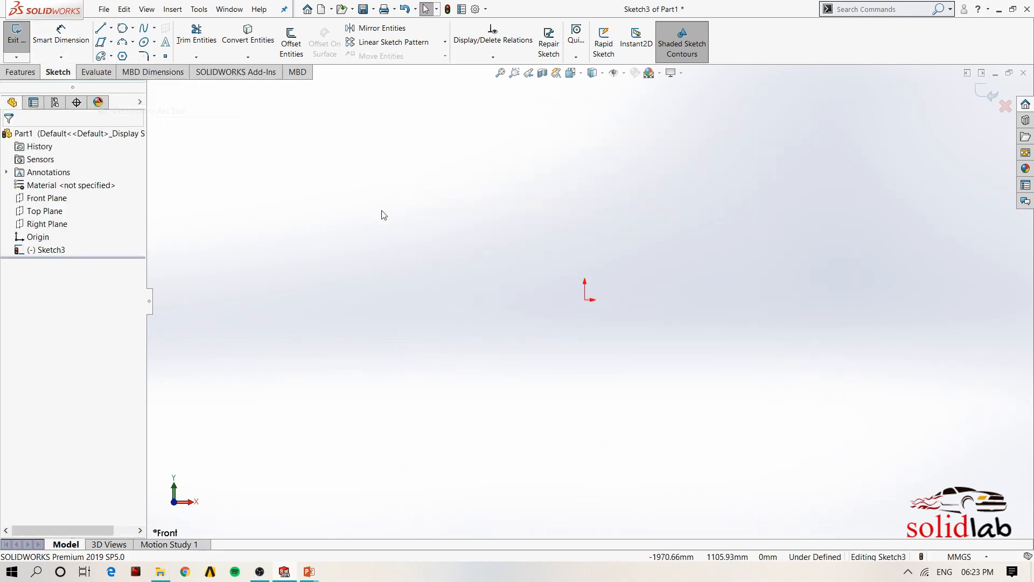
{"action": "left_click", "coordinate": [585, 300]}
{"action": "left_click", "coordinate": [410, 198]}
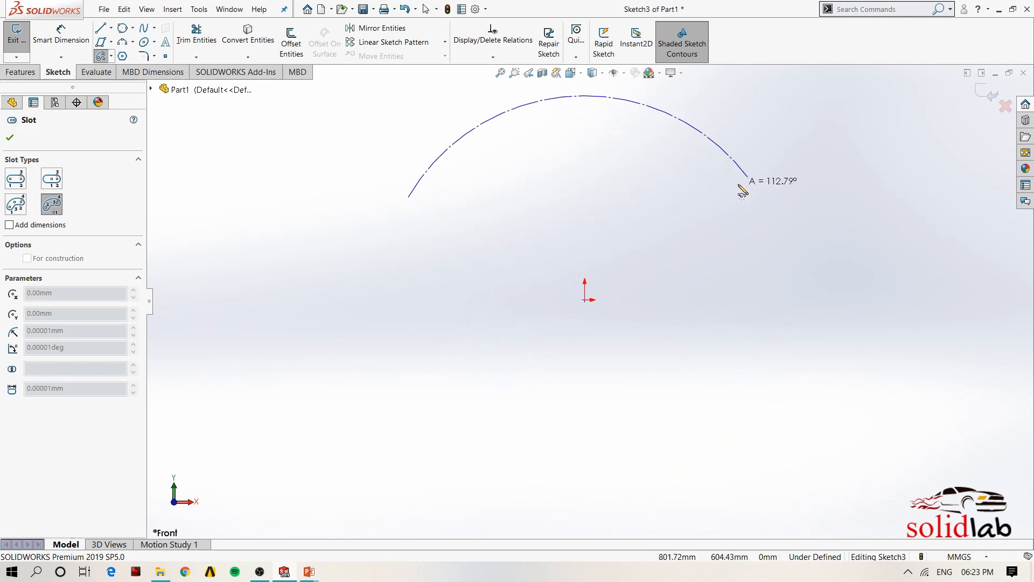
{"action": "left_click", "coordinate": [748, 177]}
{"action": "left_click", "coordinate": [648, 160]}
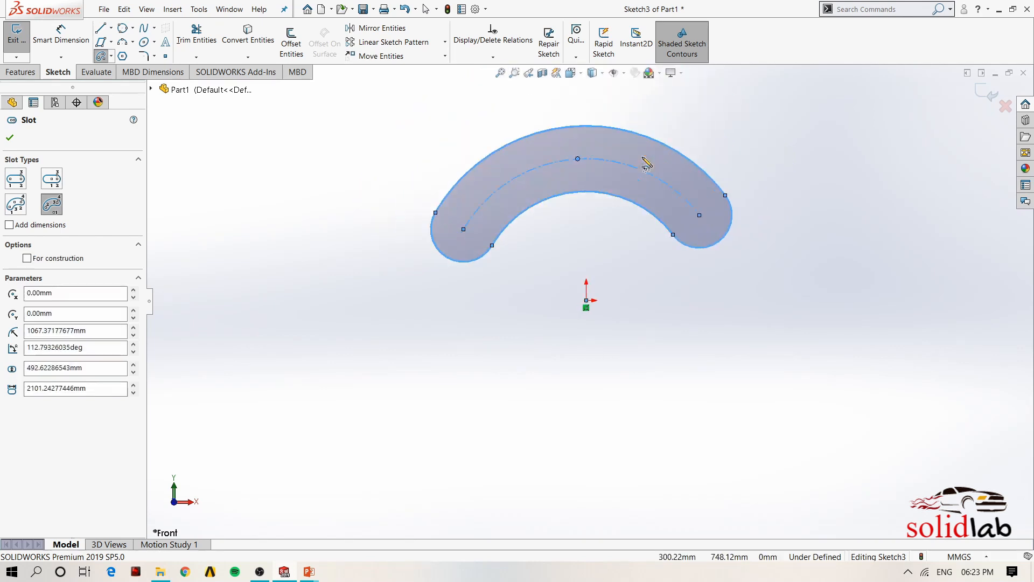
{"action": "key", "text": "Escape"}
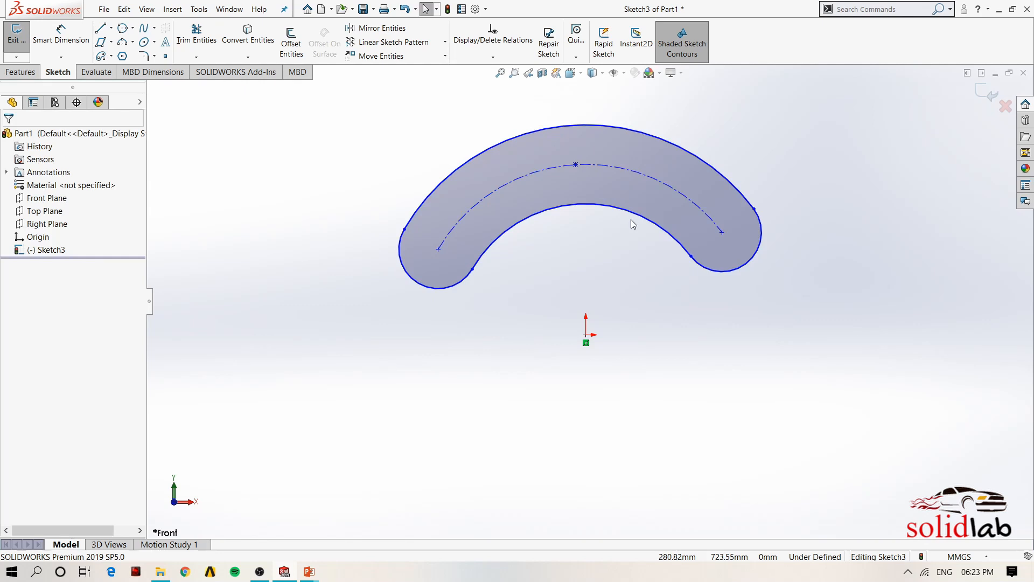
Step: Dismiss the unsaved-document notification and delete the Centerpoint Arc Slot from the sketch
{"action": "scroll", "coordinate": [631, 219], "scroll_direction": "up", "scroll_amount": 5}
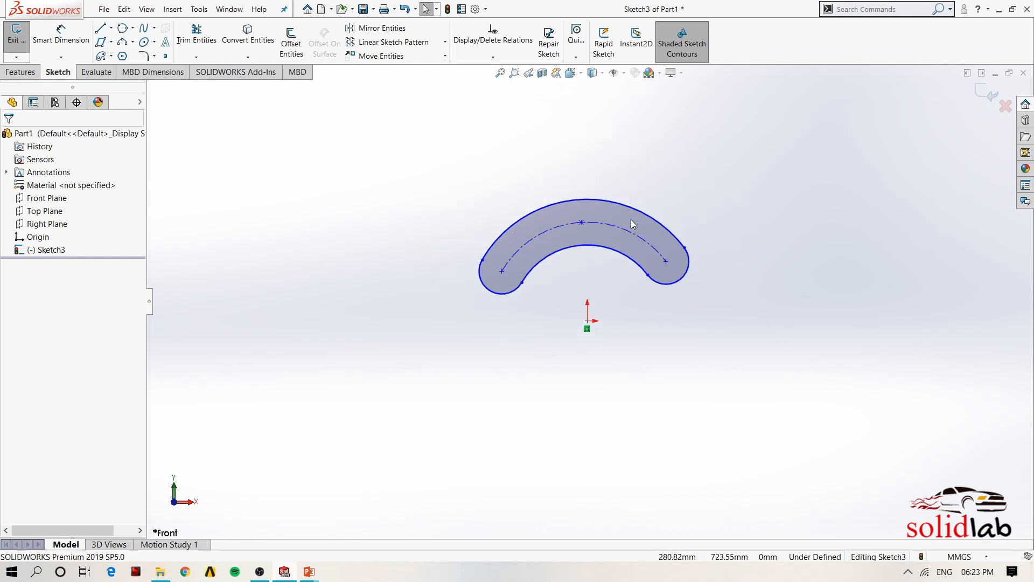
{"action": "scroll", "coordinate": [633, 224], "scroll_direction": "down", "scroll_amount": 4}
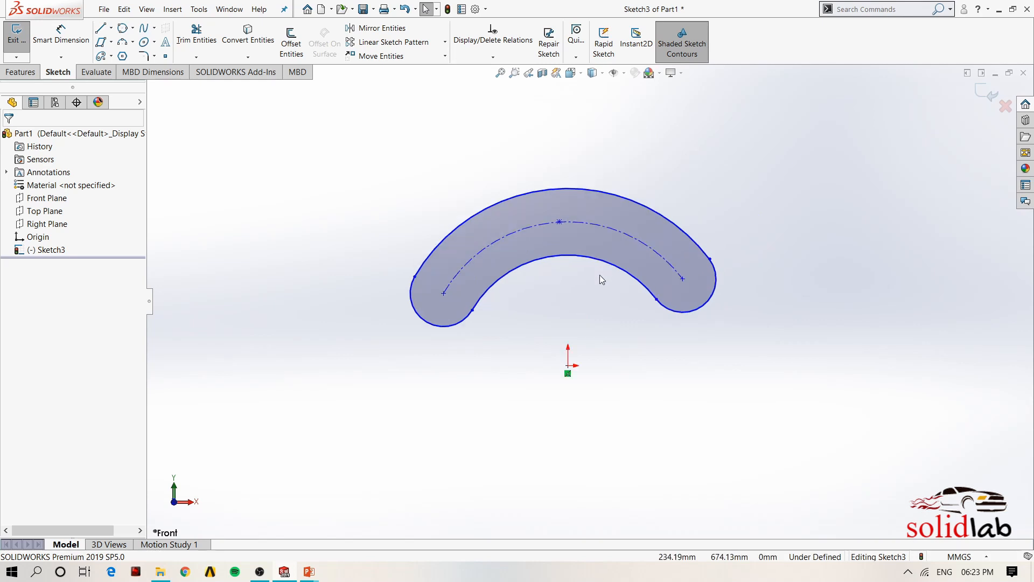
{"action": "scroll", "coordinate": [600, 276], "scroll_direction": "up", "scroll_amount": 2}
{"action": "scroll", "coordinate": [601, 287], "scroll_direction": "up", "scroll_amount": 4}
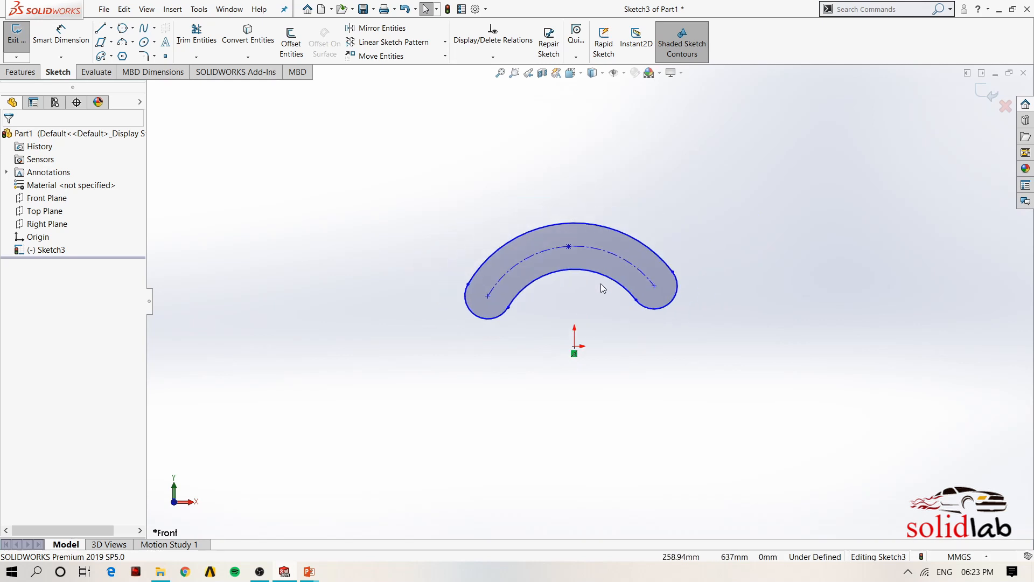
{"action": "scroll", "coordinate": [602, 286], "scroll_direction": "down", "scroll_amount": 3}
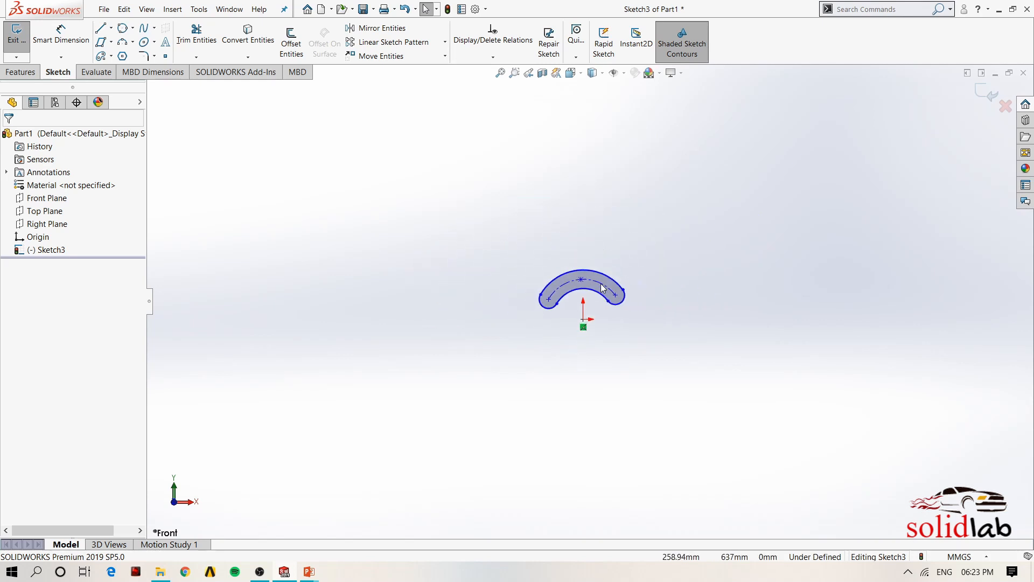
{"action": "scroll", "coordinate": [582, 342], "scroll_direction": "down", "scroll_amount": 4}
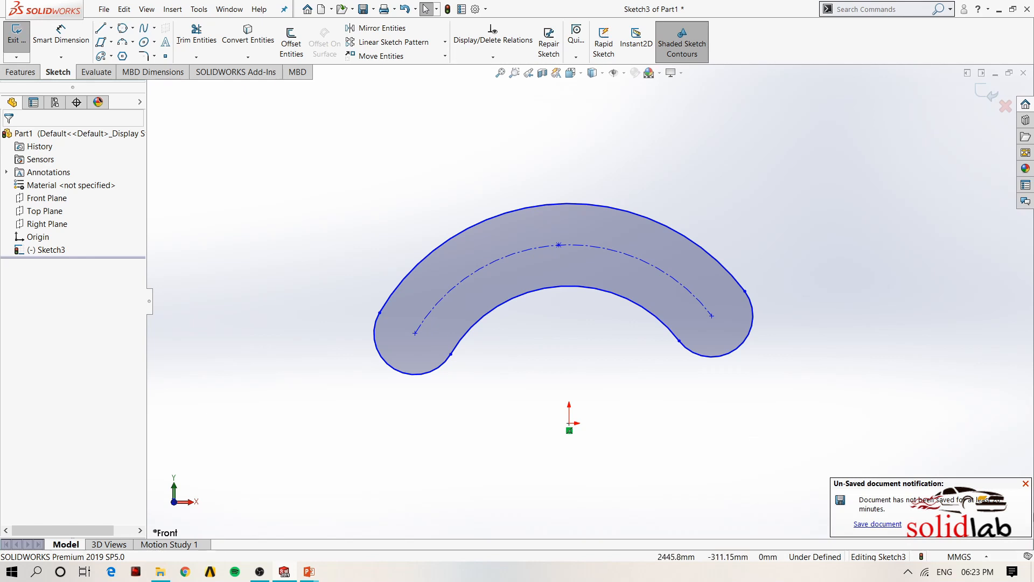
{"action": "left_click", "coordinate": [1025, 484]}
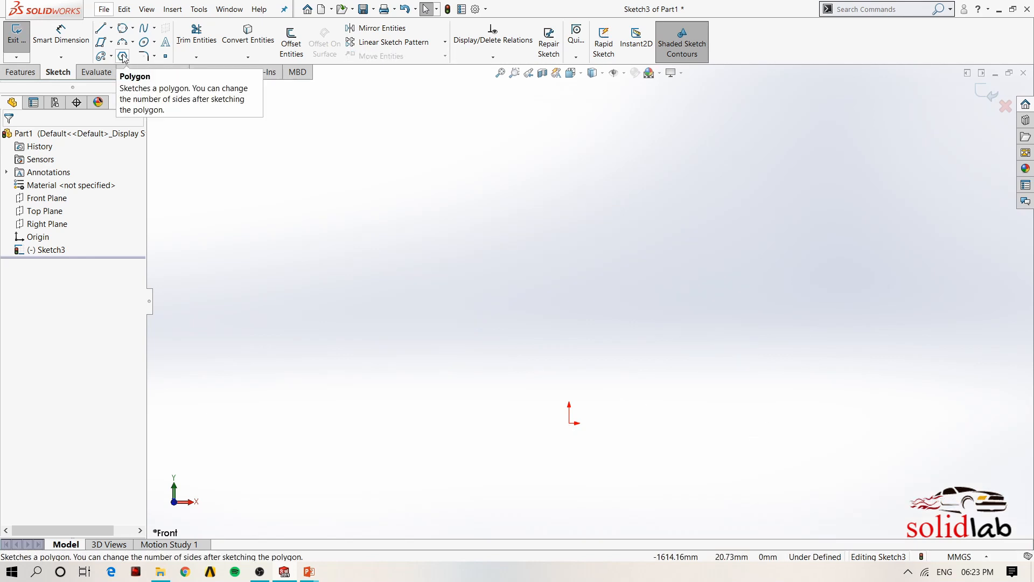
Step: Sketch a 5-sided inscribed-circle polygon centered near X 116, Y 1203 mm, about 1396 mm circle diameter, and change its sides to 3
{"action": "left_click", "coordinate": [123, 57]}
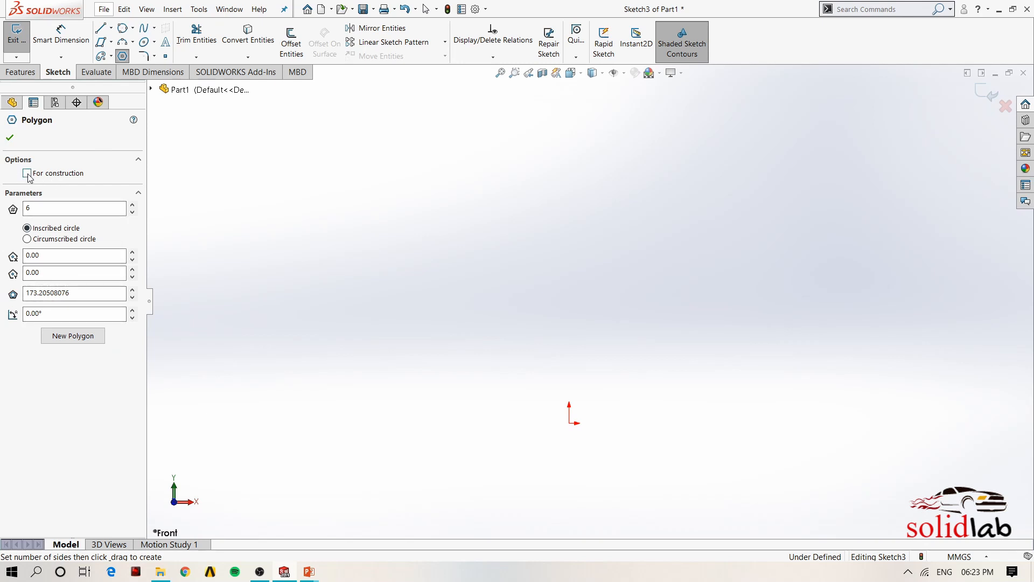
{"action": "left_click", "coordinate": [41, 214]}
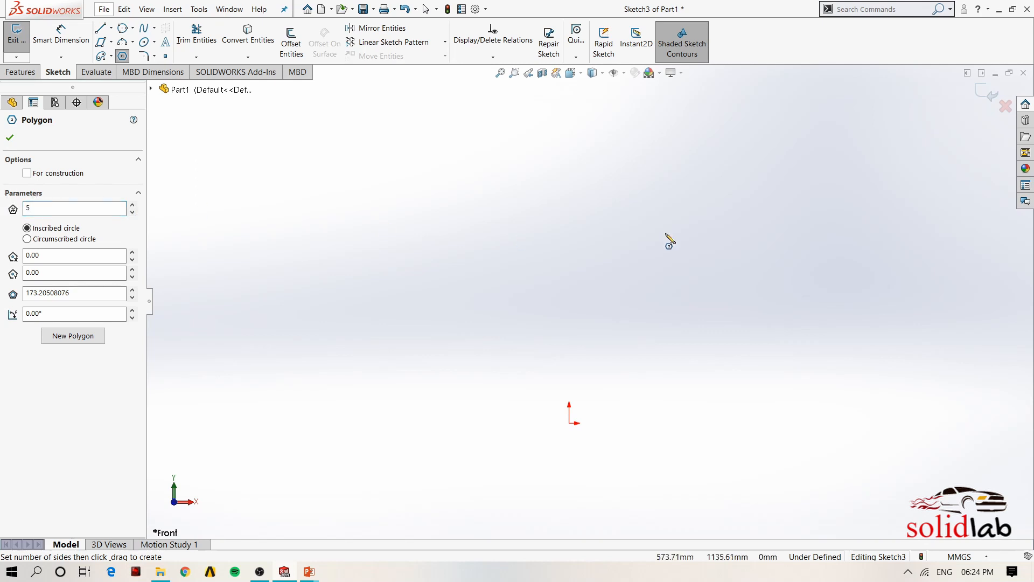
{"action": "mouse_move", "coordinate": [589, 222]}
{"action": "left_mouse_down"}
{"action": "mouse_move", "coordinate": [693, 280]}
{"action": "mouse_move", "coordinate": [730, 233]}
{"action": "mouse_move", "coordinate": [726, 176]}
{"action": "left_mouse_up"}
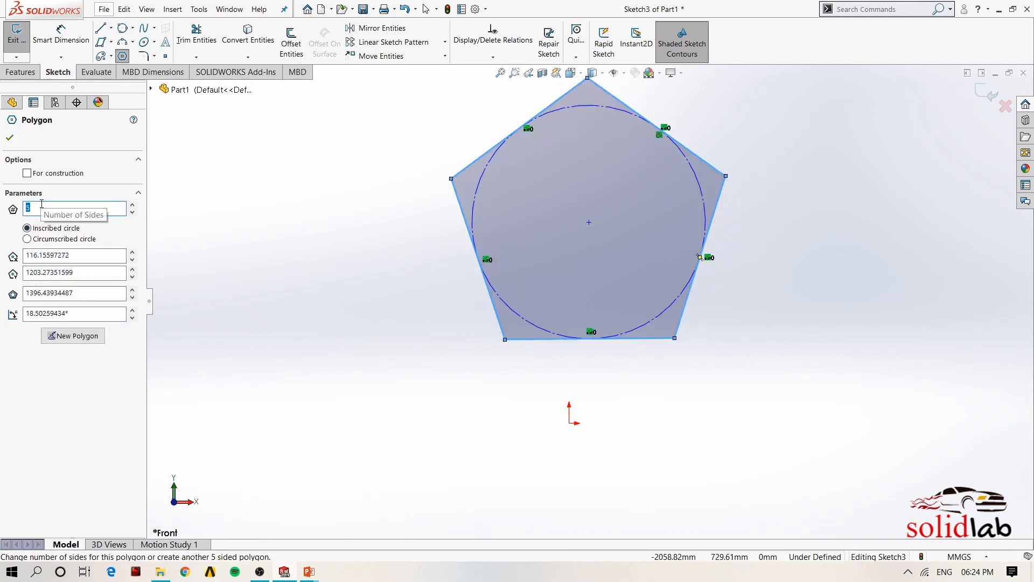
{"action": "type", "text": "3"}
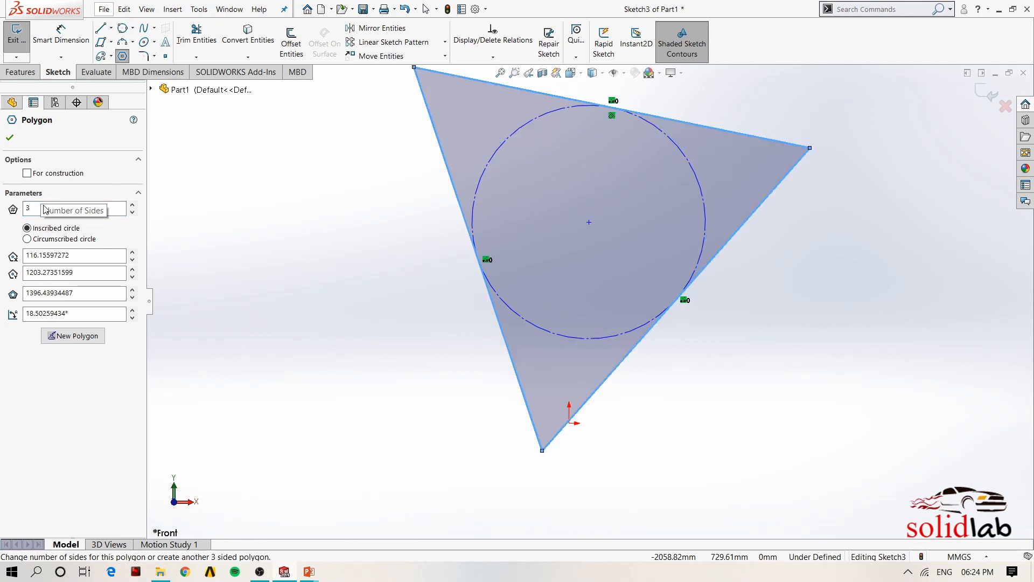
Step: Set the polygon's number of sides to 5 and switch it to a circumscribed circle
{"action": "left_click", "coordinate": [45, 209]}
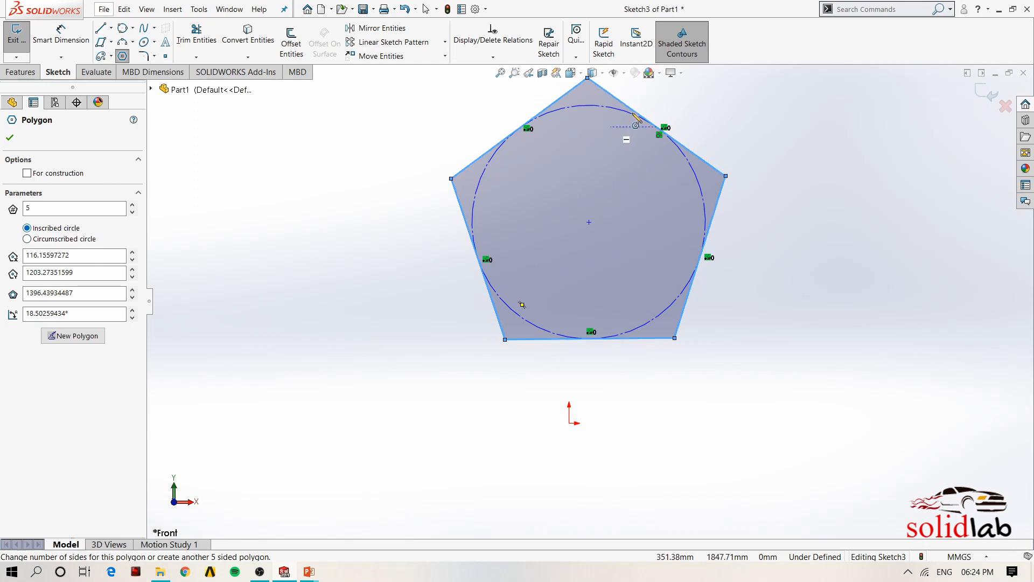
{"action": "left_click", "coordinate": [27, 238]}
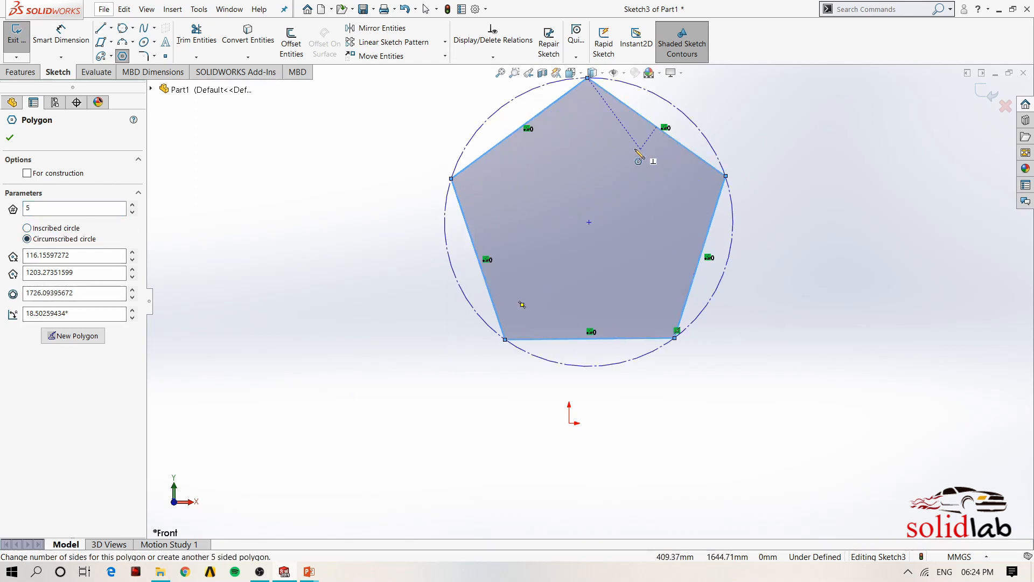
{"action": "scroll", "coordinate": [614, 280], "scroll_direction": "up", "scroll_amount": 2}
{"action": "key", "text": "Escape"}
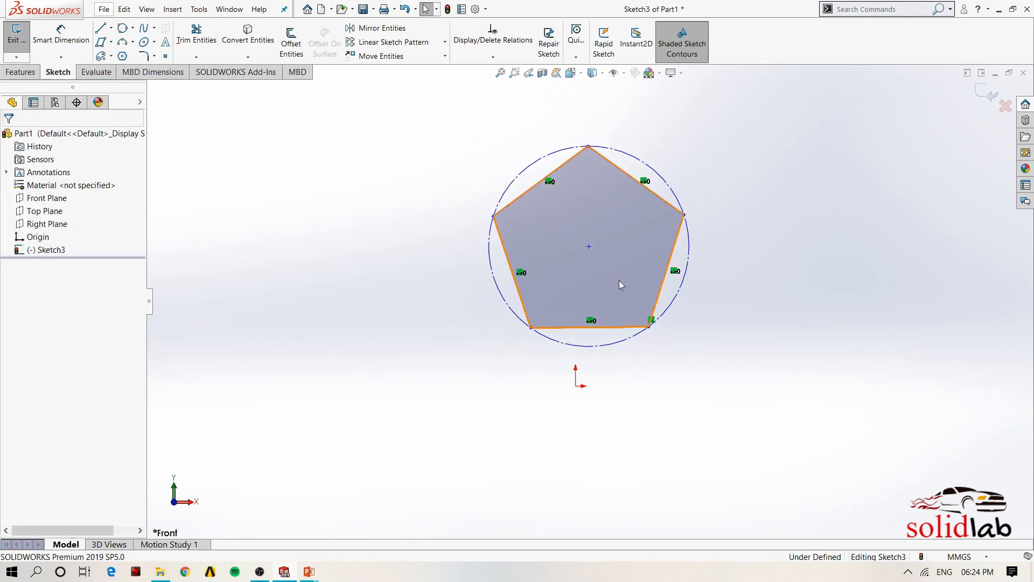
Step: Delete the entire five-sided polygon from the sketch, including its construction circle
{"action": "scroll", "coordinate": [631, 296], "scroll_direction": "up", "scroll_amount": 2}
{"action": "scroll", "coordinate": [672, 320], "scroll_direction": "down", "scroll_amount": 3}
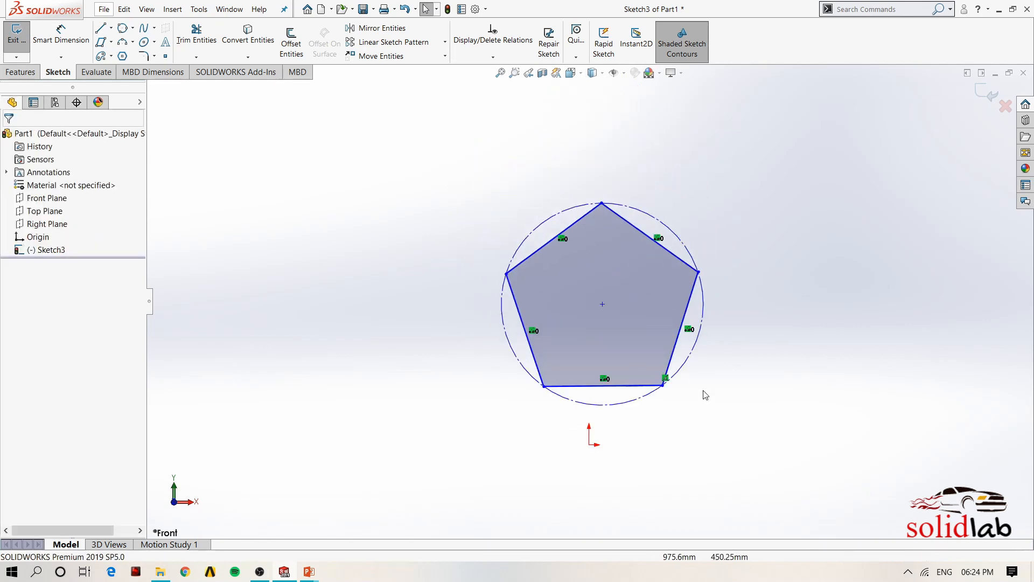
{"action": "mouse_move", "coordinate": [757, 122]}
{"action": "left_mouse_down"}
{"action": "mouse_move", "coordinate": [384, 416]}
{"action": "mouse_move", "coordinate": [300, 454]}
{"action": "left_mouse_up"}
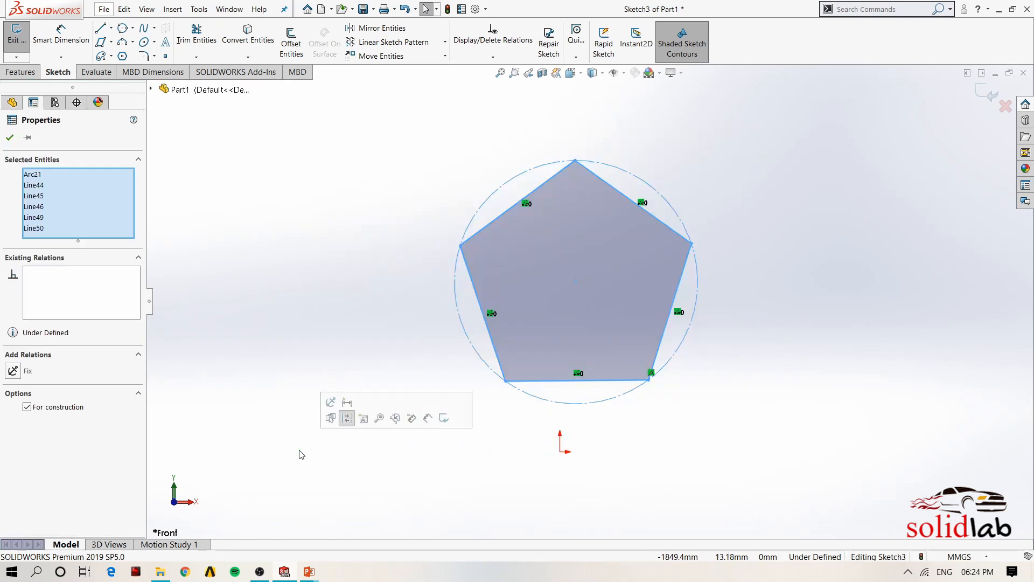
{"action": "key", "text": "Delete"}
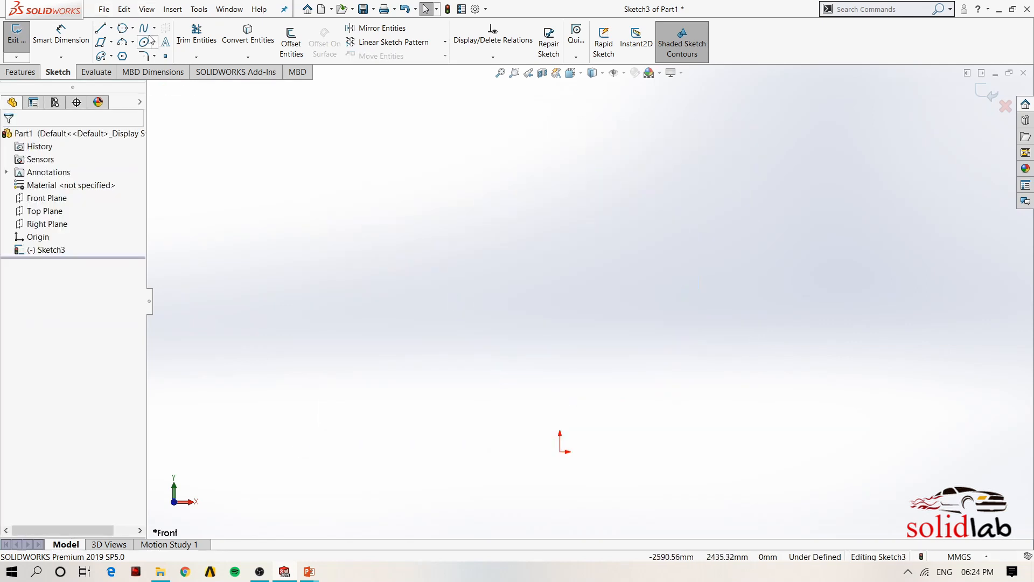
{"action": "left_click", "coordinate": [155, 30]}
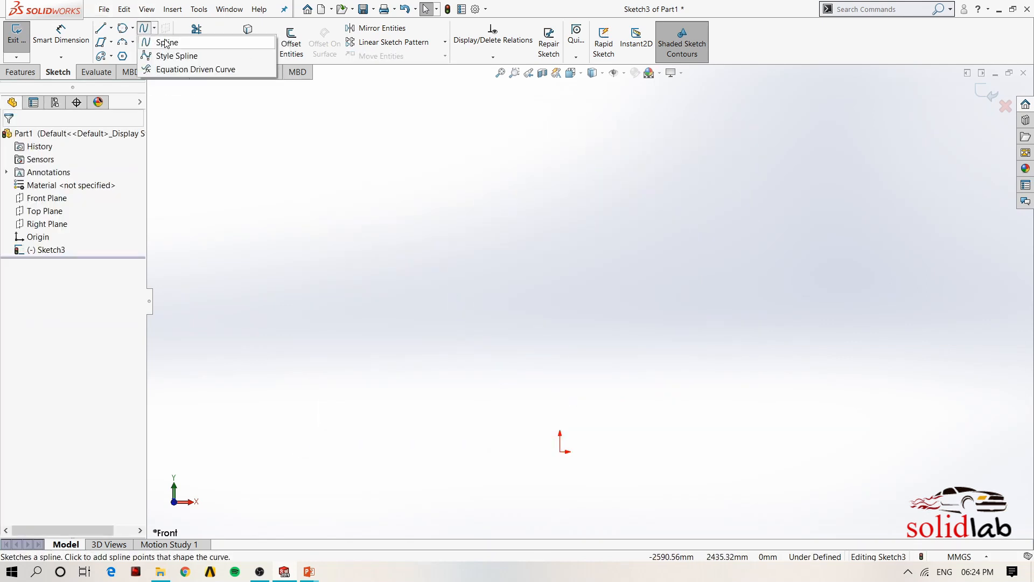
{"action": "left_click", "coordinate": [155, 29]}
{"action": "left_click", "coordinate": [155, 30]}
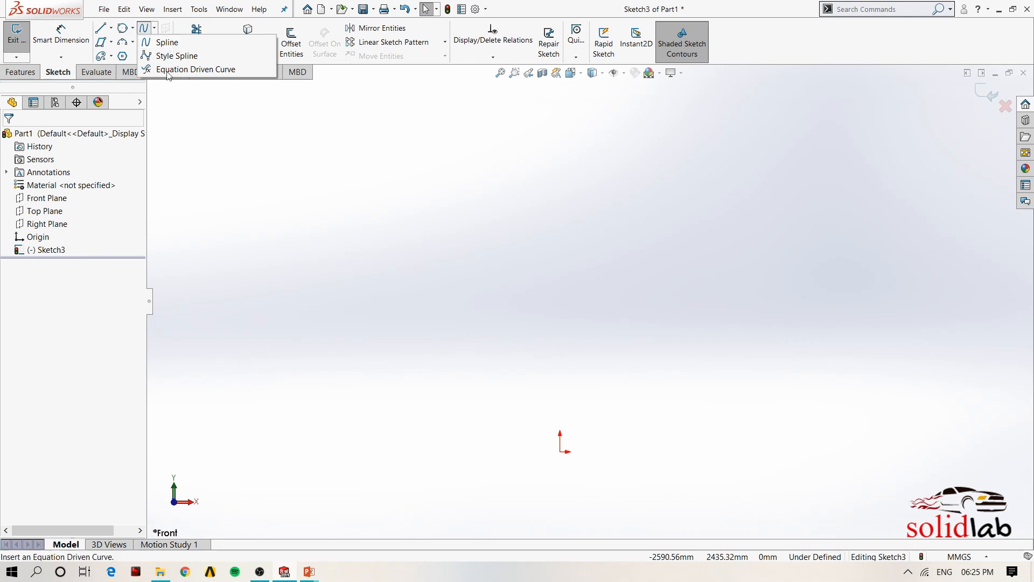
{"action": "left_click", "coordinate": [157, 28]}
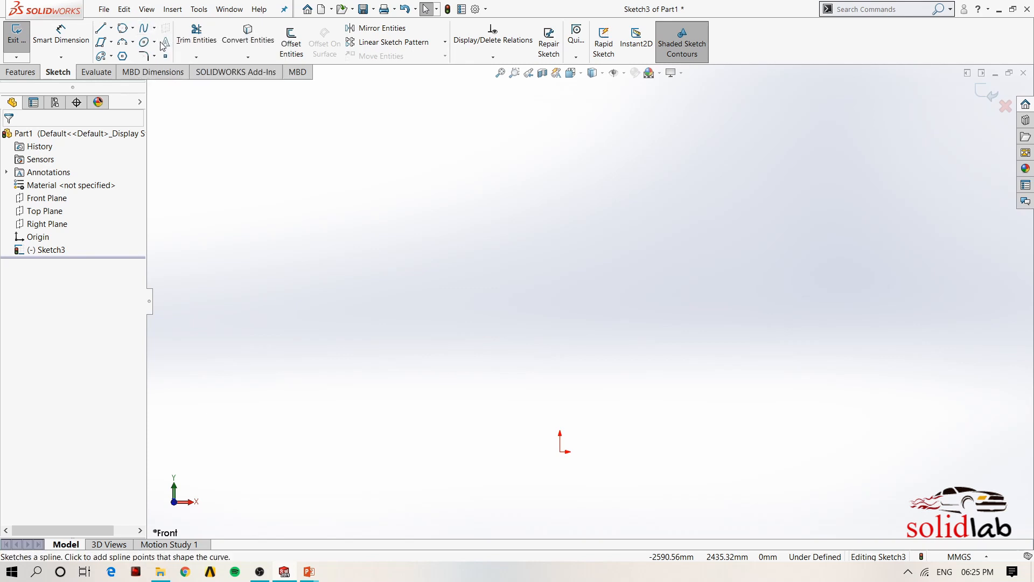
Step: Sketch a horizontal ellipse centered above the origin near X 0, Y 1064 mm, with a major radius of about 1360 mm
{"action": "left_click", "coordinate": [155, 42]}
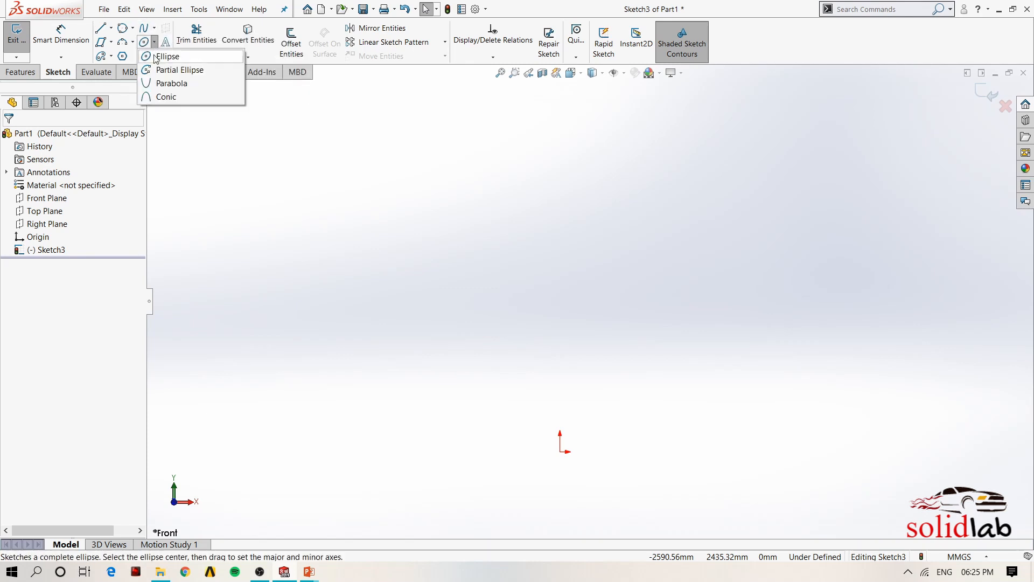
{"action": "left_click", "coordinate": [155, 58]}
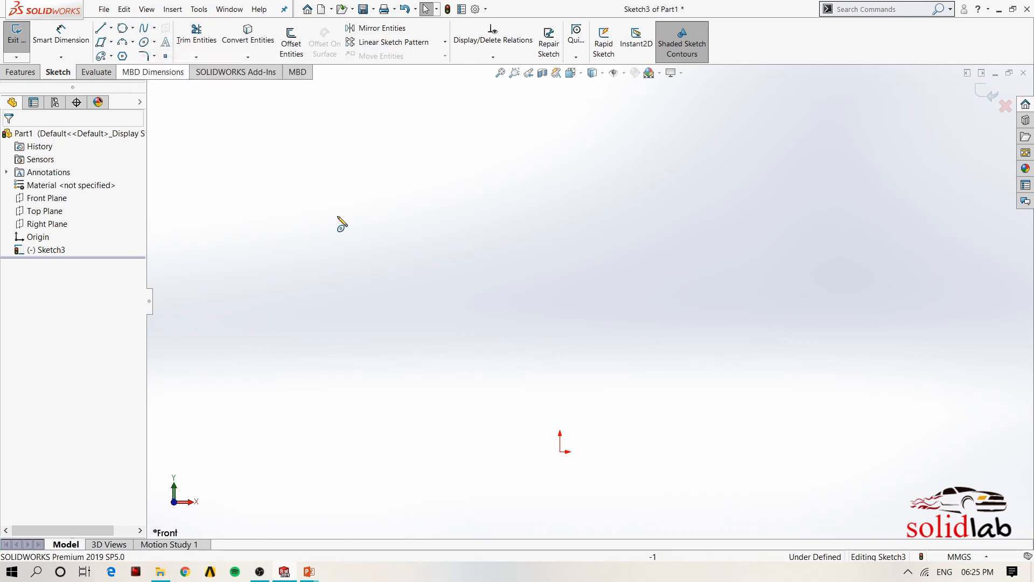
{"action": "left_click", "coordinate": [560, 301]}
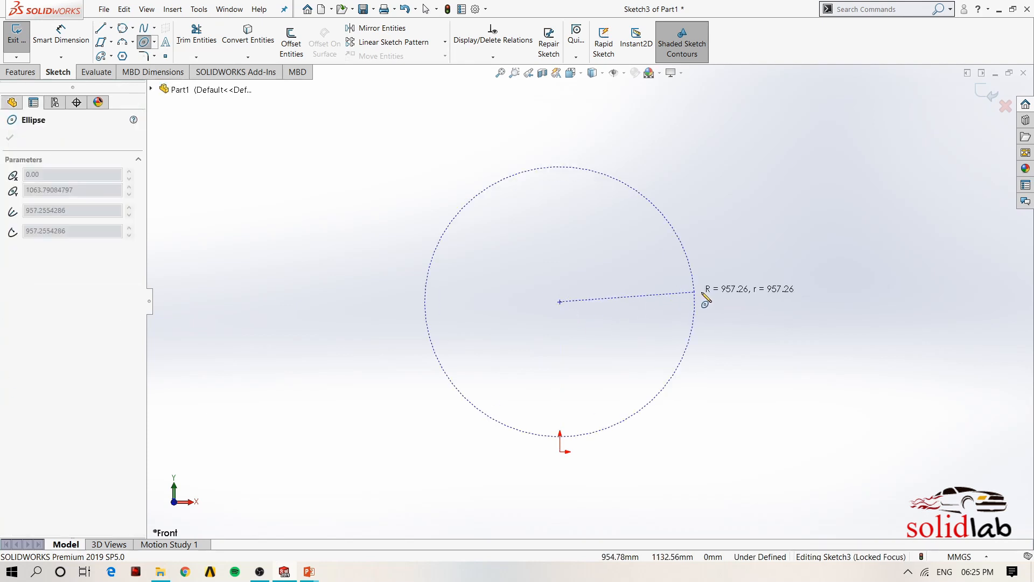
{"action": "left_click", "coordinate": [752, 302]}
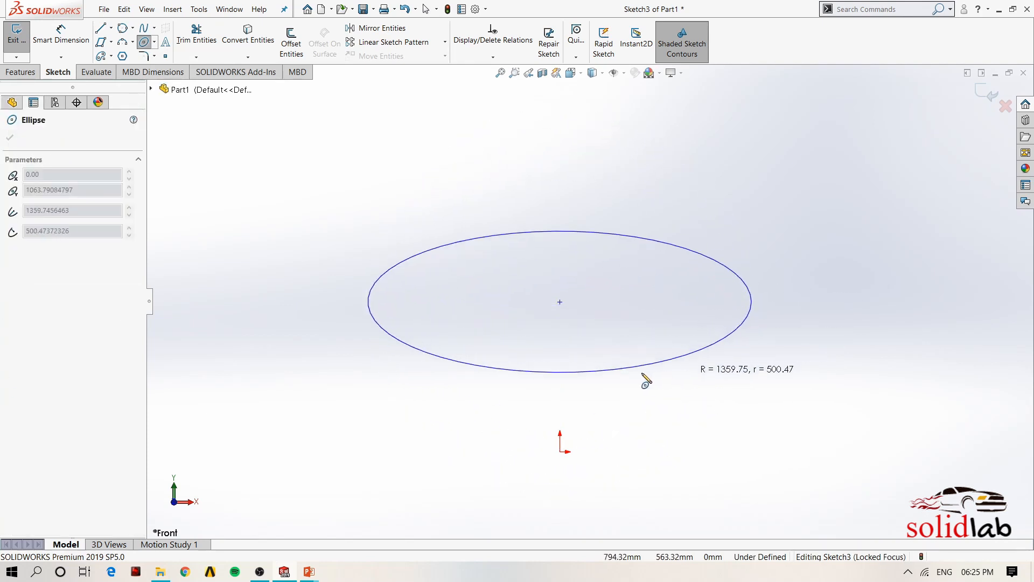
{"action": "left_click", "coordinate": [554, 366]}
{"action": "key", "text": "Escape"}
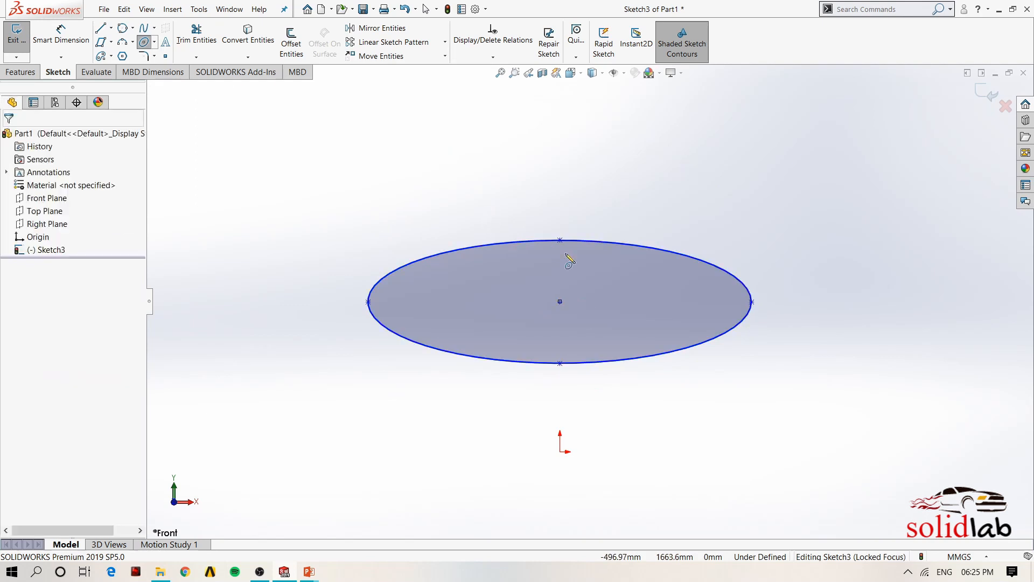
Step: Reshape the ellipse to about 1111 mm major and 340 mm minor radius with a slight clockwise tilt, and delete it
{"action": "left_click_drag", "start_coordinate": [754, 305], "coordinate": [717, 302]}
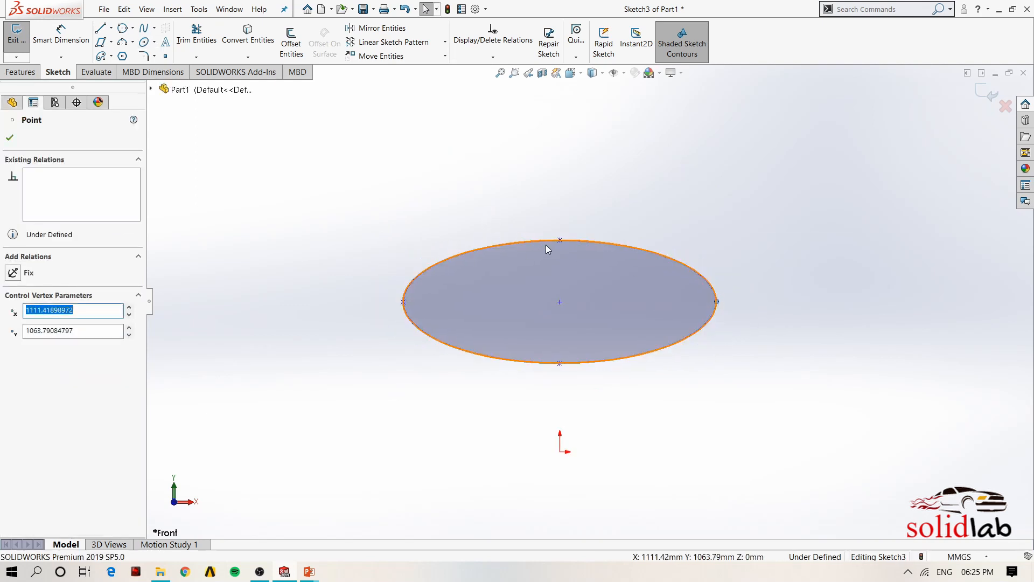
{"action": "mouse_move", "coordinate": [561, 242]}
{"action": "left_mouse_down"}
{"action": "mouse_move", "coordinate": [567, 232]}
{"action": "mouse_move", "coordinate": [567, 254]}
{"action": "left_mouse_up"}
{"action": "key", "text": "Escape"}
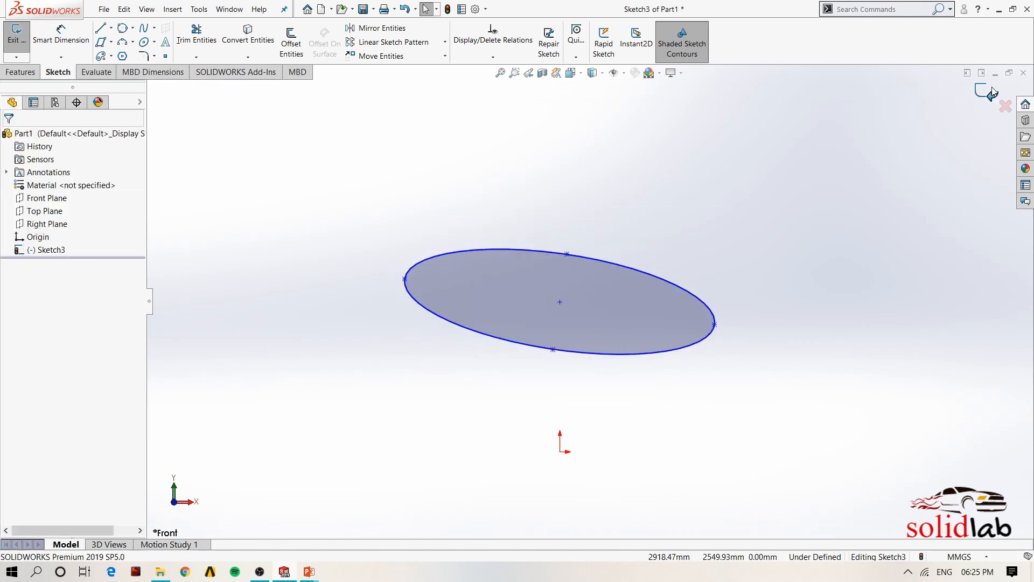
{"action": "left_click_drag", "start_coordinate": [804, 175], "coordinate": [278, 449]}
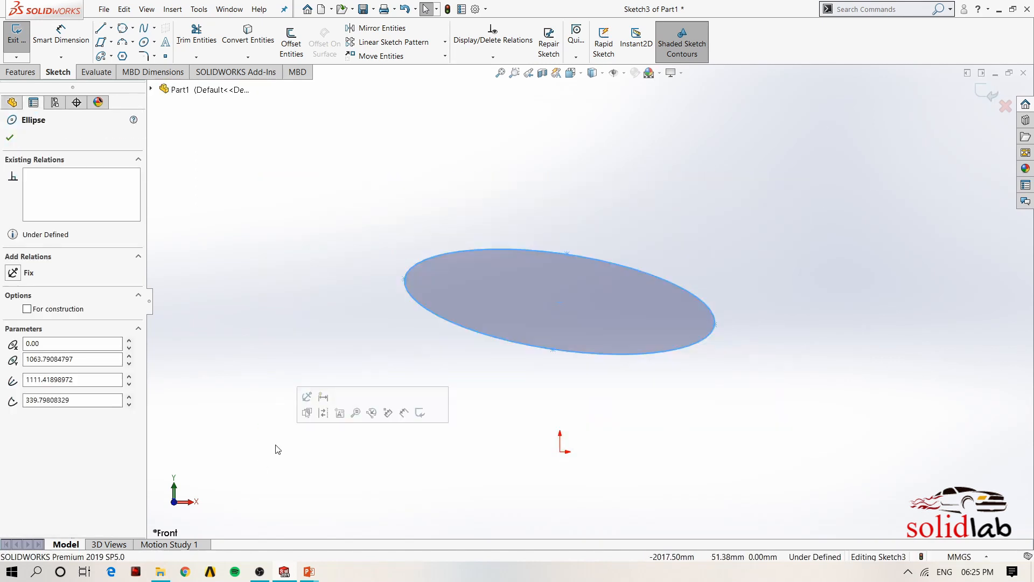
{"action": "key", "text": "Delete"}
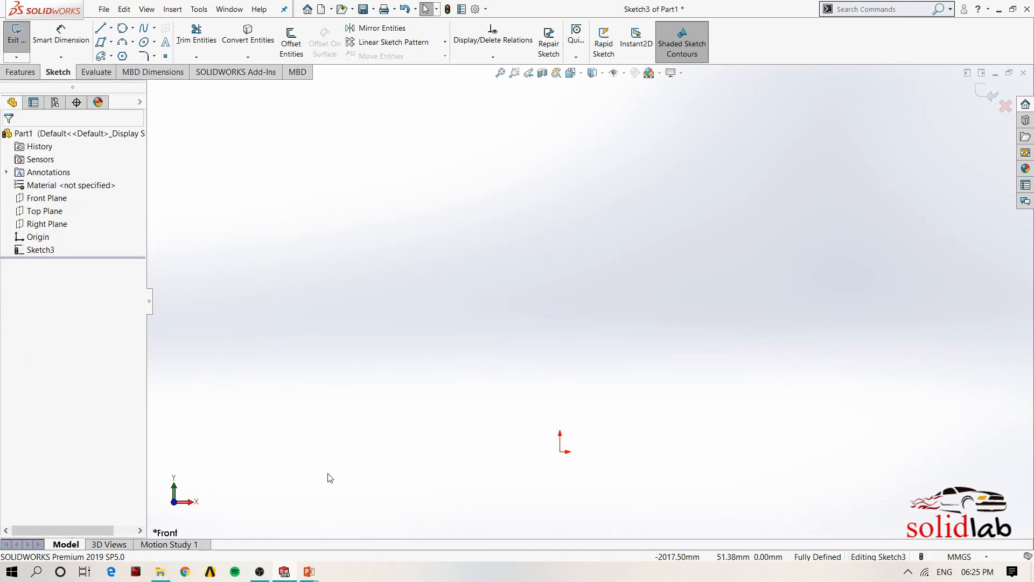
Step: Sketch a partial ellipse centered near X -69, Y 1213 mm, about 1143 mm major and 435 mm minor radius, open on its right side
{"action": "left_click", "coordinate": [155, 42]}
{"action": "left_click", "coordinate": [155, 42]}
{"action": "left_click", "coordinate": [156, 42]}
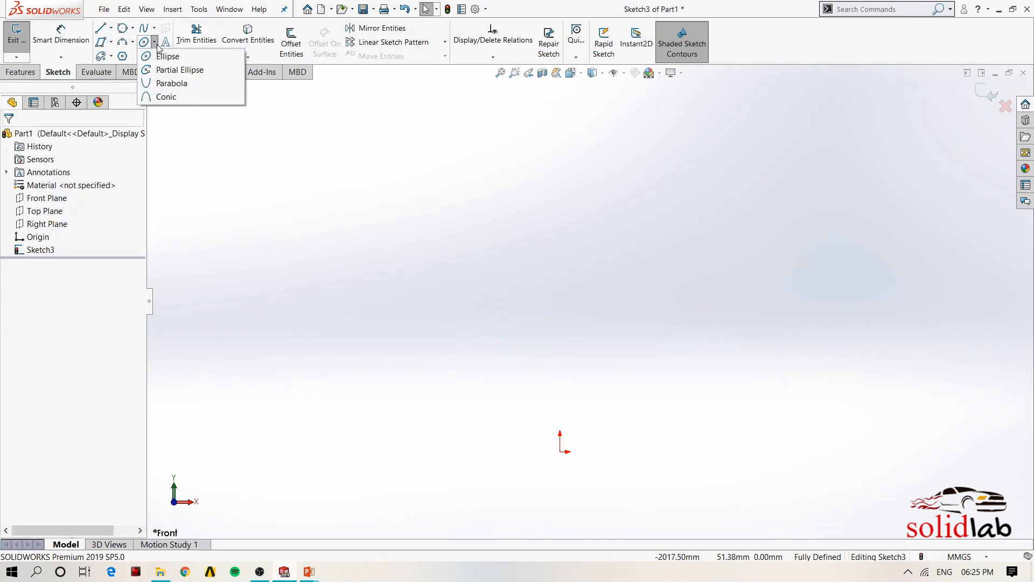
{"action": "left_click", "coordinate": [180, 70]}
{"action": "left_click", "coordinate": [550, 281]}
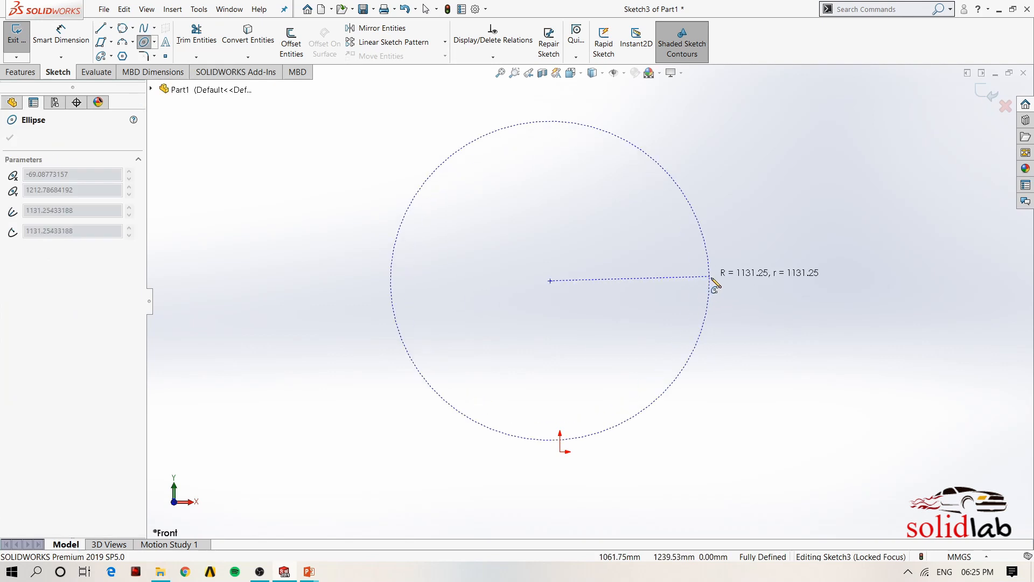
{"action": "left_click", "coordinate": [711, 275]}
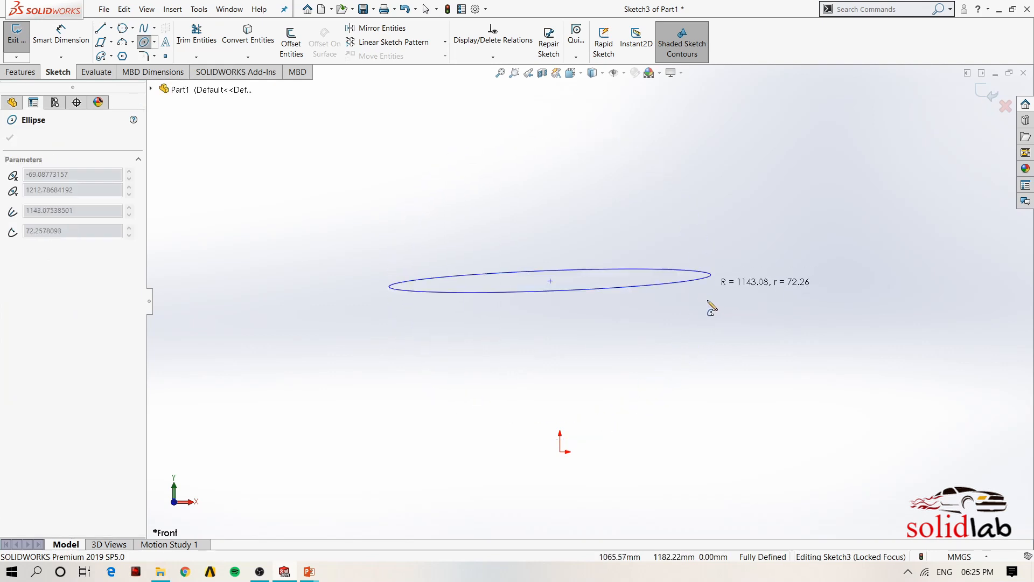
{"action": "left_click", "coordinate": [555, 341]}
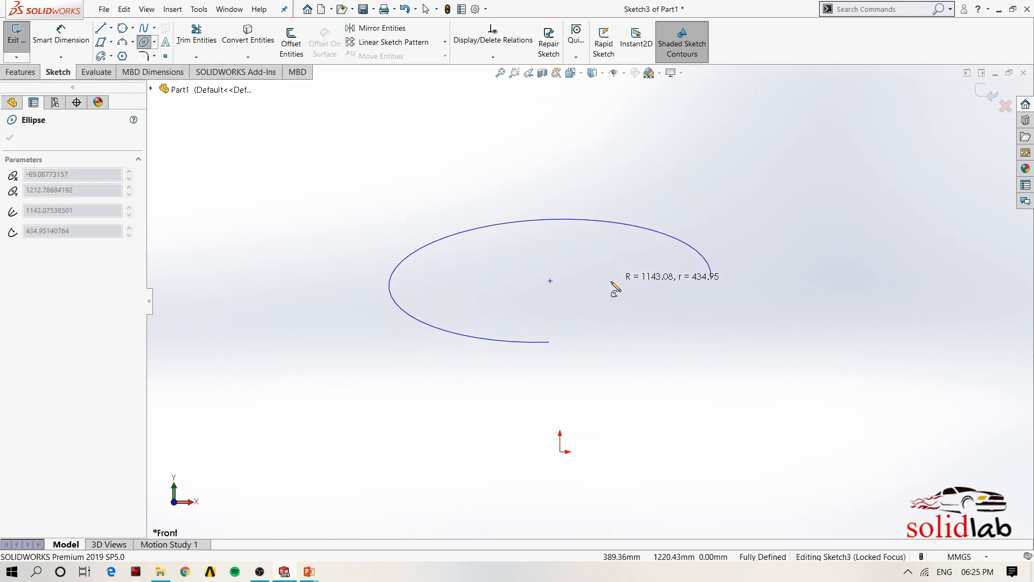
{"action": "left_click", "coordinate": [503, 251]}
{"action": "key", "text": "Escape"}
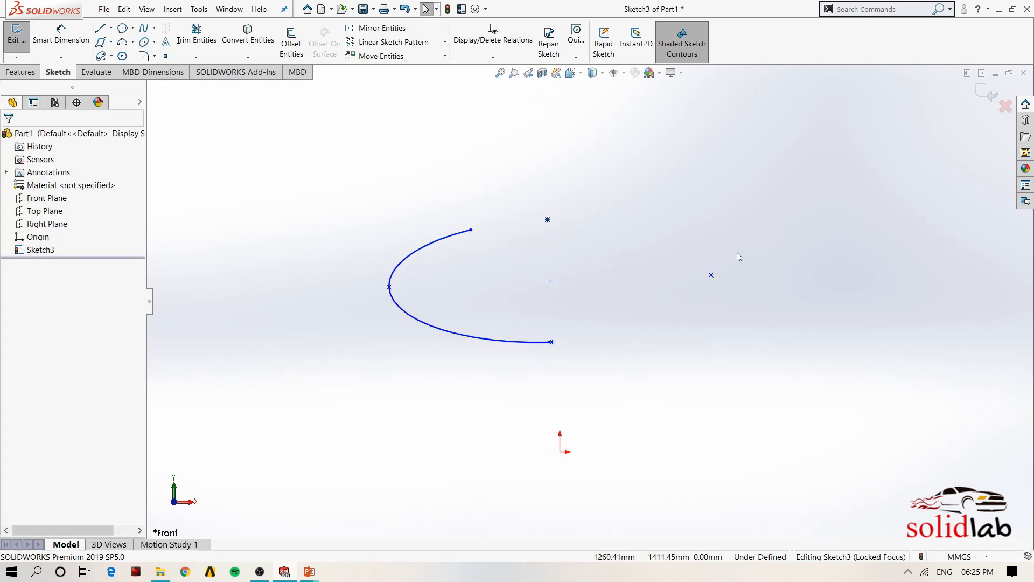
Step: Reshape the partial ellipse by moving its right and upper axis points slightly, and delete it from the sketch
{"action": "mouse_move", "coordinate": [711, 277]}
{"action": "left_mouse_down"}
{"action": "mouse_move", "coordinate": [794, 273]}
{"action": "mouse_move", "coordinate": [704, 284]}
{"action": "left_mouse_up"}
{"action": "mouse_move", "coordinate": [550, 219]}
{"action": "left_mouse_down"}
{"action": "mouse_move", "coordinate": [544, 198]}
{"action": "mouse_move", "coordinate": [546, 220]}
{"action": "mouse_move", "coordinate": [545, 210]}
{"action": "left_mouse_up"}
{"action": "left_click_drag", "start_coordinate": [743, 138], "coordinate": [312, 482]}
{"action": "key", "text": "Delete"}
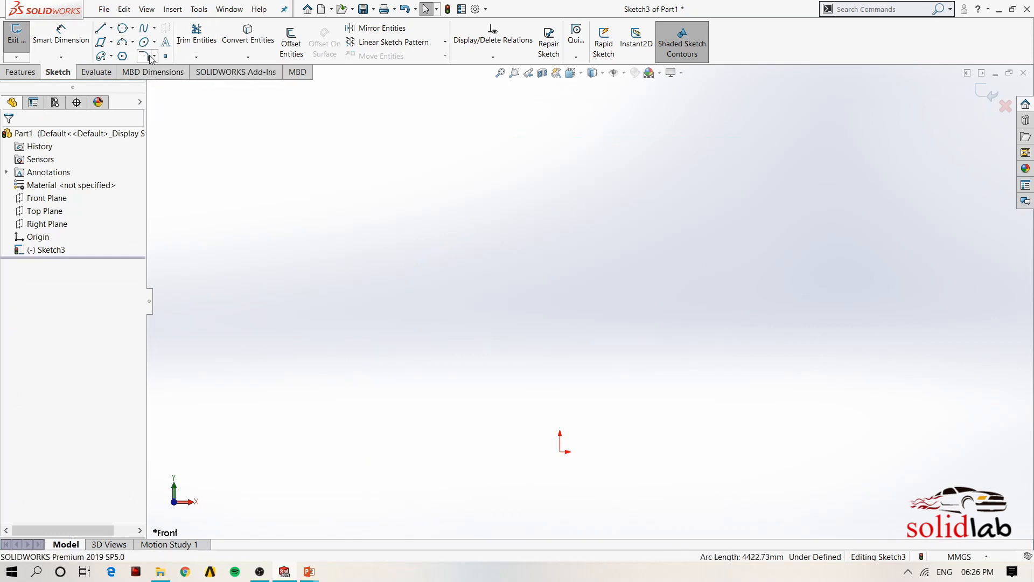
{"action": "left_click", "coordinate": [154, 57]}
{"action": "left_click", "coordinate": [231, 167]}
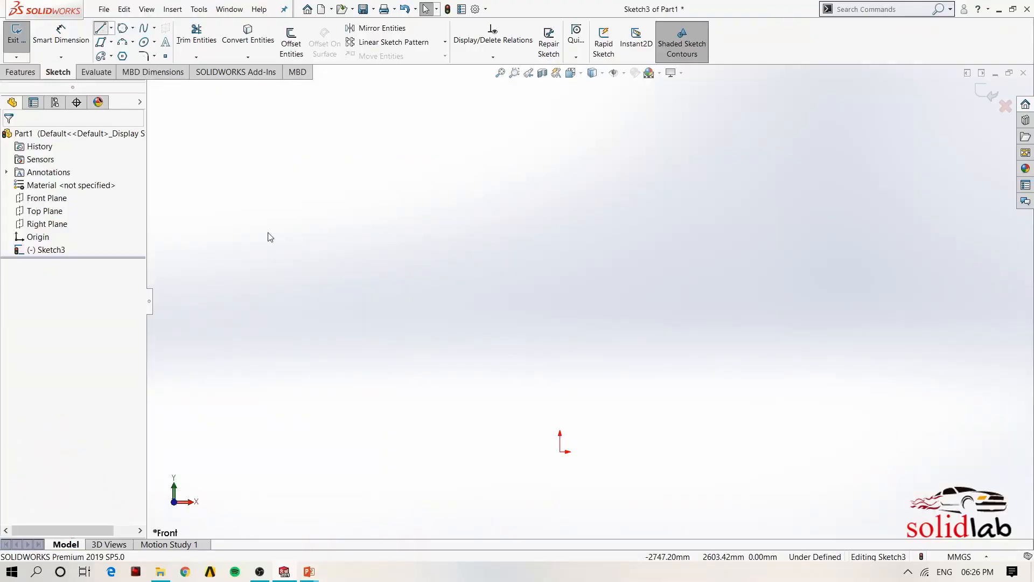
Step: Sketch a horizontal line about 1478 mm long, starting at the origin and running to the right
{"action": "key", "text": "l"}
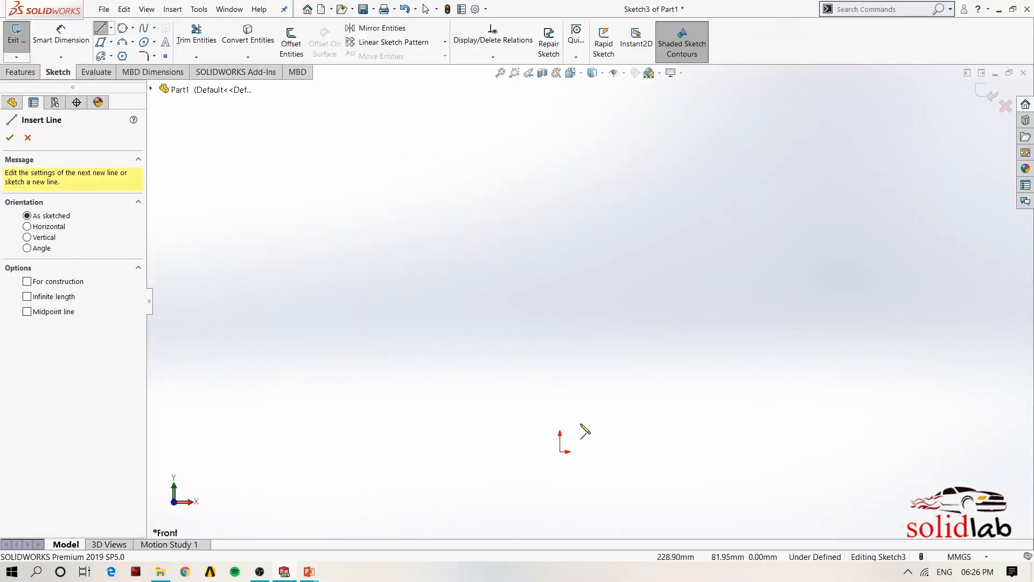
{"action": "left_click", "coordinate": [561, 453]}
{"action": "left_click", "coordinate": [769, 452]}
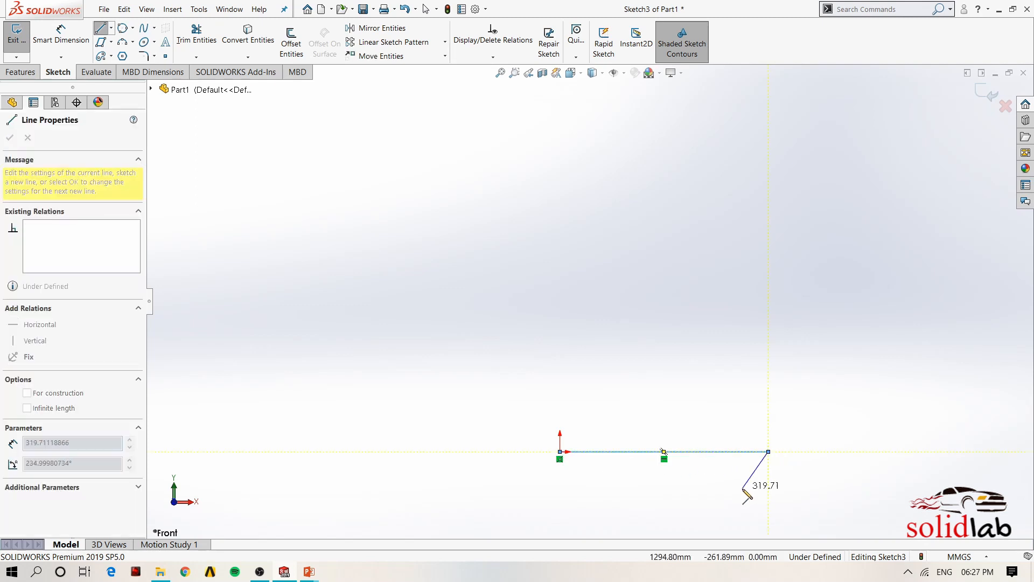
{"action": "key", "text": "Escape"}
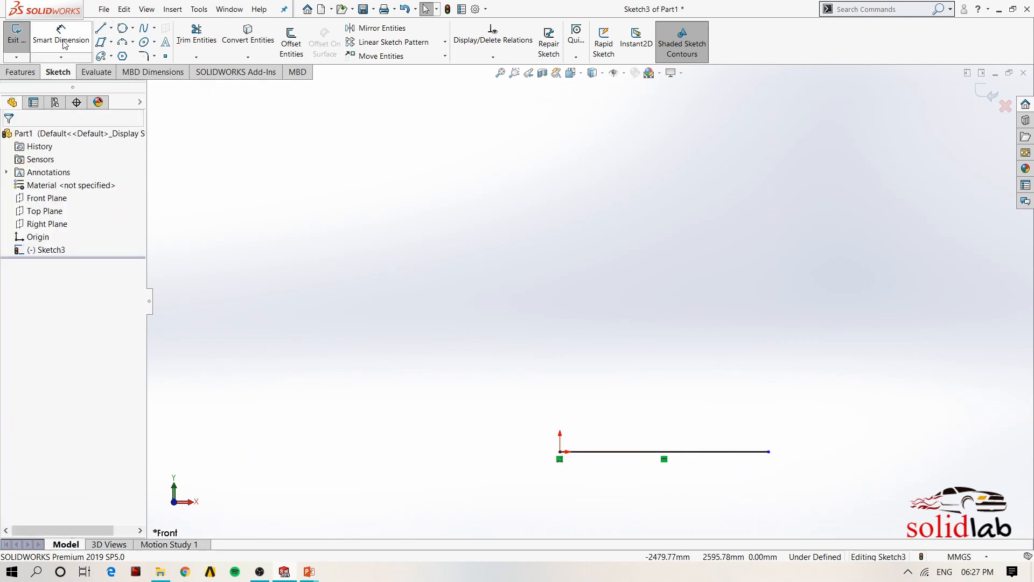
Step: Dimension the horizontal line between its two endpoints, set it to 50 mm, and fit the sketch to the view
{"action": "left_click", "coordinate": [83, 55]}
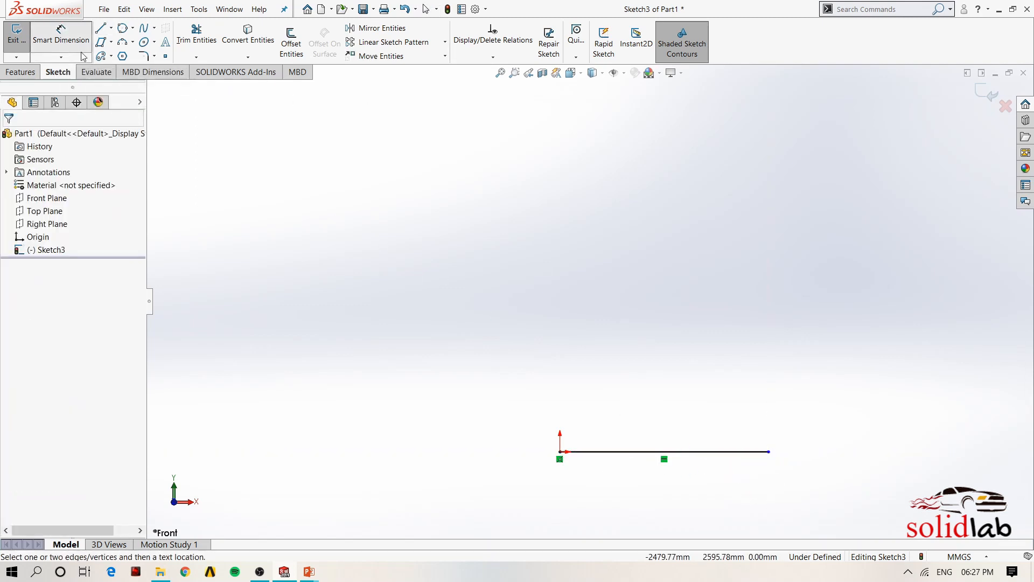
{"action": "left_click", "coordinate": [699, 452]}
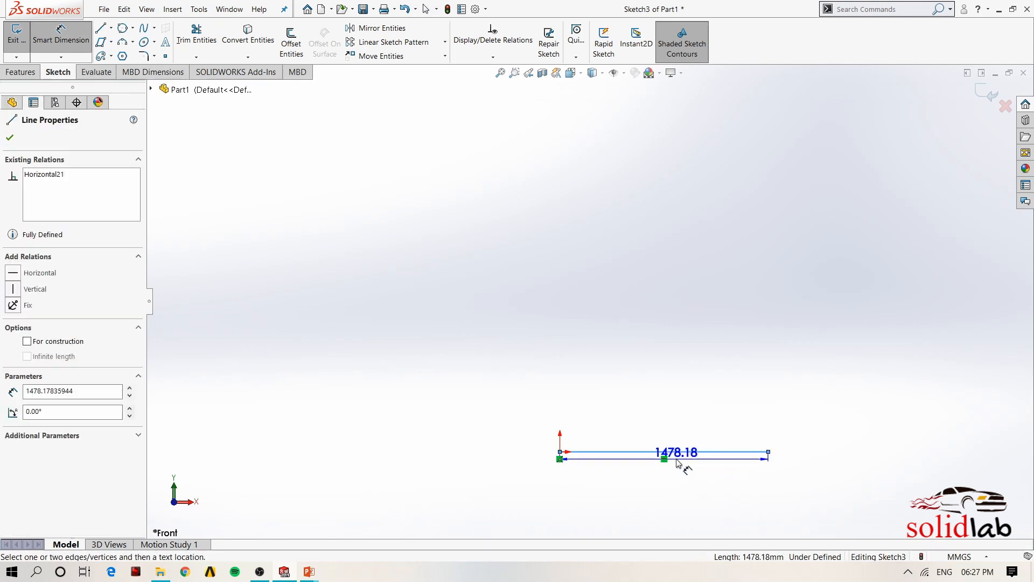
{"action": "key", "text": "Escape"}
{"action": "left_click", "coordinate": [561, 452]}
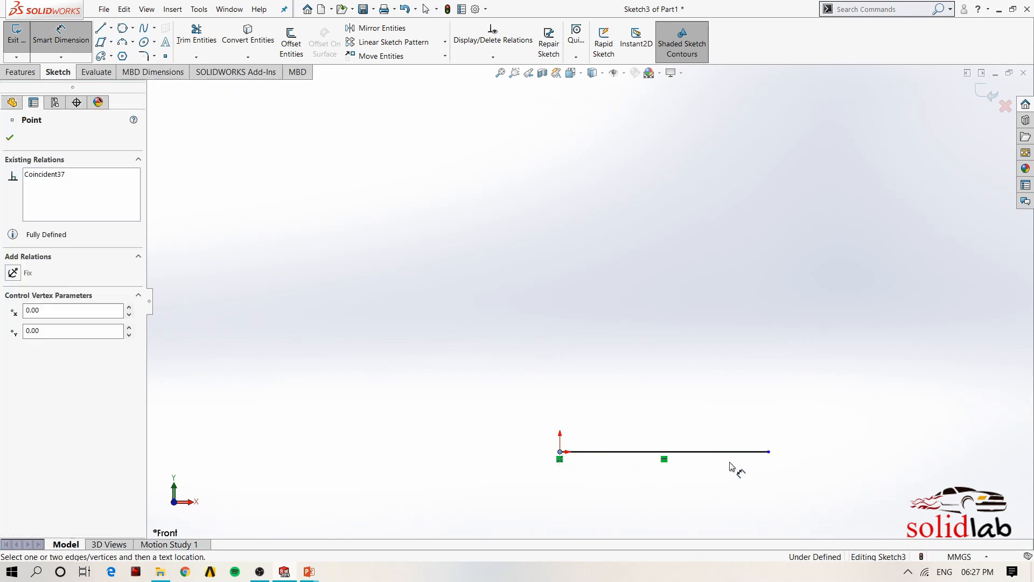
{"action": "left_click", "coordinate": [769, 452]}
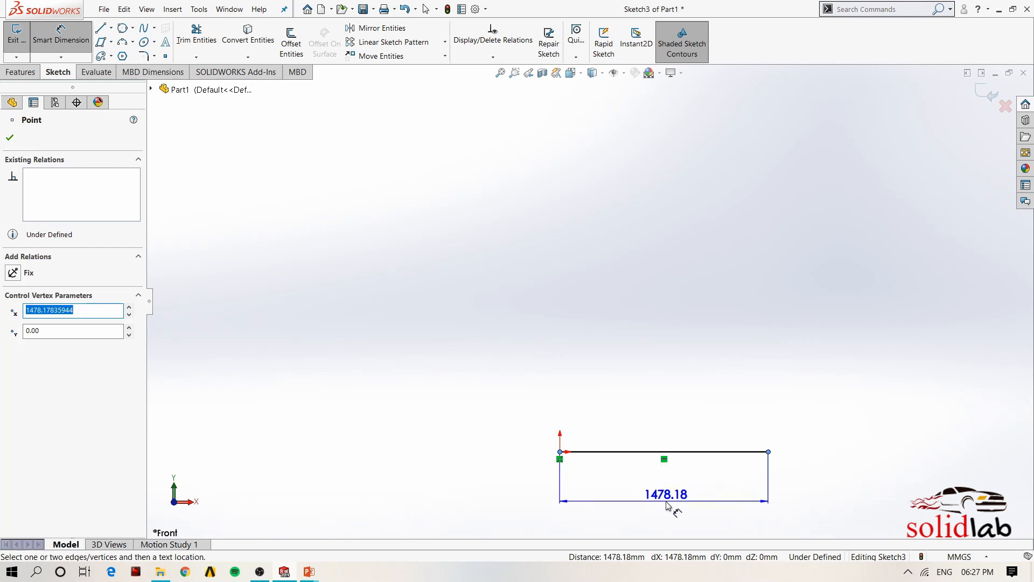
{"action": "left_click", "coordinate": [668, 500]}
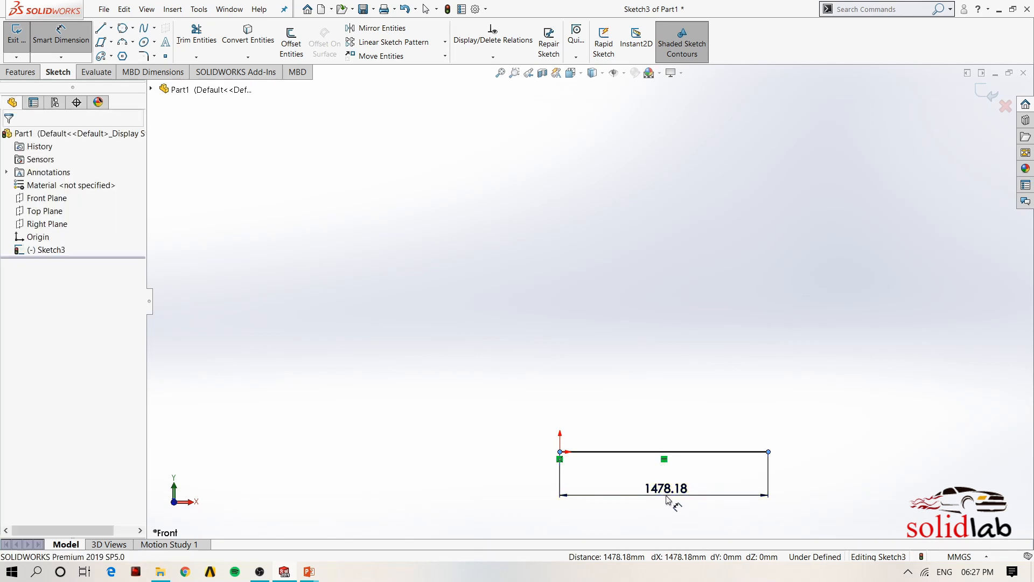
{"action": "type", "text": "50"}
{"action": "key", "text": "Return"}
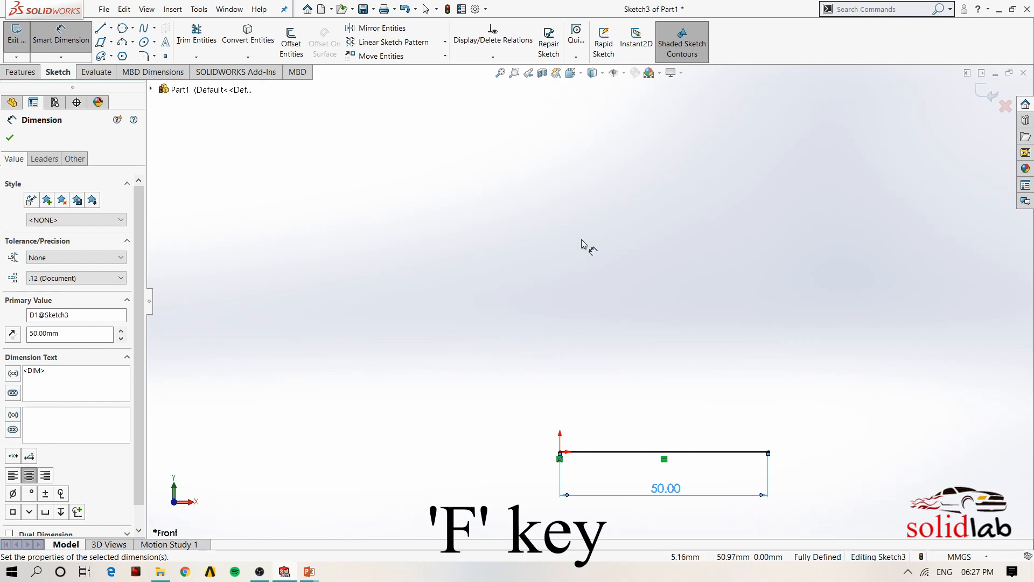
{"action": "left_click", "coordinate": [502, 73]}
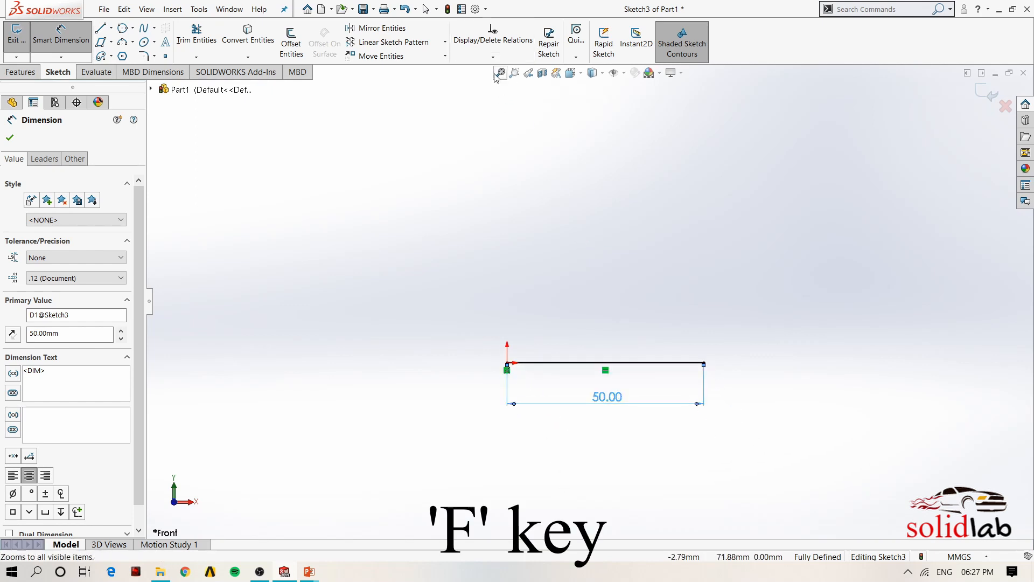
{"action": "left_click", "coordinate": [684, 454]}
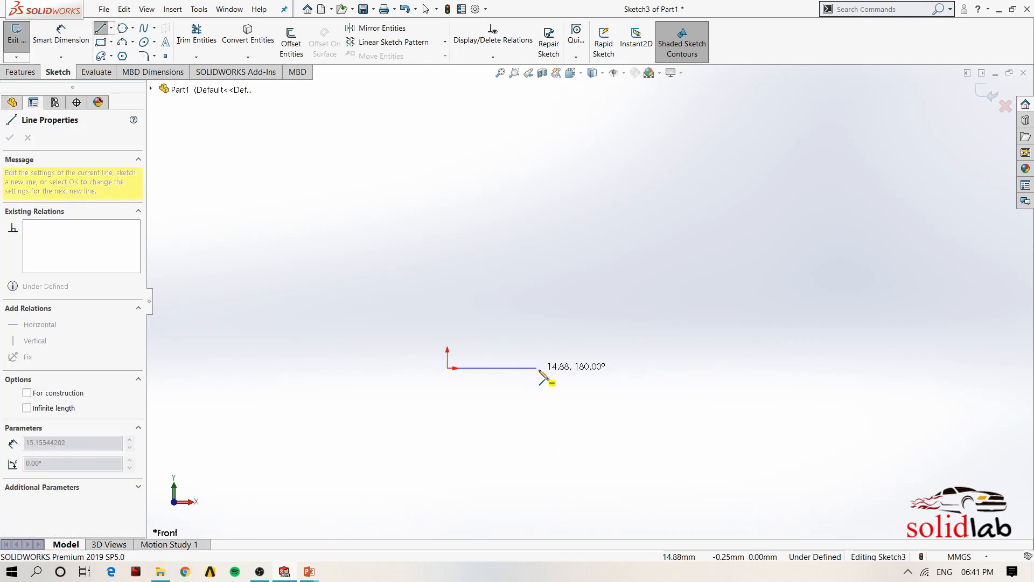
Step: Sketch a horizontal line about 21.5 mm long to the right from the origin, and dimension its length as 50 mm
{"action": "left_click", "coordinate": [576, 368]}
{"action": "key", "text": "Escape"}
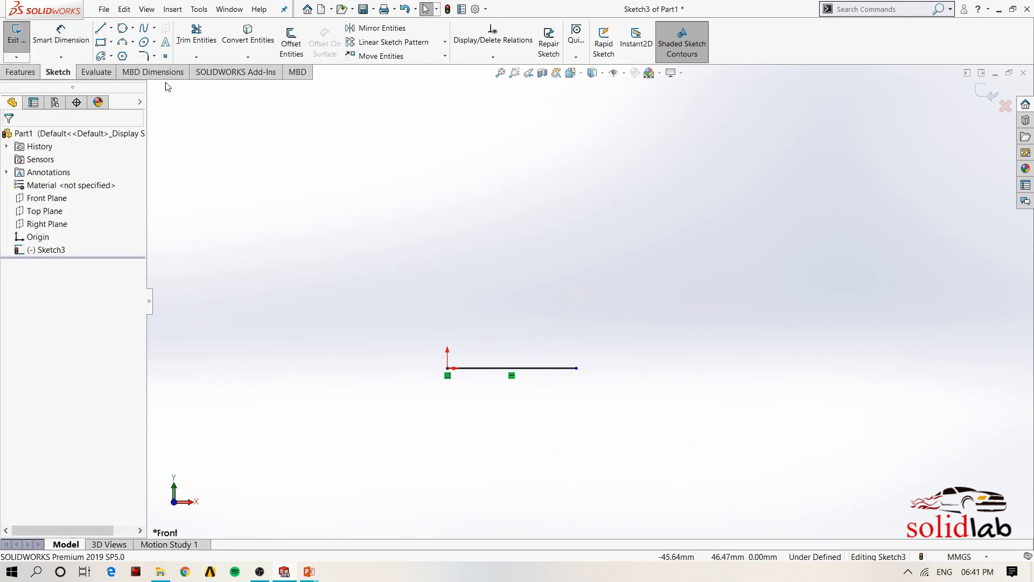
{"action": "left_click", "coordinate": [79, 40]}
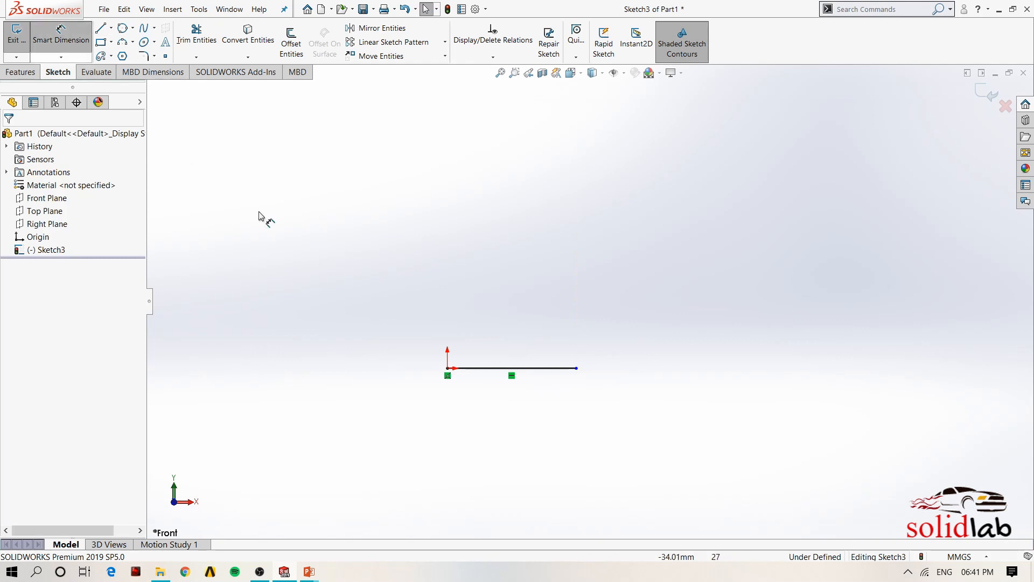
{"action": "left_click", "coordinate": [541, 369]}
{"action": "left_click", "coordinate": [537, 399]}
{"action": "type", "text": "50"}
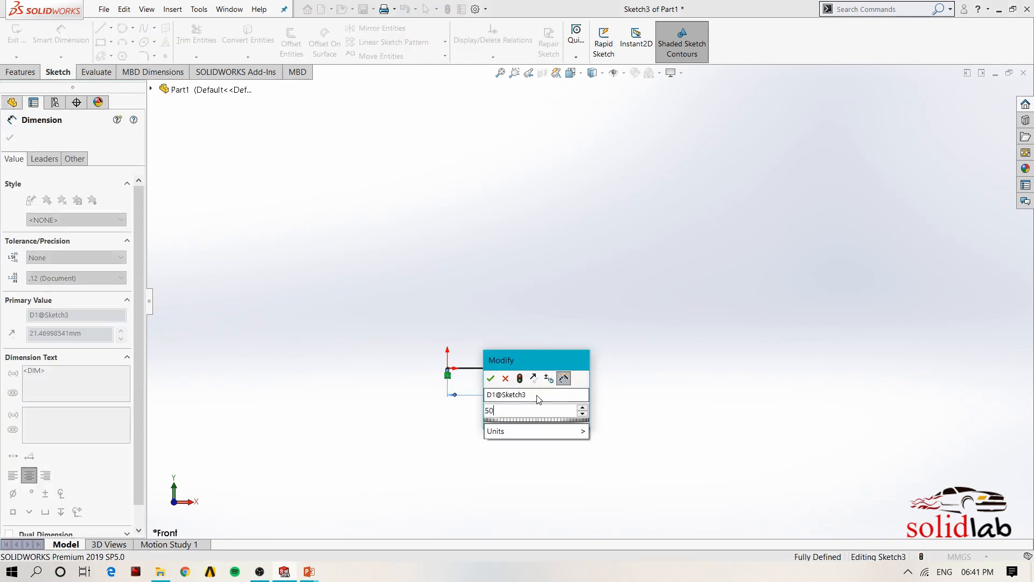
{"action": "key", "text": "Return"}
{"action": "left_click_drag", "start_coordinate": [642, 393], "coordinate": [566, 398]}
Step: Open the line's length dimension for editing and accept it without changing the value
{"action": "double_click", "coordinate": [564, 400]}
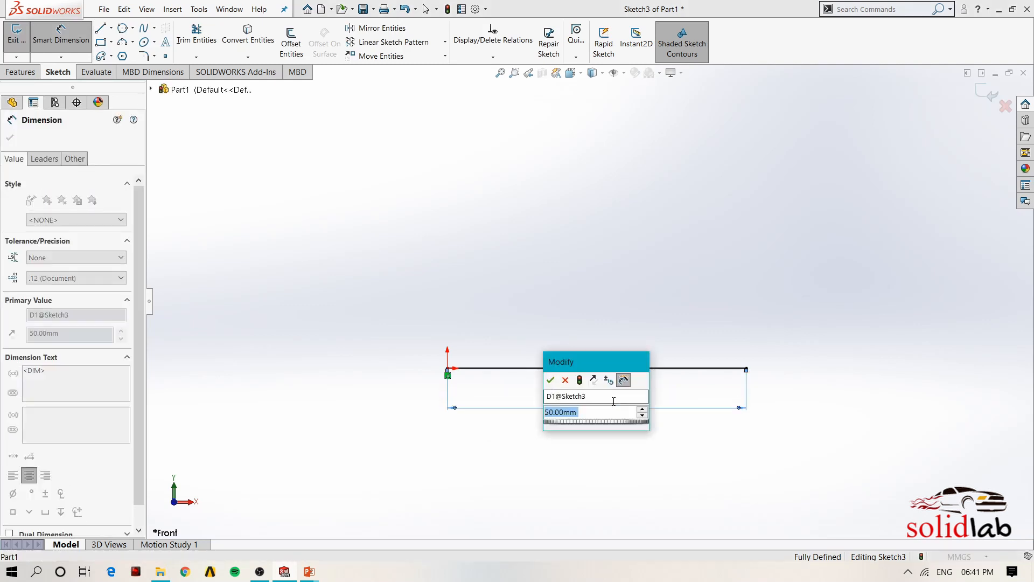
{"action": "left_click_drag", "start_coordinate": [600, 368], "coordinate": [598, 292]}
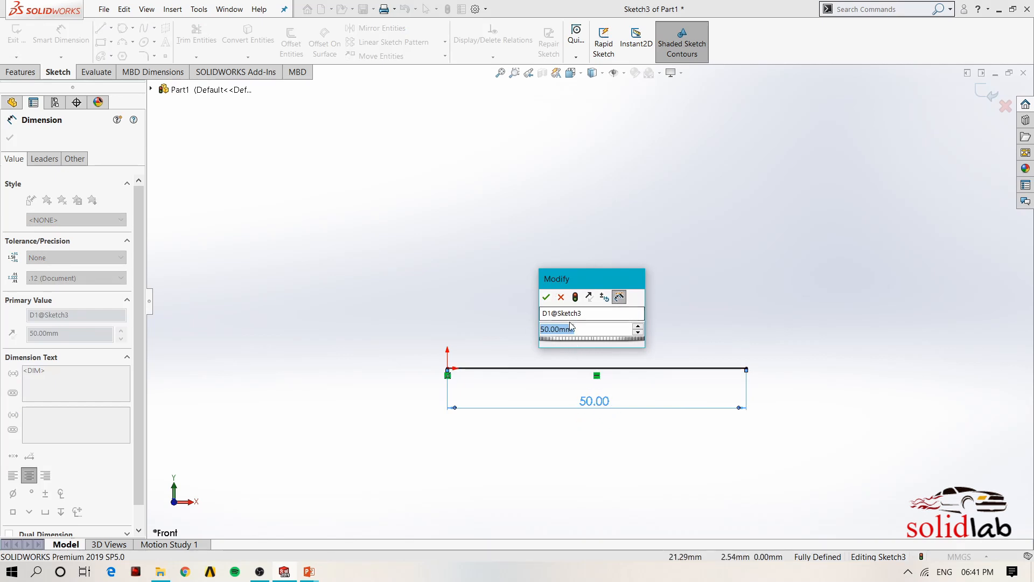
{"action": "left_click", "coordinate": [545, 297]}
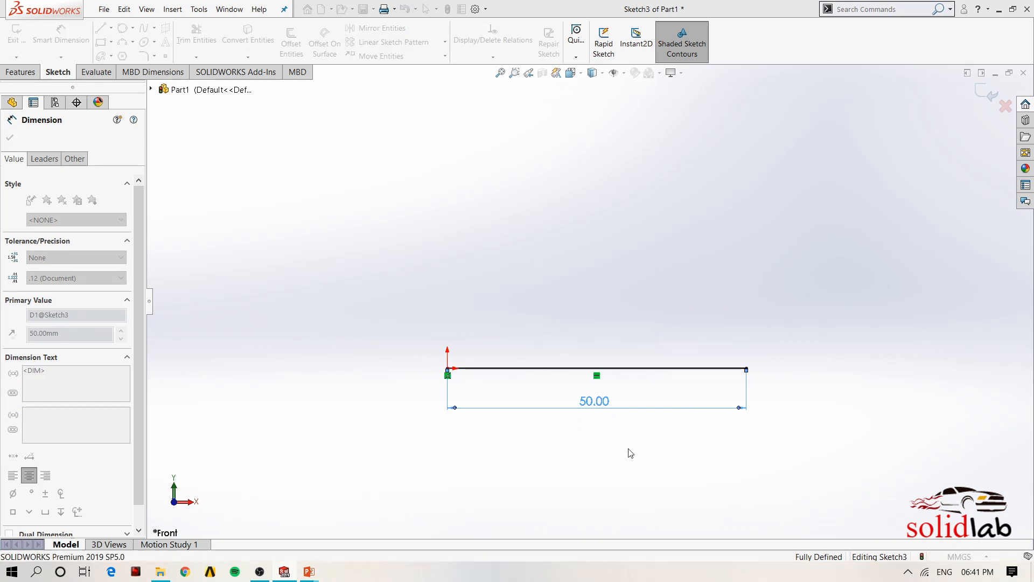
Step: Reverse the direction of the line's length dimension in its properties, and reverse it back again
{"action": "left_click", "coordinate": [598, 399]}
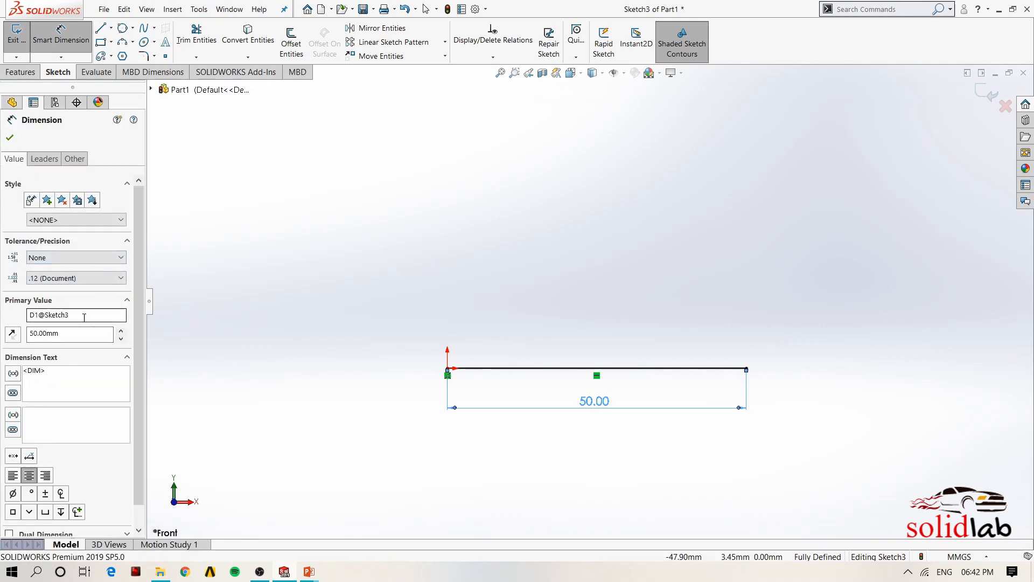
{"action": "left_click_drag", "start_coordinate": [69, 334], "coordinate": [32, 335]}
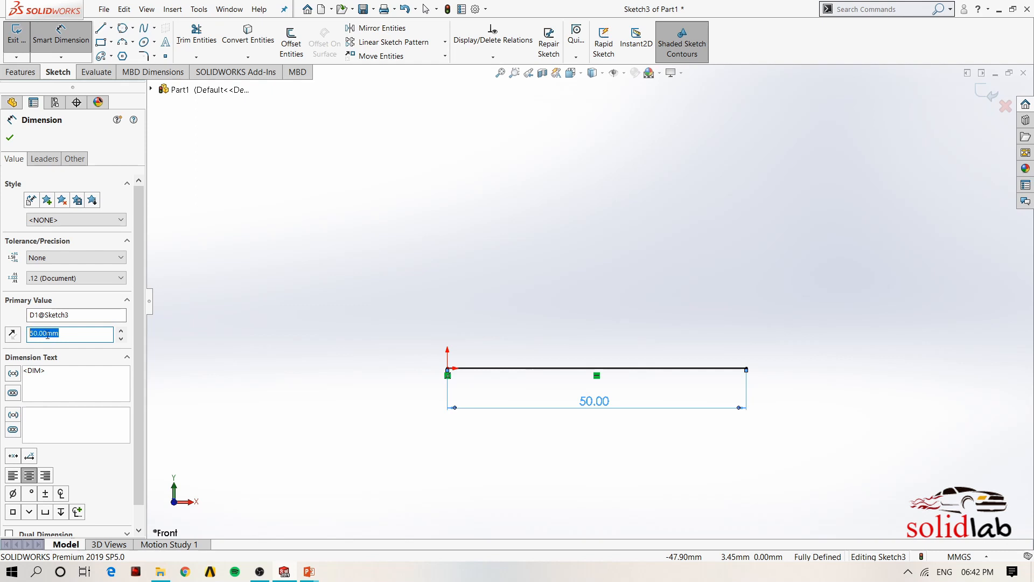
{"action": "left_click", "coordinate": [13, 335]}
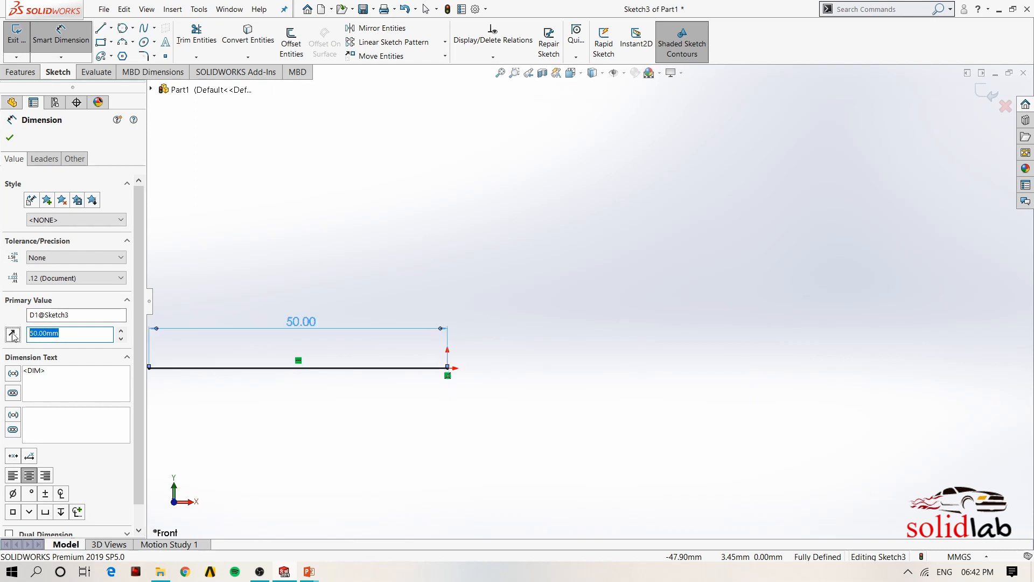
{"action": "left_click", "coordinate": [12, 335]}
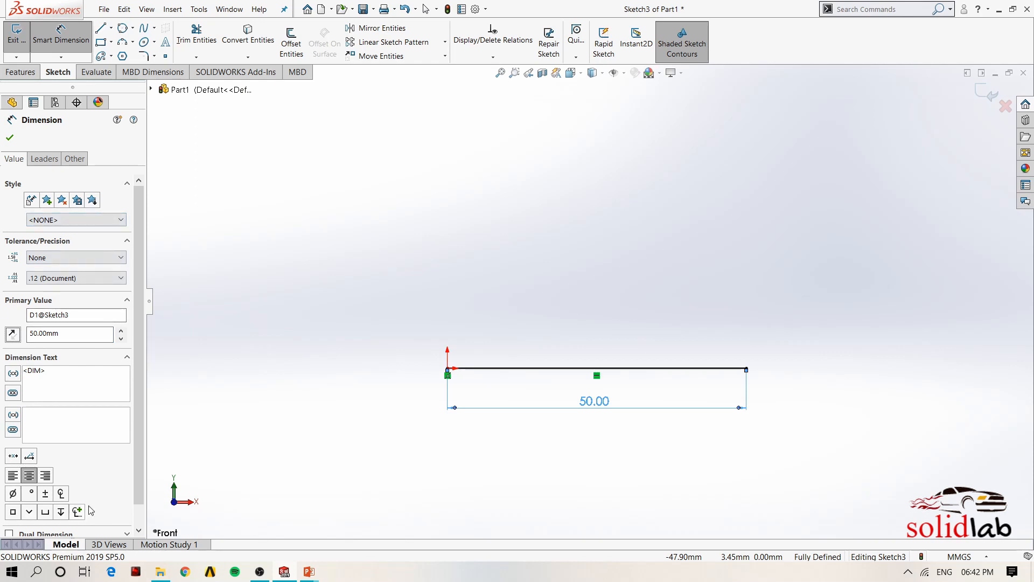
{"action": "scroll", "coordinate": [135, 405], "scroll_direction": "down", "scroll_amount": 1}
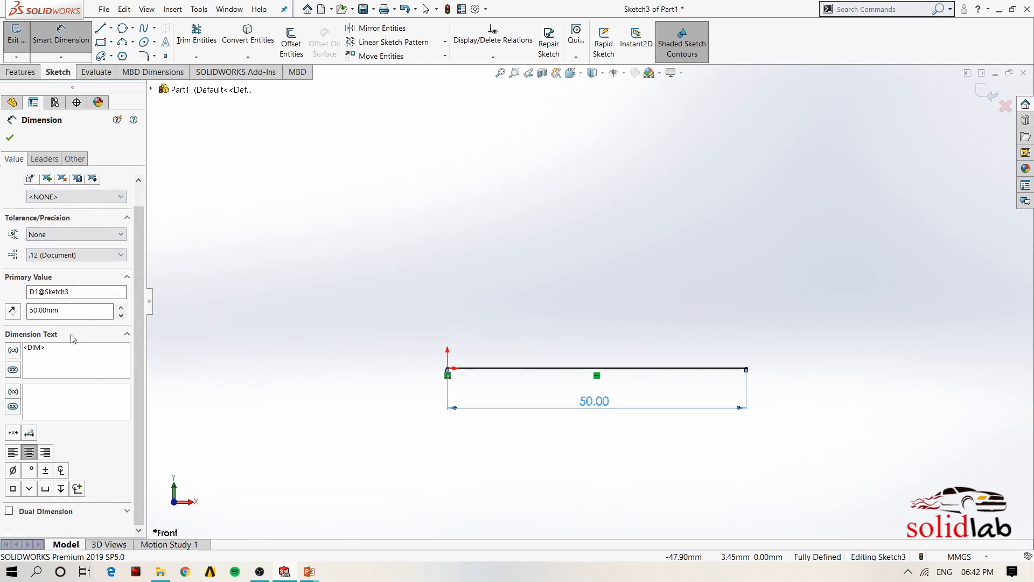
{"action": "left_click", "coordinate": [265, 330]}
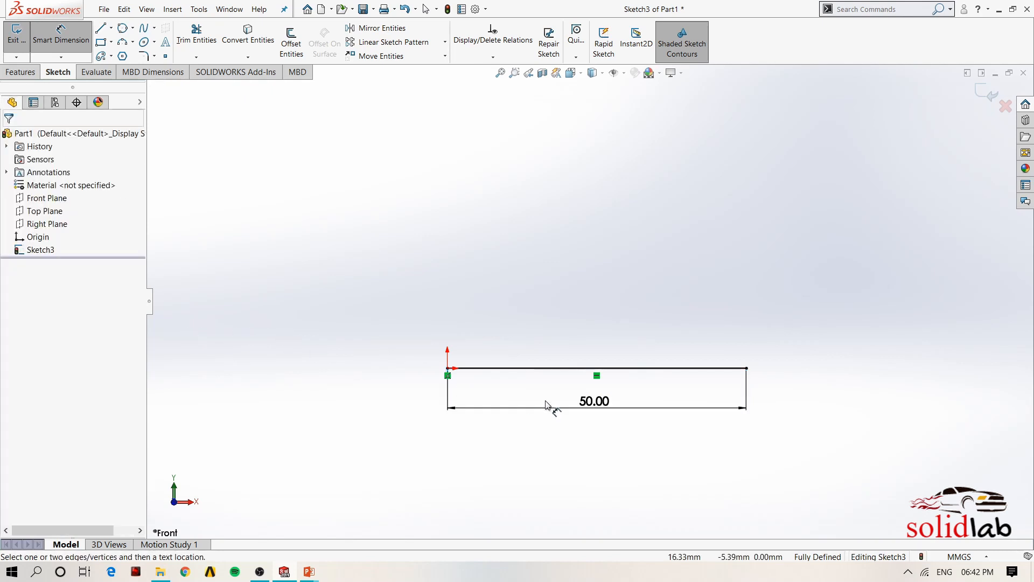
Step: Set the horizontal line's length to 80 mm and rebuild the sketch with the new value
{"action": "double_click", "coordinate": [597, 407]}
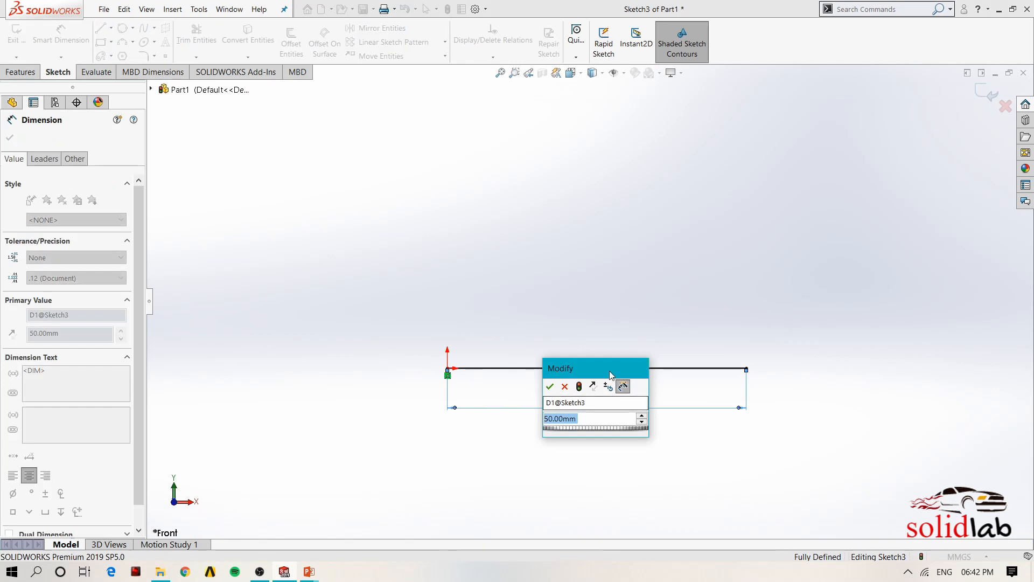
{"action": "left_click_drag", "start_coordinate": [610, 370], "coordinate": [612, 254]}
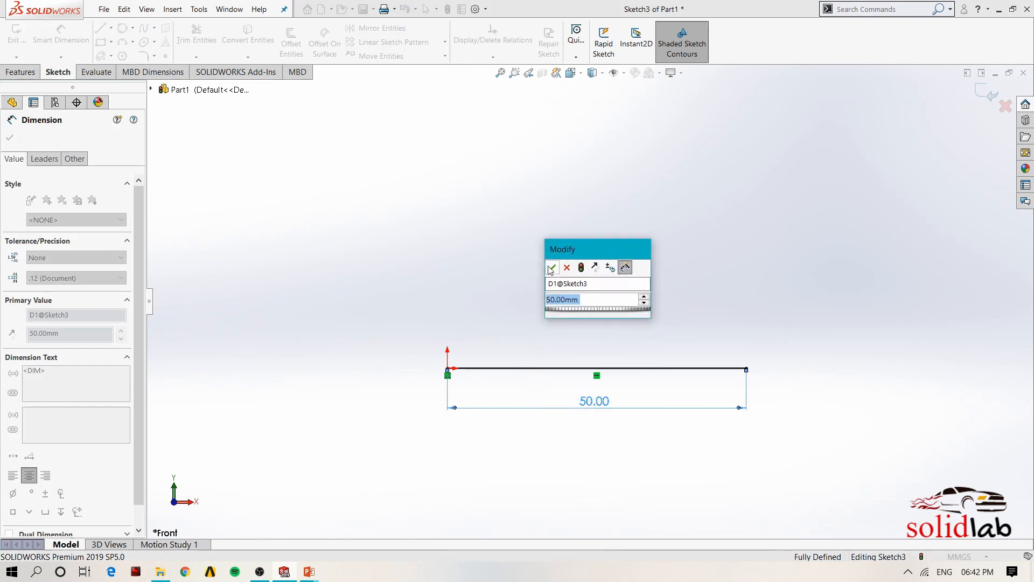
{"action": "left_click", "coordinate": [592, 300]}
{"action": "left_click_drag", "start_coordinate": [593, 300], "coordinate": [564, 300]}
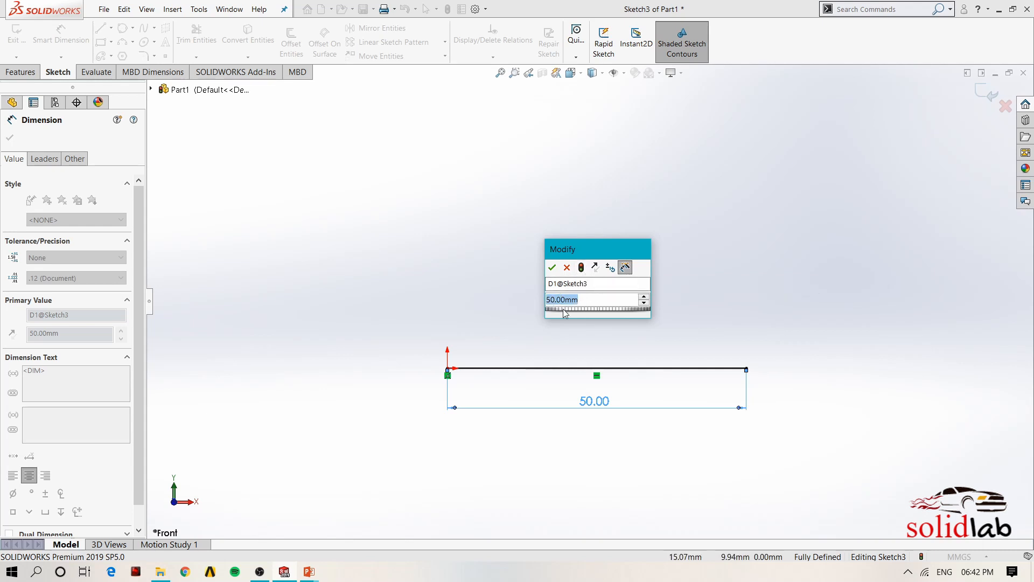
{"action": "type", "text": "80"}
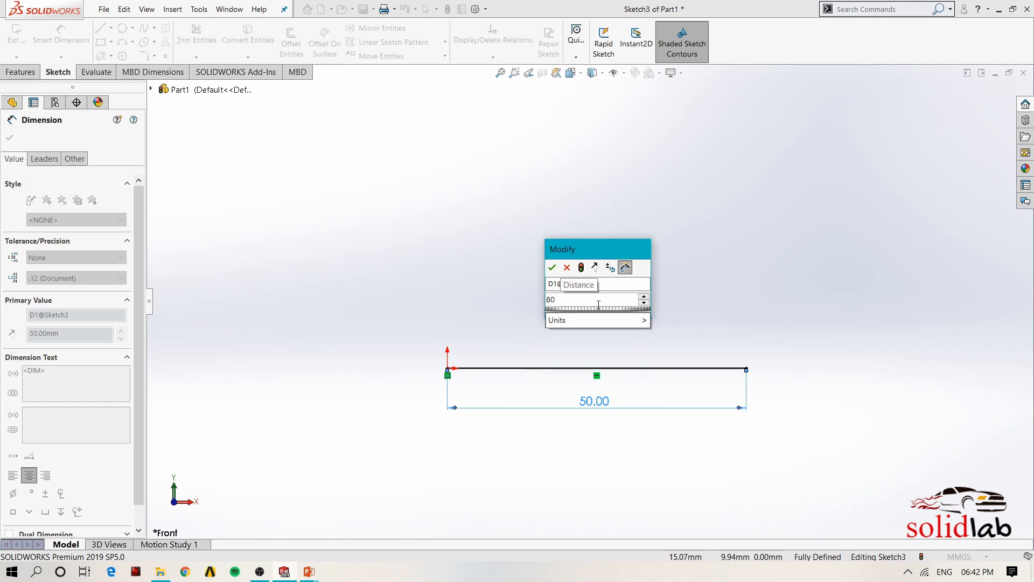
{"action": "mouse_move", "coordinate": [618, 320]}
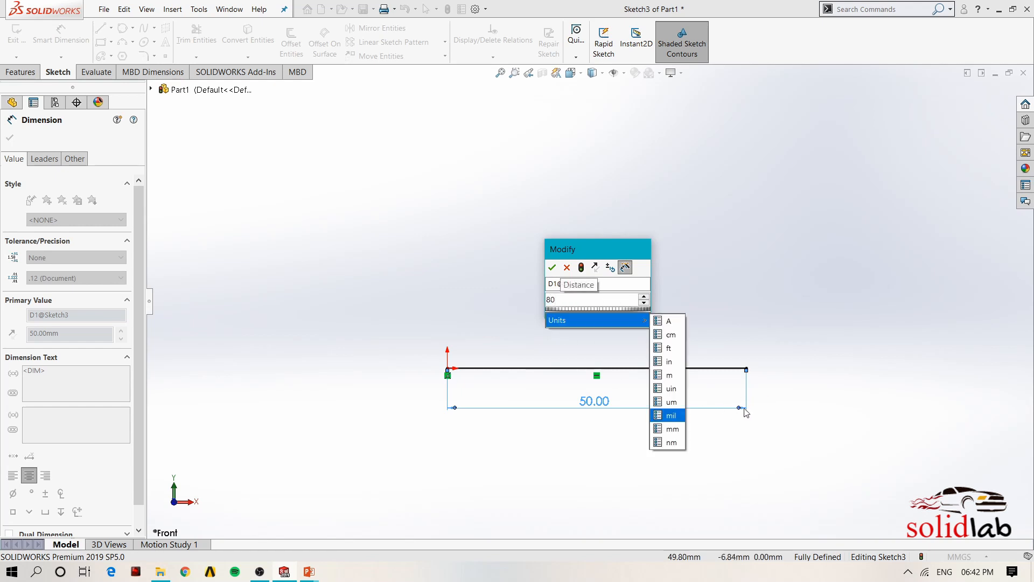
{"action": "left_click", "coordinate": [582, 269]}
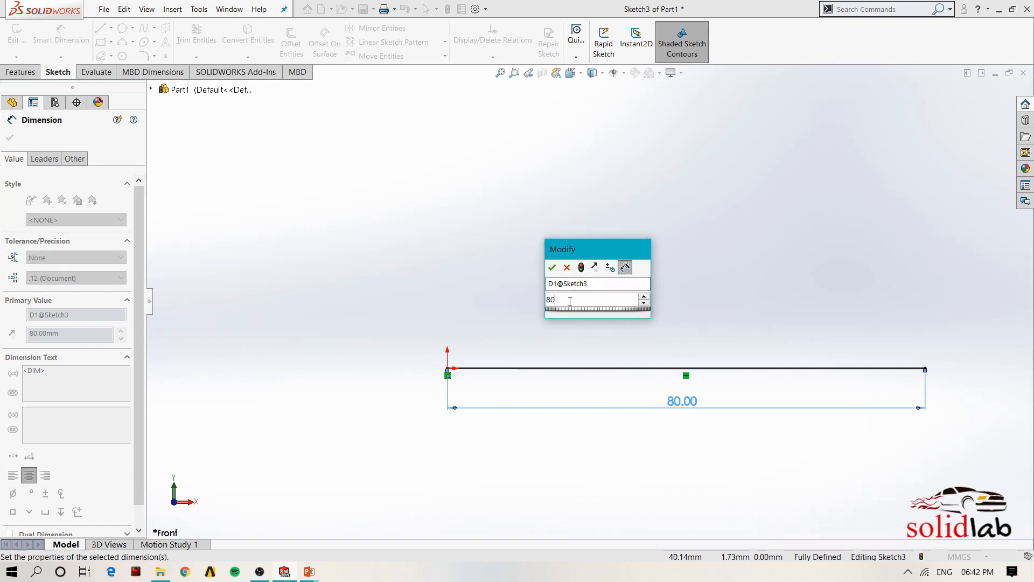
Step: Lower the line's length by one increment to 70 mm, and reverse the dimension's sense twice
{"action": "left_click", "coordinate": [645, 303]}
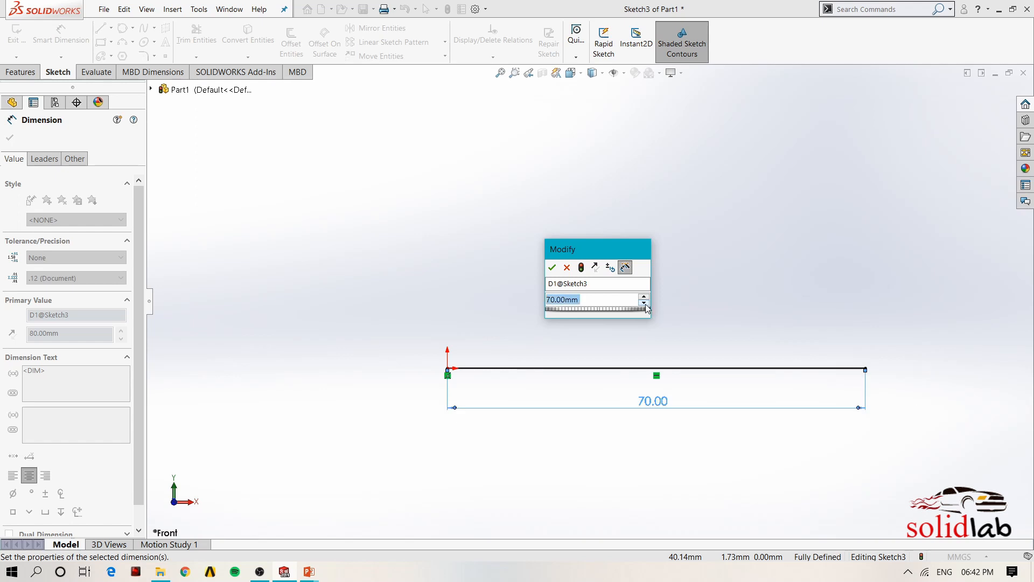
{"action": "left_click", "coordinate": [596, 269]}
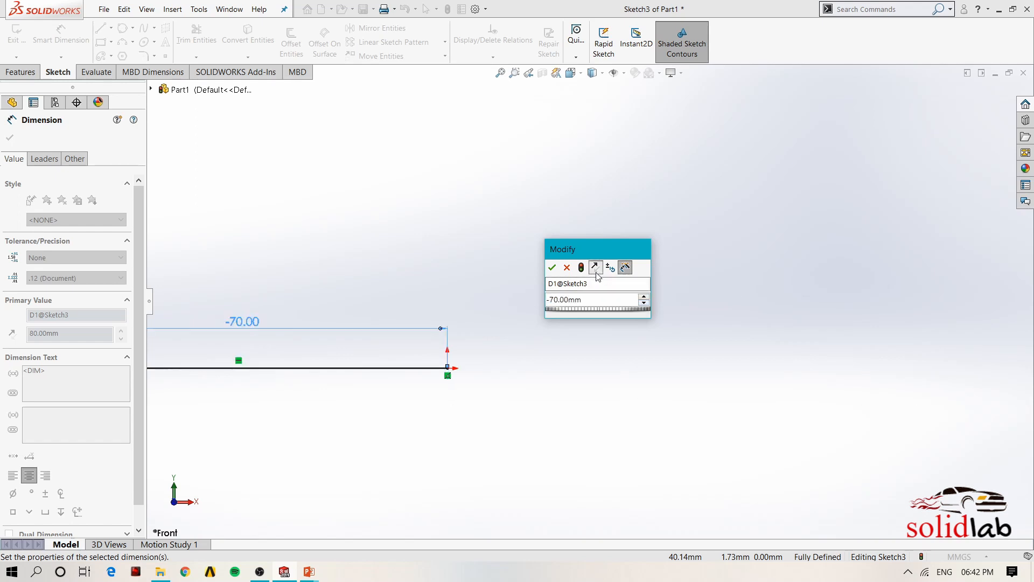
{"action": "left_click", "coordinate": [595, 268]}
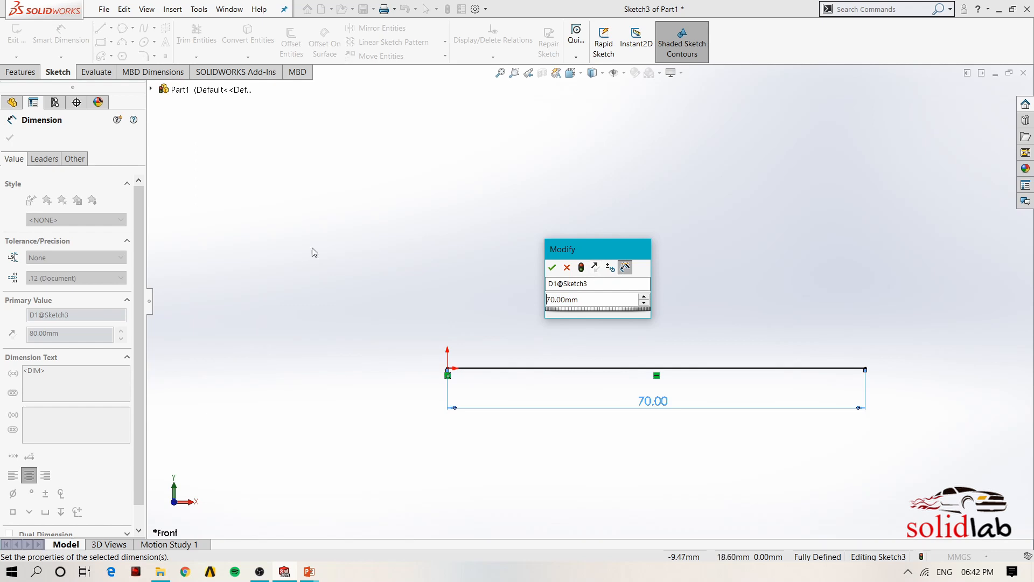
Step: Check the dimension's increment setting, and step the line's length up and down in 10 mm increments, ending at 70 mm
{"action": "left_click", "coordinate": [610, 270]}
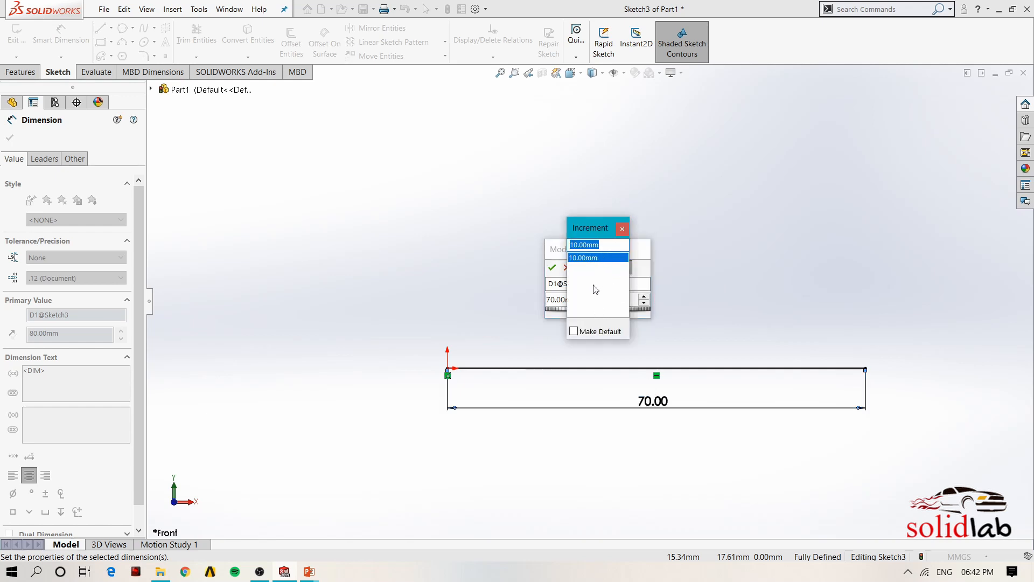
{"action": "left_click", "coordinate": [622, 229]}
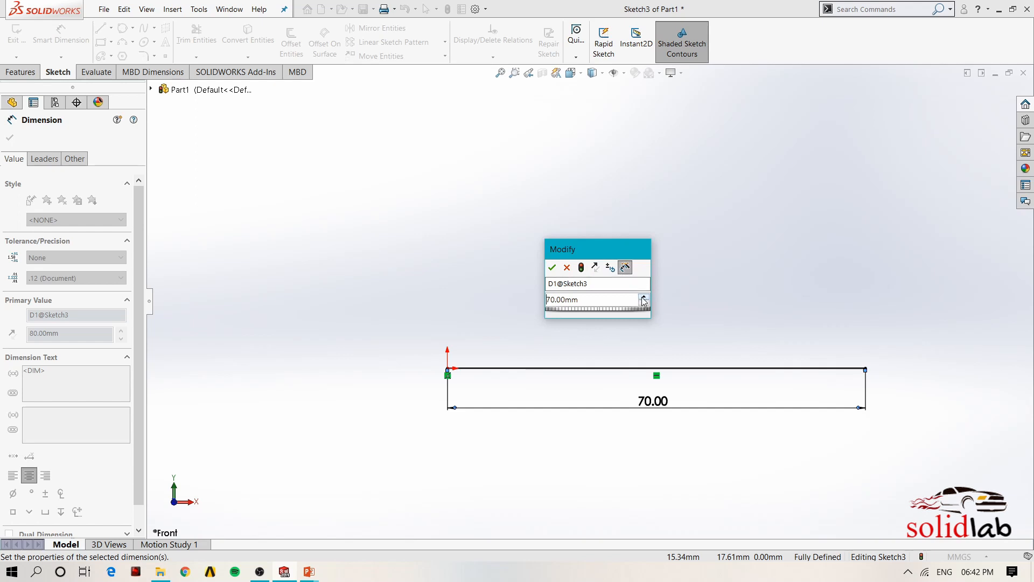
{"action": "left_click", "coordinate": [644, 298]}
{"action": "left_click", "coordinate": [644, 304]}
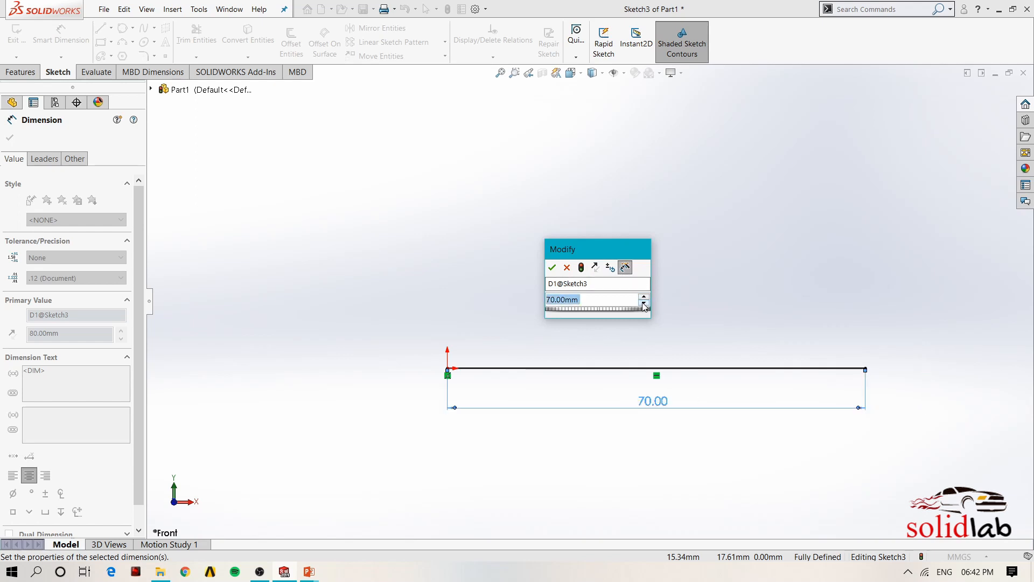
{"action": "left_click", "coordinate": [644, 305]}
{"action": "left_click", "coordinate": [644, 305]}
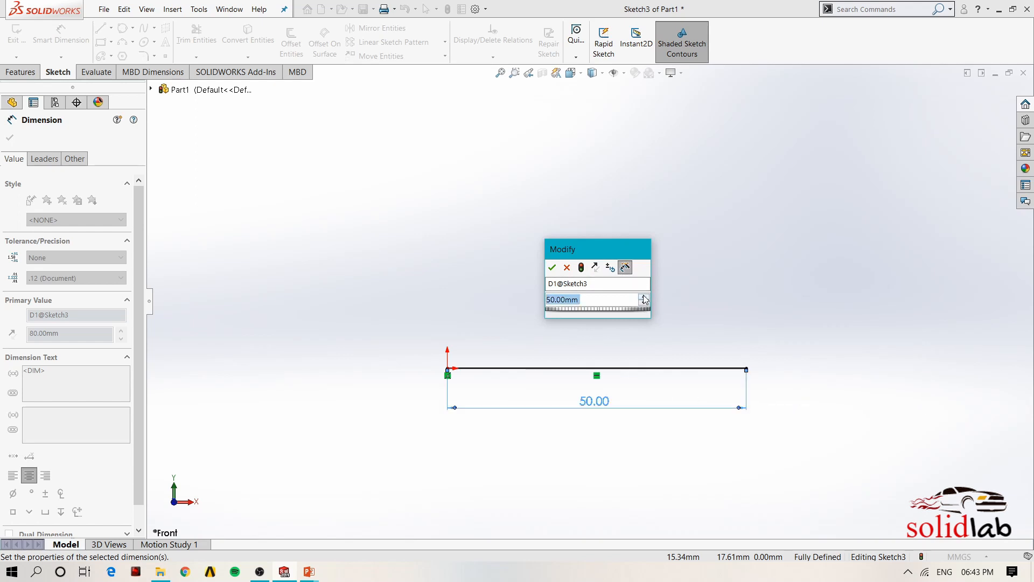
{"action": "left_click", "coordinate": [644, 297]}
{"action": "left_click", "coordinate": [644, 297]}
Step: Set the dimension value's increment to 1 mm
{"action": "left_click", "coordinate": [610, 268]}
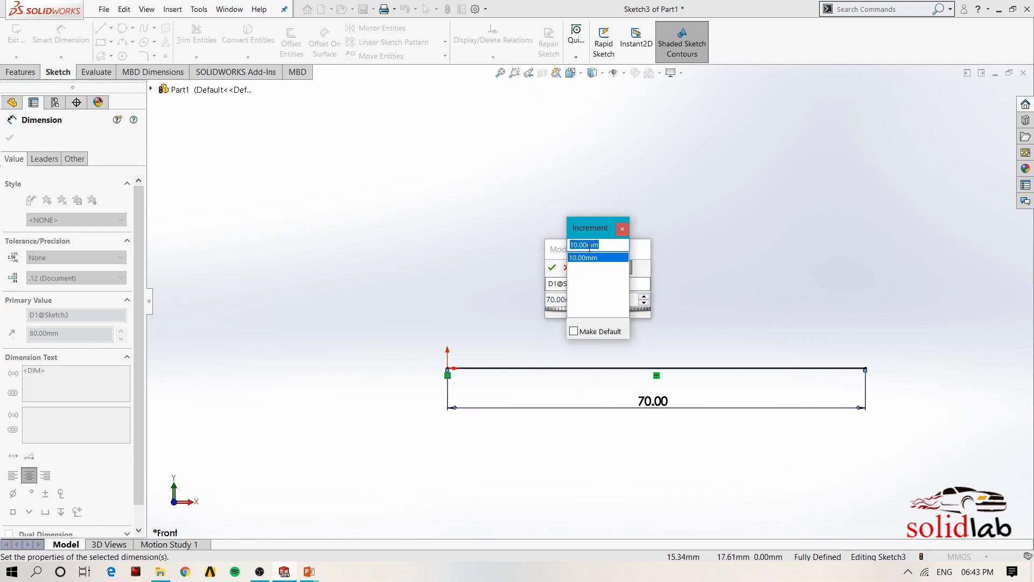
{"action": "type", "text": "1"}
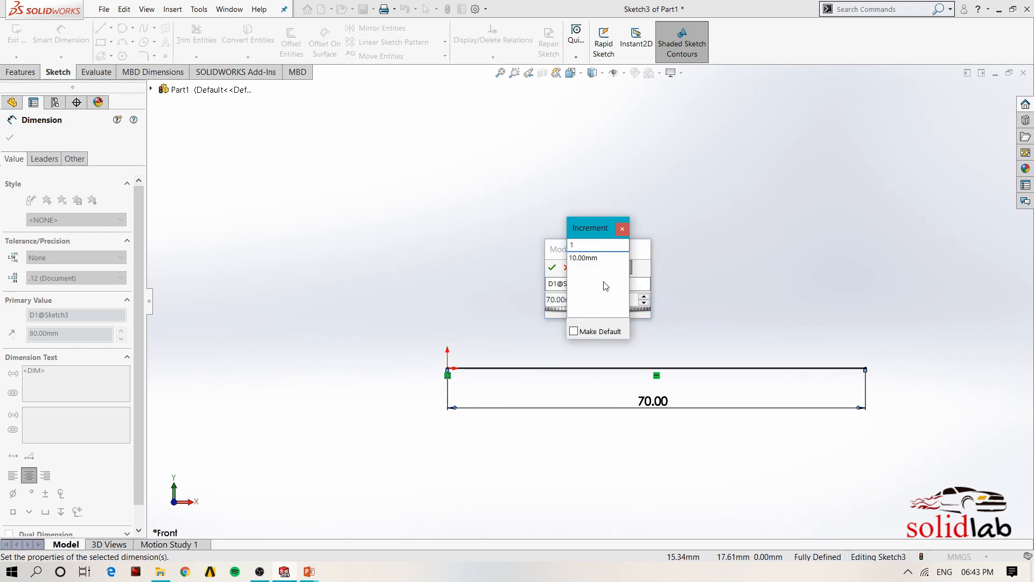
{"action": "key", "text": "Return"}
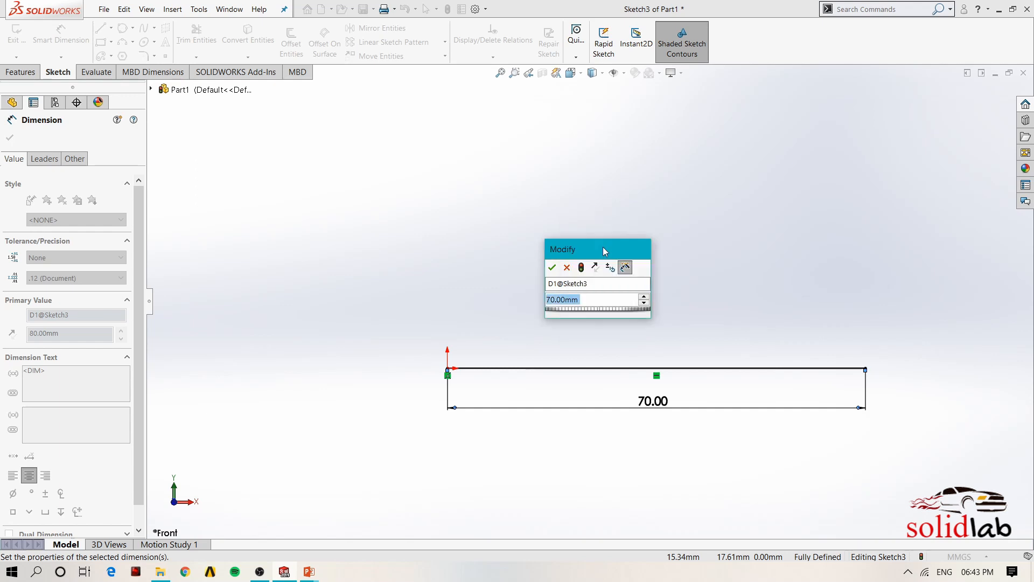
Step: Raise the line's length in 1 mm increments to 77 mm
{"action": "left_click", "coordinate": [644, 297]}
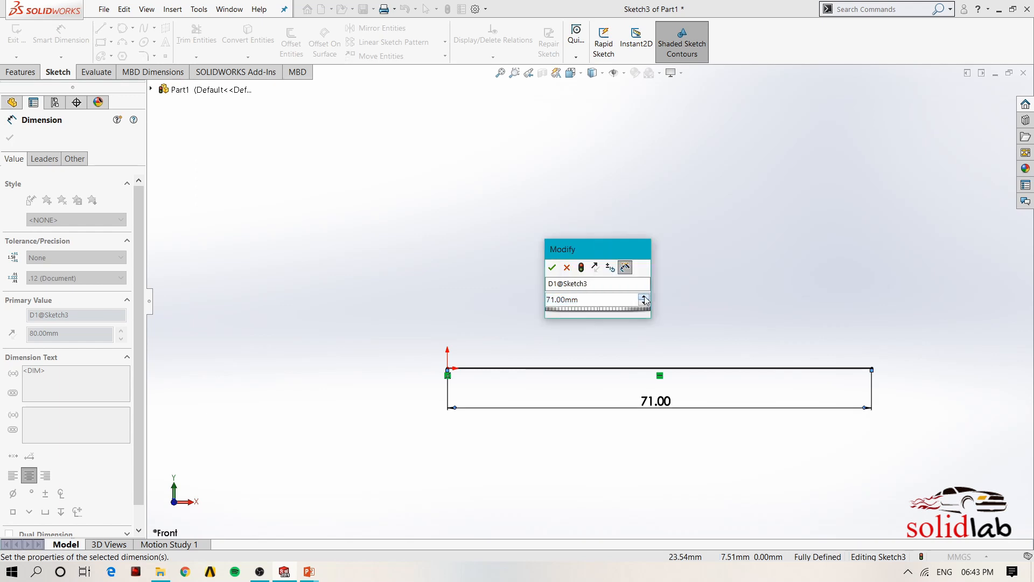
{"action": "left_click", "coordinate": [644, 296]}
{"action": "left_click", "coordinate": [644, 297]}
{"action": "left_click", "coordinate": [644, 296]}
{"action": "left_click", "coordinate": [644, 296]}
{"action": "left_click", "coordinate": [644, 297]}
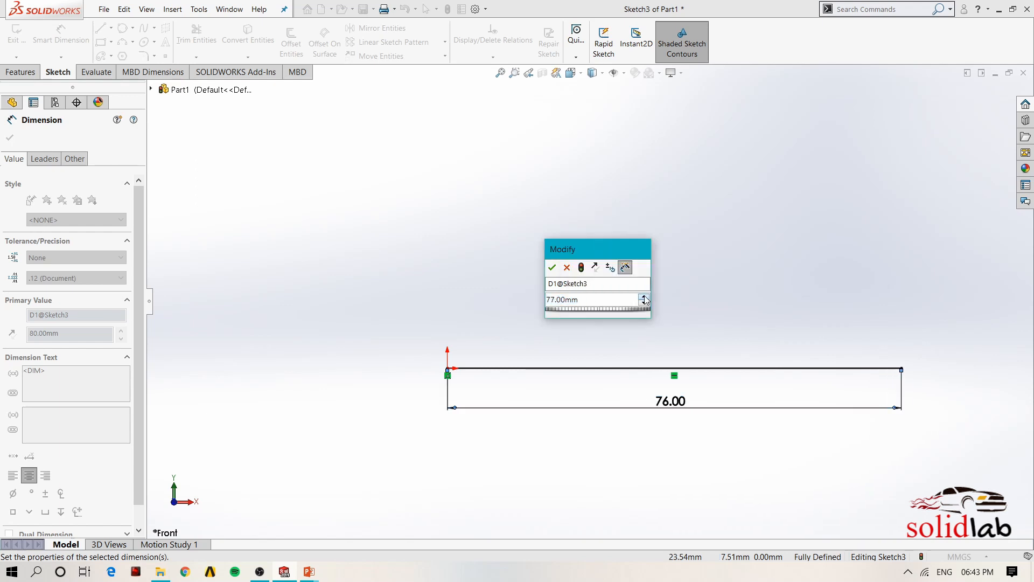
{"action": "left_click", "coordinate": [644, 297]}
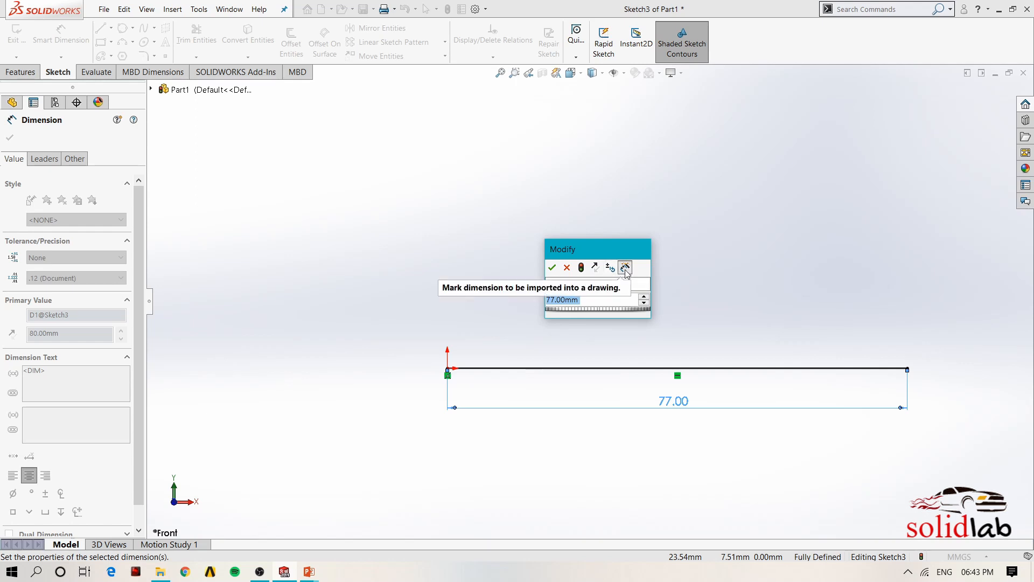
Step: Set the horizontal line's length to 50 mm and exit the sketch, keeping the changes
{"action": "left_click", "coordinate": [625, 268]}
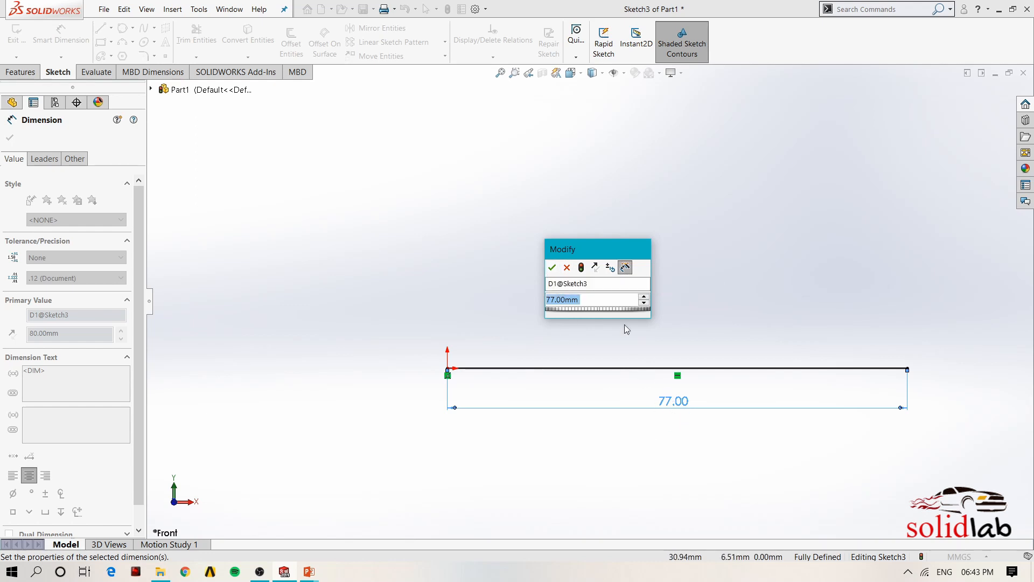
{"action": "type", "text": "50"}
{"action": "key", "text": "Return"}
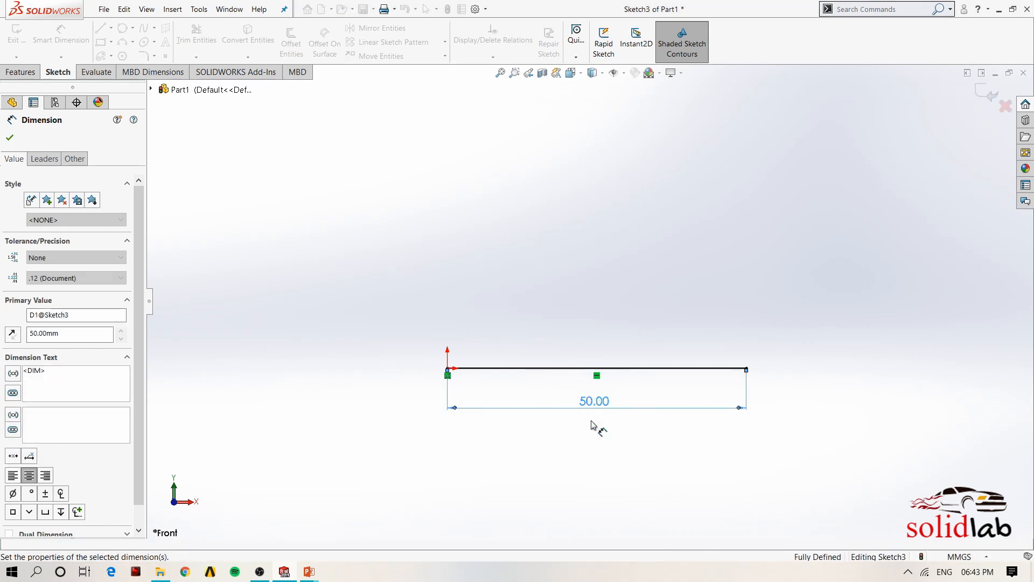
{"action": "left_click", "coordinate": [638, 461]}
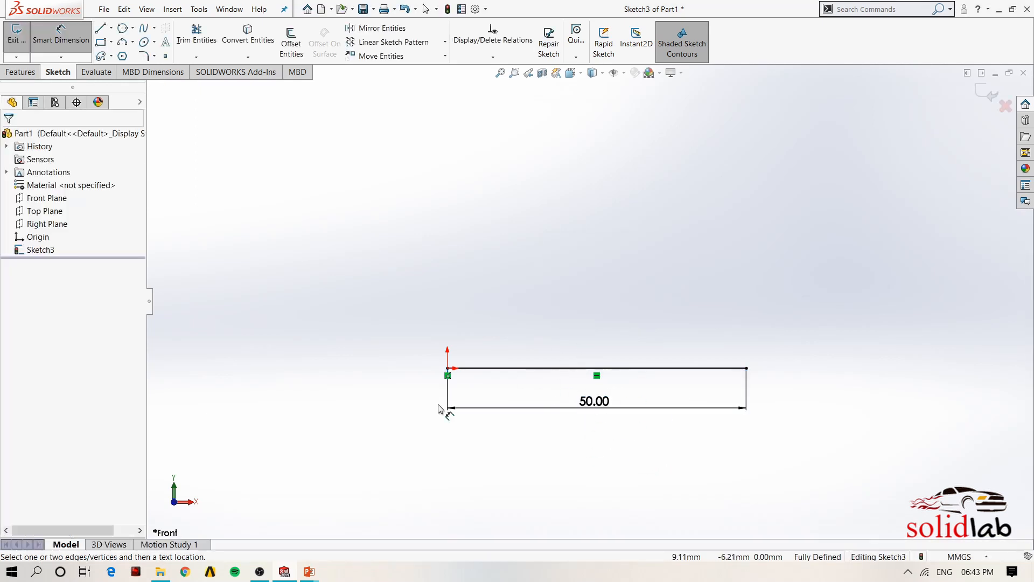
{"action": "left_click", "coordinate": [992, 96]}
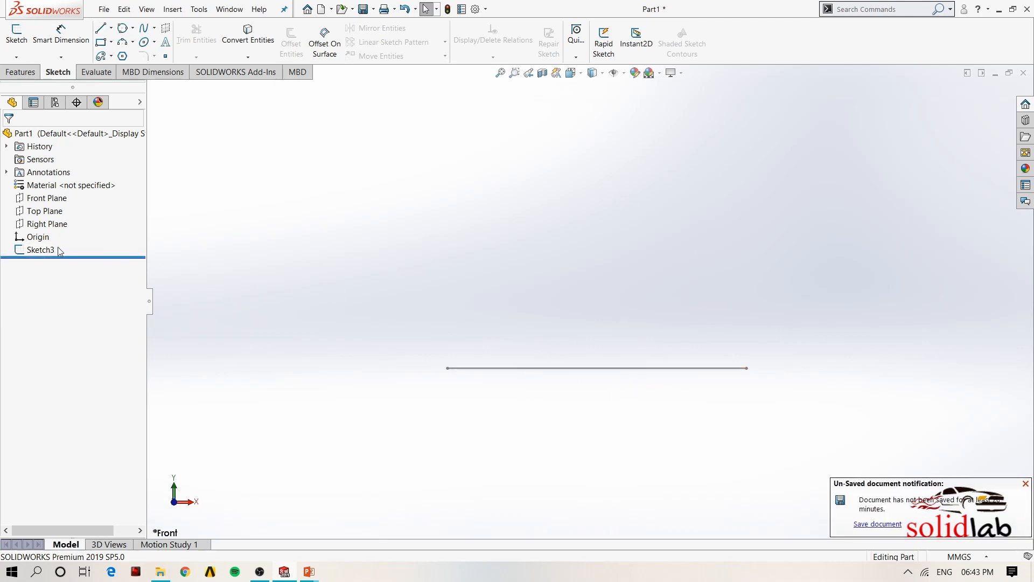
Step: Reopen the existing sketch for editing and draw a connected zigzag of ten freehand line segments starting at the origin
{"action": "left_click", "coordinate": [41, 250]}
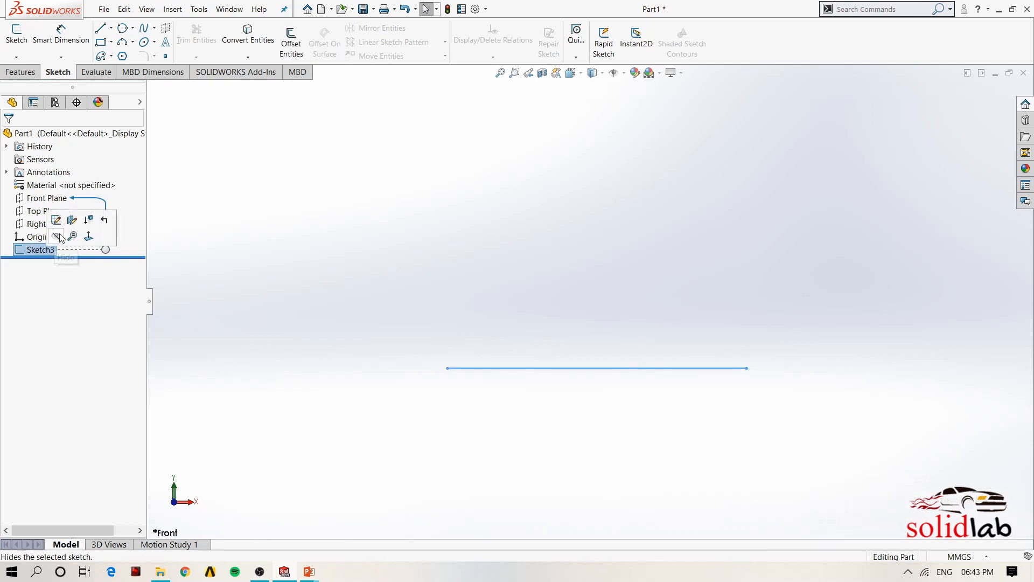
{"action": "left_click", "coordinate": [59, 226]}
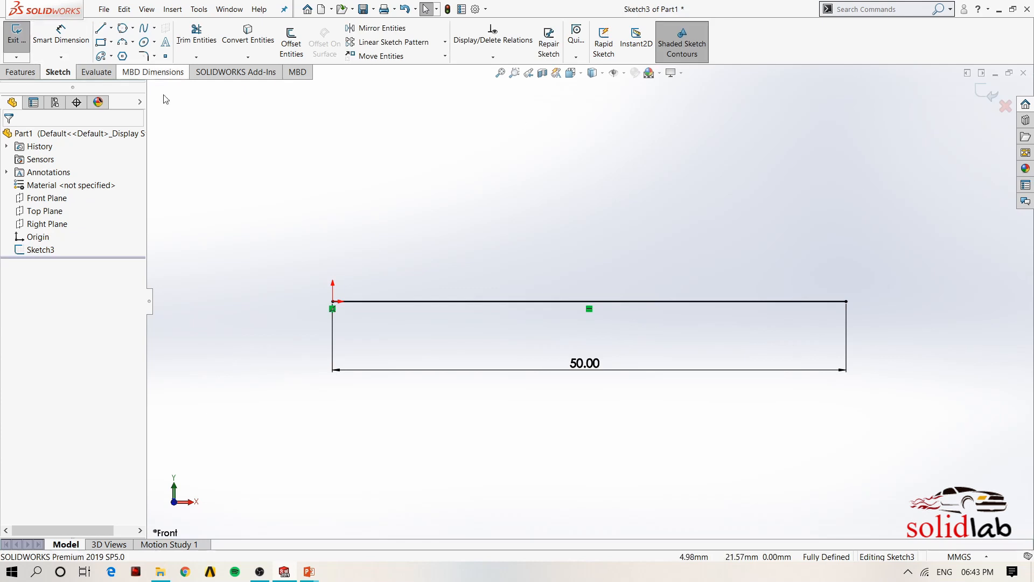
{"action": "left_click", "coordinate": [100, 29]}
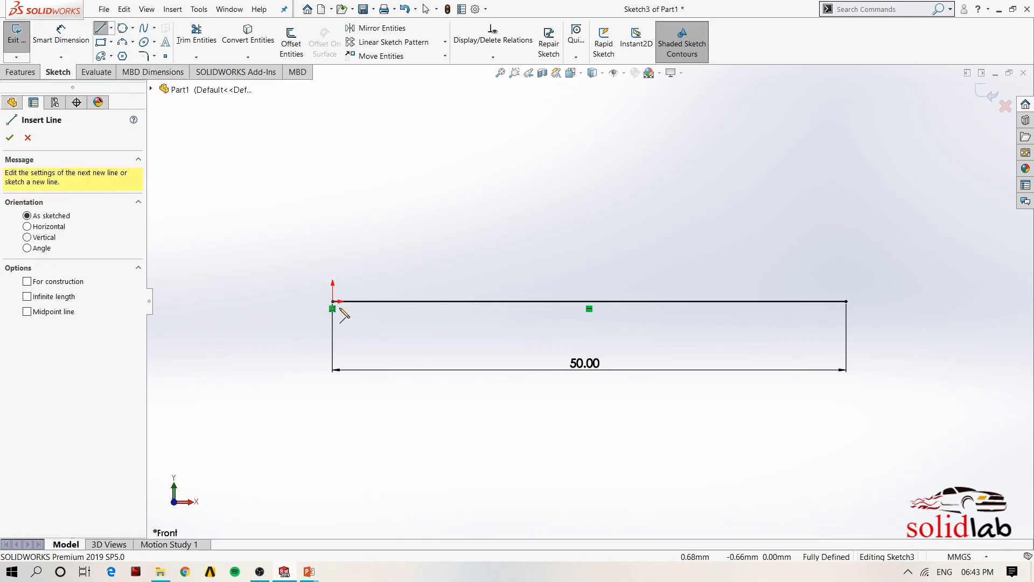
{"action": "left_click", "coordinate": [332, 301]}
{"action": "left_click", "coordinate": [451, 167]}
{"action": "left_click", "coordinate": [547, 497]}
{"action": "left_click", "coordinate": [639, 167]}
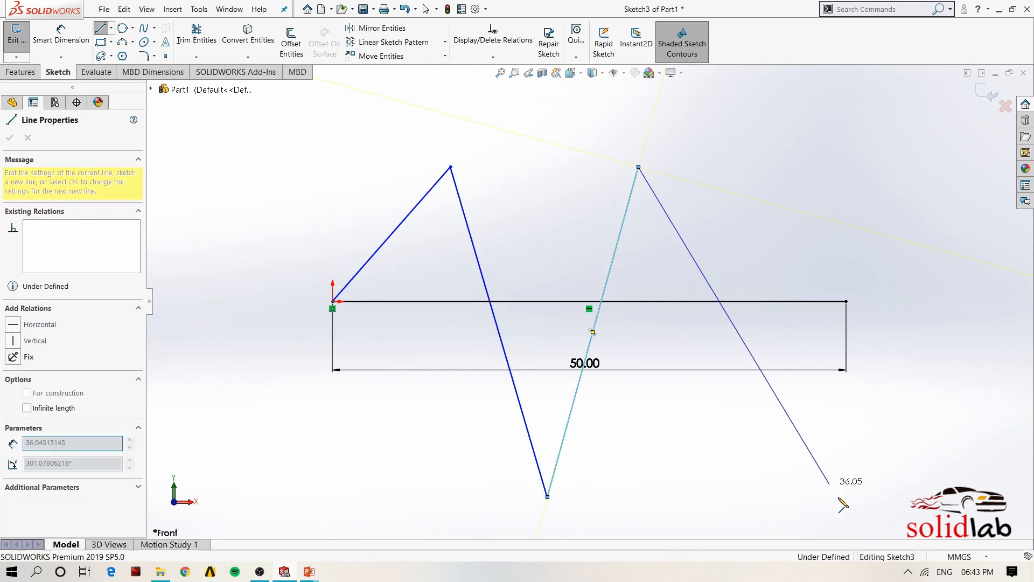
{"action": "left_click", "coordinate": [829, 484]}
{"action": "left_click", "coordinate": [333, 462]}
{"action": "left_click", "coordinate": [527, 187]}
{"action": "left_click", "coordinate": [691, 326]}
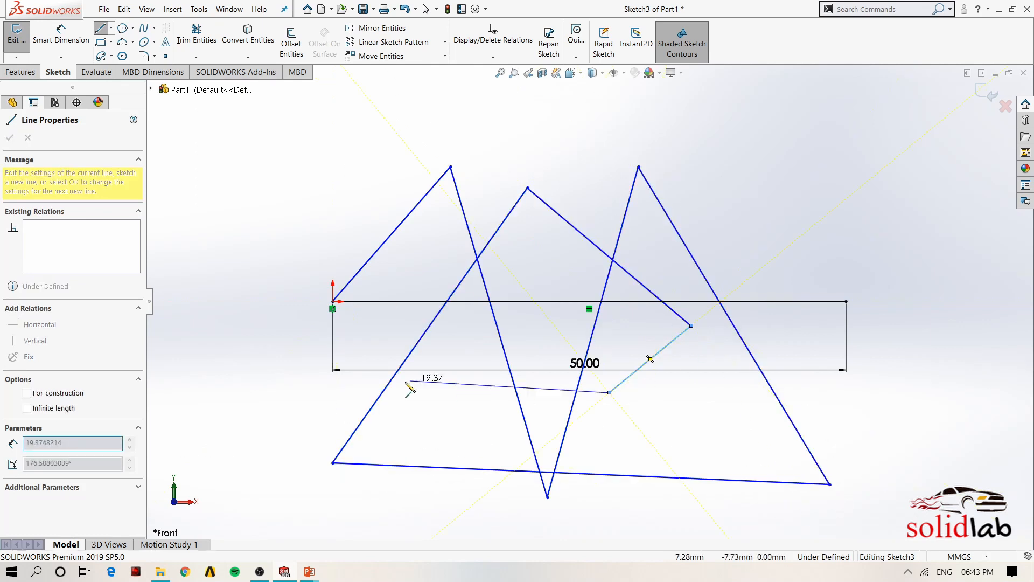
{"action": "left_click", "coordinate": [610, 392]}
{"action": "left_click", "coordinate": [450, 319]}
{"action": "left_click", "coordinate": [537, 228]}
{"action": "key", "text": "Escape"}
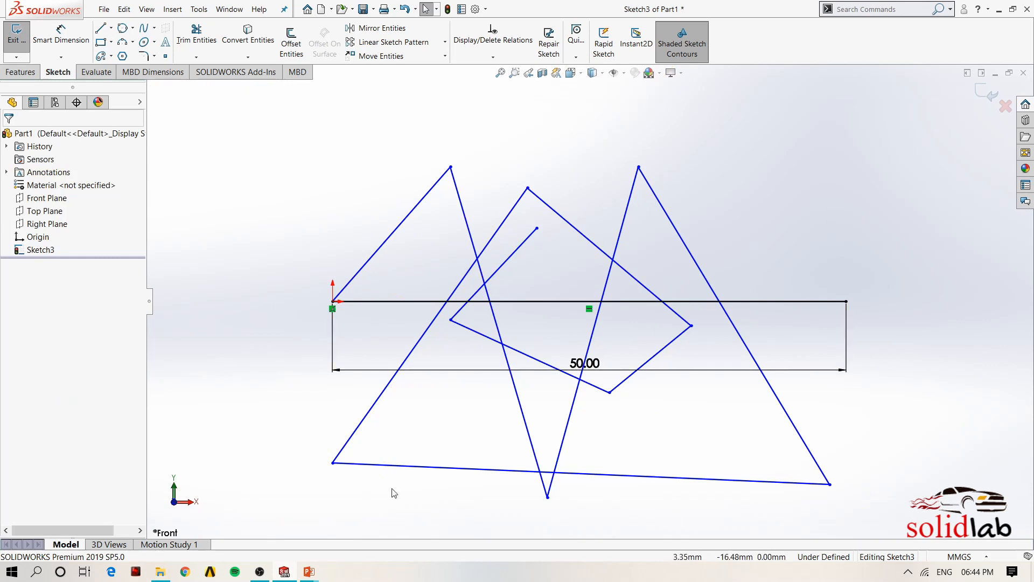
Step: Exit the sketch, discarding the changes made in this edit
{"action": "left_click", "coordinate": [1007, 107]}
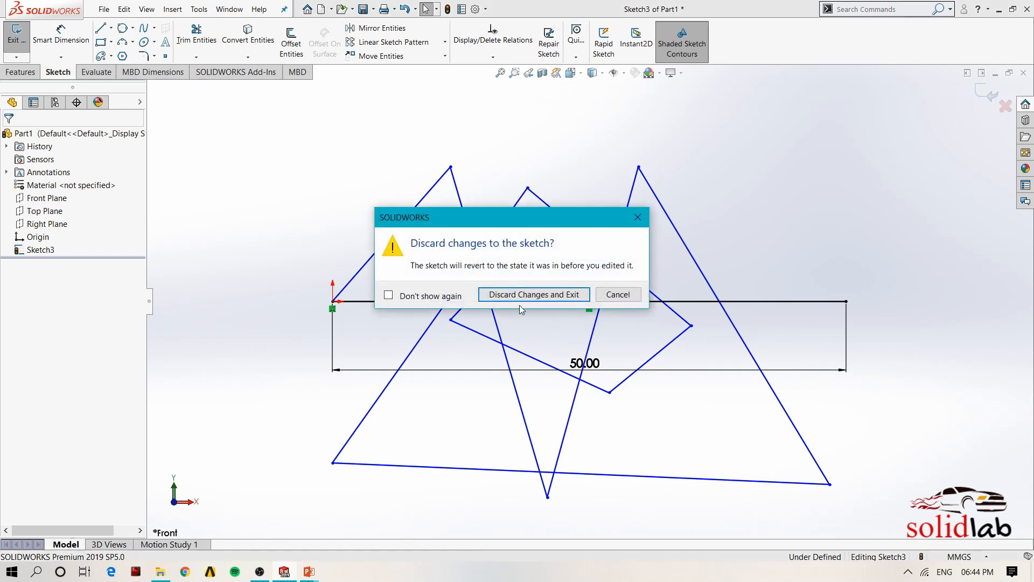
{"action": "left_click", "coordinate": [520, 297]}
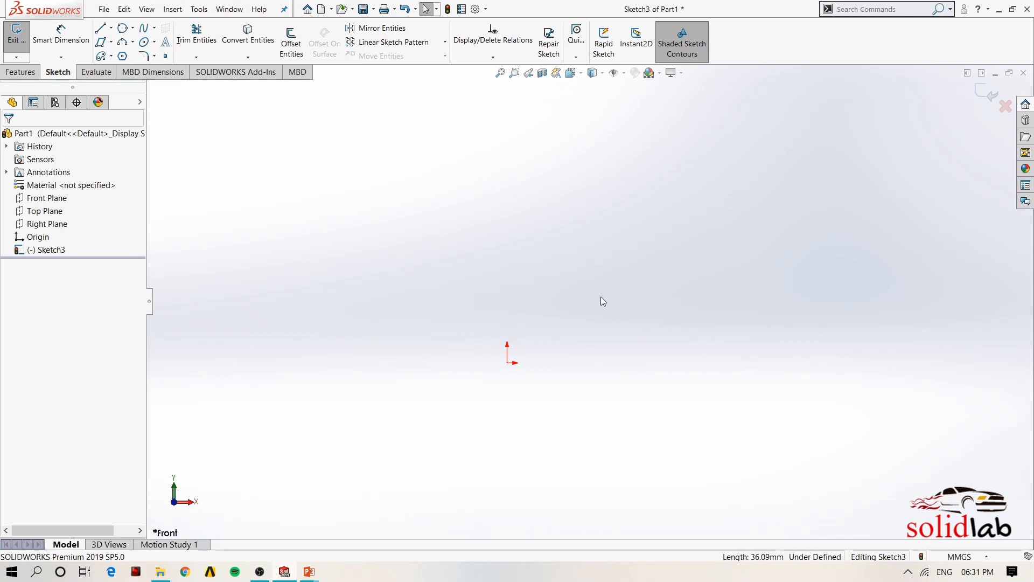
Step: Sketch a horizontal line about 38 mm long starting at the origin
{"action": "left_click", "coordinate": [100, 28]}
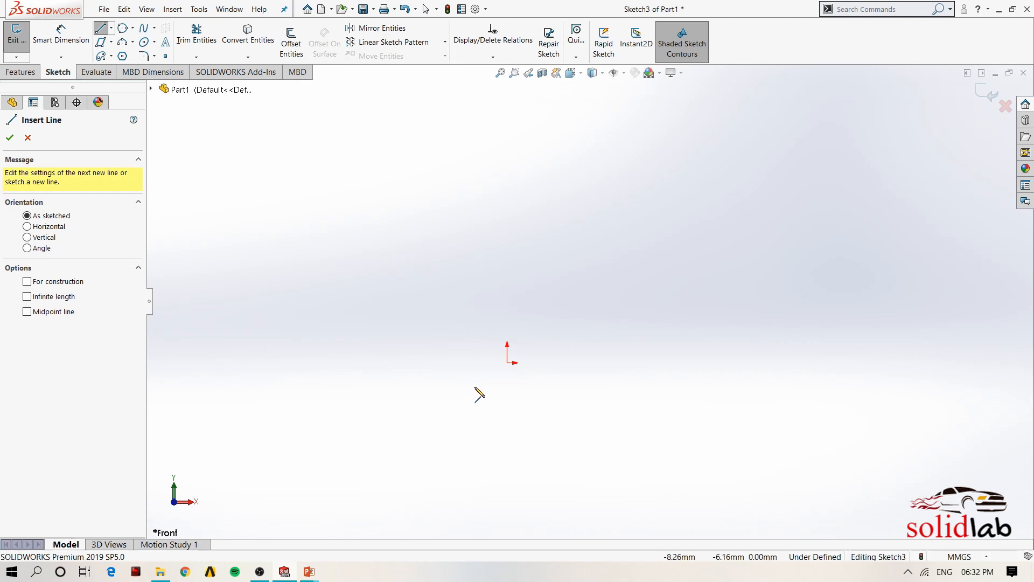
{"action": "left_click", "coordinate": [507, 362]}
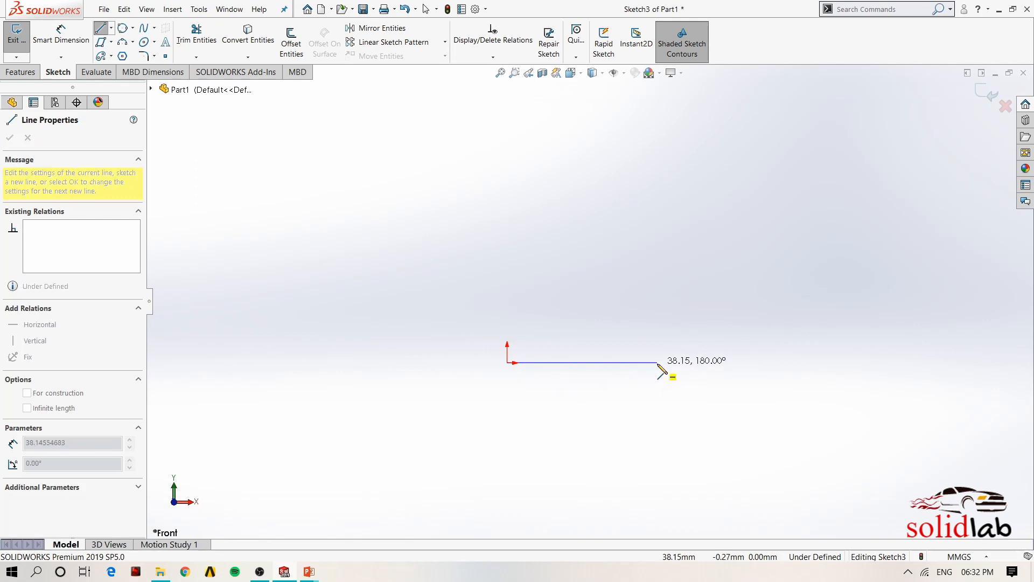
{"action": "left_click", "coordinate": [658, 363]}
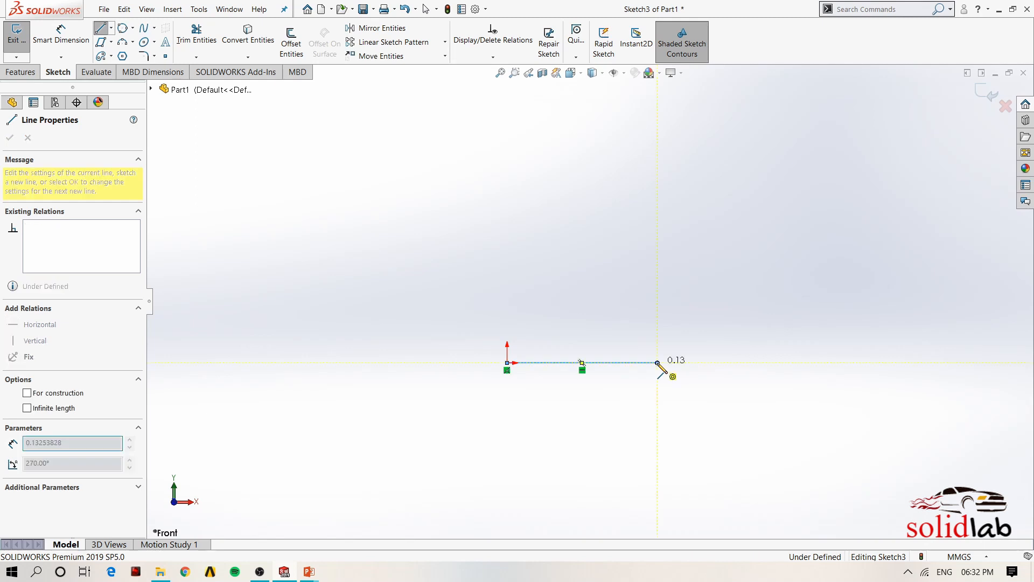
{"action": "key", "text": "Escape"}
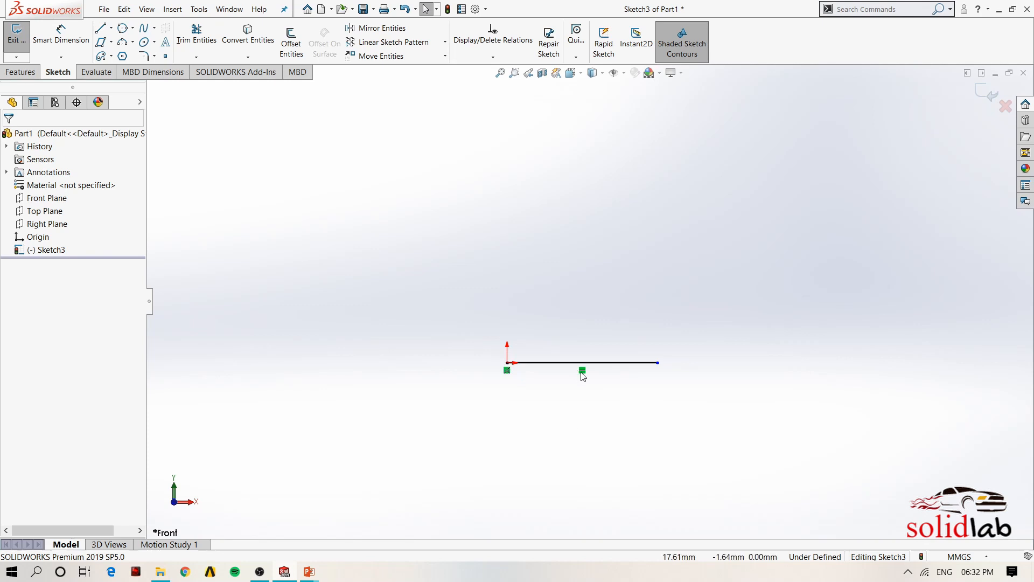
Step: Delete the line's Horizontal relation and move its free end upward so the line slopes about 11°
{"action": "left_click", "coordinate": [585, 374]}
{"action": "left_click", "coordinate": [608, 407]}
{"action": "left_click", "coordinate": [583, 372]}
{"action": "left_click", "coordinate": [587, 393]}
{"action": "left_click", "coordinate": [583, 371]}
{"action": "left_click", "coordinate": [588, 373]}
{"action": "left_click", "coordinate": [585, 372]}
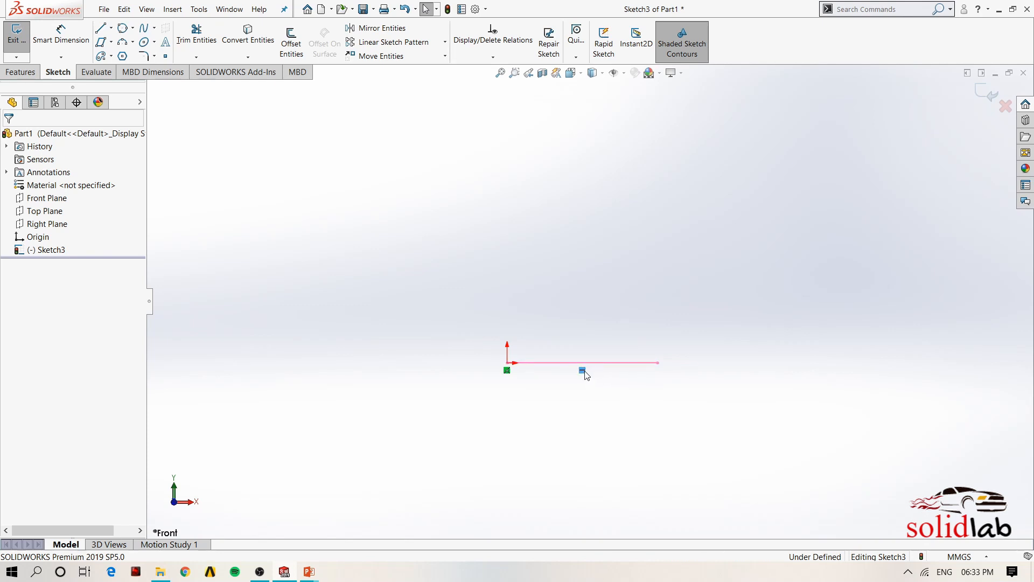
{"action": "key", "text": "Delete"}
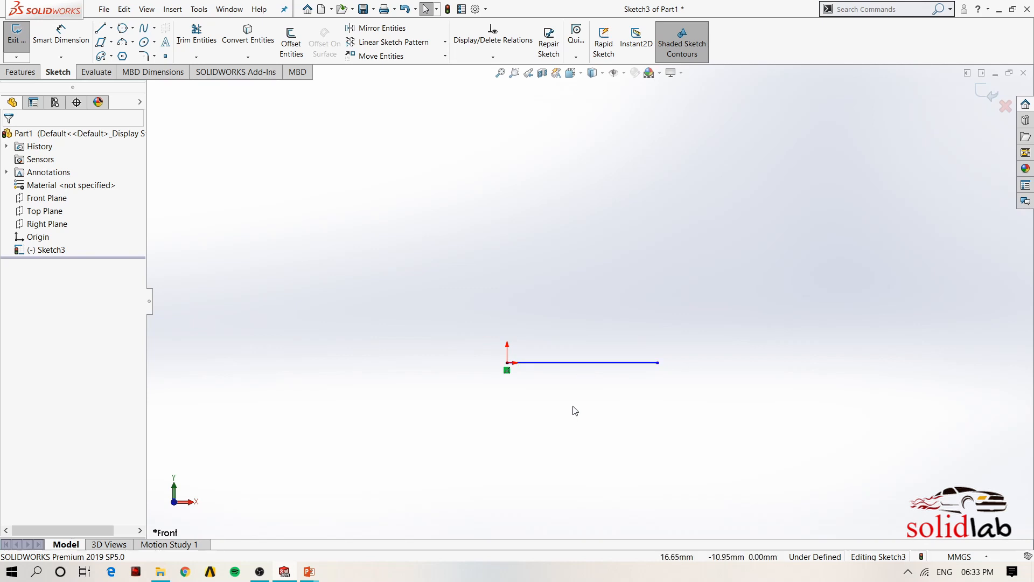
{"action": "left_click_drag", "start_coordinate": [653, 365], "coordinate": [653, 334]}
{"action": "left_click", "coordinate": [636, 421]}
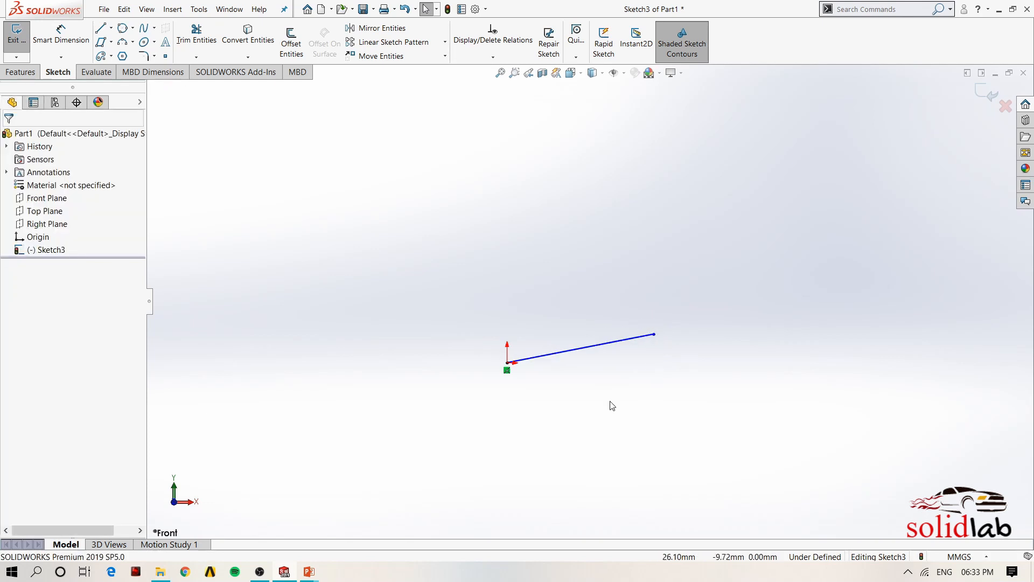
Step: Apply a Horizontal relation to the sloped line
{"action": "left_click", "coordinate": [597, 346]}
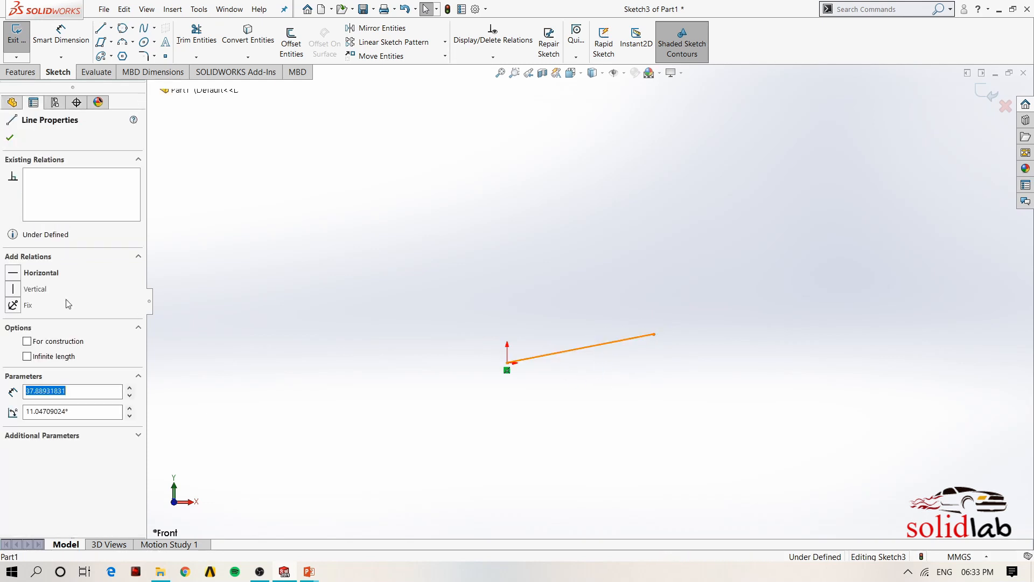
{"action": "left_click", "coordinate": [18, 272]}
{"action": "left_click", "coordinate": [580, 405]}
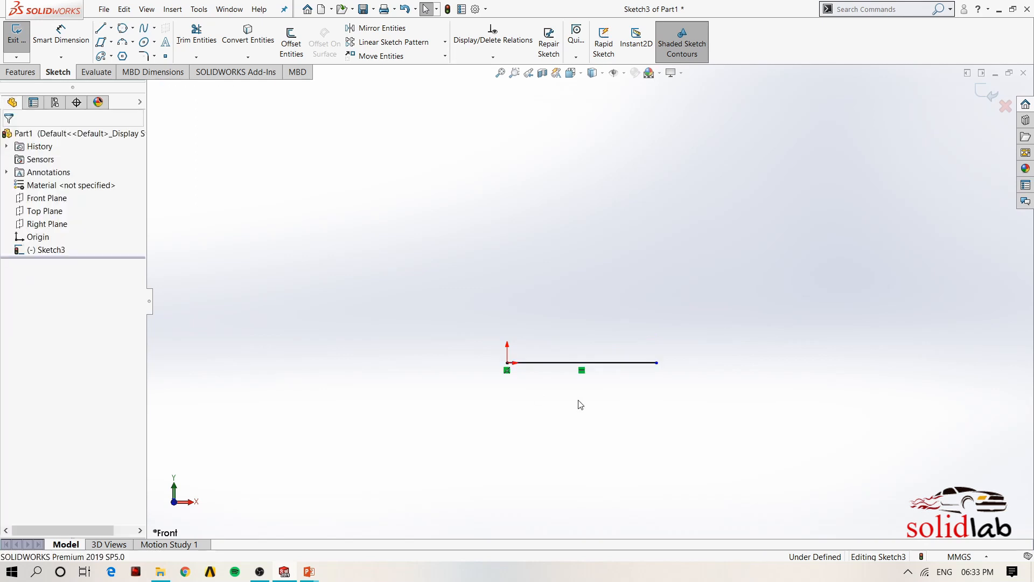
Step: Sketch two connected slanted lines from the horizontal line's free end, the second perpendicular to the first, and check their Perpendicular relation
{"action": "key", "text": "l"}
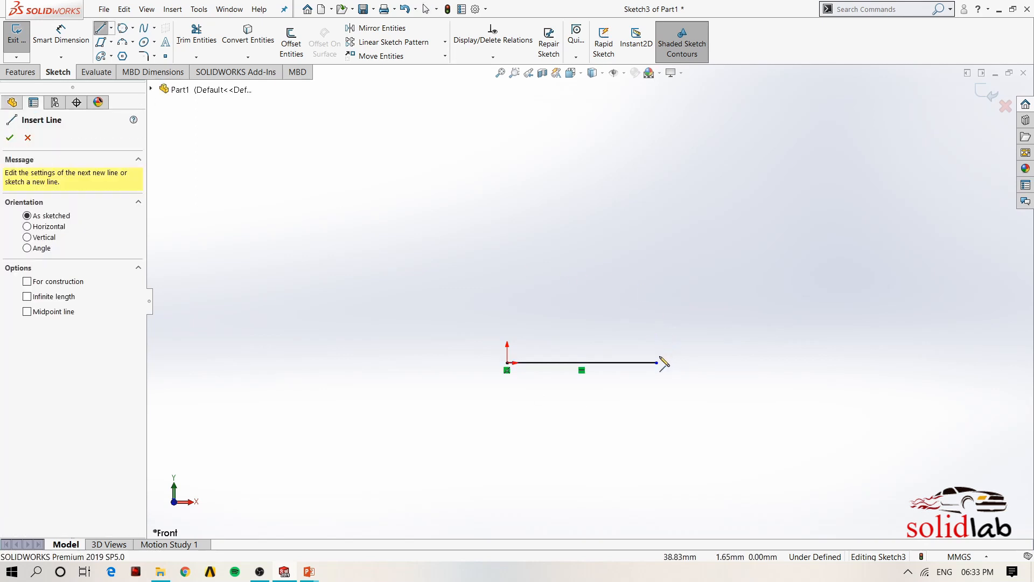
{"action": "left_click", "coordinate": [657, 363]}
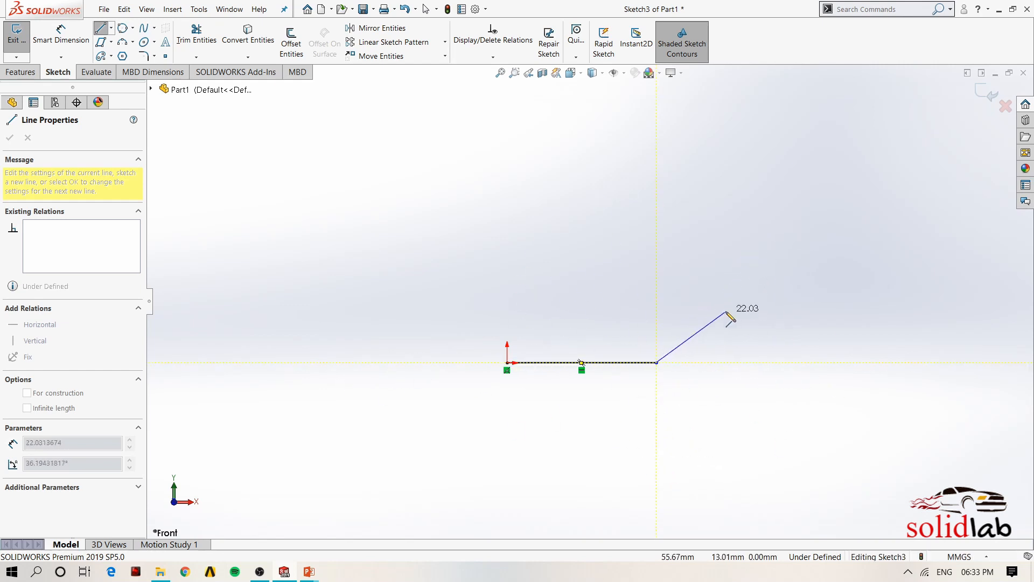
{"action": "left_click", "coordinate": [578, 297]}
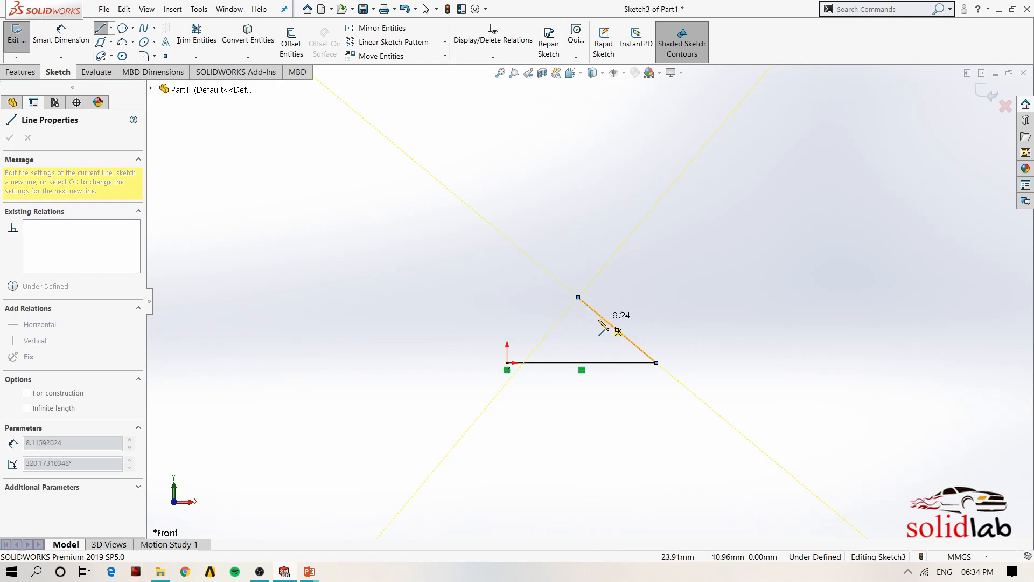
{"action": "left_click", "coordinate": [650, 212]}
{"action": "key", "text": "Escape"}
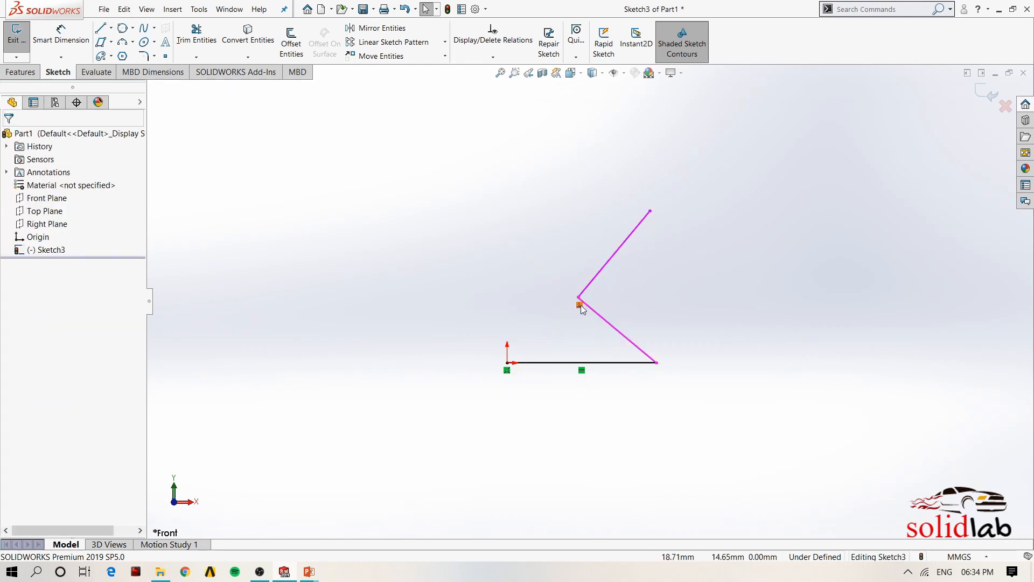
{"action": "left_click", "coordinate": [580, 306]}
{"action": "left_click", "coordinate": [896, 346]}
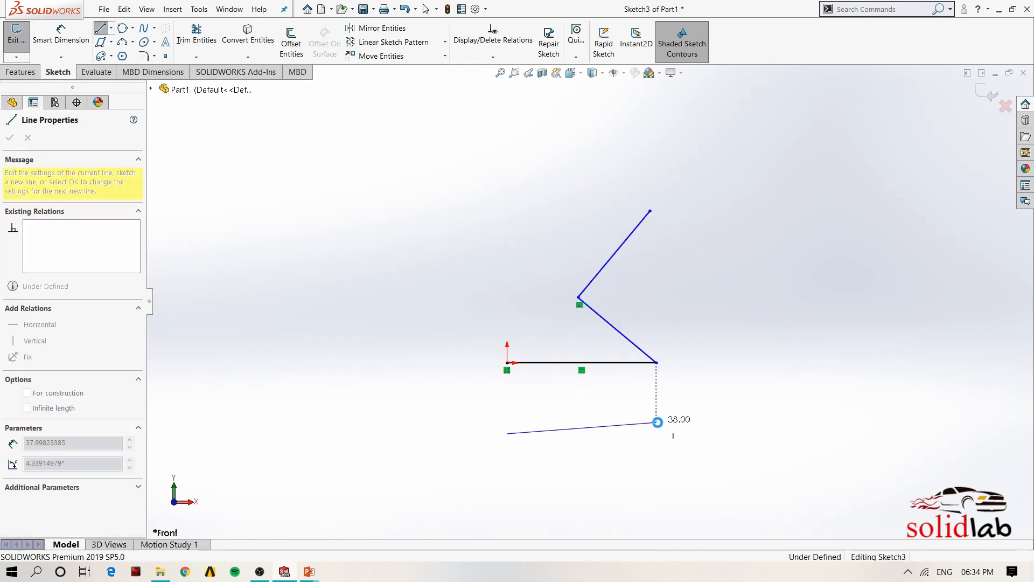
Step: Sketch a separate horizontal line about 53 mm long below the first one, starting beneath the origin
{"action": "key", "text": "Escape"}
{"action": "left_click", "coordinate": [102, 30]}
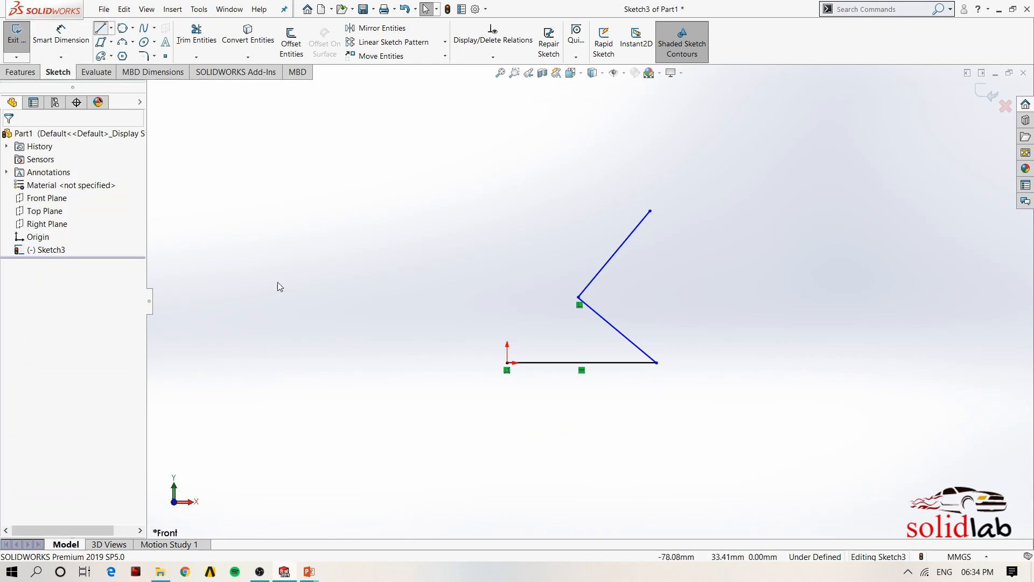
{"action": "left_click", "coordinate": [507, 418]}
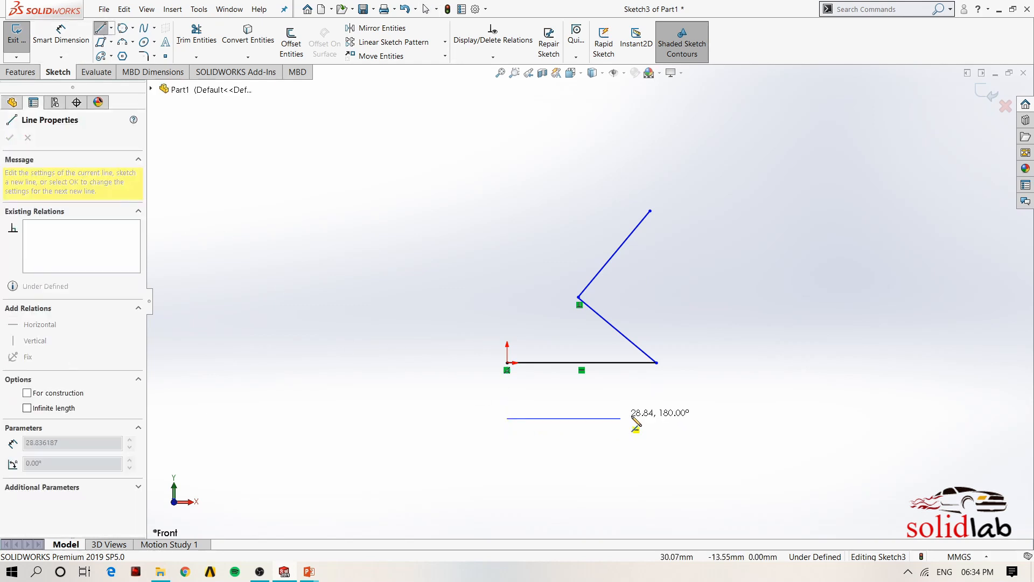
{"action": "left_click", "coordinate": [717, 418]}
{"action": "key", "text": "Escape"}
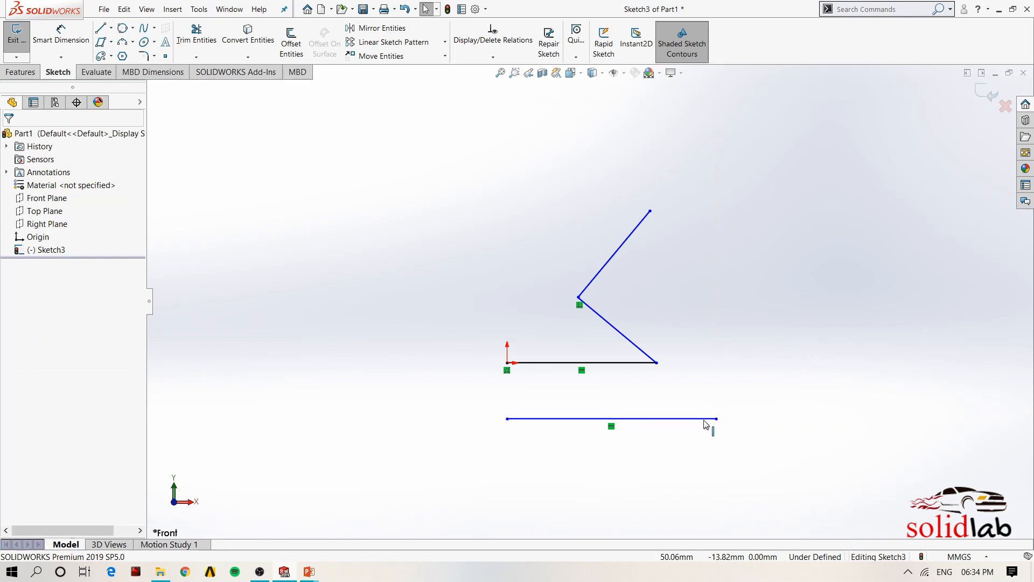
Step: Add an Equal relation between the two horizontal lines
{"action": "left_click", "coordinate": [693, 419]}
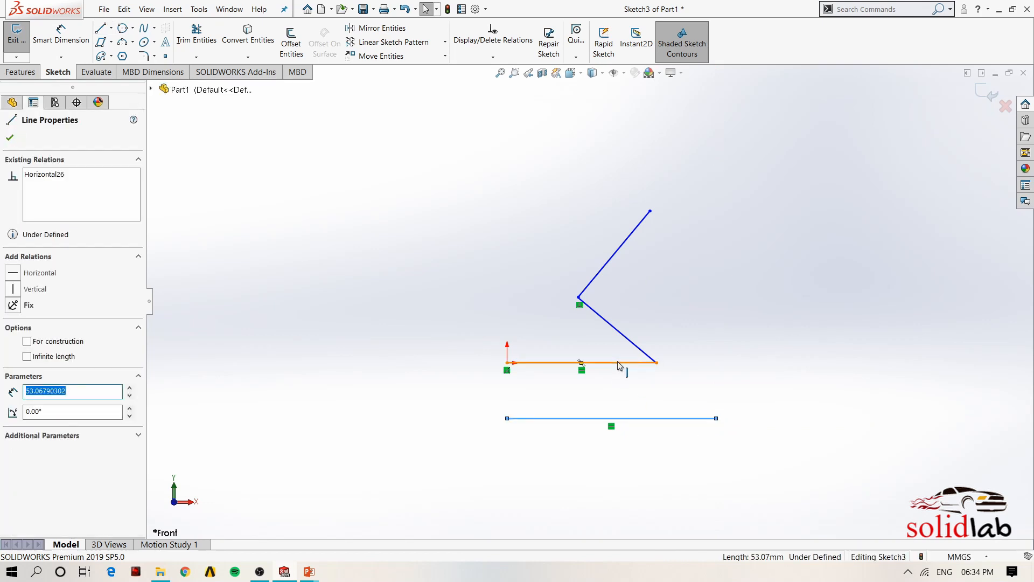
{"action": "left_click", "coordinate": [619, 366], "text": "ctrl"}
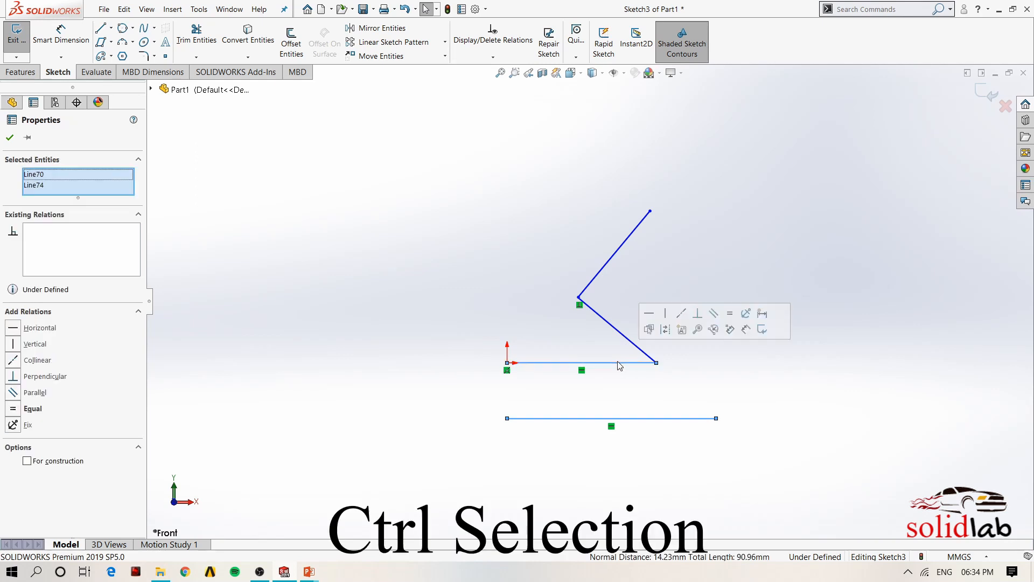
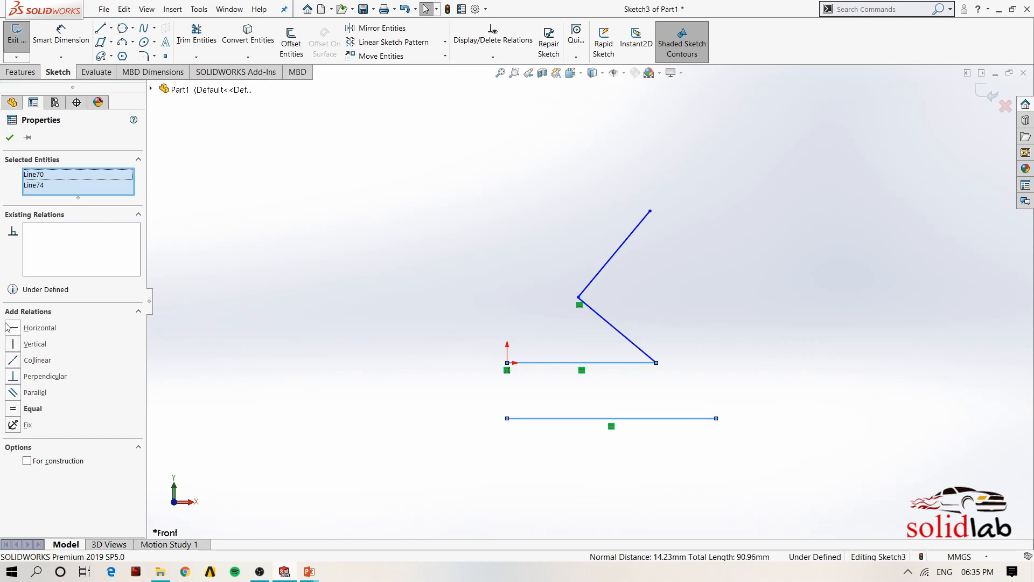
{"action": "left_click", "coordinate": [16, 412]}
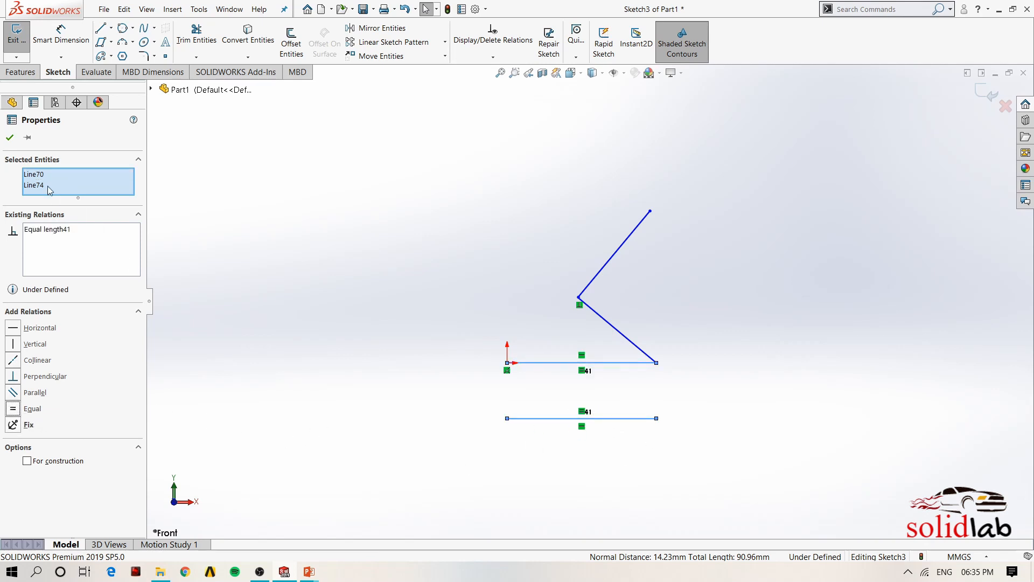
{"action": "left_click", "coordinate": [9, 137]}
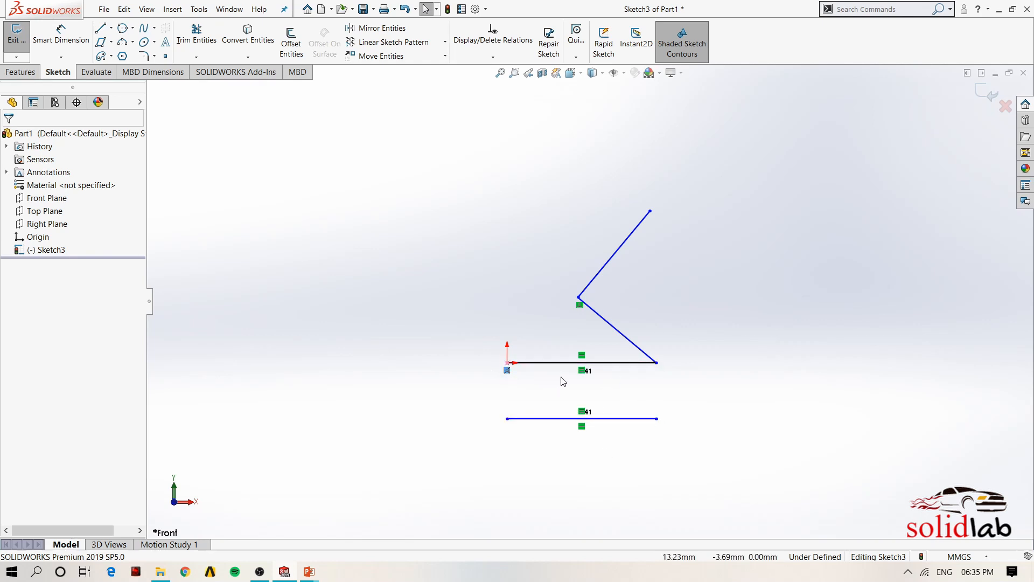
{"action": "left_click", "coordinate": [616, 459]}
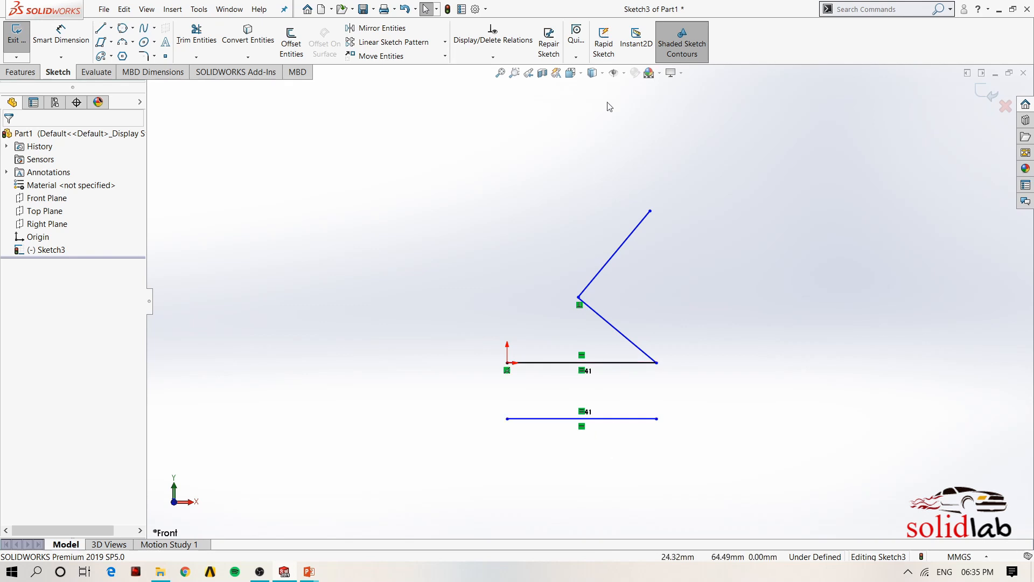
Step: Hide the sketch relation symbols in the view, and check the relations on the lower horizontal line
{"action": "left_click", "coordinate": [624, 73]}
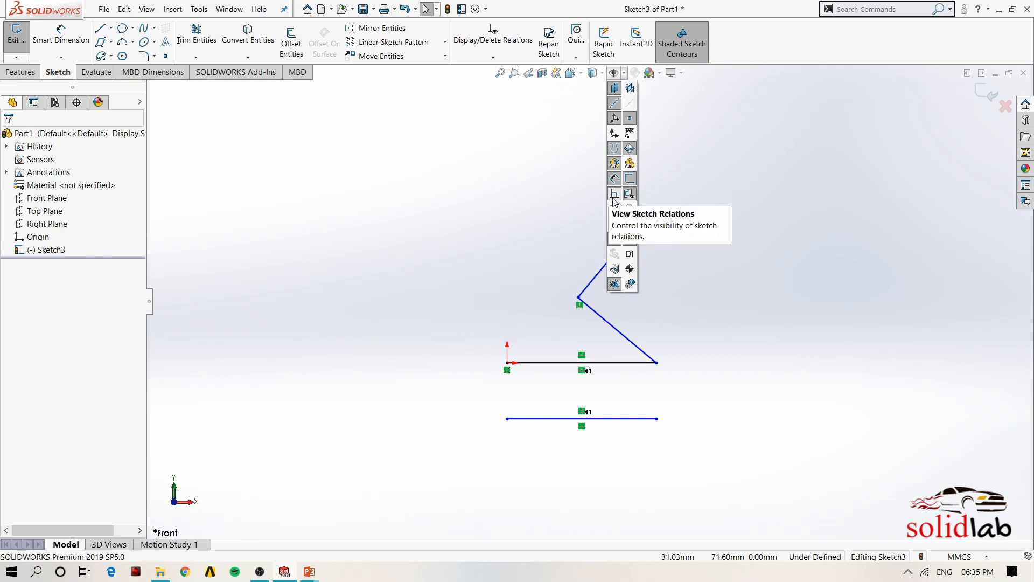
{"action": "left_click", "coordinate": [615, 195]}
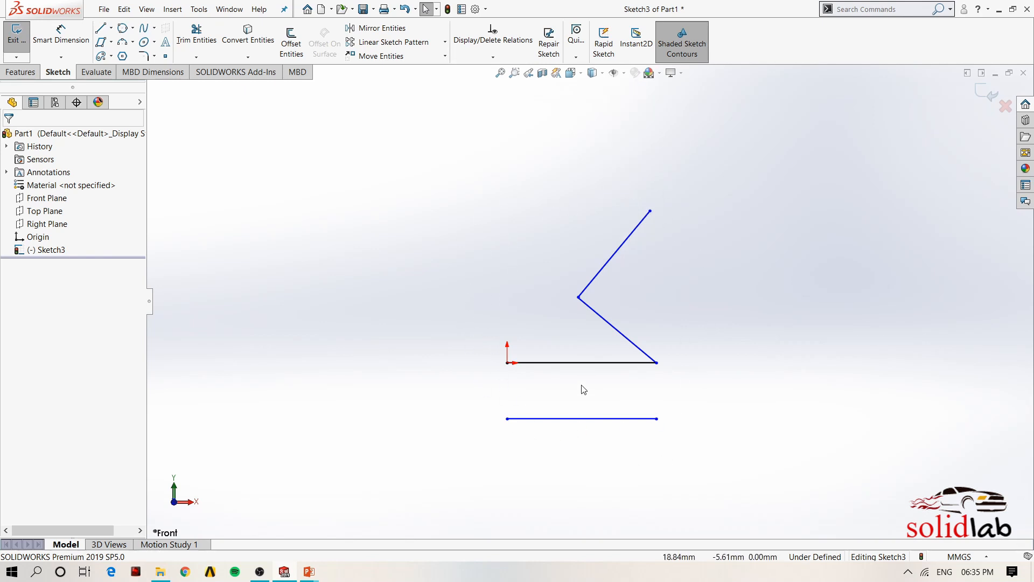
{"action": "left_click", "coordinate": [602, 422]}
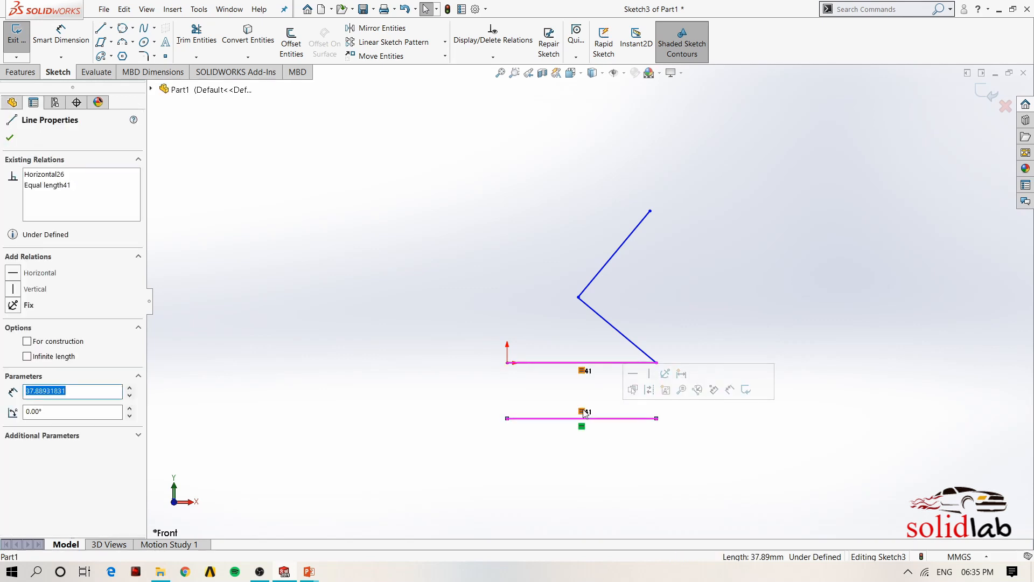
{"action": "left_click", "coordinate": [615, 438]}
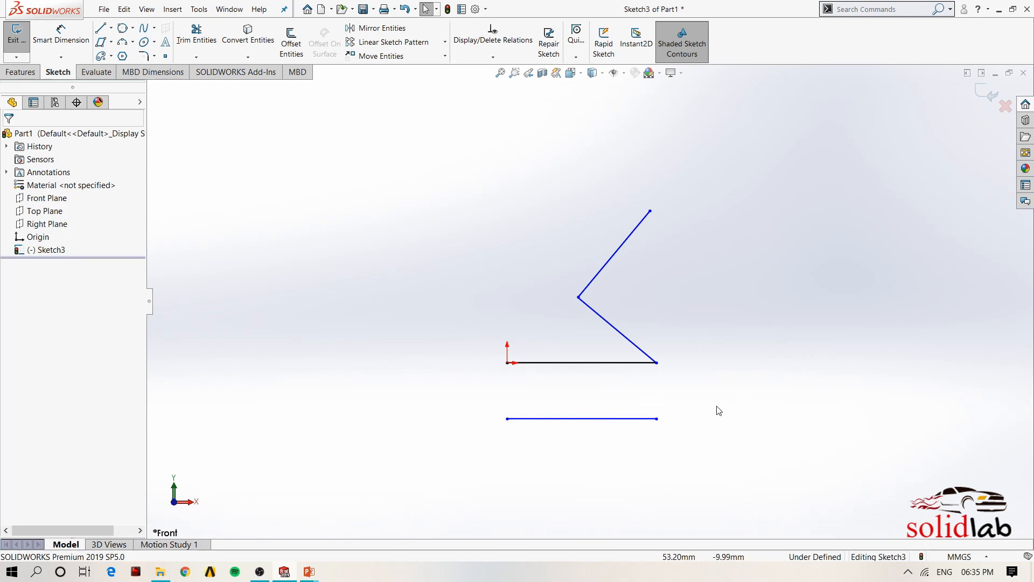
Step: Show the sketch relation symbols again, and sketch a slightly sloping line about 23 mm long from the upper free endpoint
{"action": "left_click", "coordinate": [623, 73]}
{"action": "left_click", "coordinate": [625, 196]}
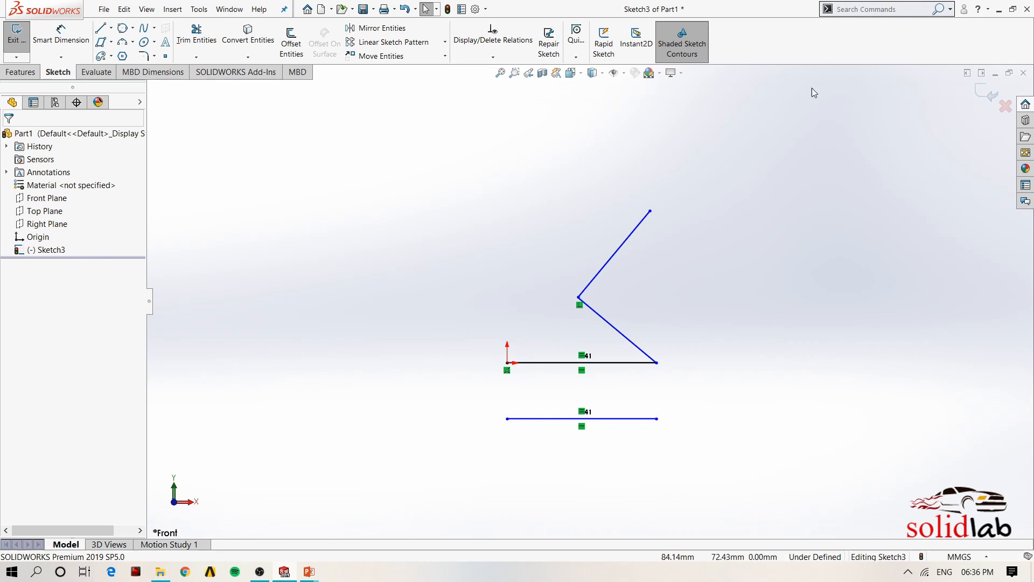
{"action": "left_click", "coordinate": [100, 28]}
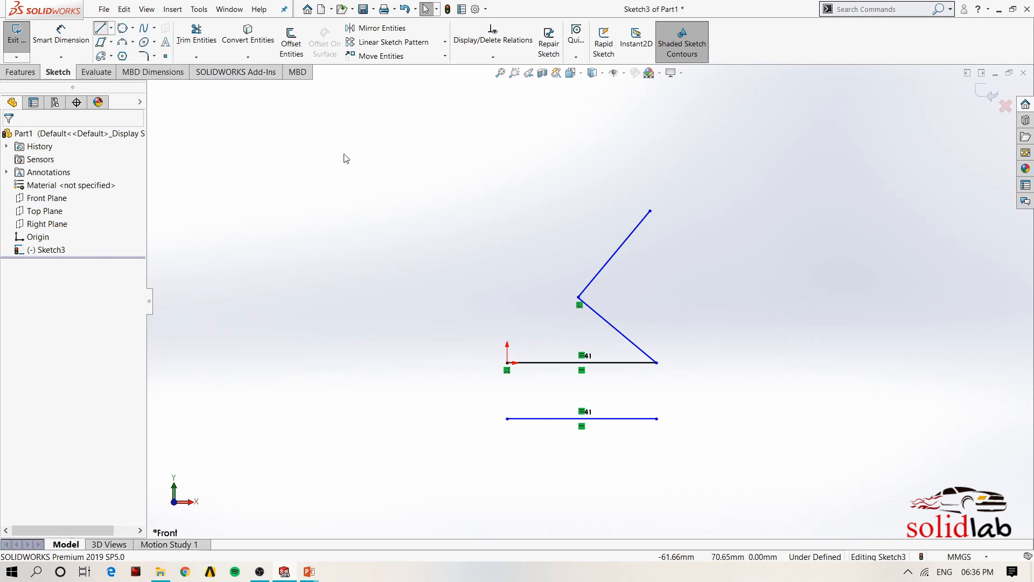
{"action": "left_click", "coordinate": [650, 211]}
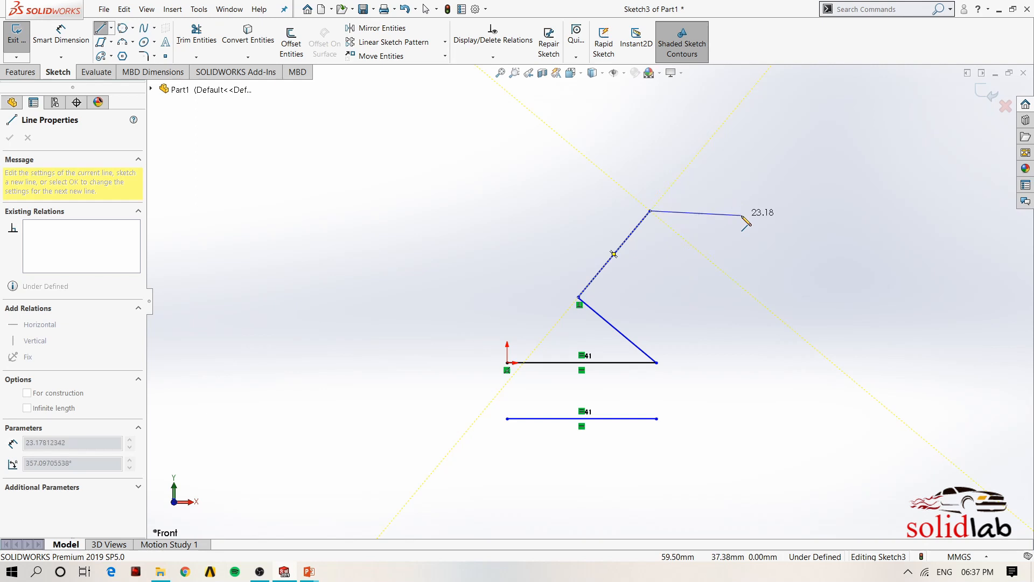
{"action": "left_click", "coordinate": [742, 215]}
{"action": "key", "text": "Escape"}
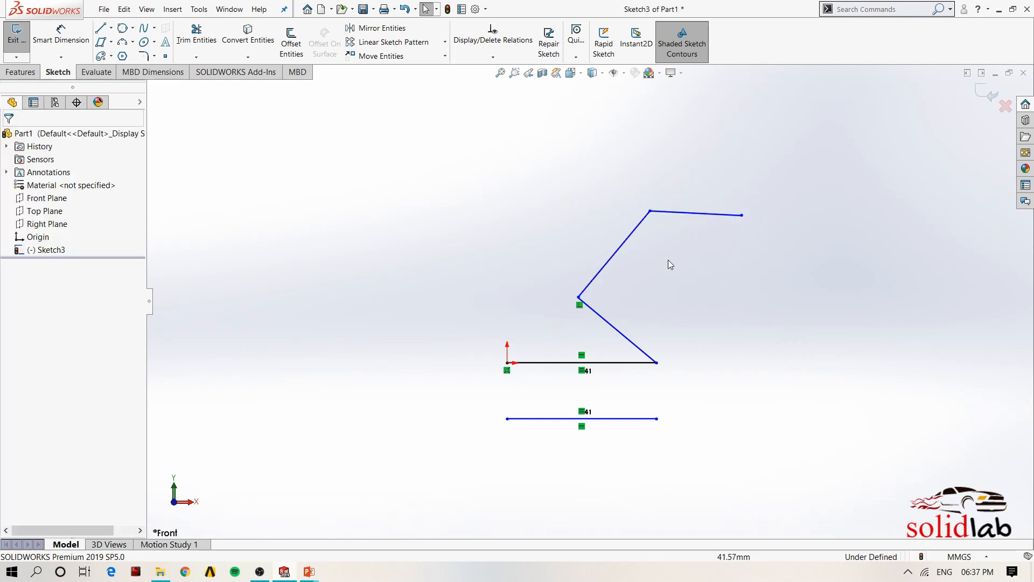
Step: Add a Perpendicular relation between the new line and the slanted line it is connected to
{"action": "left_click", "coordinate": [680, 215]}
{"action": "left_click", "coordinate": [637, 227], "text": "ctrl"}
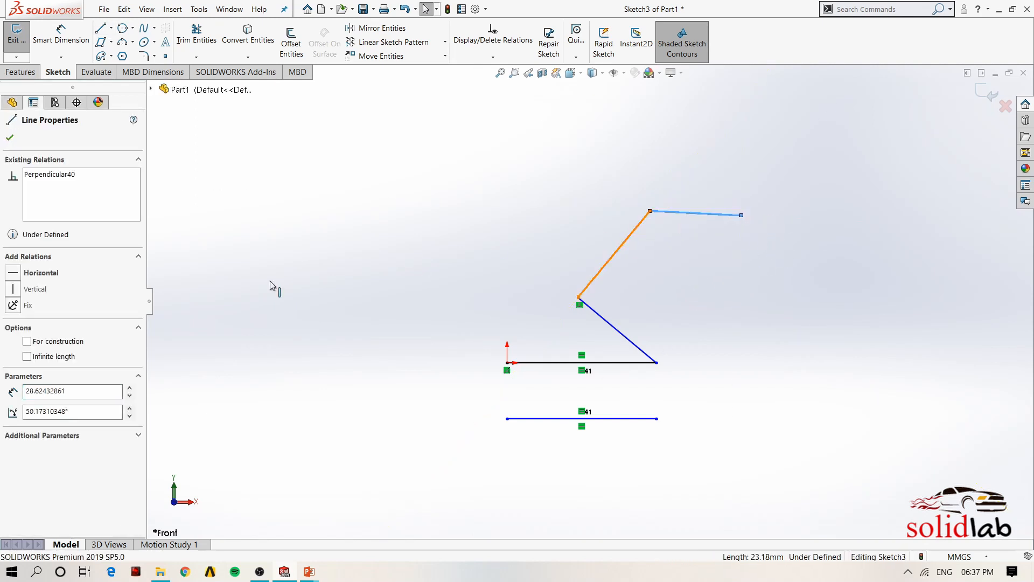
{"action": "left_click", "coordinate": [15, 376]}
{"action": "left_click", "coordinate": [575, 243]}
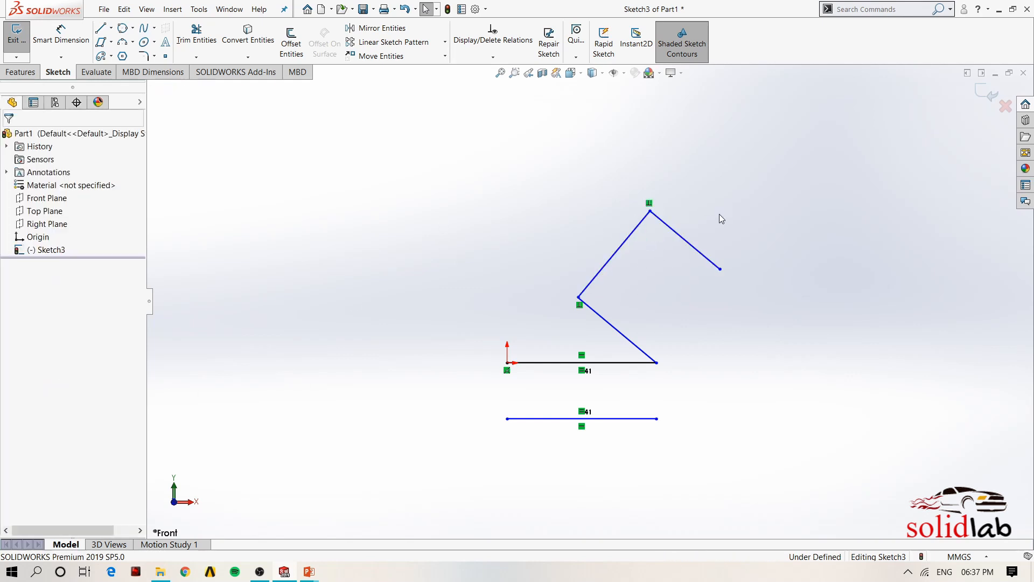
Step: Check the existing relations of the new perpendicular line, and select all the sketch lines
{"action": "left_click", "coordinate": [689, 243]}
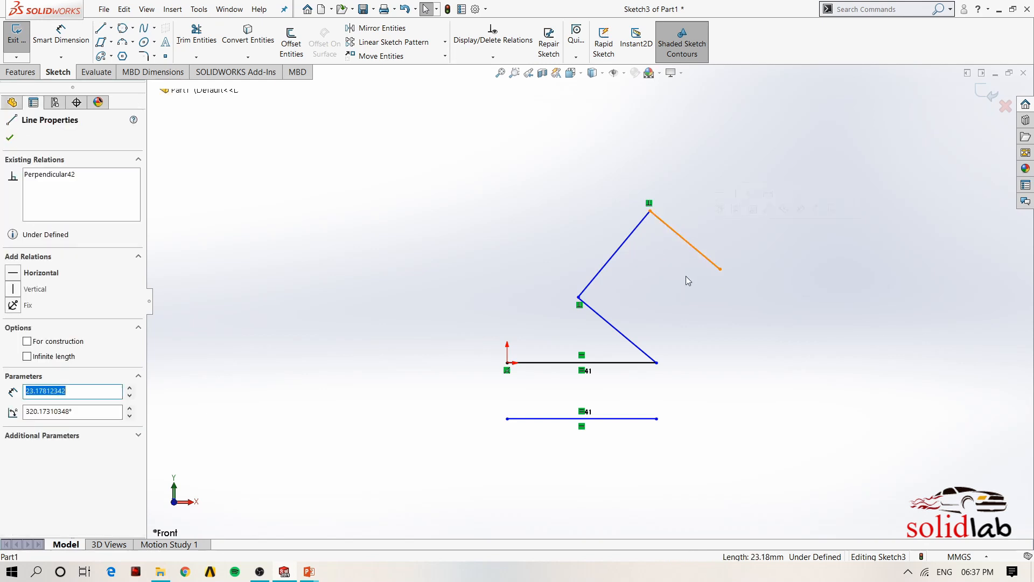
{"action": "left_click", "coordinate": [670, 266]}
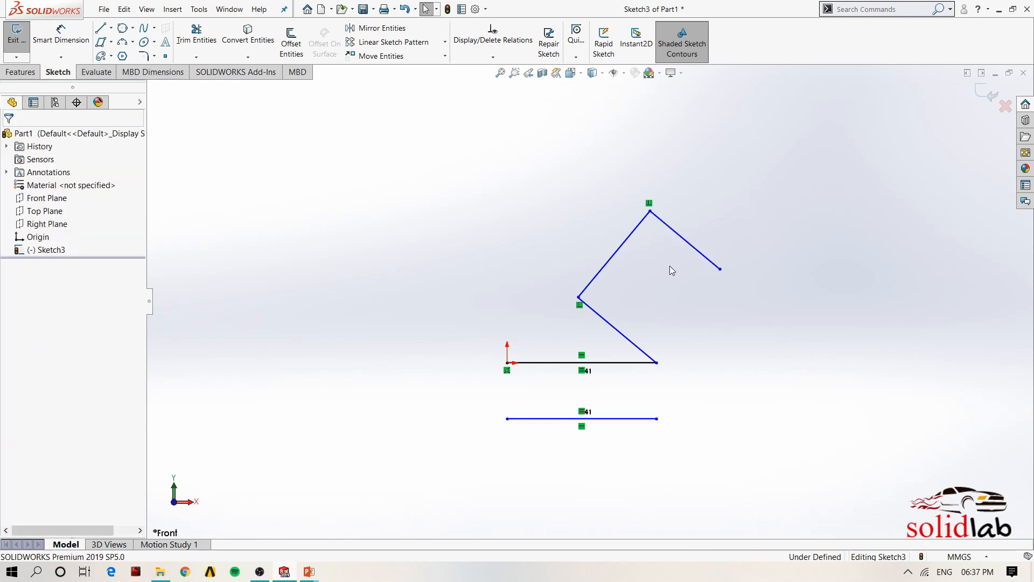
{"action": "left_click_drag", "start_coordinate": [781, 116], "coordinate": [425, 454]}
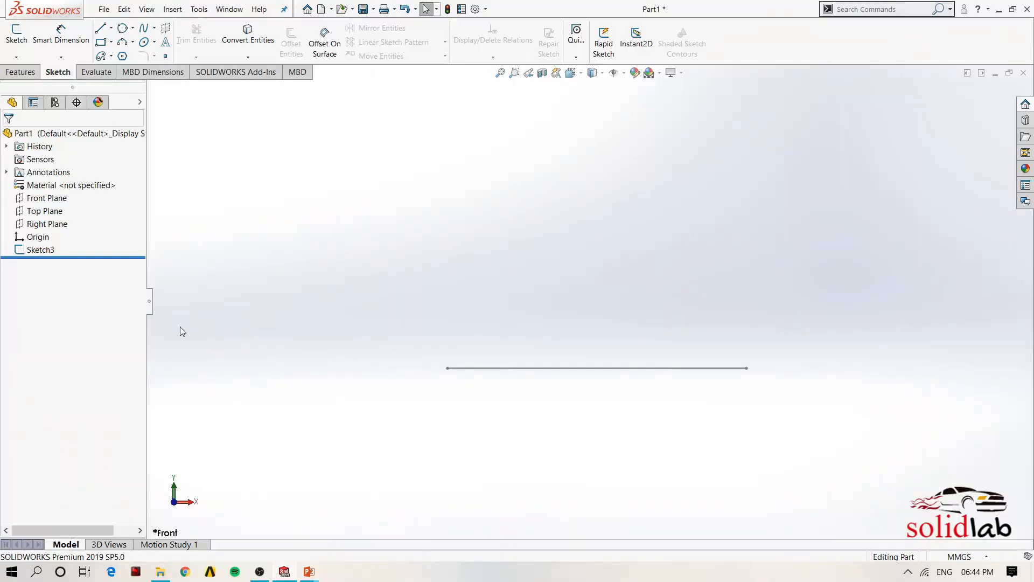
Step: Edit Sketch3 and sketch three connected lines that close a rectangle about 19.5 mm high above the 50 mm horizontal line
{"action": "left_click", "coordinate": [40, 249]}
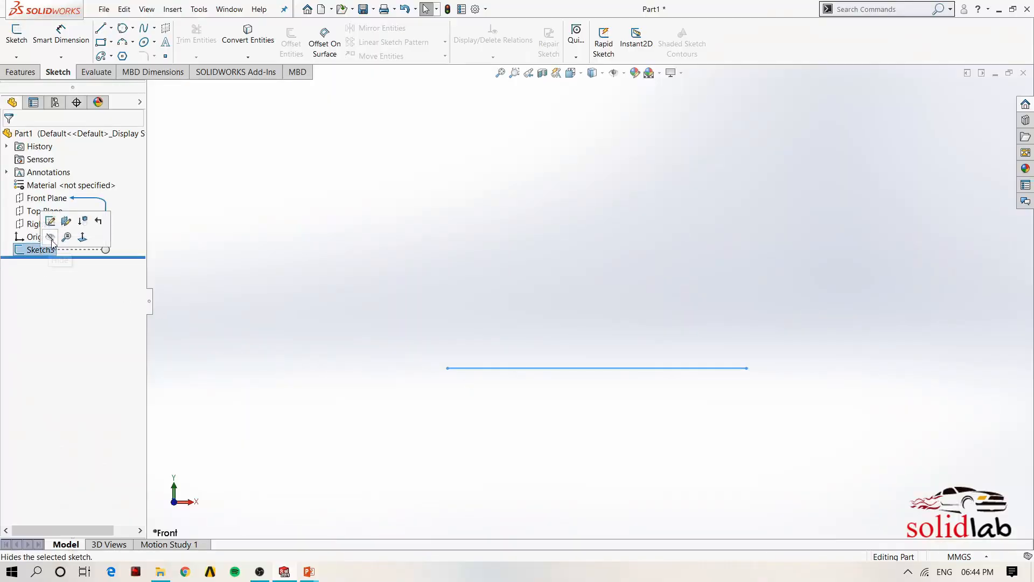
{"action": "left_click", "coordinate": [53, 222]}
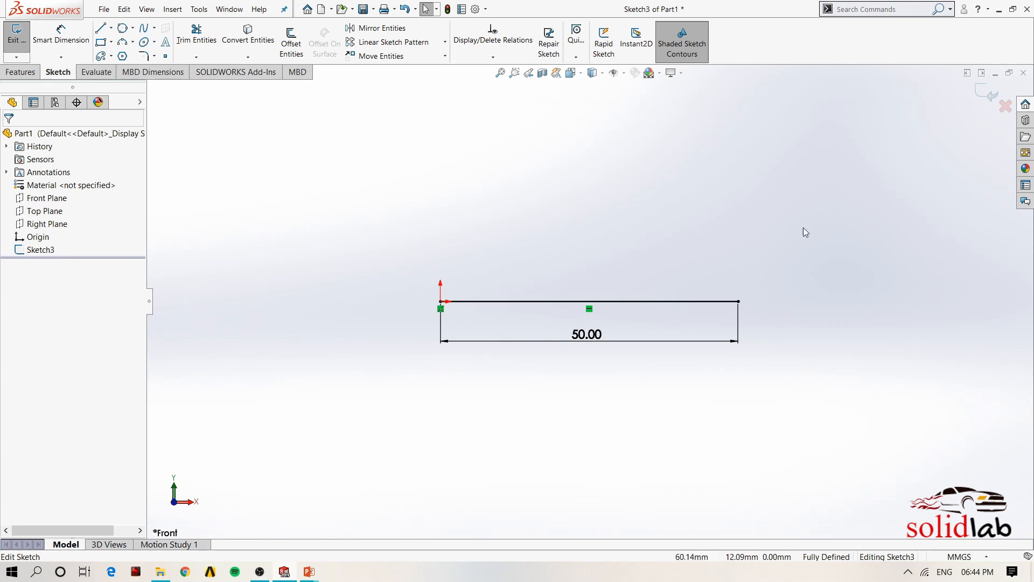
{"action": "key", "text": "l"}
{"action": "left_click", "coordinate": [102, 29]}
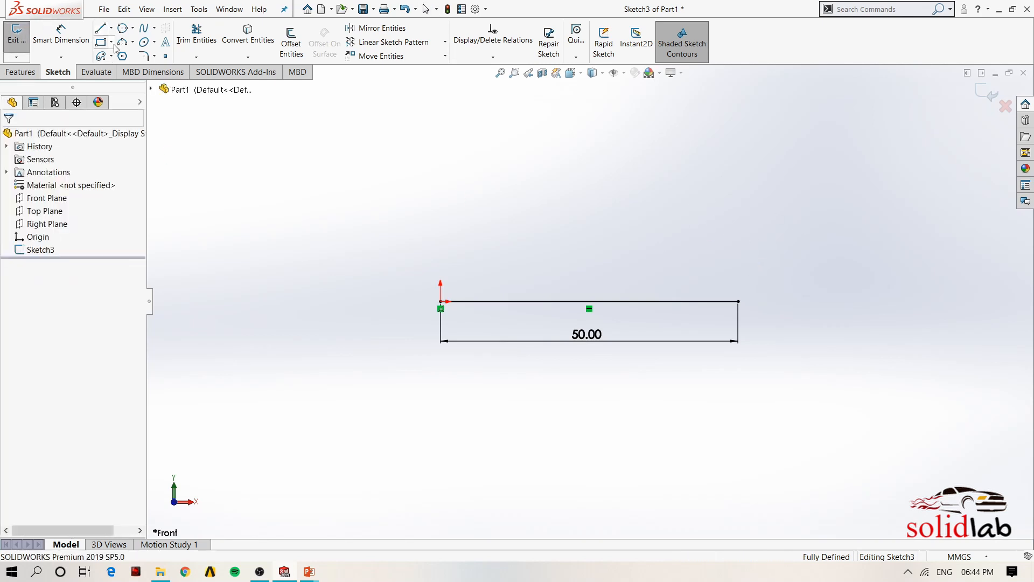
{"action": "left_click", "coordinate": [101, 29]}
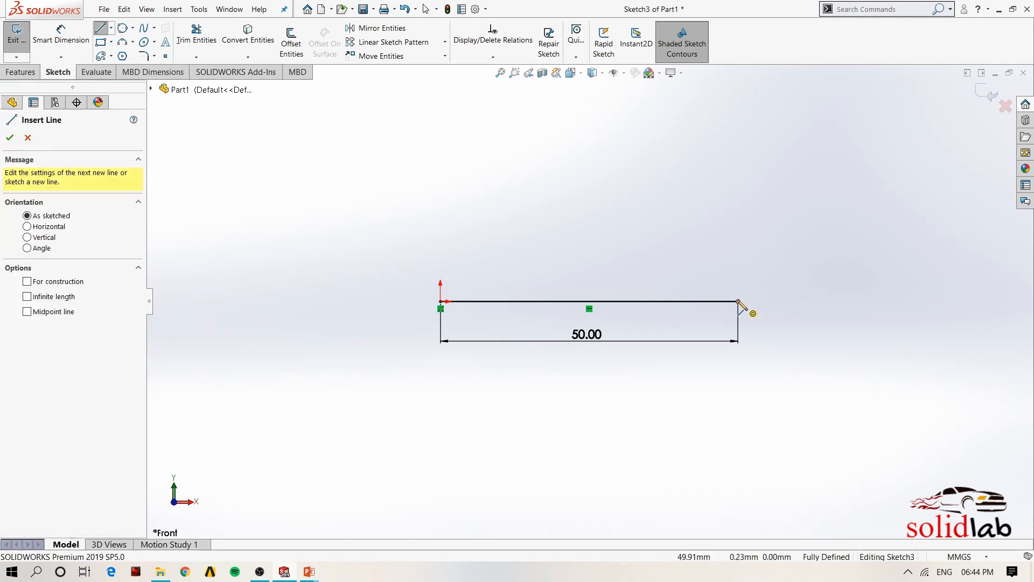
{"action": "left_click", "coordinate": [740, 302]}
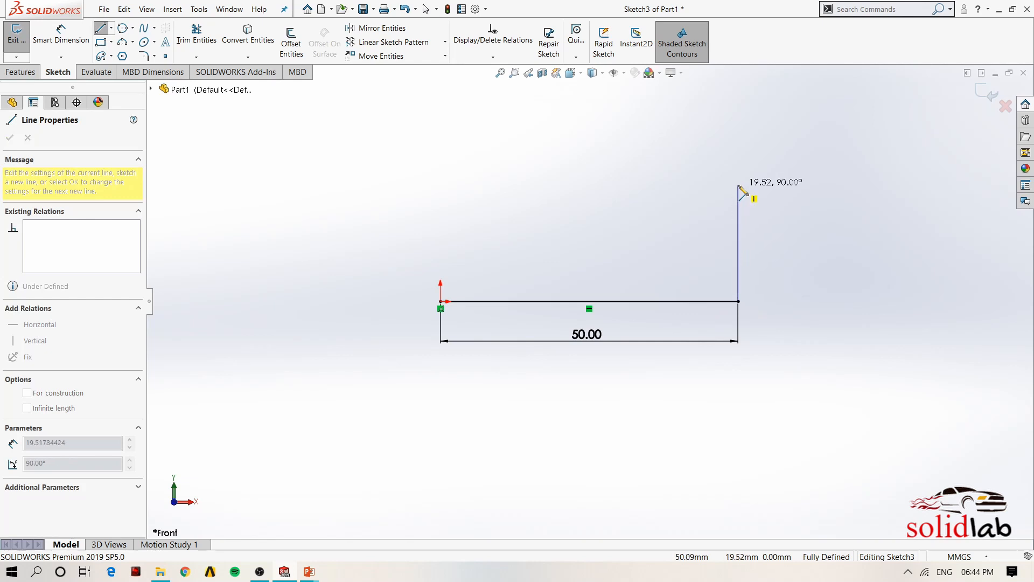
{"action": "left_click", "coordinate": [738, 185]}
{"action": "left_click", "coordinate": [440, 185]}
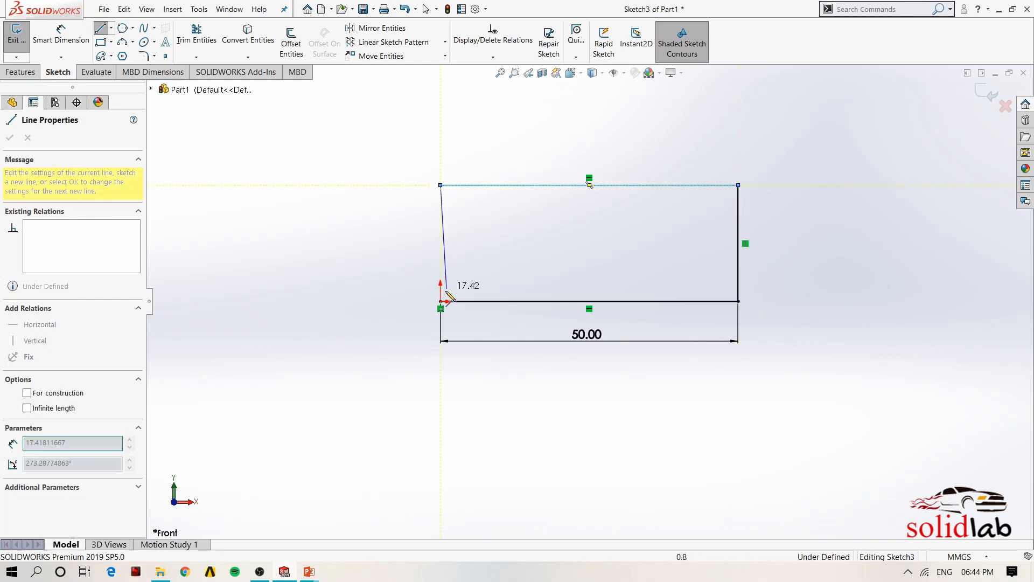
{"action": "left_click", "coordinate": [441, 301]}
{"action": "key", "text": "Escape"}
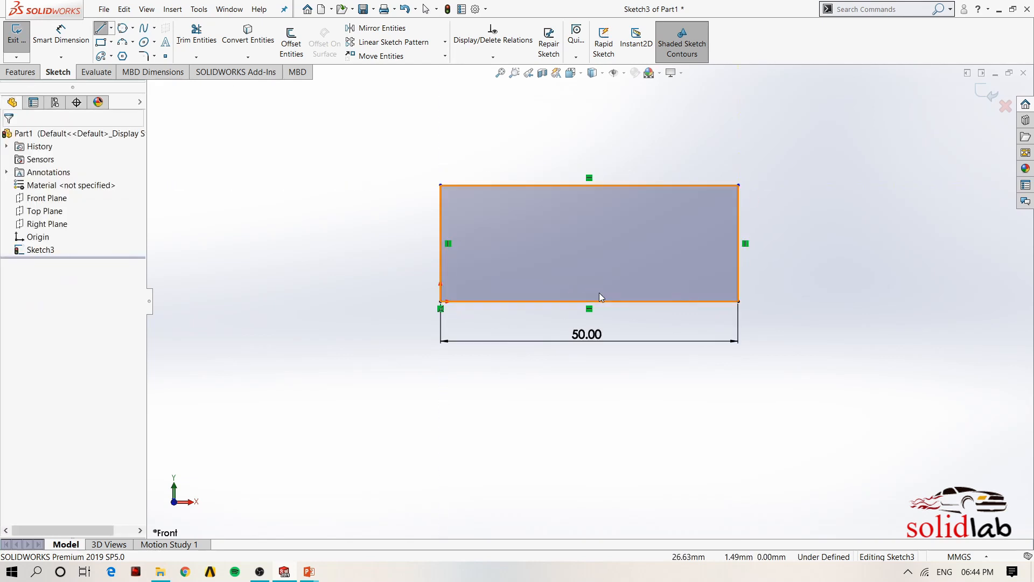
Step: Dimension the rectangle's right vertical side as 20 mm
{"action": "left_click", "coordinate": [66, 43]}
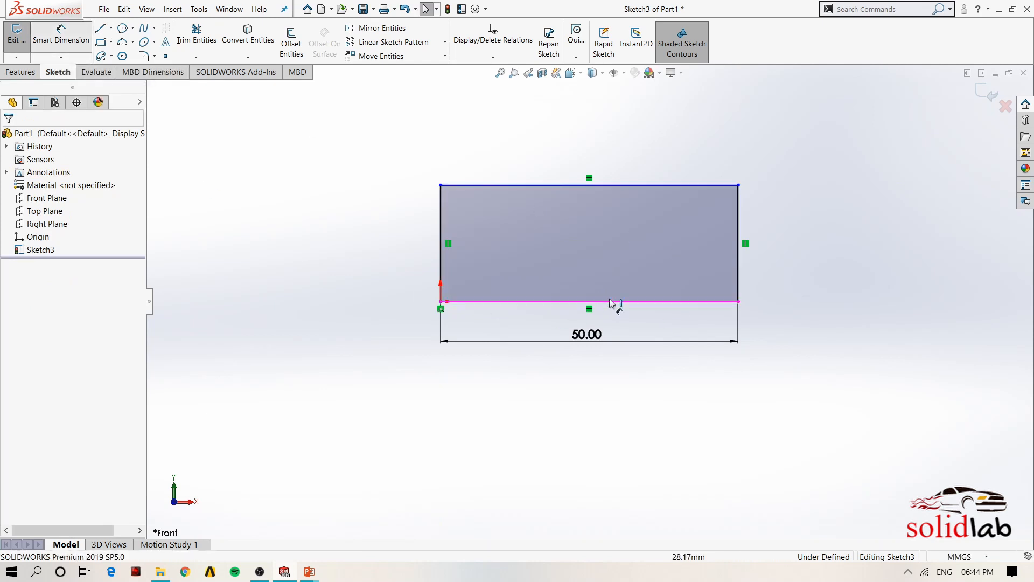
{"action": "left_click", "coordinate": [740, 237]}
{"action": "left_click", "coordinate": [801, 234]}
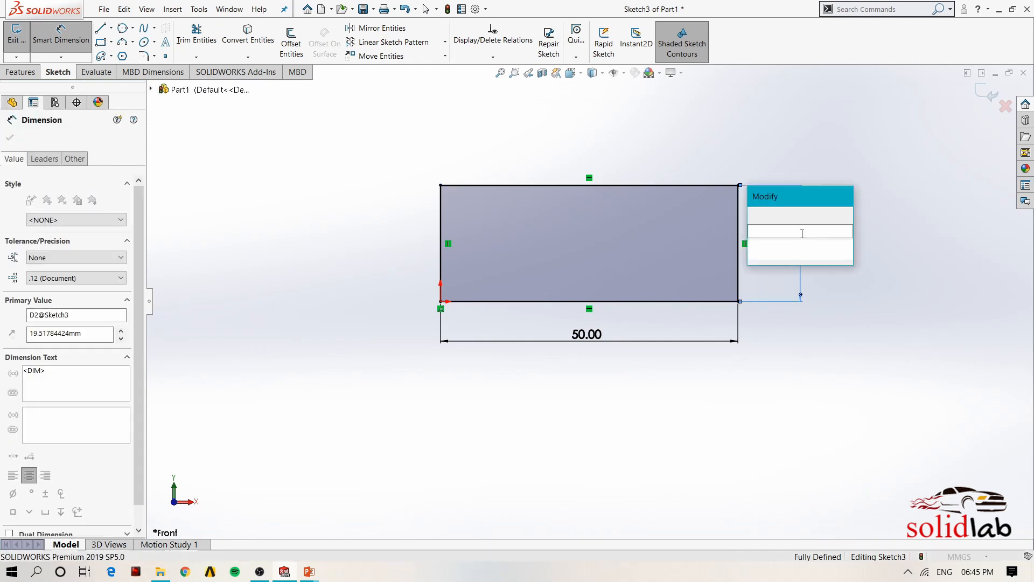
{"action": "type", "text": "20"}
{"action": "key", "text": "Return"}
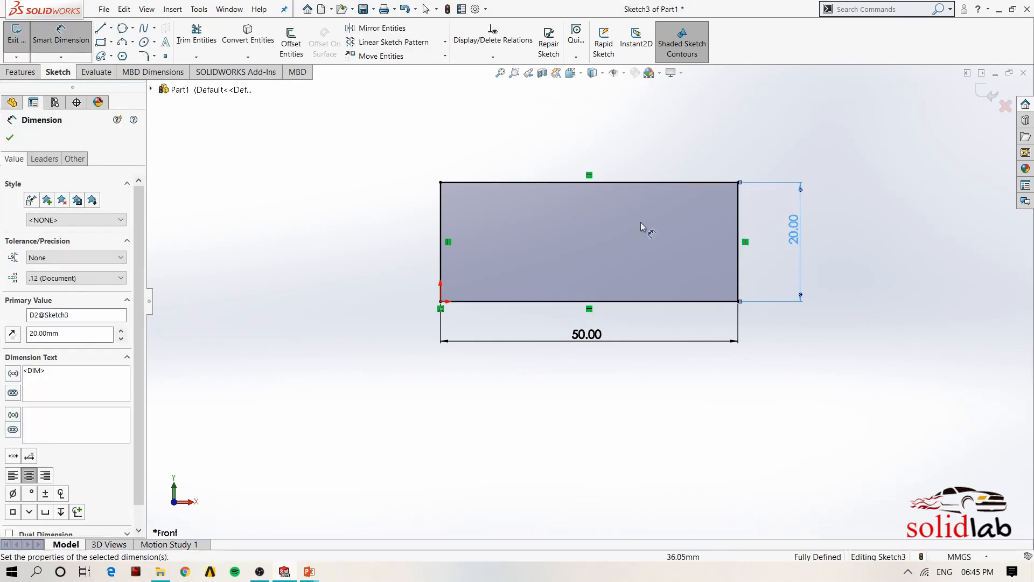
Step: Add a driven dimension to the rectangle's upper edge and center it closer to the edge
{"action": "left_click", "coordinate": [554, 183]}
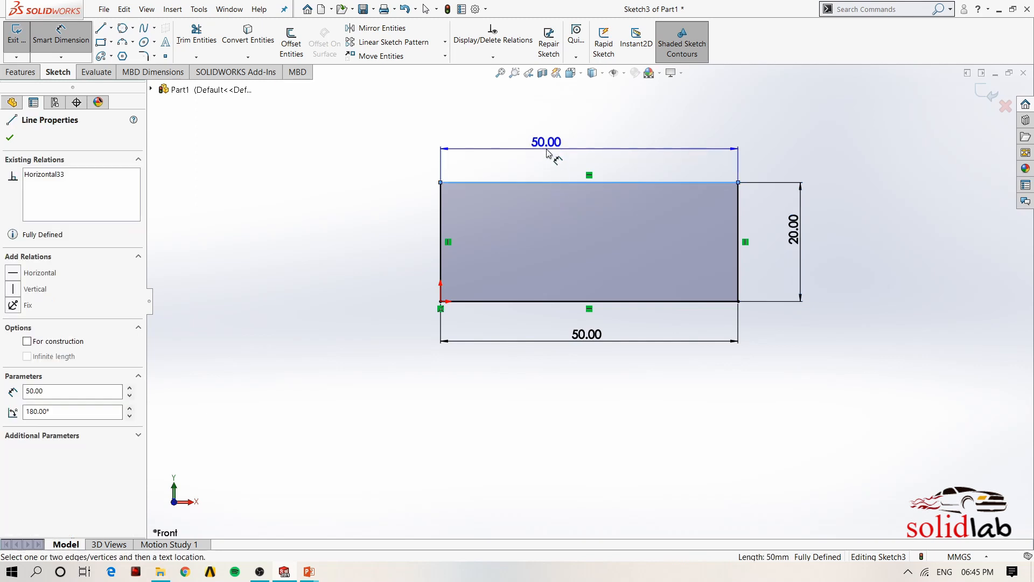
{"action": "left_click", "coordinate": [547, 154]}
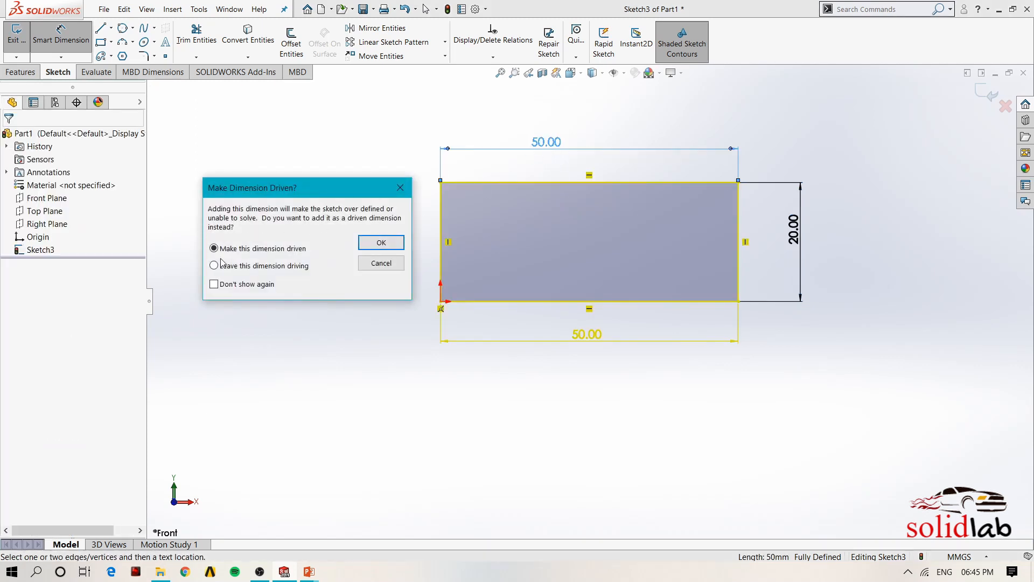
{"action": "left_click_drag", "start_coordinate": [243, 188], "coordinate": [423, 188]}
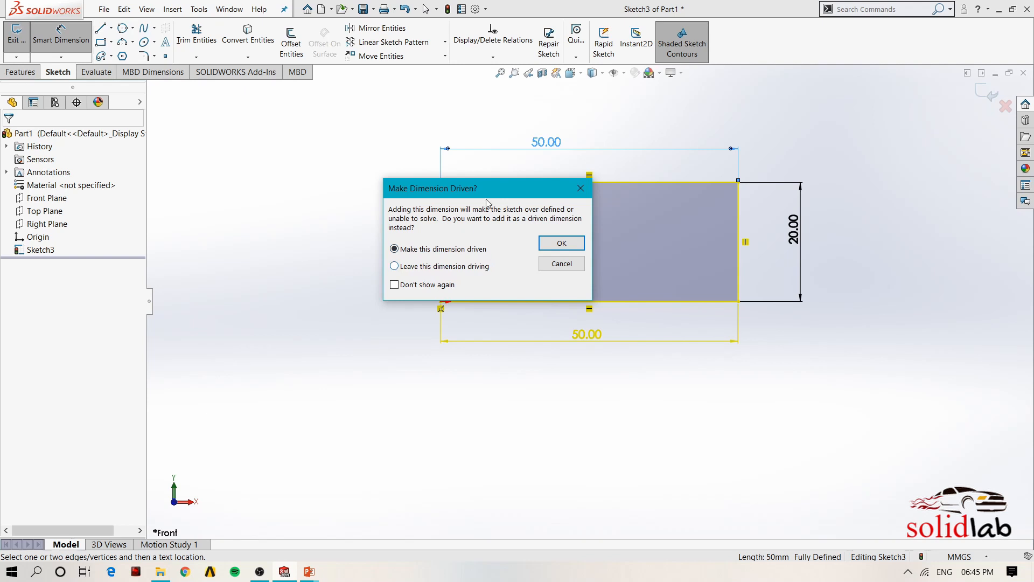
{"action": "left_click_drag", "start_coordinate": [486, 198], "coordinate": [366, 183]}
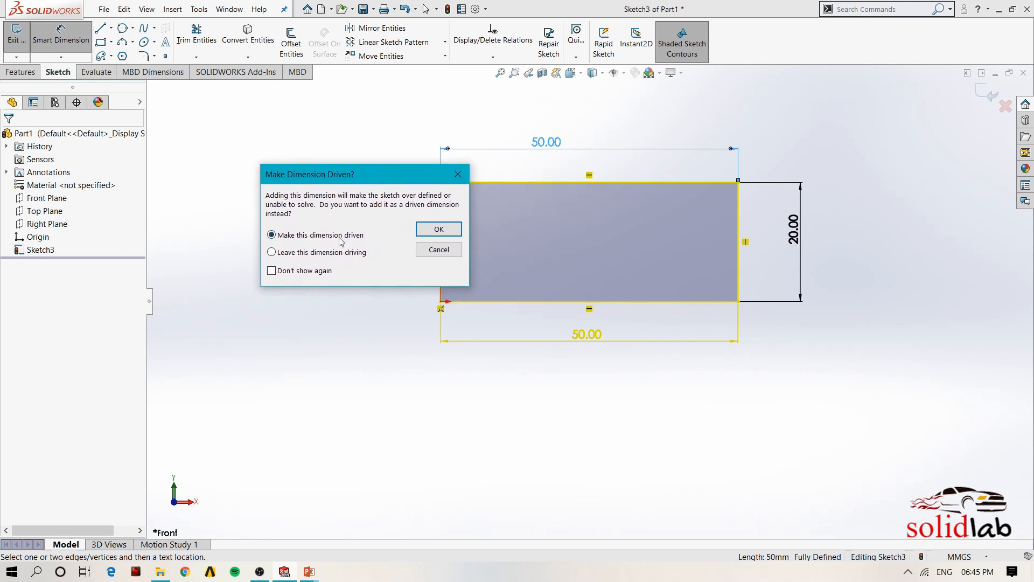
{"action": "left_click", "coordinate": [439, 229]}
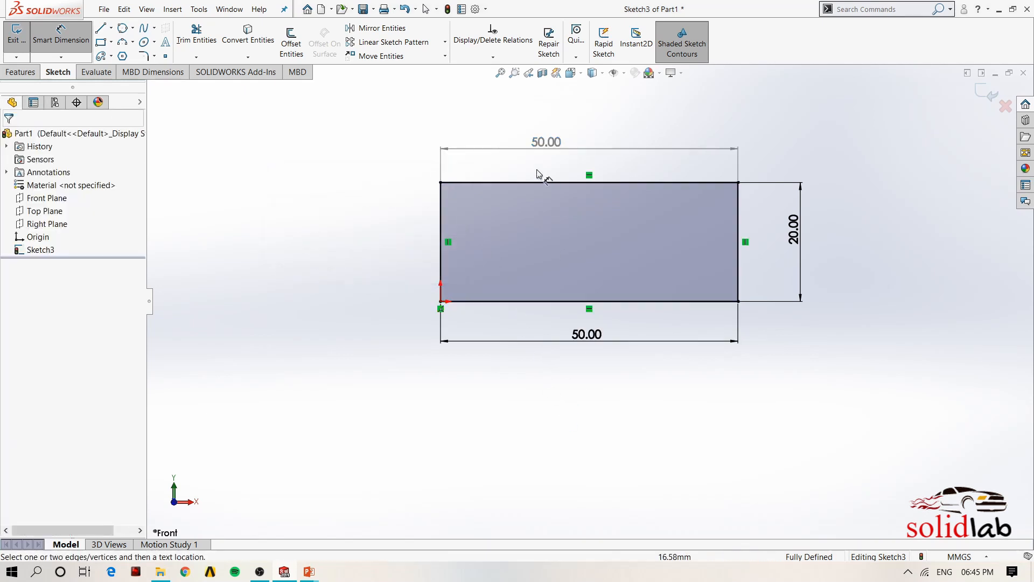
{"action": "left_click_drag", "start_coordinate": [546, 152], "coordinate": [585, 160]}
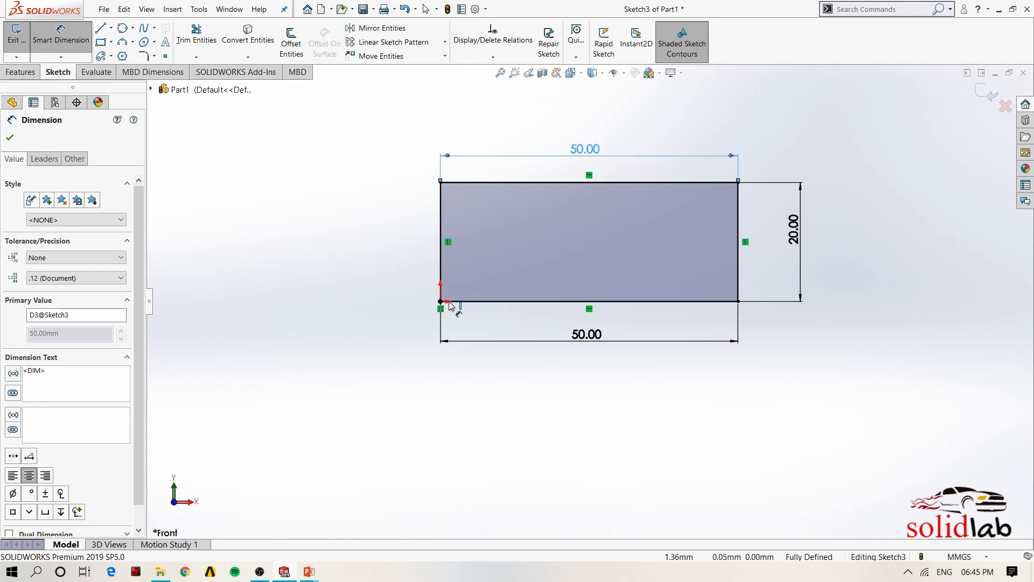
{"action": "left_click", "coordinate": [490, 322]}
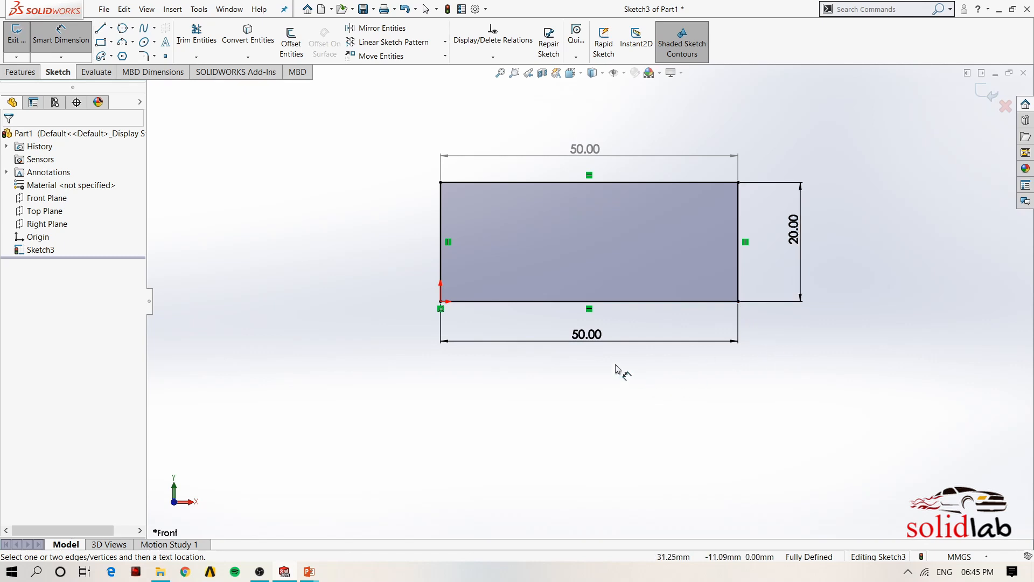
Step: Set the dimension of the rectangle's lower edge to 70 mm and adjust its placement below the edge
{"action": "double_click", "coordinate": [581, 347]}
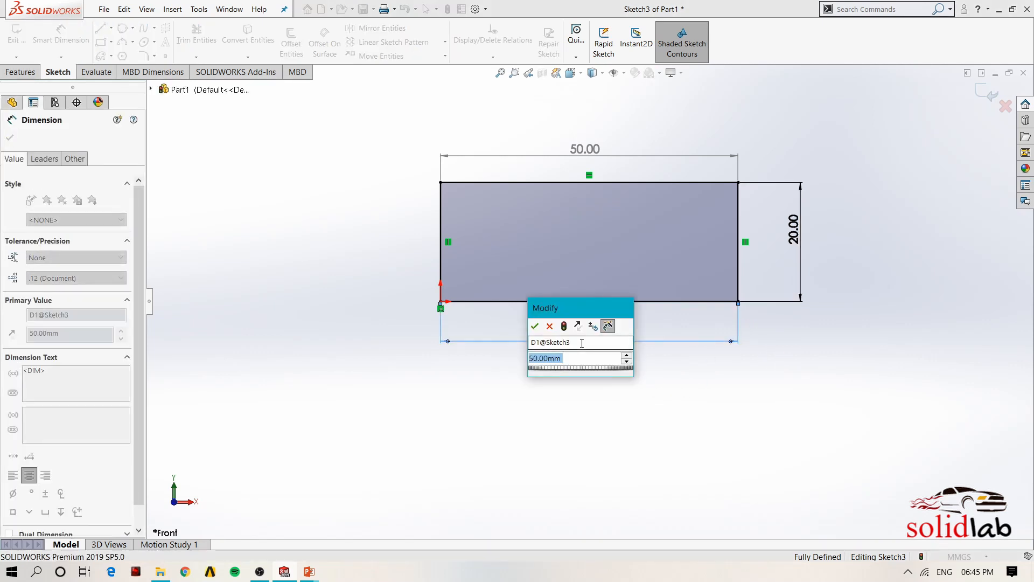
{"action": "type", "text": "70"}
{"action": "key", "text": "Return"}
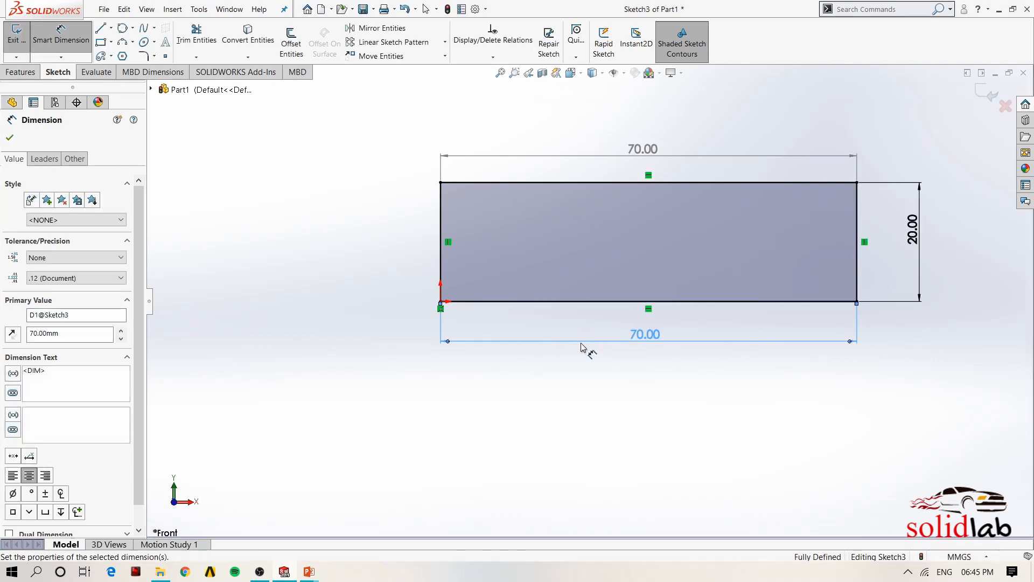
{"action": "left_click", "coordinate": [601, 360]}
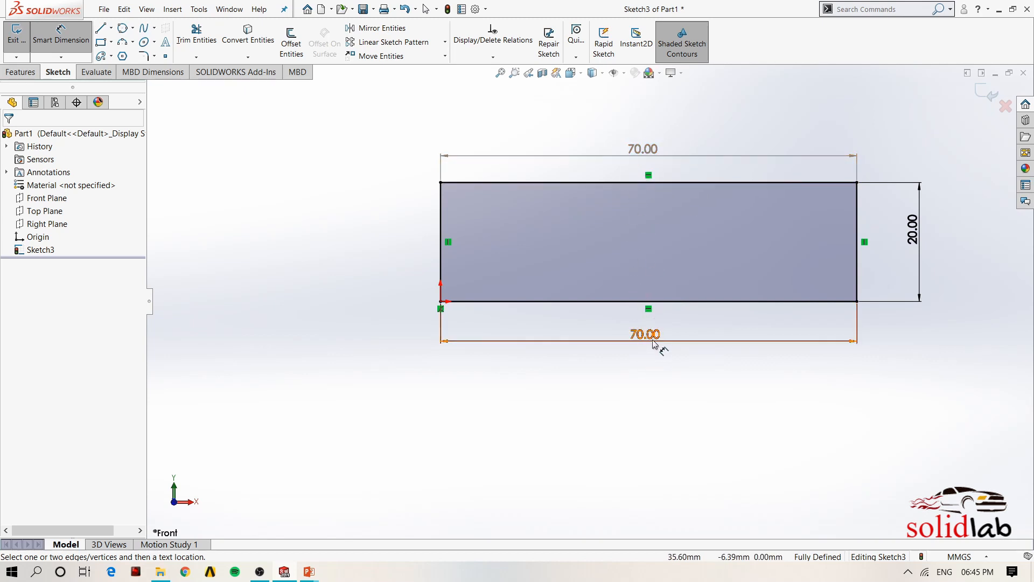
{"action": "left_click_drag", "start_coordinate": [653, 341], "coordinate": [666, 358]}
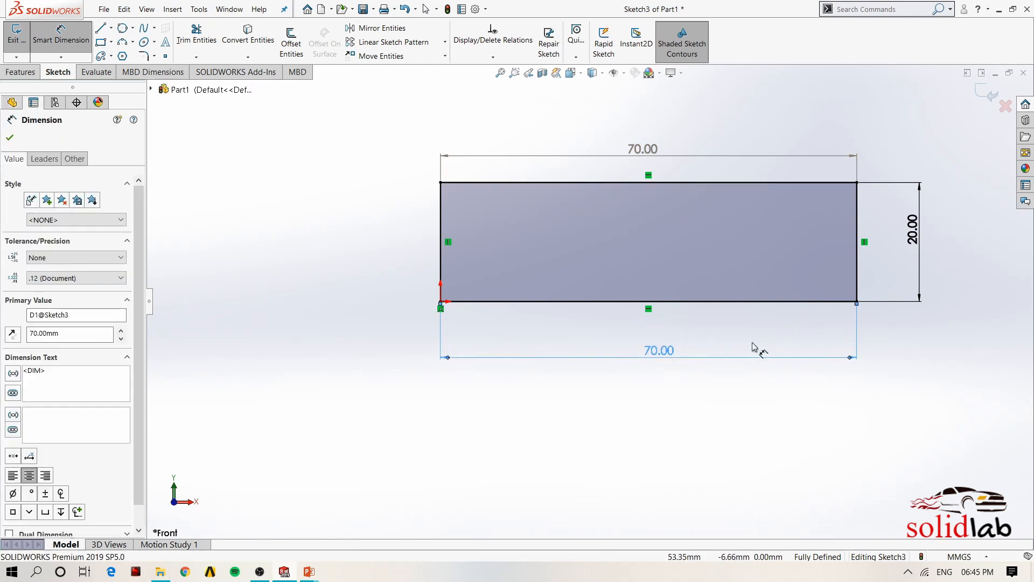
{"action": "left_click_drag", "start_coordinate": [668, 350], "coordinate": [660, 335]}
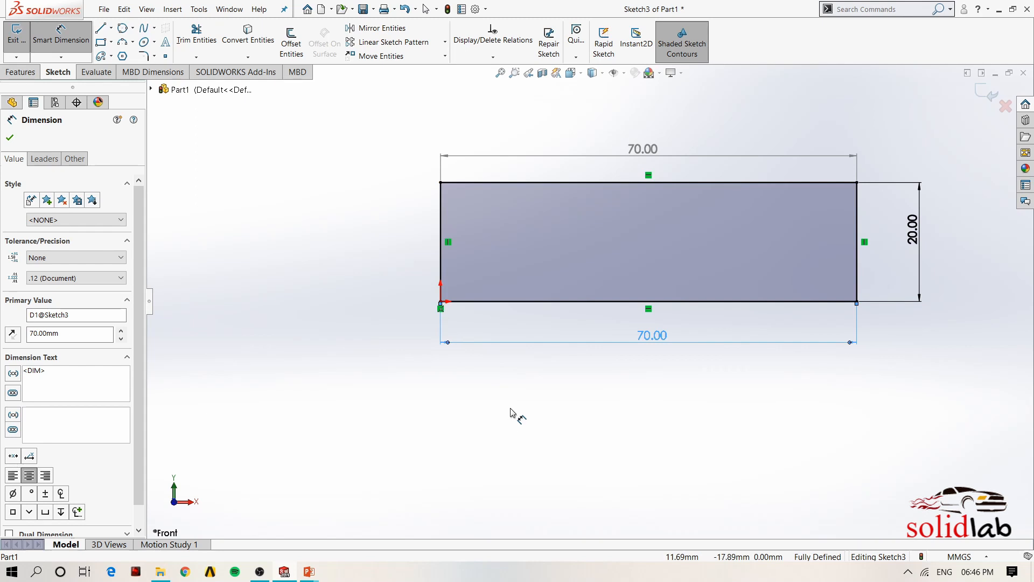
{"action": "key", "text": "Escape"}
Step: Delete the upper edge's driven dimension and the Vertical relation of the rectangle's left side
{"action": "left_click", "coordinate": [643, 152]}
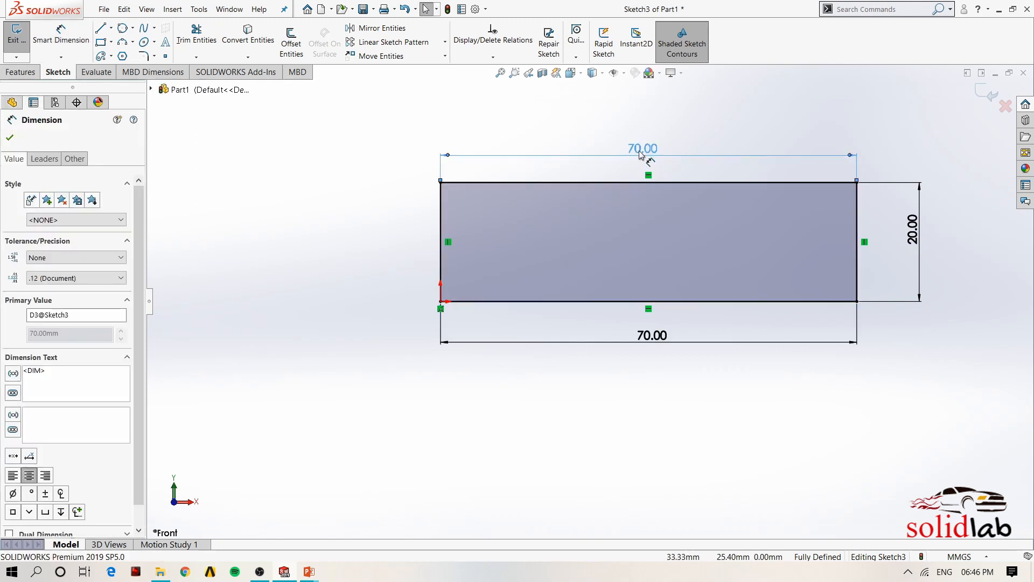
{"action": "key", "text": "Delete"}
{"action": "left_click", "coordinate": [449, 243]}
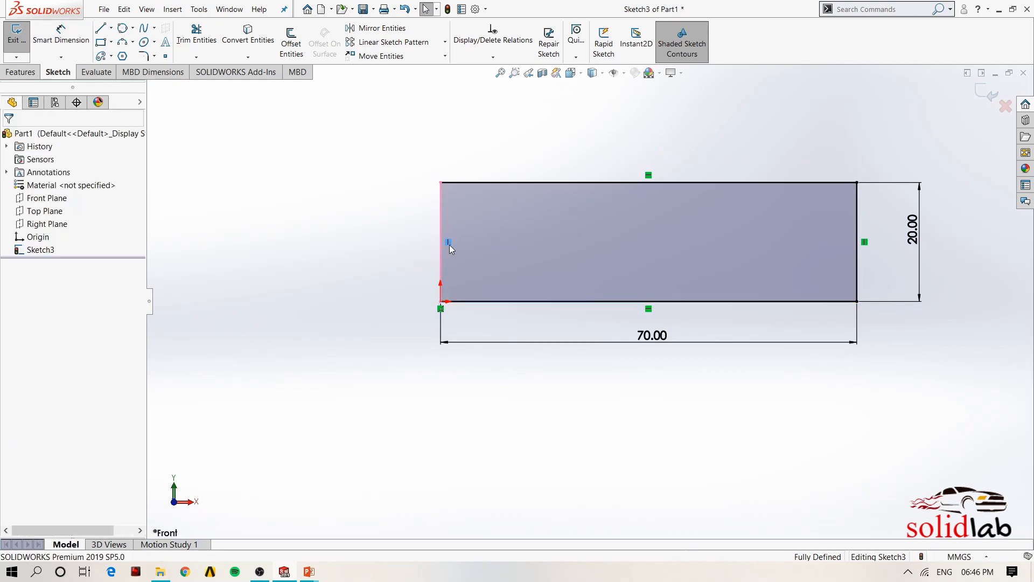
{"action": "key", "text": "Delete"}
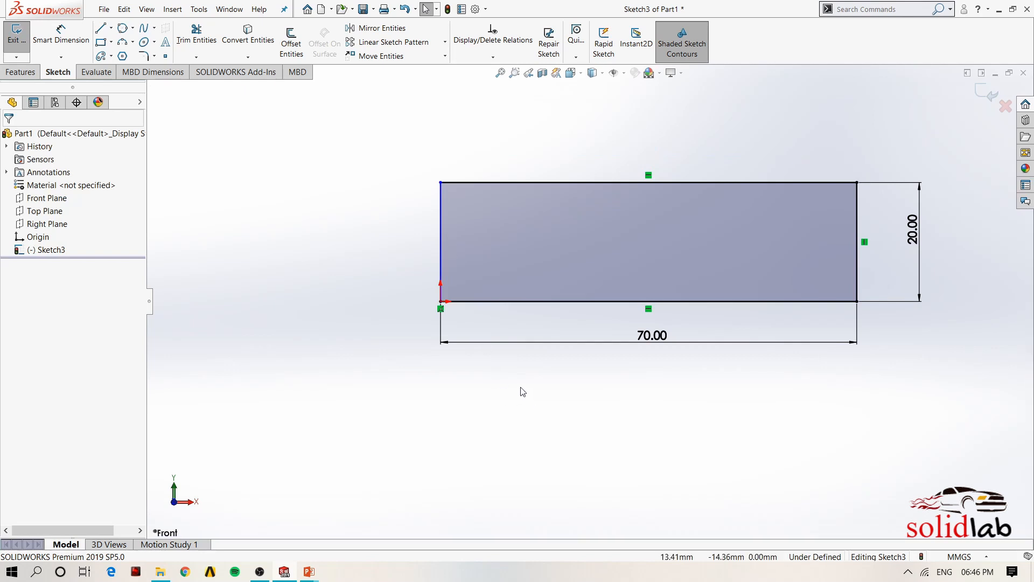
Step: Dimension the upper edge as 50 mm above the sketch
{"action": "left_click", "coordinate": [554, 184]}
{"action": "left_click", "coordinate": [561, 144]}
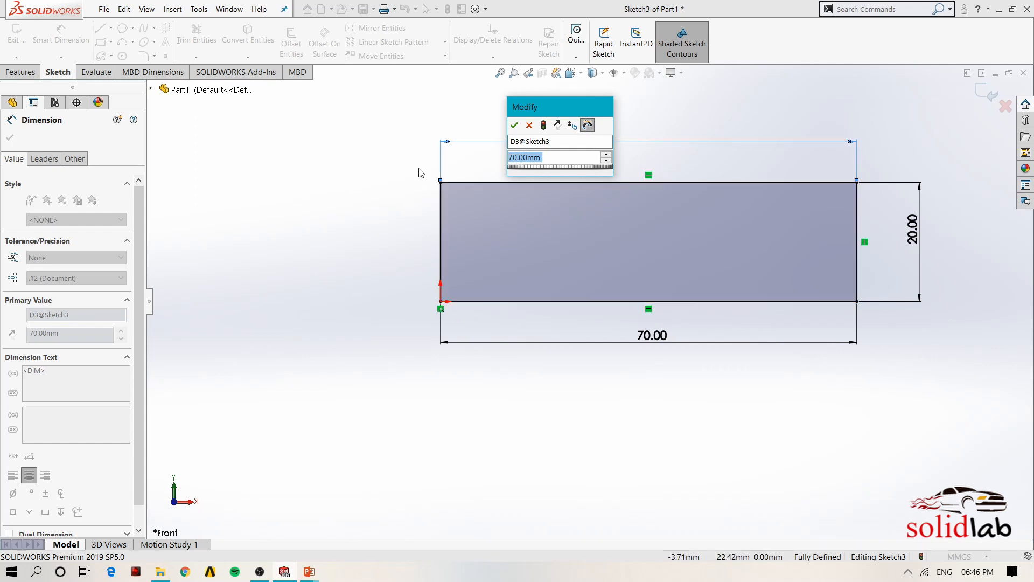
{"action": "type", "text": "50"}
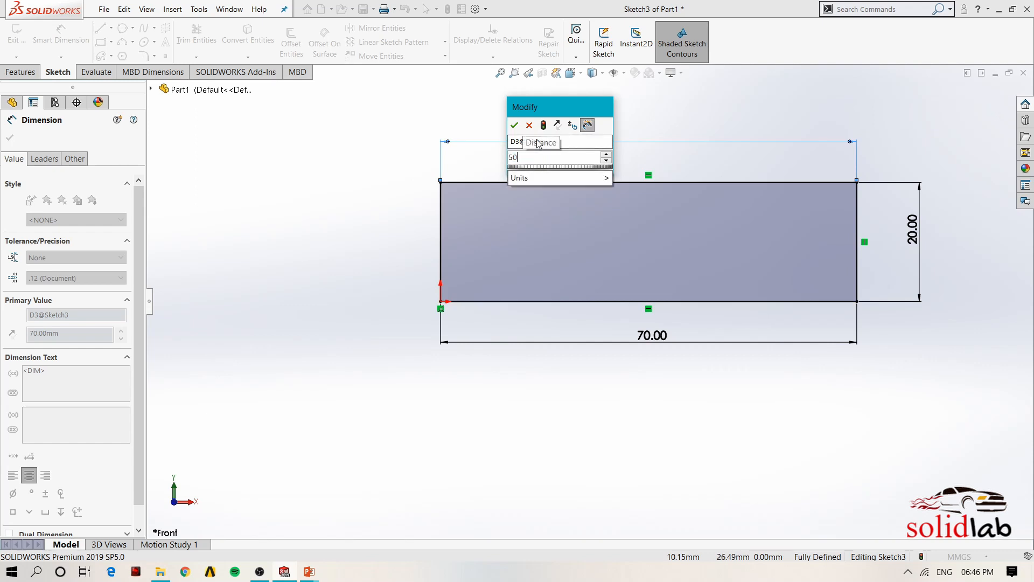
{"action": "left_click", "coordinate": [514, 125]}
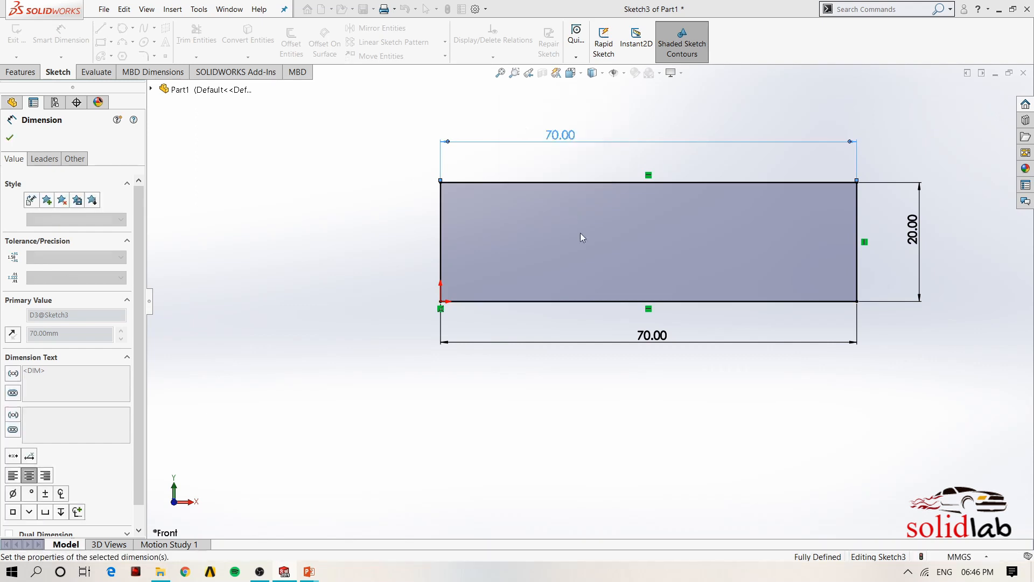
{"action": "left_click", "coordinate": [625, 463]}
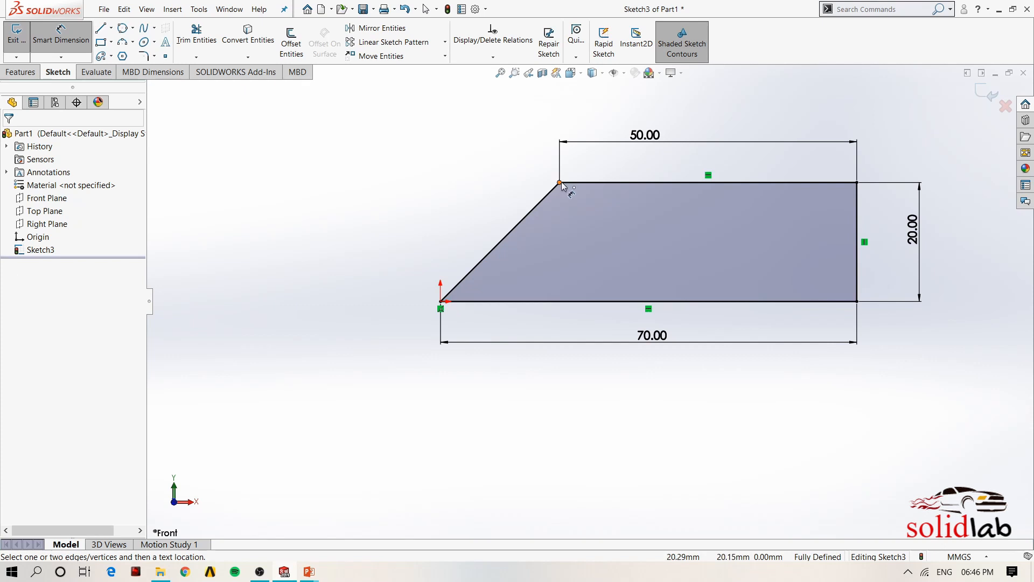
Step: Add a horizontal dimension to the slanted left line above the sketch and leave it driving
{"action": "left_click", "coordinate": [477, 272]}
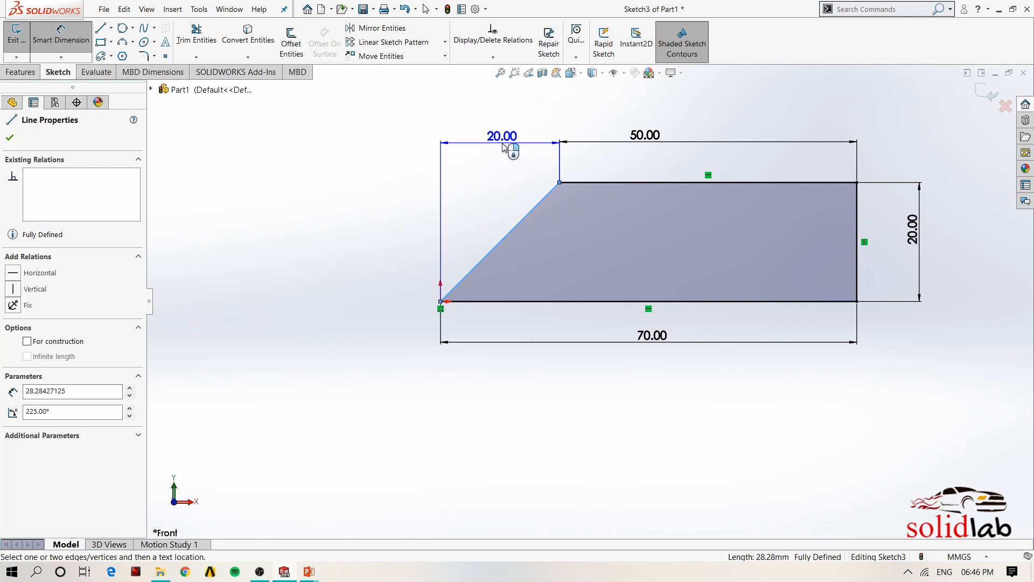
{"action": "left_click", "coordinate": [504, 147]}
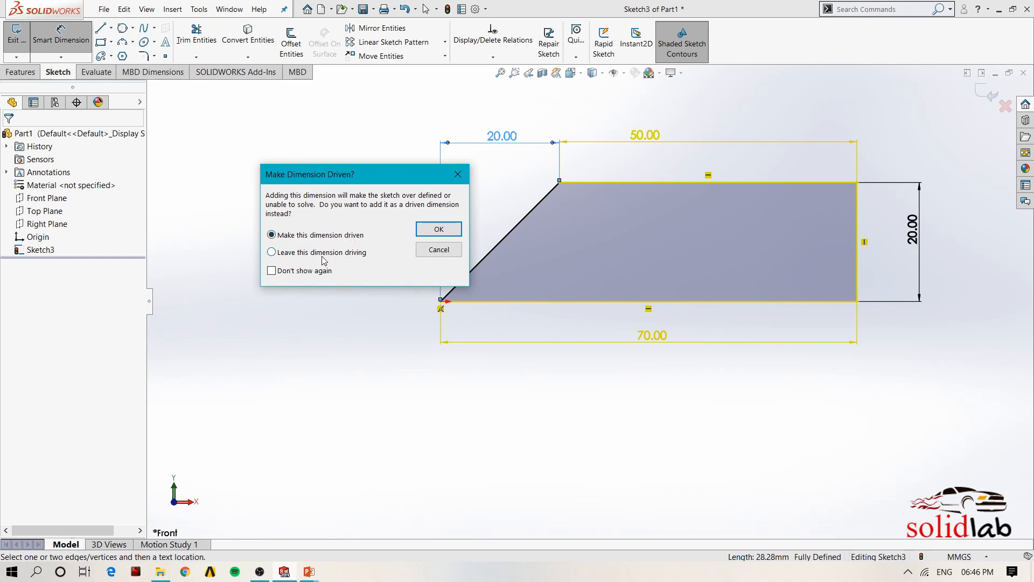
{"action": "left_click", "coordinate": [439, 229]}
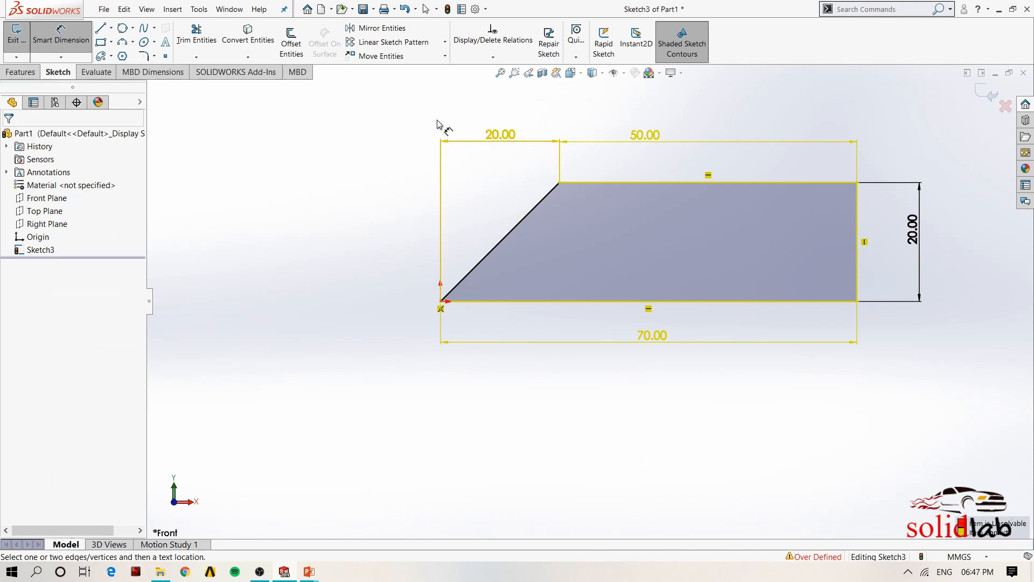
Step: Check the conflicting dimensions and delete the slanted line's horizontal dimension
{"action": "left_click", "coordinate": [521, 139]}
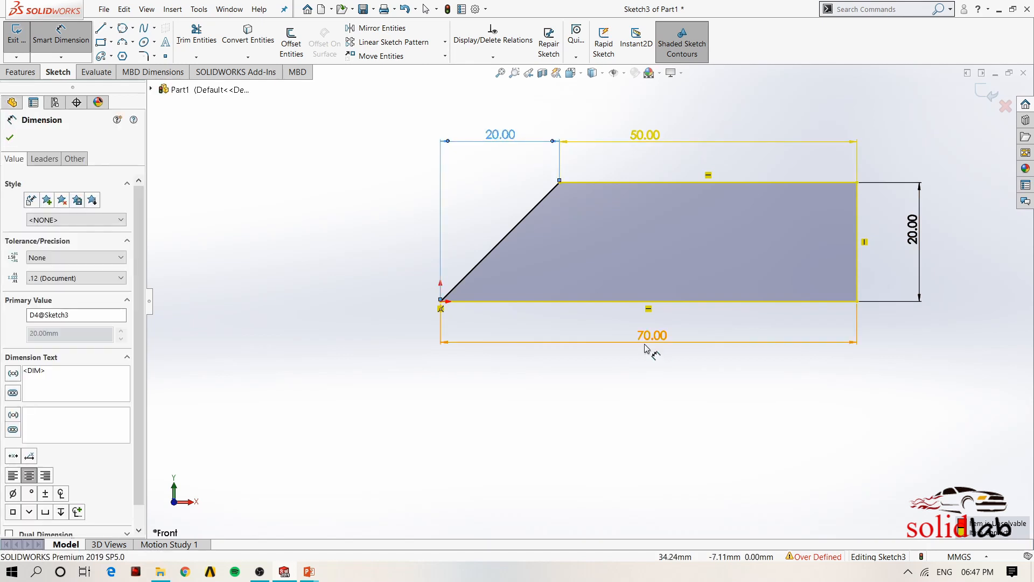
{"action": "left_click", "coordinate": [647, 166]}
{"action": "left_click", "coordinate": [645, 136]}
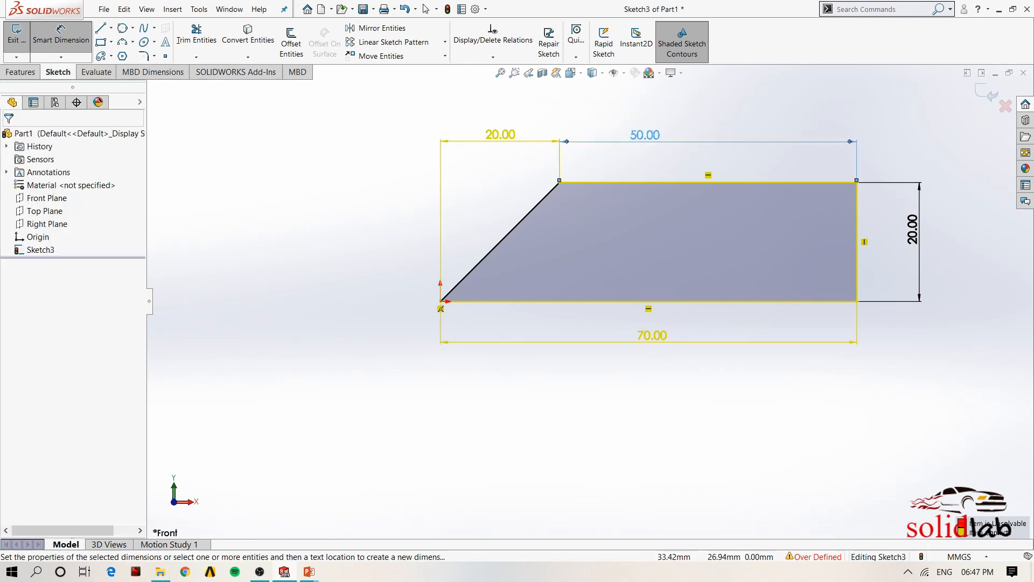
{"action": "left_click", "coordinate": [509, 140]}
{"action": "left_click", "coordinate": [643, 334]}
{"action": "left_click", "coordinate": [618, 359]}
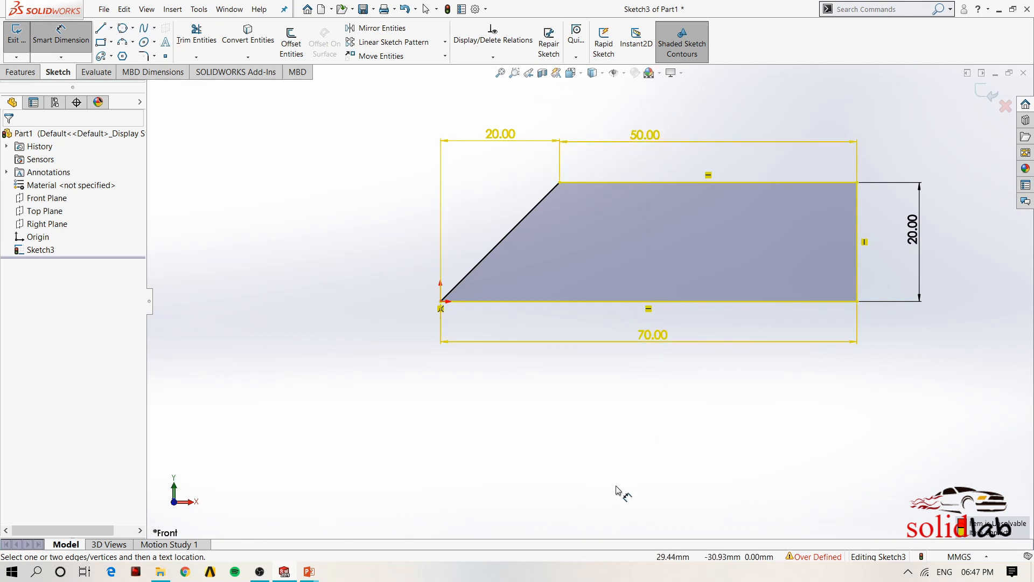
{"action": "left_click", "coordinate": [491, 143]}
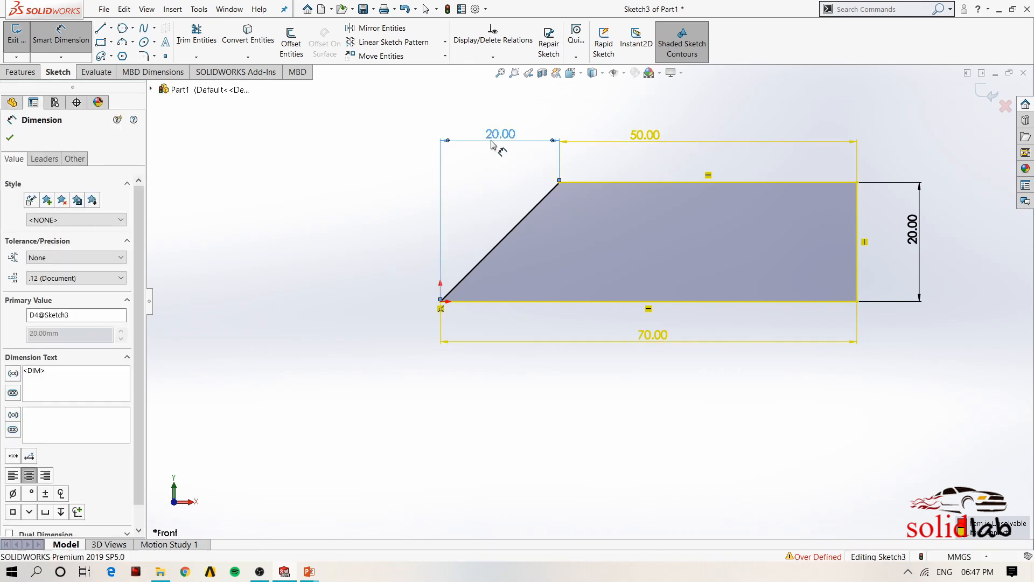
{"action": "key", "text": "Delete"}
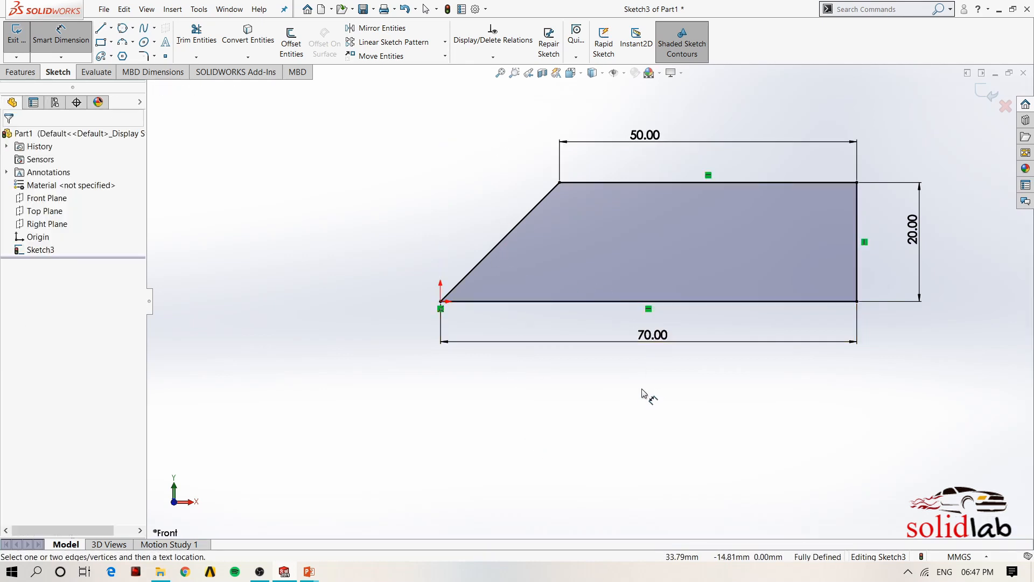
Step: Move the lower edge's dimension closer to the edge and set the upper edge's dimension to 40 mm
{"action": "left_click_drag", "start_coordinate": [652, 335], "coordinate": [653, 326]}
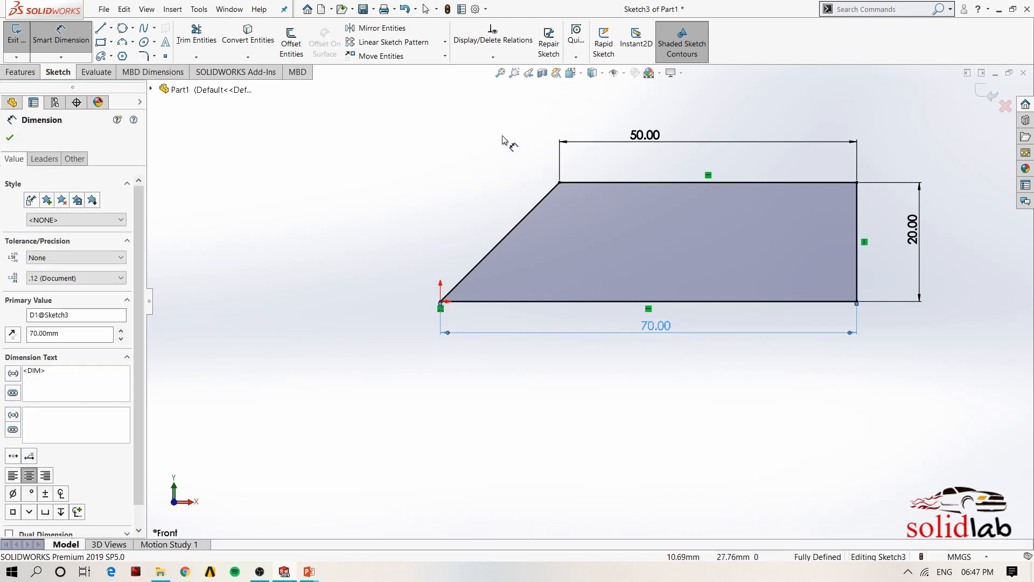
{"action": "left_click", "coordinate": [644, 139]}
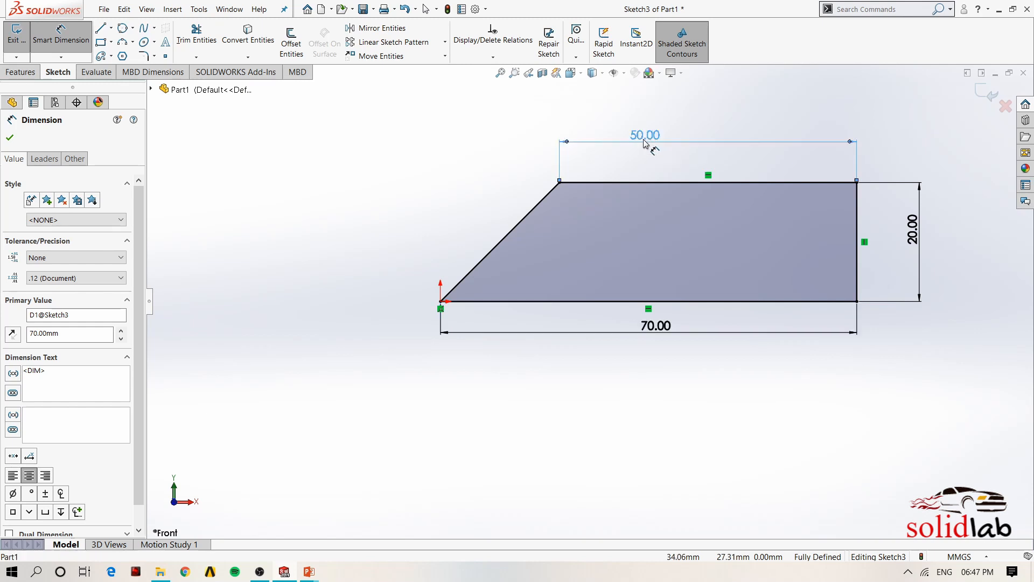
{"action": "left_click", "coordinate": [644, 141]}
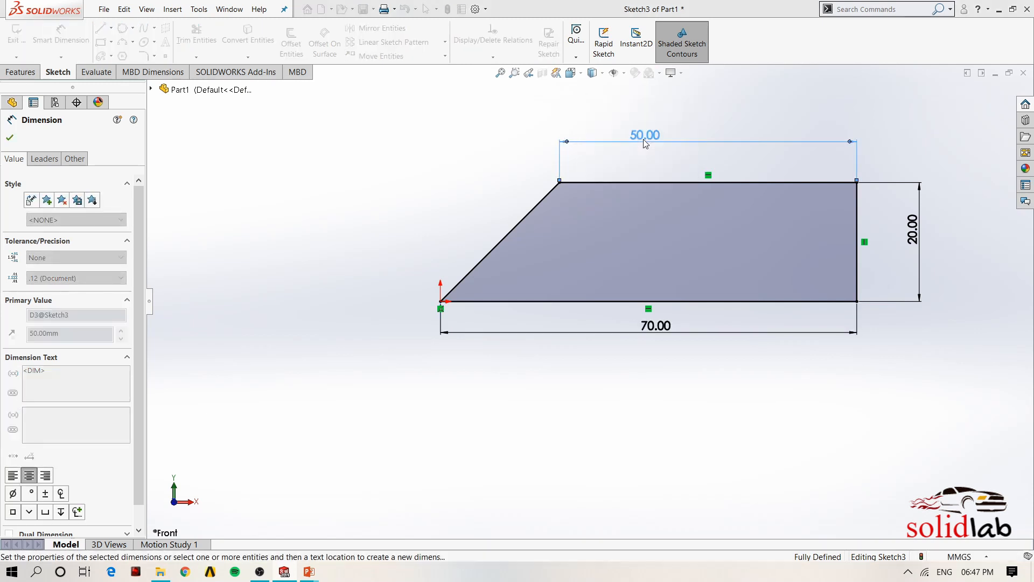
Step: Add a driven horizontal dimension to the slanted left line above the sketch
{"action": "left_click", "coordinate": [519, 248]}
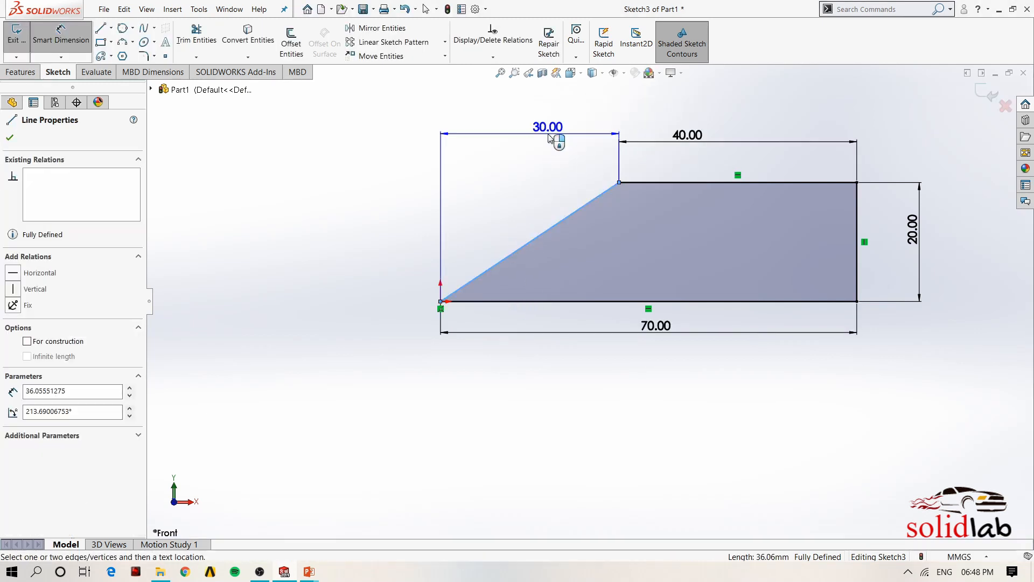
{"action": "left_click", "coordinate": [548, 137]}
{"action": "left_click", "coordinate": [434, 227]}
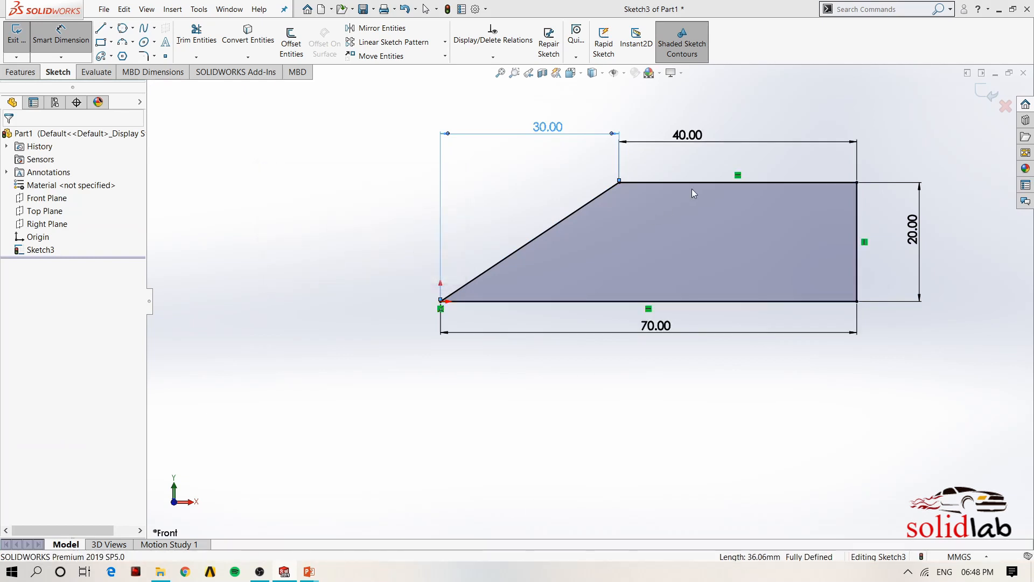
Step: Set the lower edge's dimension to 80 mm
{"action": "left_click", "coordinate": [652, 326]}
{"action": "type", "text": "8"}
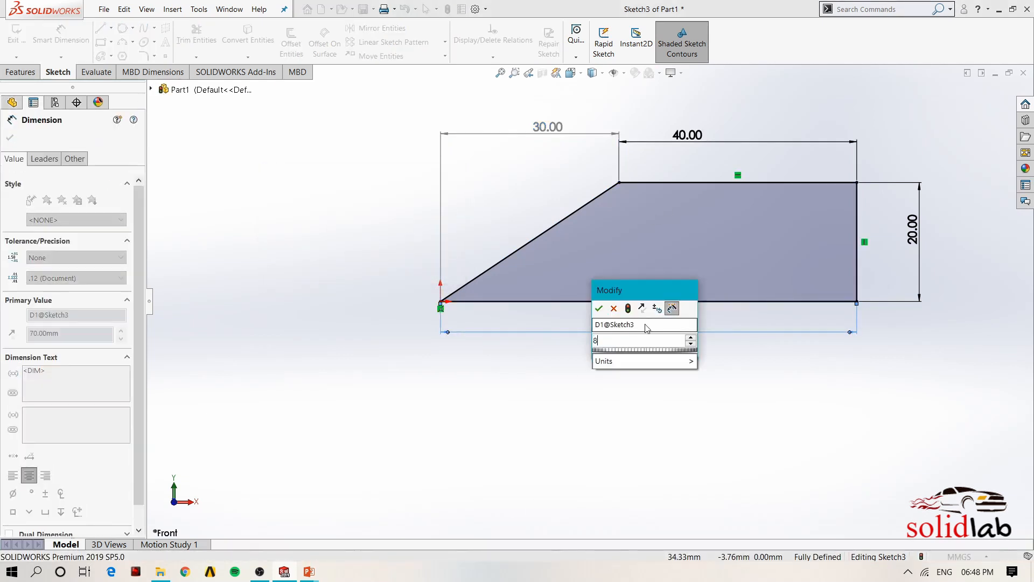
{"action": "type", "text": "0"}
{"action": "key", "text": "Return"}
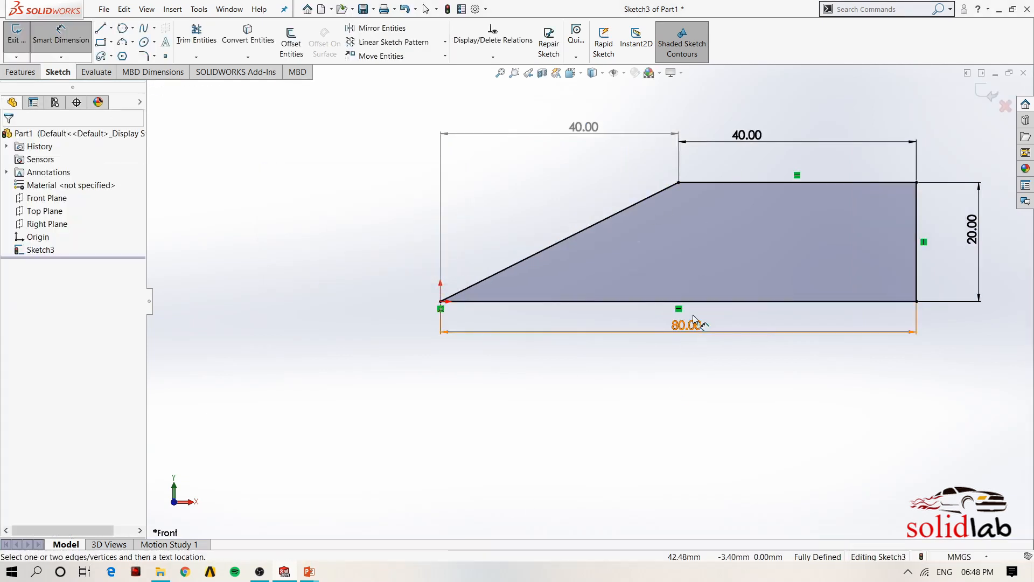
Step: Reposition the slanted line's driven dimension roughly level with the upper edge's dimension and leave the dimension command
{"action": "left_click_drag", "start_coordinate": [589, 141], "coordinate": [563, 158]}
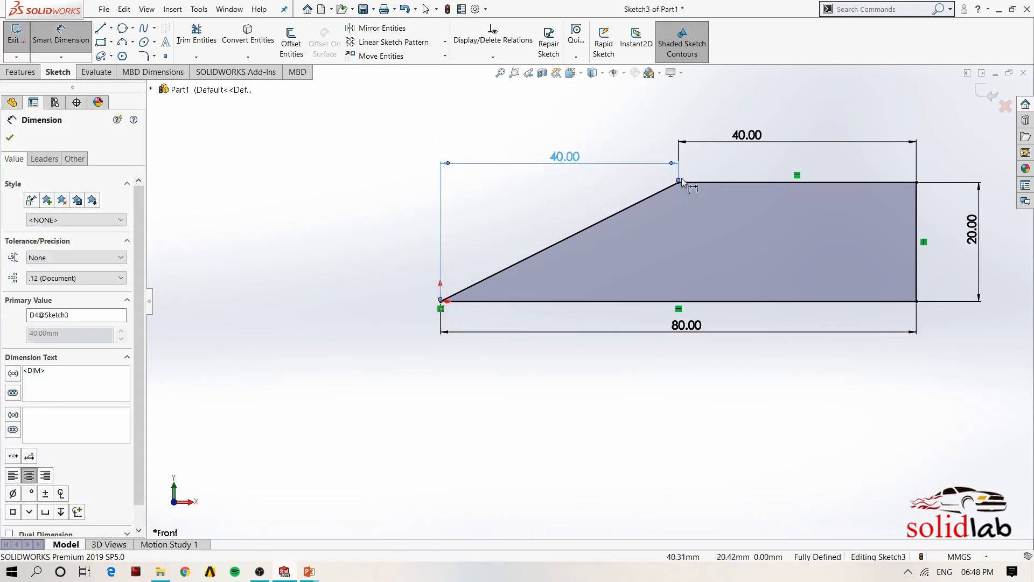
{"action": "left_click_drag", "start_coordinate": [570, 163], "coordinate": [558, 142]}
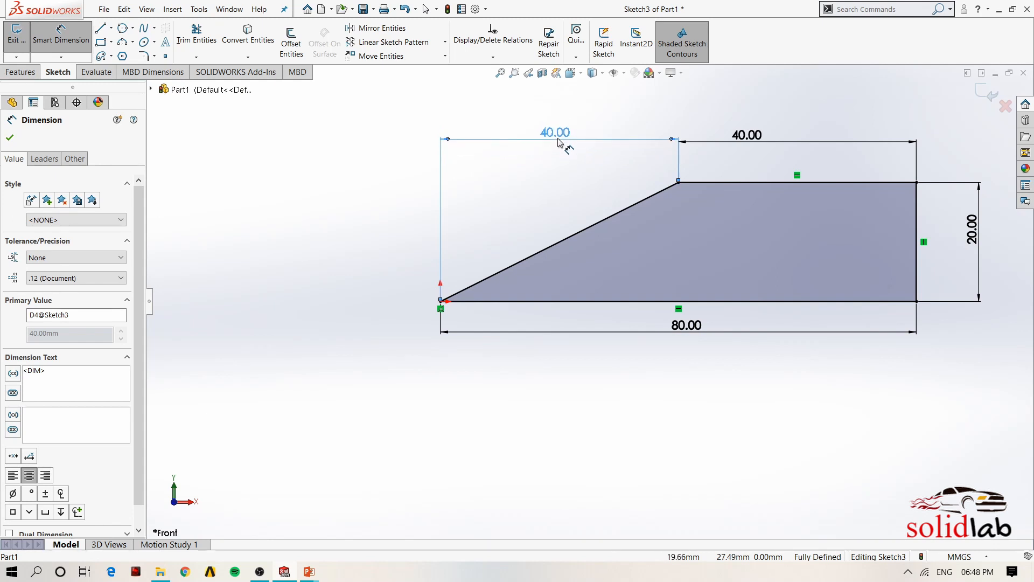
{"action": "scroll", "coordinate": [606, 247], "scroll_direction": "up", "scroll_amount": 2}
{"action": "scroll", "coordinate": [799, 291], "scroll_direction": "down", "scroll_amount": 4}
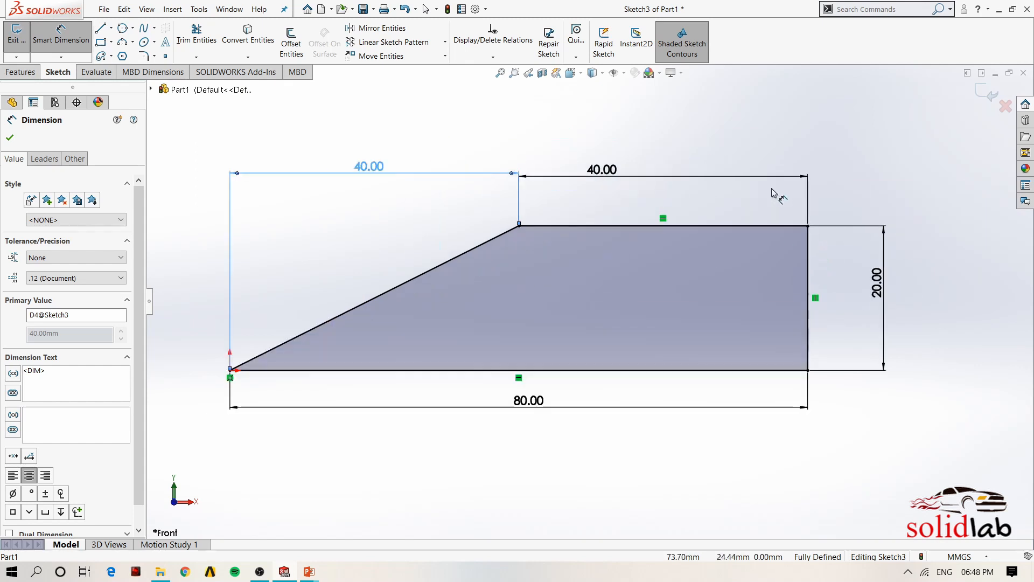
{"action": "scroll", "coordinate": [731, 323], "scroll_direction": "up", "scroll_amount": 1}
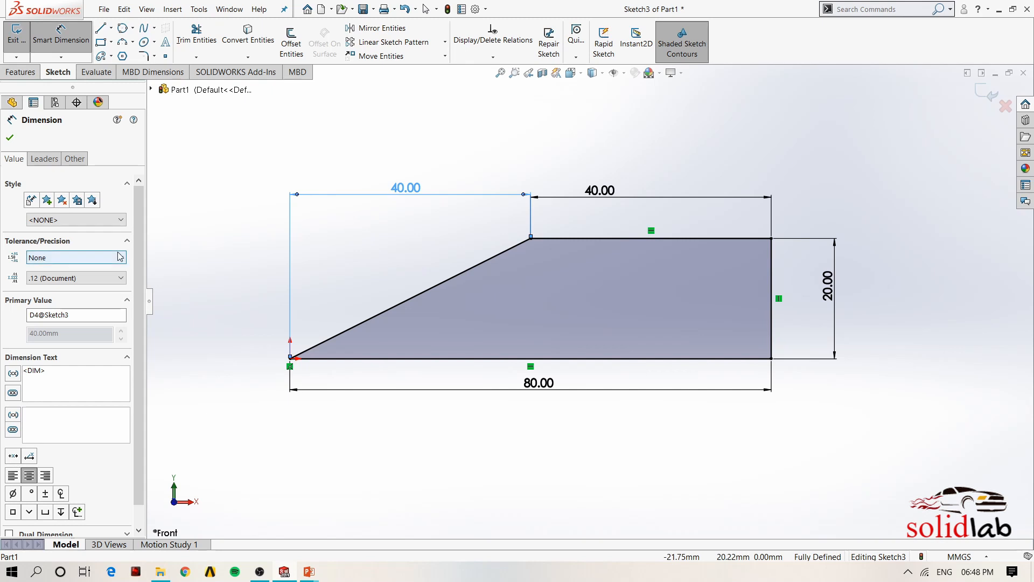
{"action": "key", "text": "Escape"}
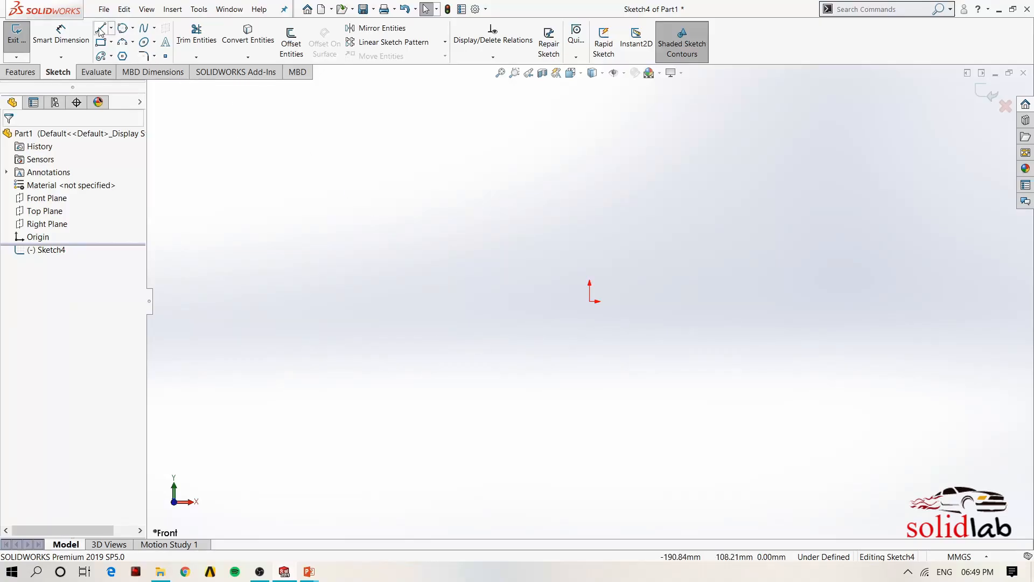
Step: Sketch a closed five-sided line profile starting at the origin with a horizontal base and a closing side about 51 mm long
{"action": "left_click", "coordinate": [591, 301]}
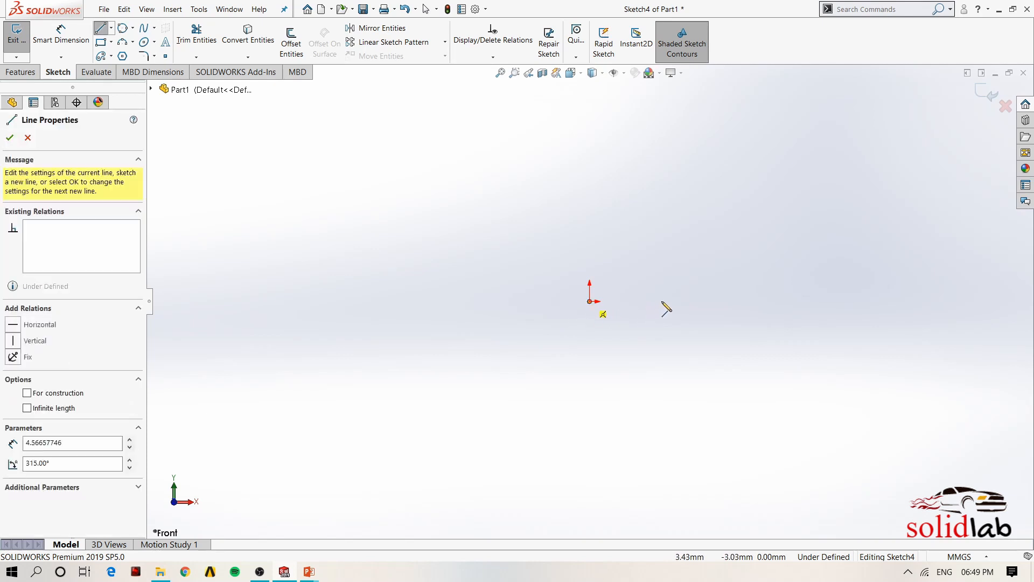
{"action": "left_click", "coordinate": [718, 301]}
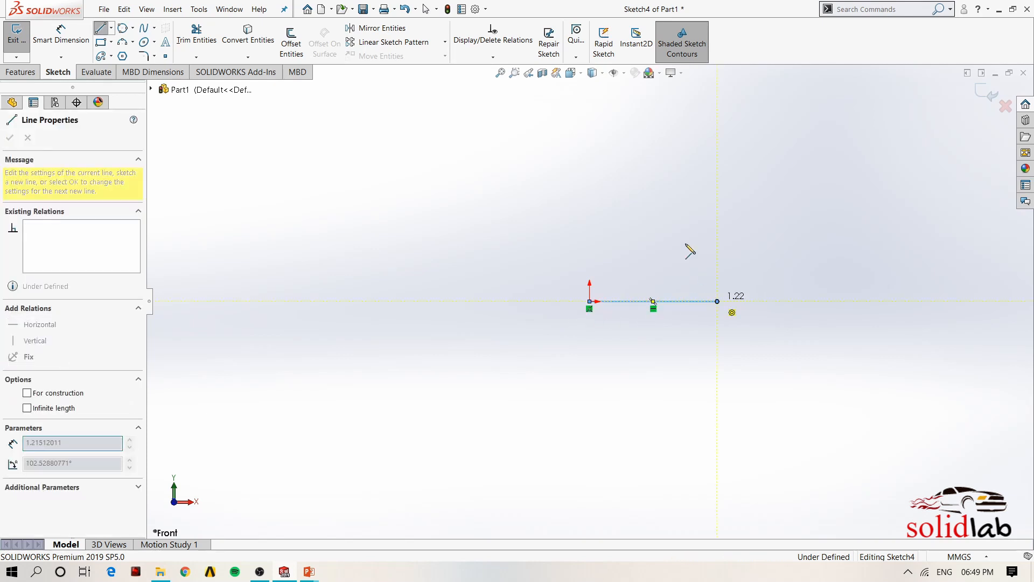
{"action": "left_click", "coordinate": [668, 195]}
{"action": "left_click", "coordinate": [558, 142]}
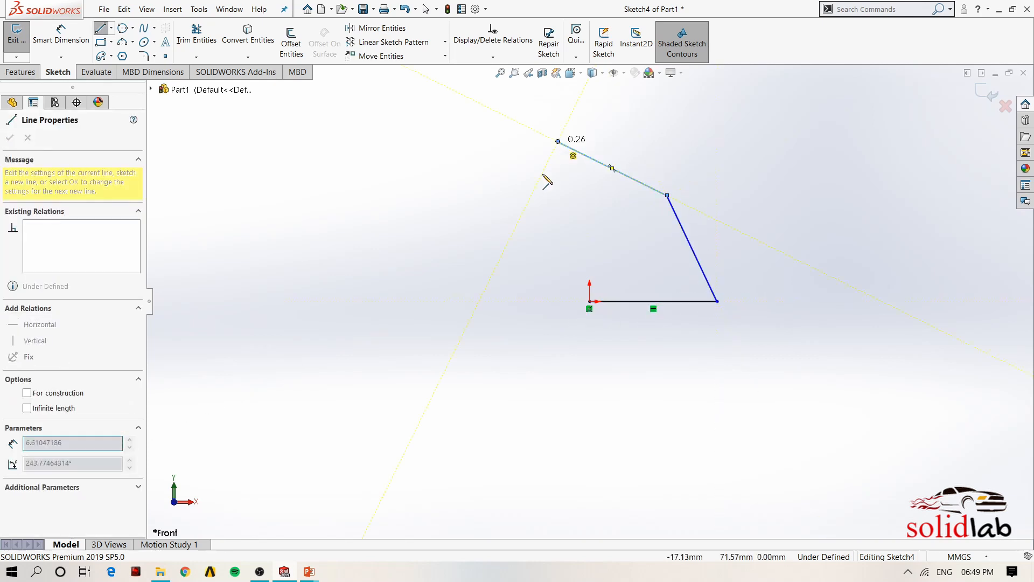
{"action": "left_click", "coordinate": [517, 227]}
{"action": "left_click", "coordinate": [590, 301]}
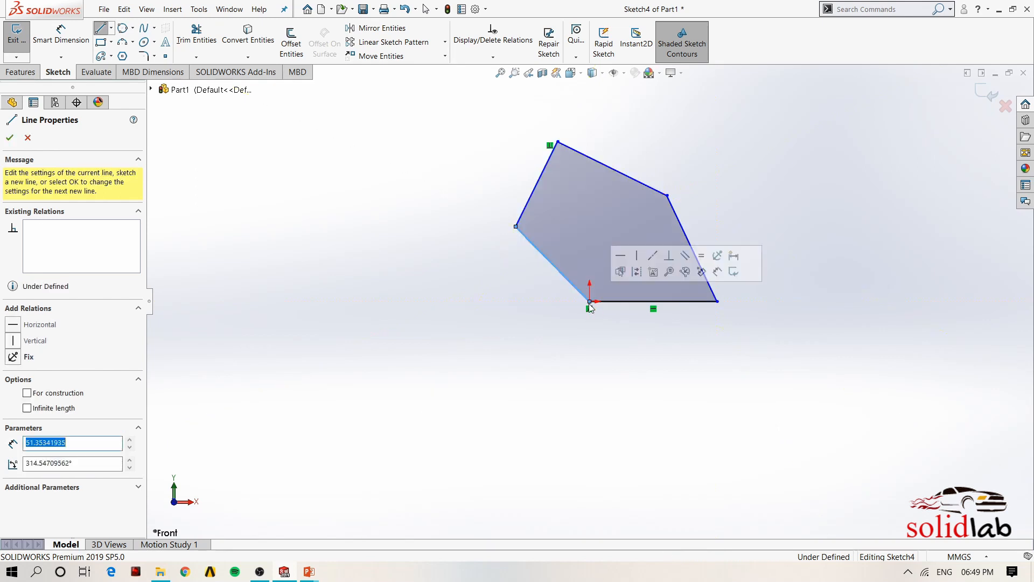
{"action": "key", "text": "Escape"}
{"action": "key", "text": "Escape"}
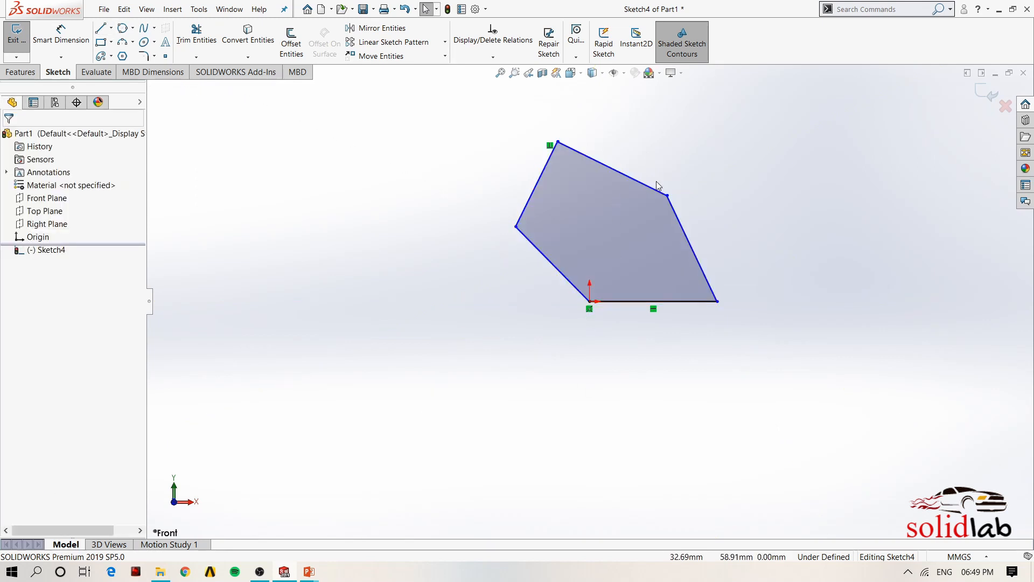
Step: Make the profile's right side vertical and reshape the profile by moving its upper-right and topmost corners
{"action": "mouse_move", "coordinate": [668, 196]}
{"action": "left_mouse_down"}
{"action": "mouse_move", "coordinate": [697, 195]}
{"action": "mouse_move", "coordinate": [720, 222]}
{"action": "mouse_move", "coordinate": [710, 209]}
{"action": "left_mouse_up"}
{"action": "left_click", "coordinate": [710, 231]}
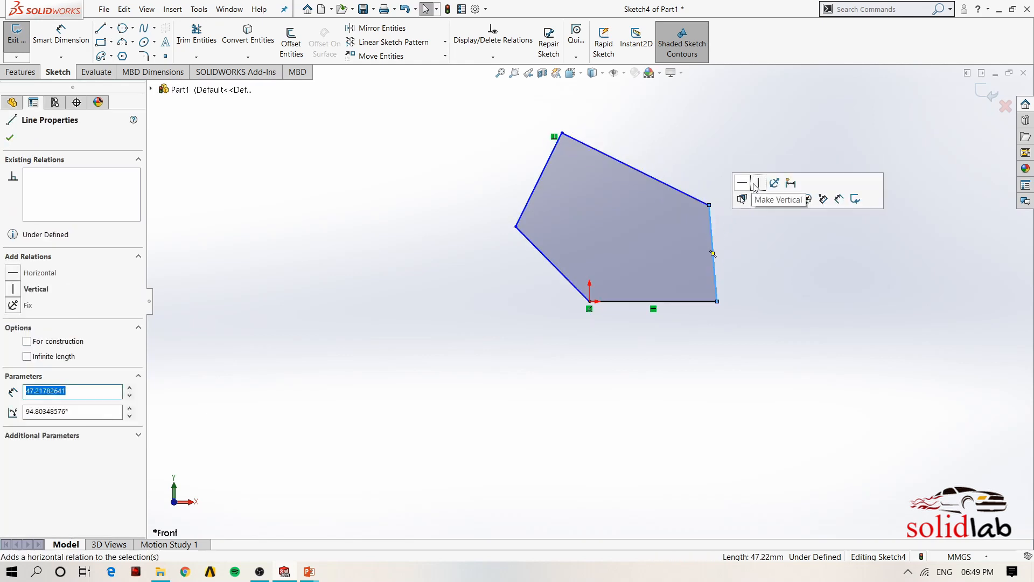
{"action": "left_click", "coordinate": [751, 299]}
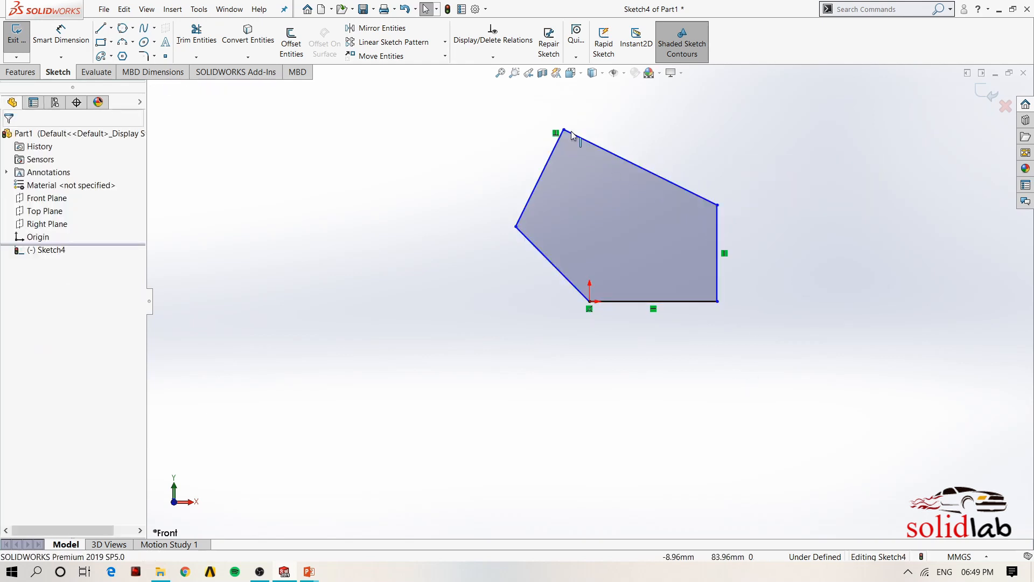
{"action": "mouse_move", "coordinate": [567, 131]}
{"action": "left_mouse_down"}
{"action": "mouse_move", "coordinate": [594, 148]}
{"action": "mouse_move", "coordinate": [586, 144]}
{"action": "left_mouse_up"}
{"action": "left_click", "coordinate": [892, 523]}
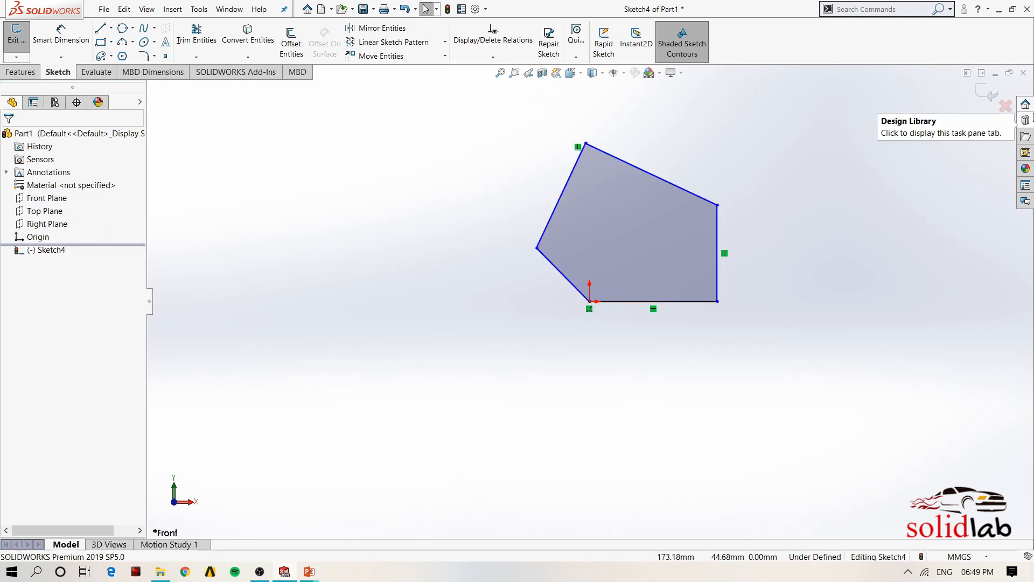
Step: Exit the sketch and reopen Sketch4 for editing
{"action": "left_click", "coordinate": [991, 92]}
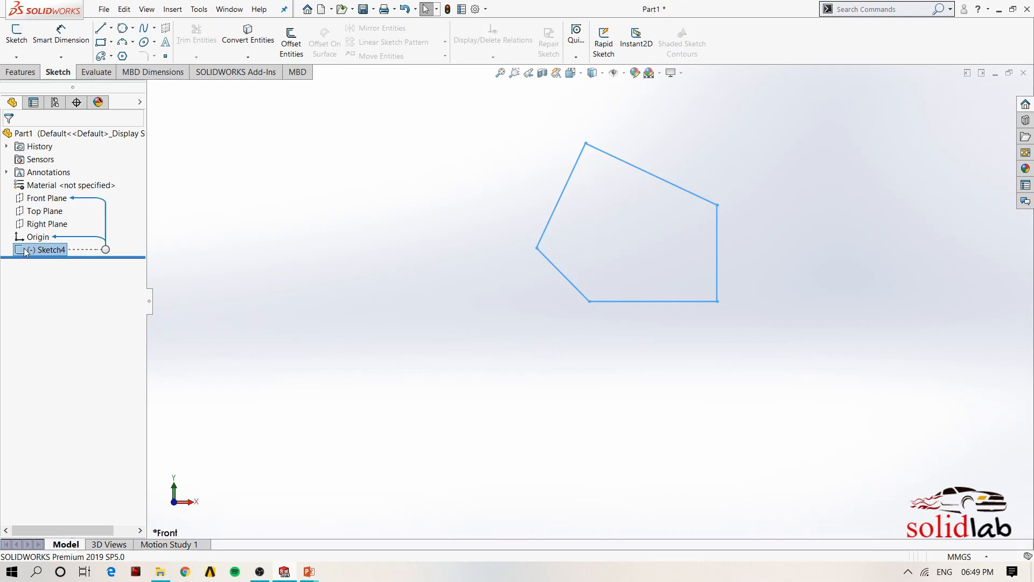
{"action": "left_click", "coordinate": [352, 246]}
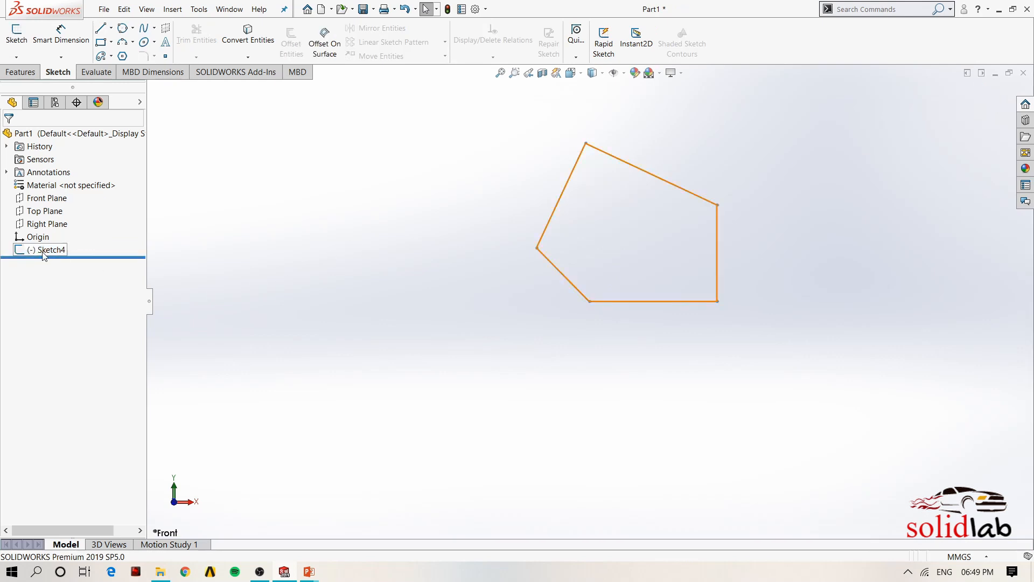
{"action": "left_click", "coordinate": [42, 251]}
{"action": "left_click", "coordinate": [45, 224]}
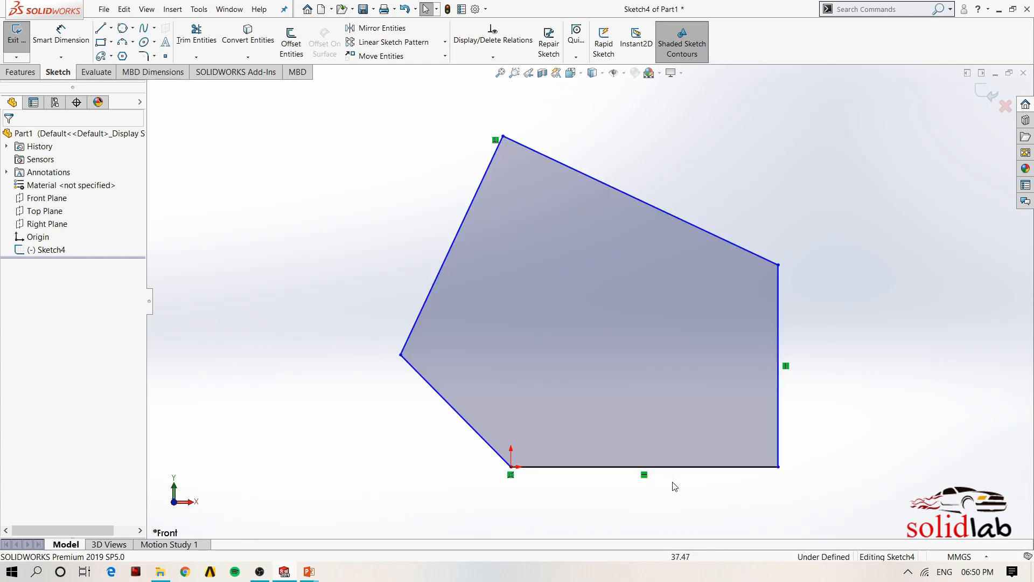
Step: Check the existing relations and definition state of the profile's base, right side and upper-right slanted side
{"action": "left_click", "coordinate": [745, 469]}
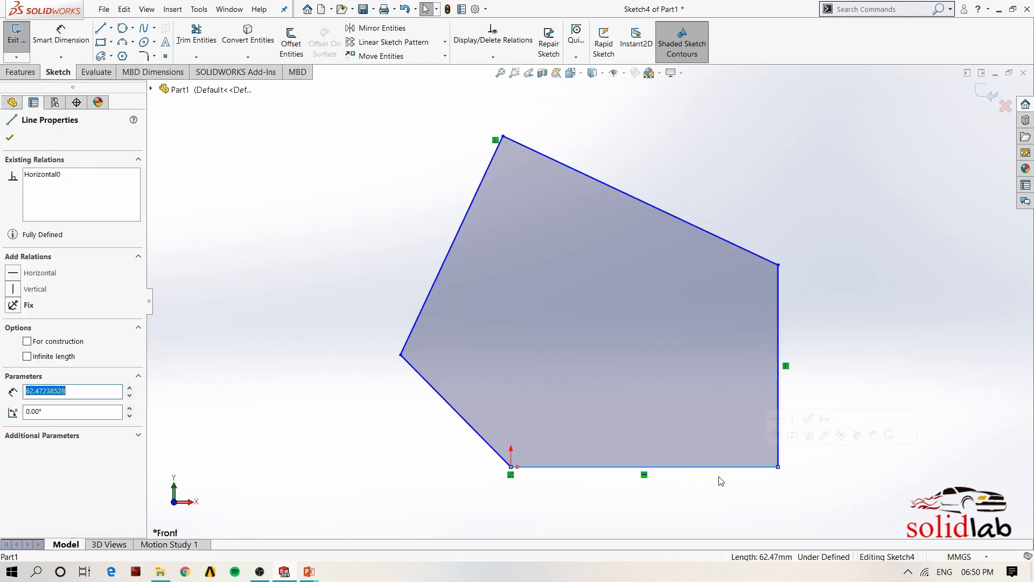
{"action": "left_click", "coordinate": [753, 500]}
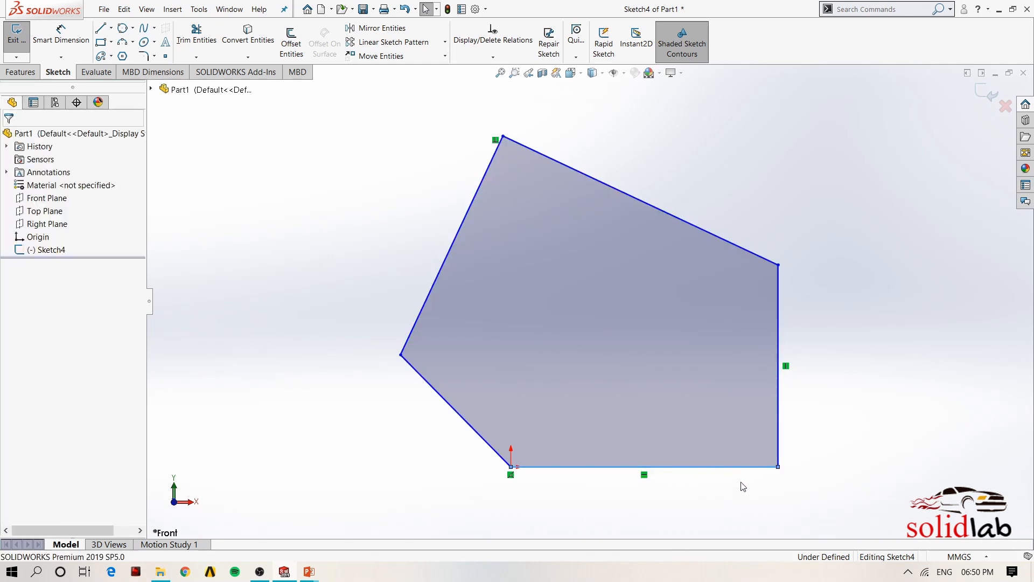
{"action": "left_click", "coordinate": [781, 401]}
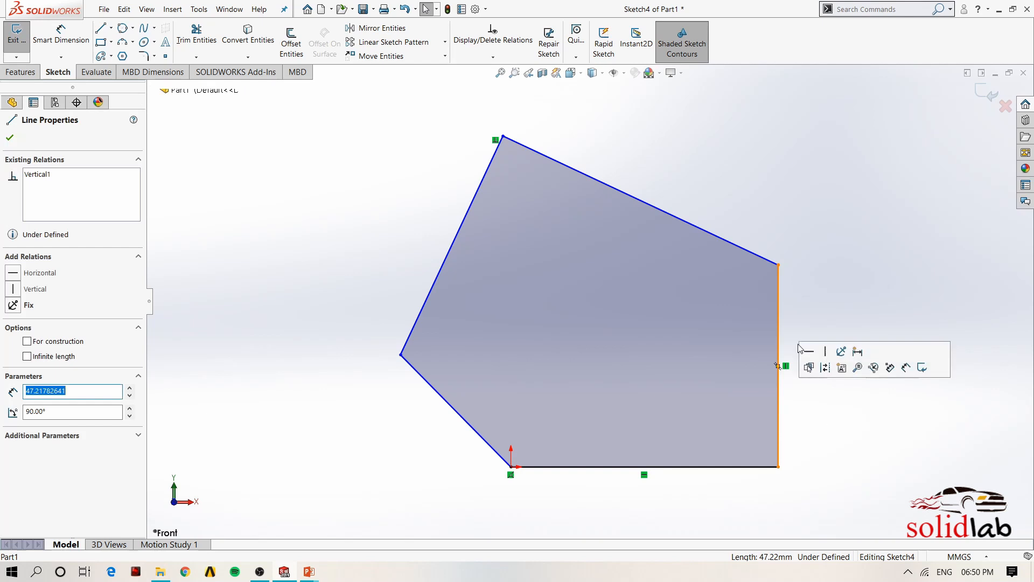
{"action": "left_click", "coordinate": [731, 242]}
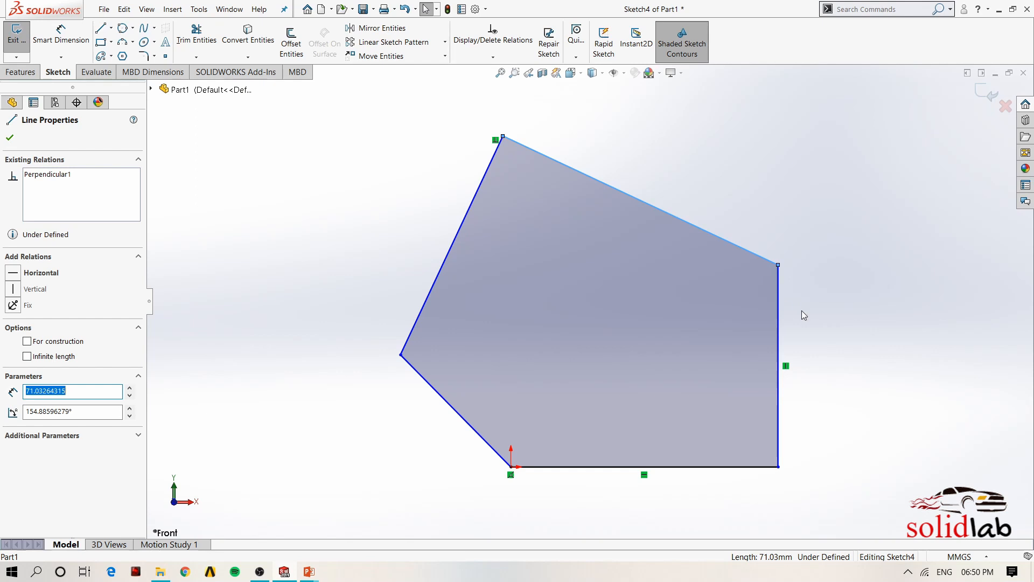
{"action": "left_click", "coordinate": [628, 490]}
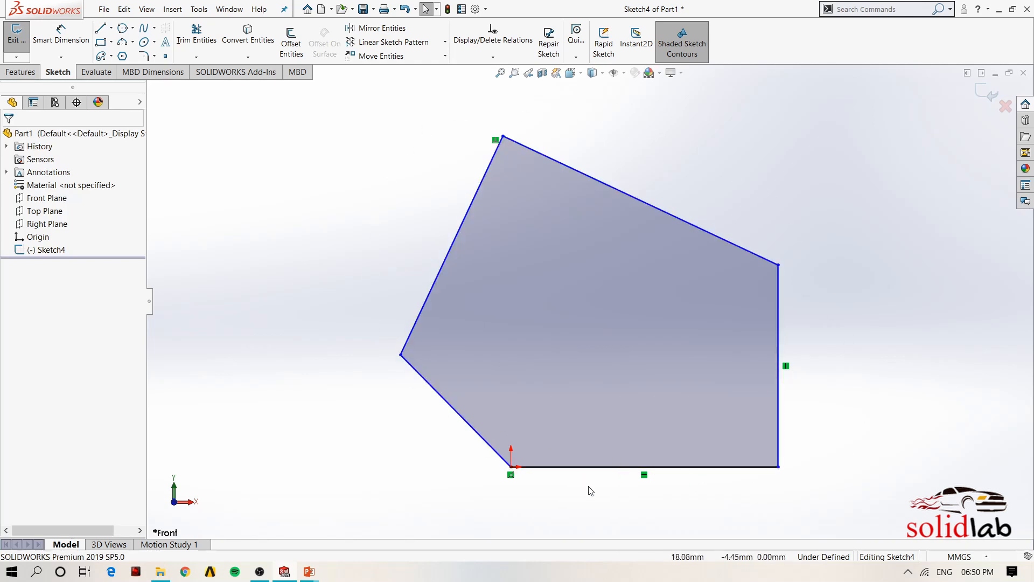
Step: Dimension the profile's base to 50 mm and move its topmost corner slightly lower
{"action": "left_click", "coordinate": [61, 35]}
{"action": "left_click", "coordinate": [692, 470]}
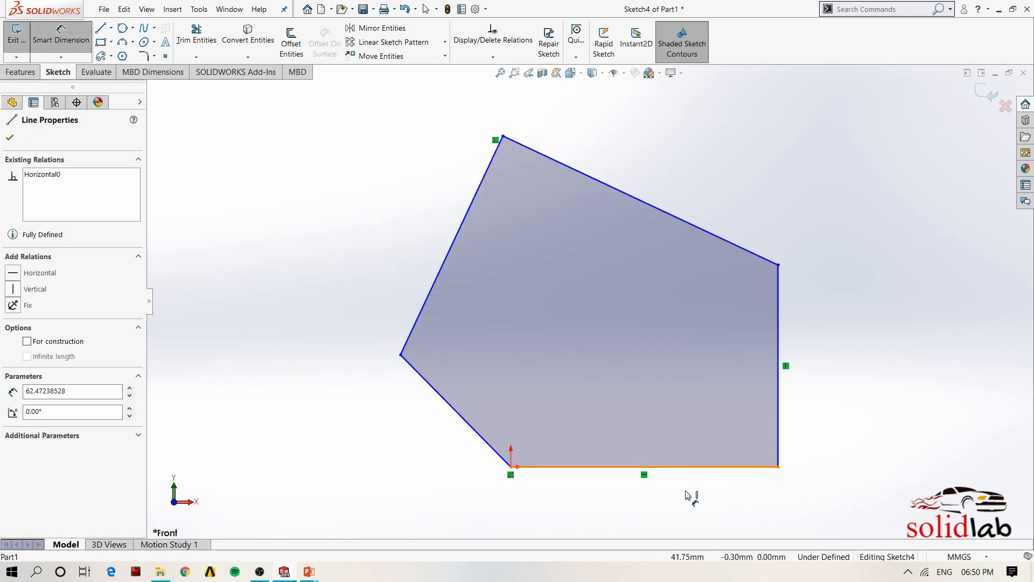
{"action": "left_click", "coordinate": [693, 509]}
{"action": "type", "text": "50"}
{"action": "key", "text": "Return"}
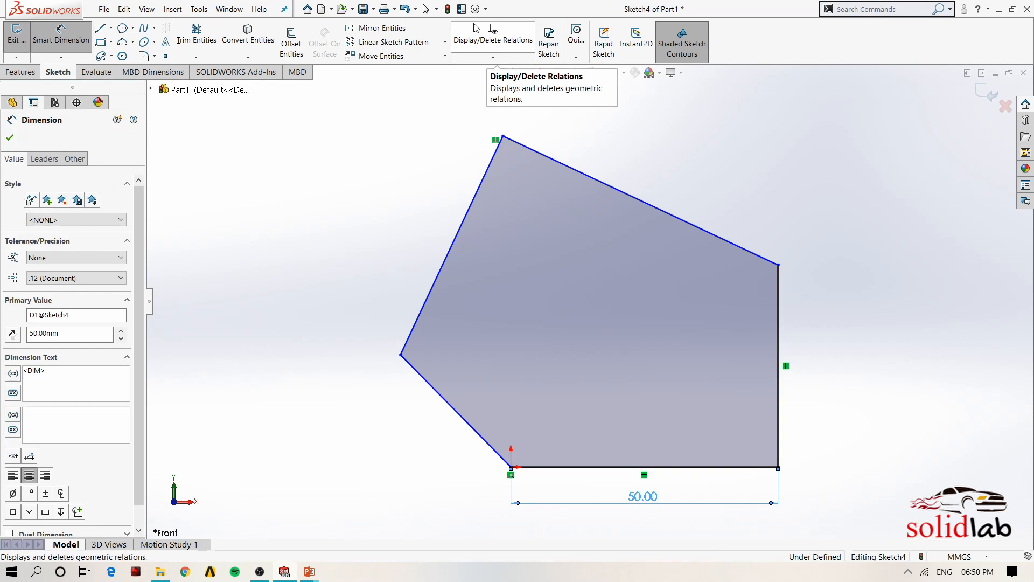
{"action": "key", "text": "Escape"}
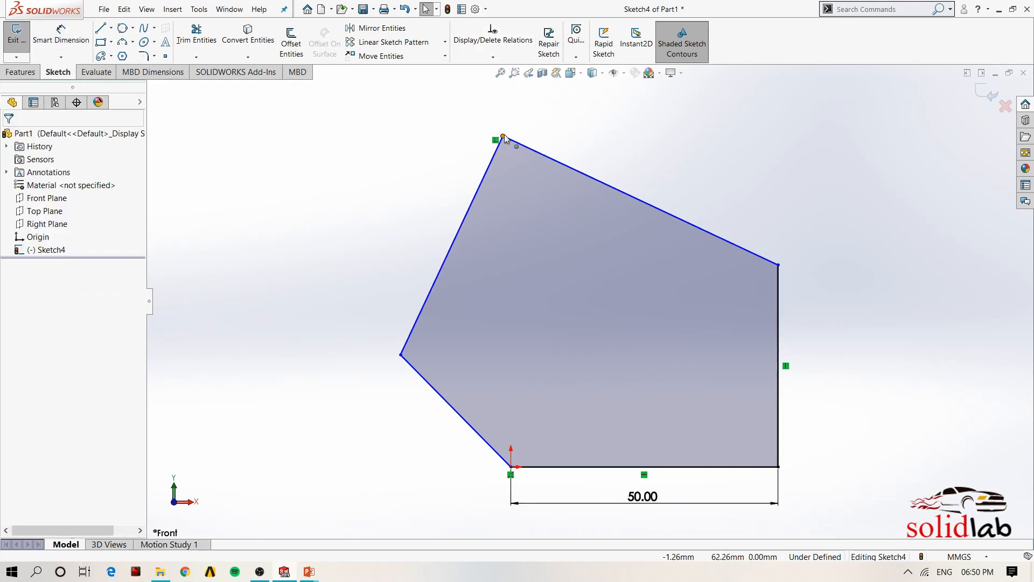
{"action": "mouse_move", "coordinate": [501, 138]}
{"action": "left_mouse_down"}
{"action": "mouse_move", "coordinate": [486, 180]}
{"action": "mouse_move", "coordinate": [529, 151]}
{"action": "mouse_move", "coordinate": [518, 201]}
{"action": "mouse_move", "coordinate": [504, 205]}
{"action": "mouse_move", "coordinate": [496, 168]}
{"action": "mouse_move", "coordinate": [507, 172]}
{"action": "left_mouse_up"}
{"action": "key", "text": "Escape"}
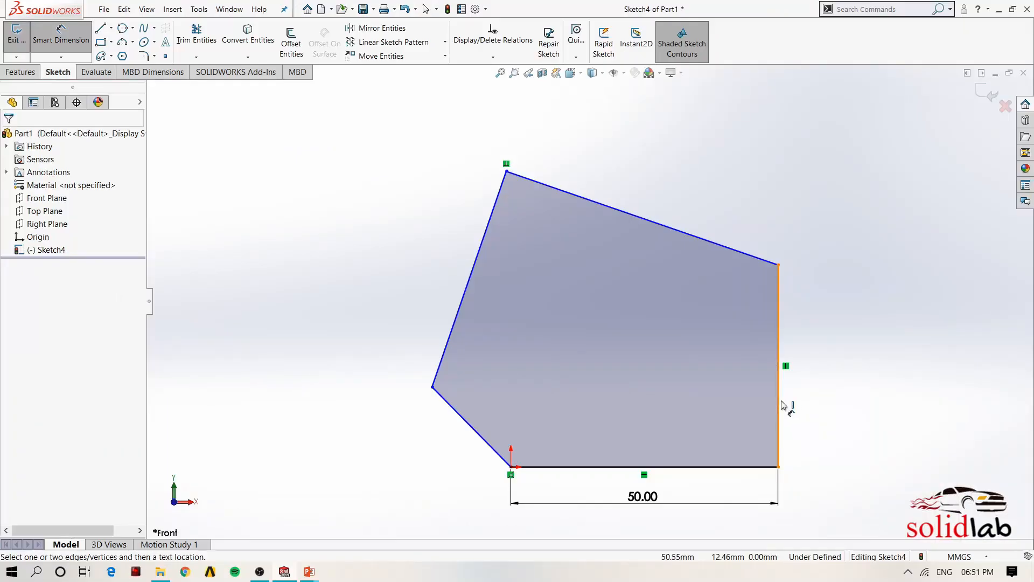
Step: Dimension the profile's vertical right side to 50 mm
{"action": "left_click", "coordinate": [788, 399]}
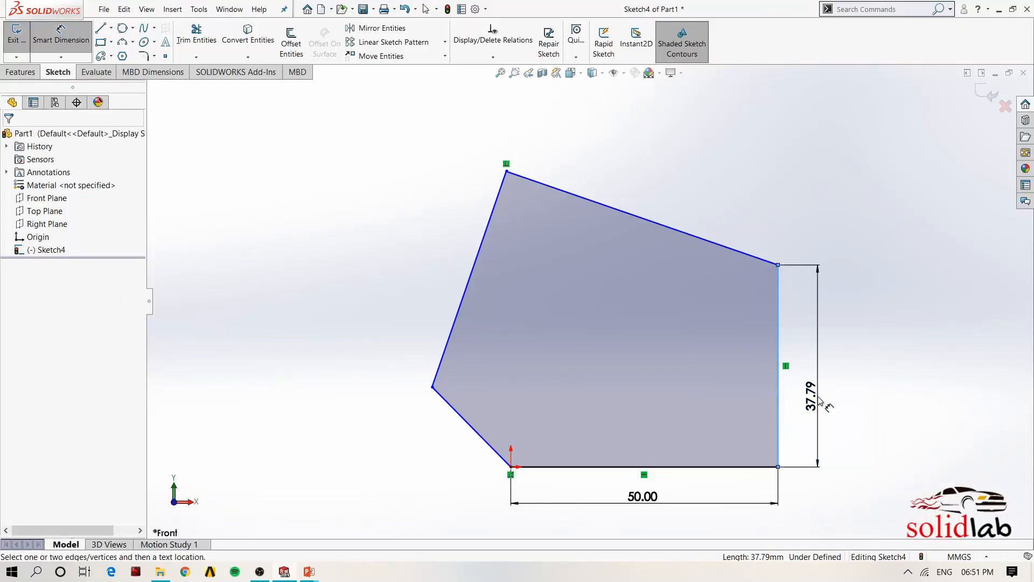
{"action": "left_click", "coordinate": [819, 402]}
{"action": "type", "text": "50"}
{"action": "key", "text": "Return"}
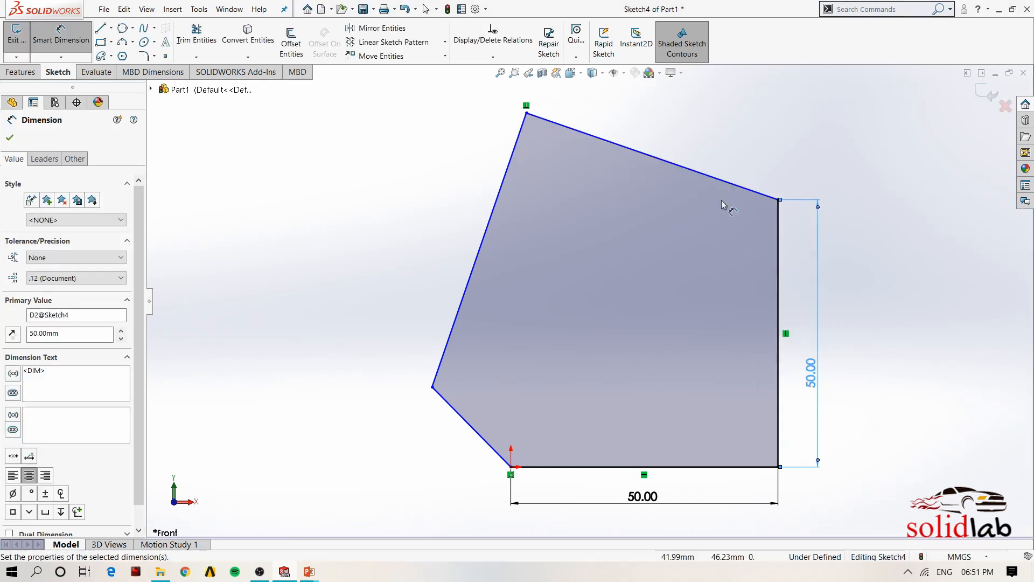
{"action": "scroll", "coordinate": [696, 228], "scroll_direction": "up", "scroll_amount": 1}
{"action": "scroll", "coordinate": [679, 196], "scroll_direction": "down", "scroll_amount": 1}
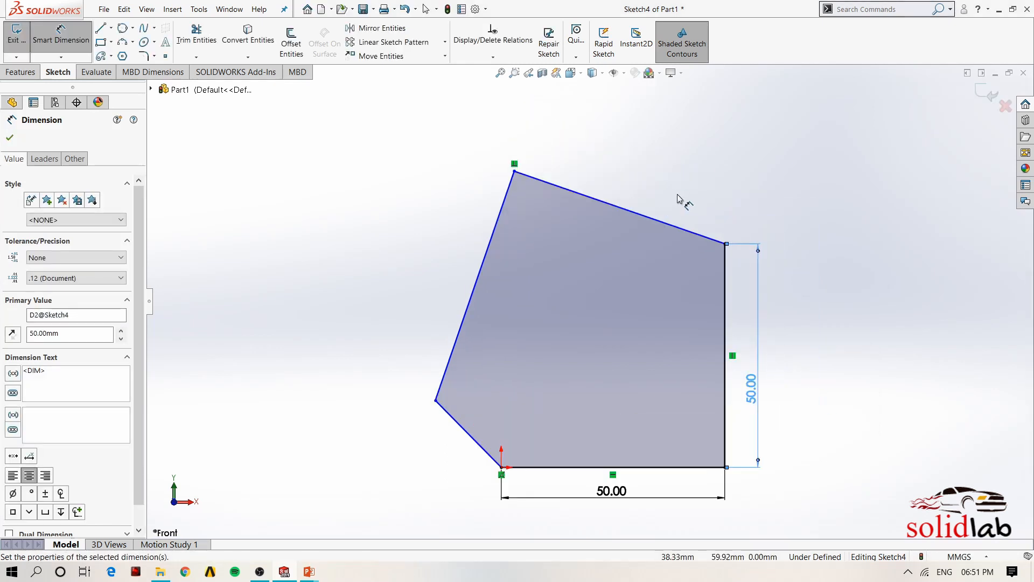
Step: Add an inside angle dimension of 135° between the upper-right slanted side and the vertical right side
{"action": "left_click", "coordinate": [660, 227]}
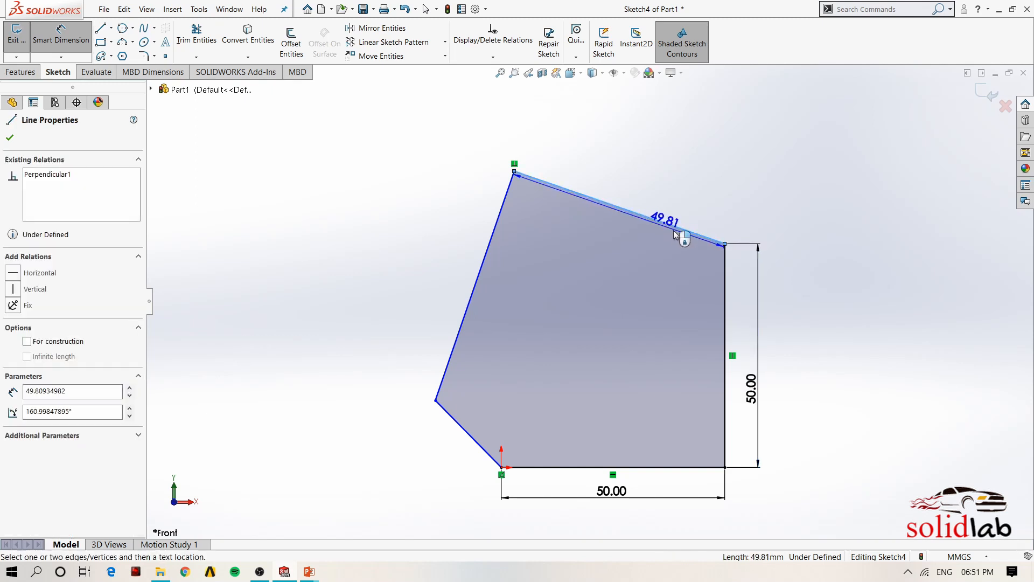
{"action": "left_click", "coordinate": [723, 298]}
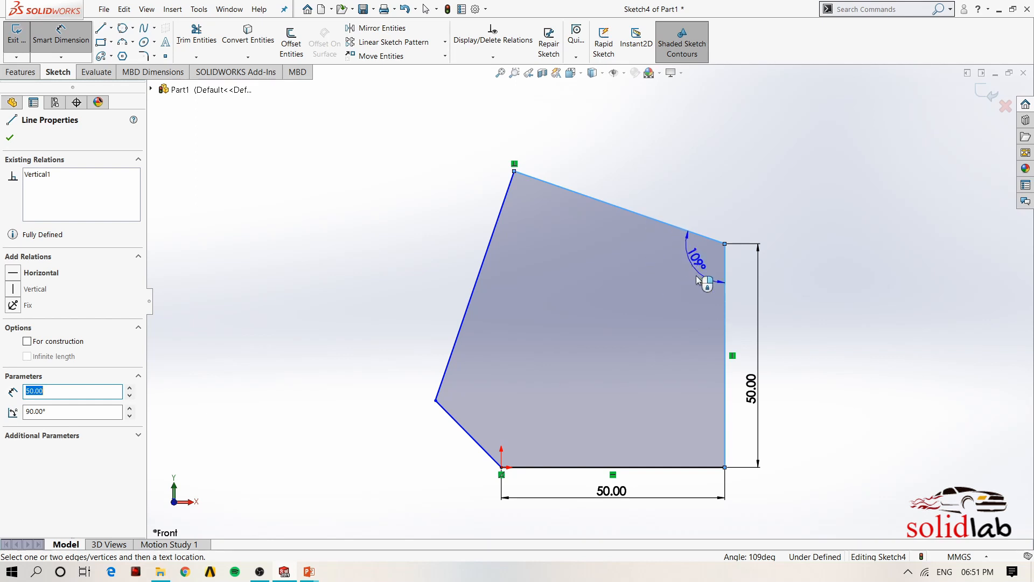
{"action": "left_click", "coordinate": [682, 267]}
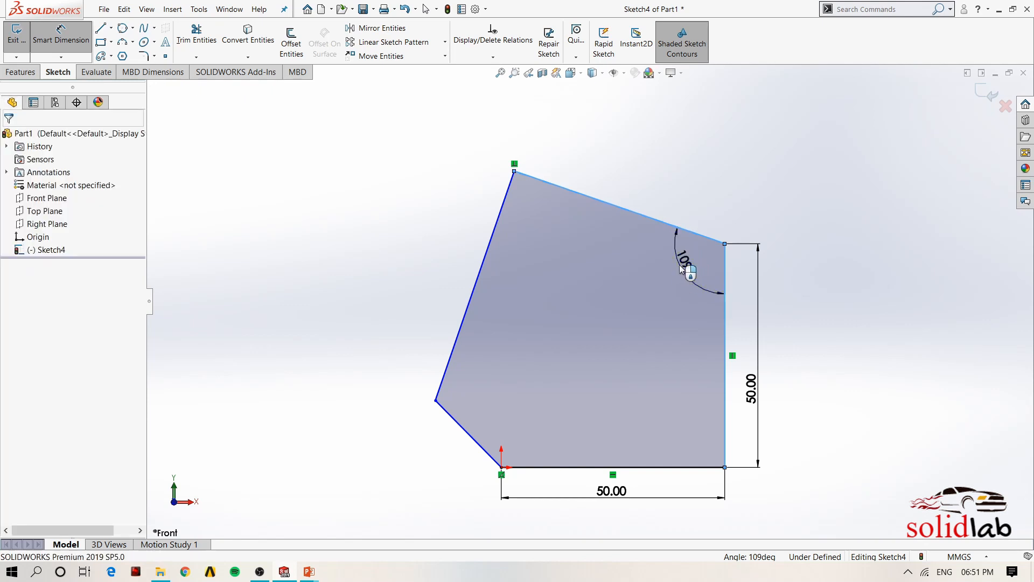
{"action": "type", "text": "135"}
{"action": "key", "text": "Return"}
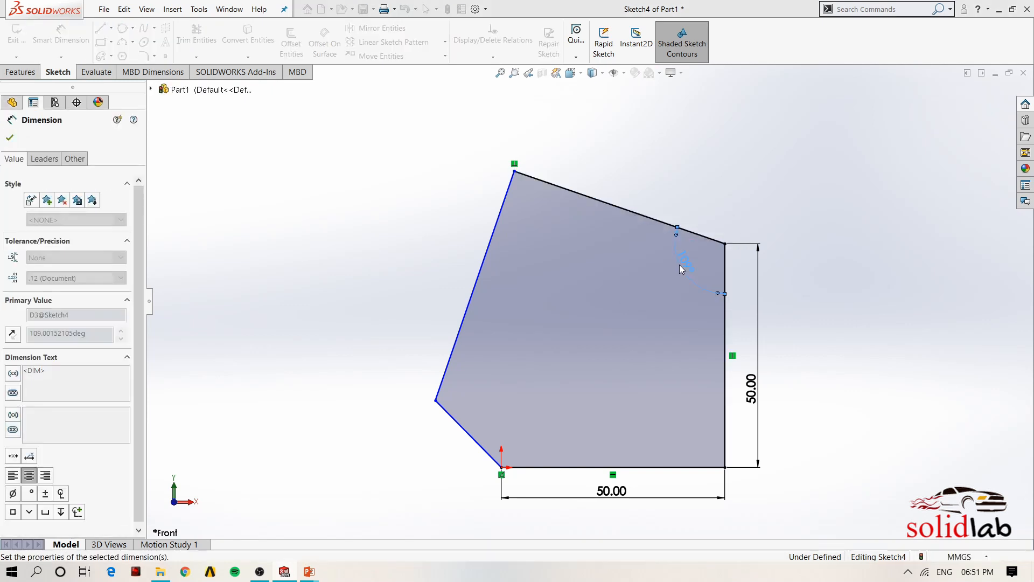
{"action": "left_click", "coordinate": [843, 404]}
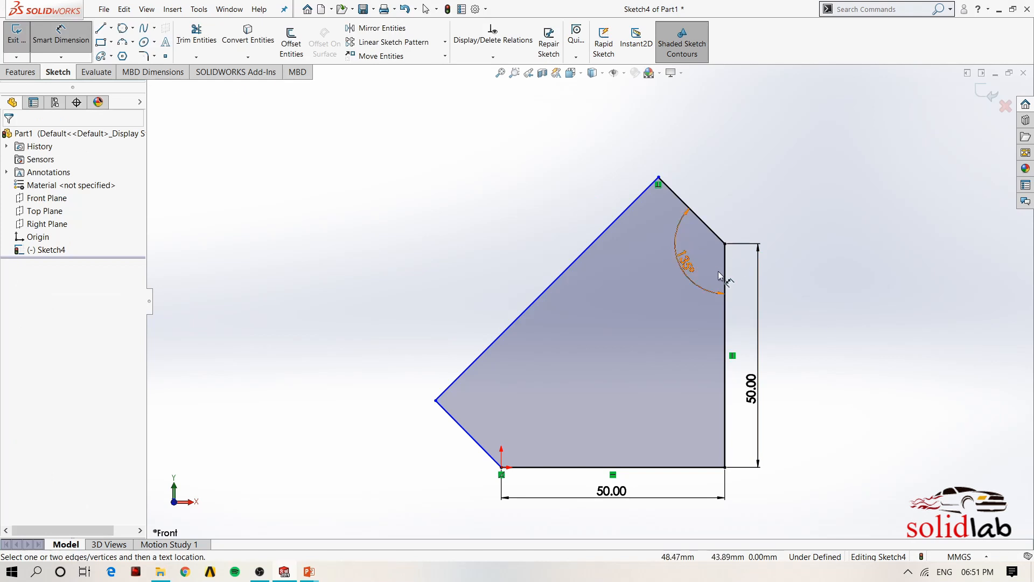
Step: Try to add a second angle dimension outside the corner between the right side and the upper-right slanted side, locking its orientation before placing it
{"action": "left_click", "coordinate": [725, 280]}
{"action": "left_click", "coordinate": [702, 221]}
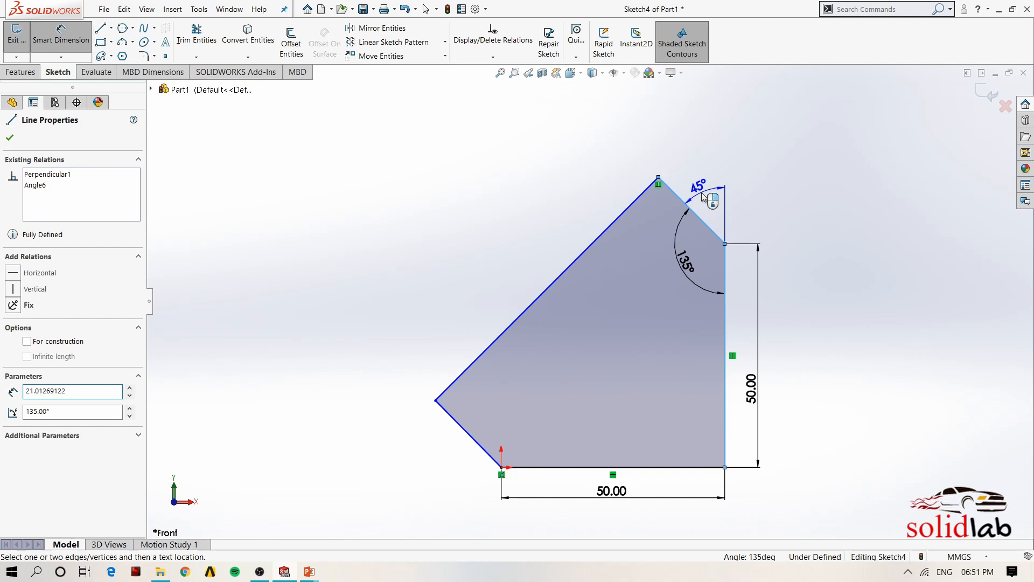
{"action": "right_click", "coordinate": [724, 195]}
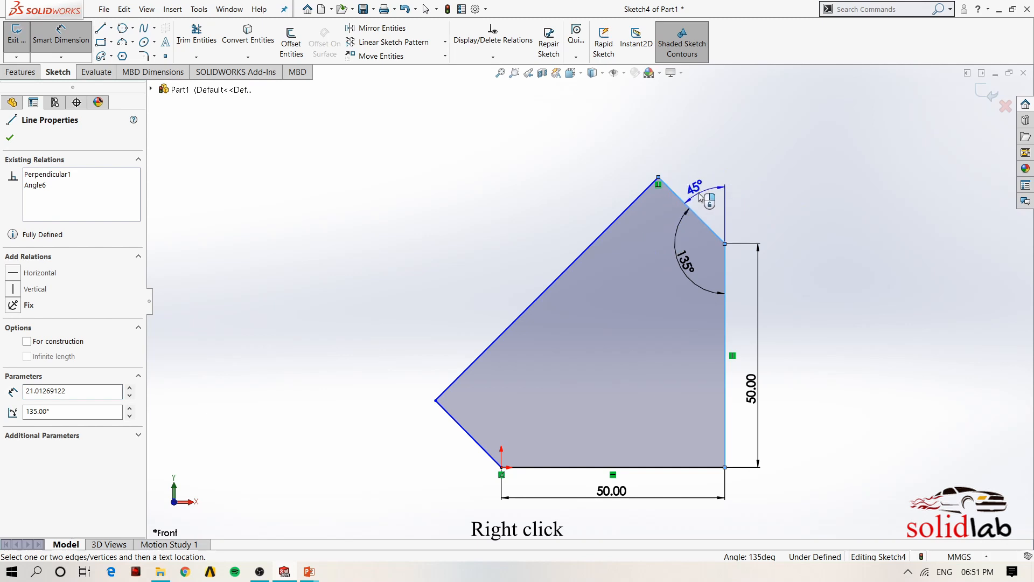
{"action": "left_click", "coordinate": [775, 190]}
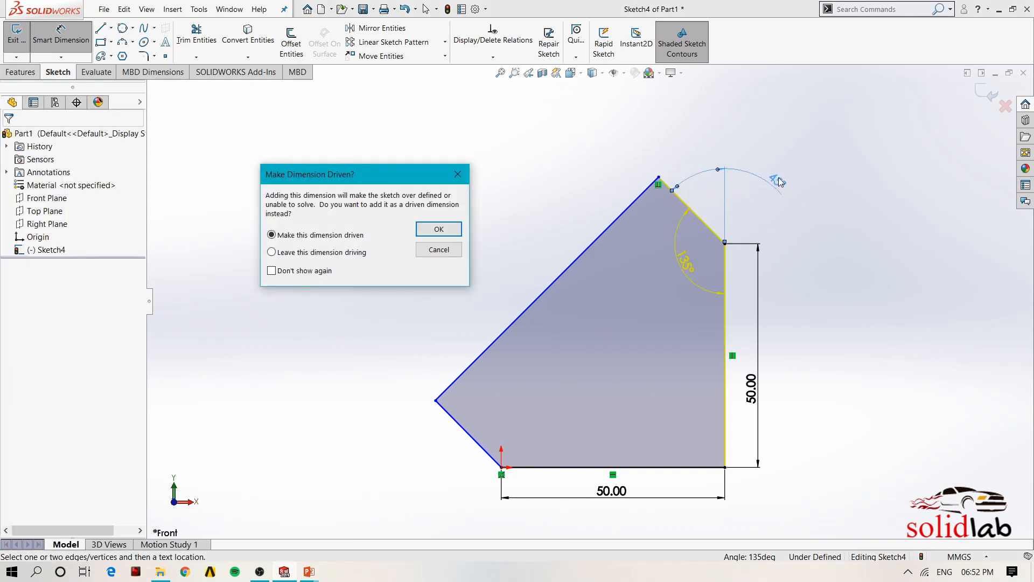
{"action": "left_click", "coordinate": [458, 175]}
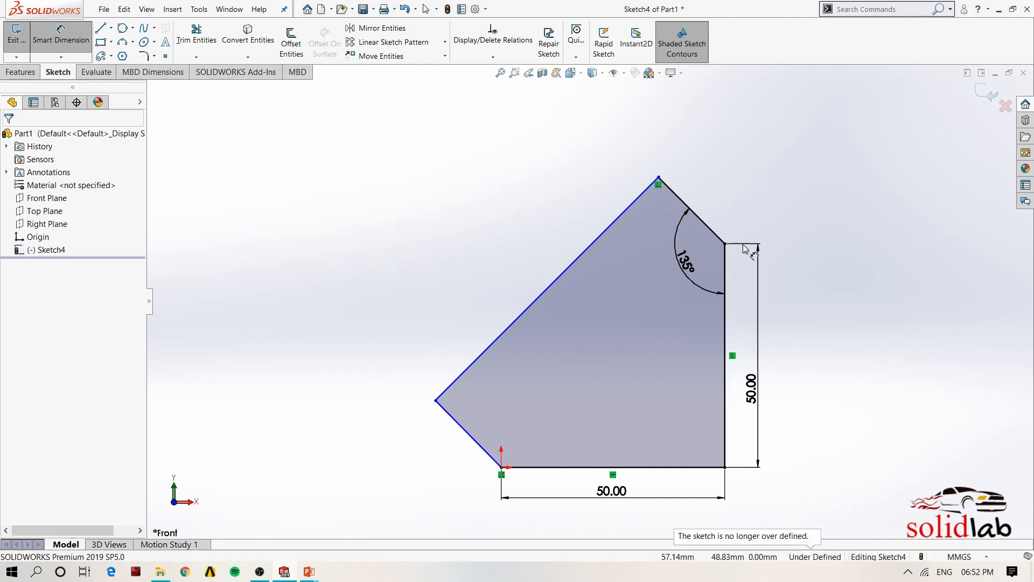
Step: Dimension the upper-right slanted side to 45 mm, placing the dimension outside the profile parallel to the side
{"action": "left_click", "coordinate": [711, 235]}
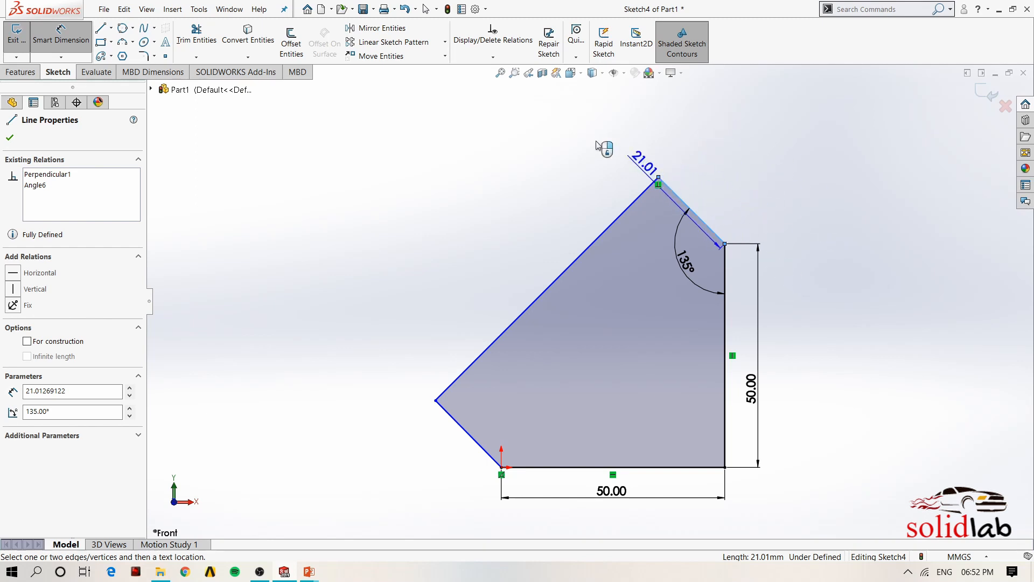
{"action": "left_click", "coordinate": [728, 177]}
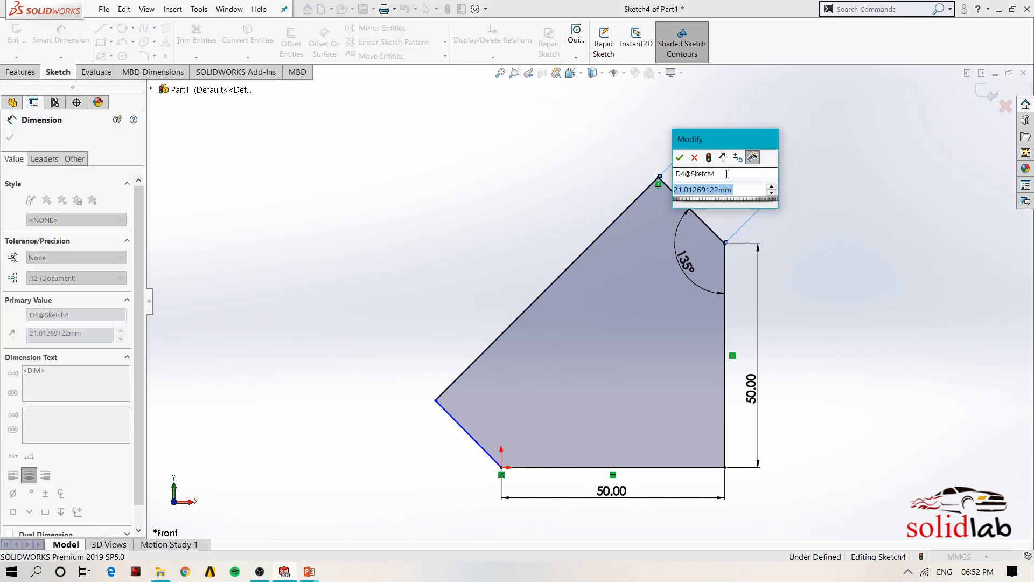
{"action": "type", "text": "45"}
{"action": "key", "text": "Return"}
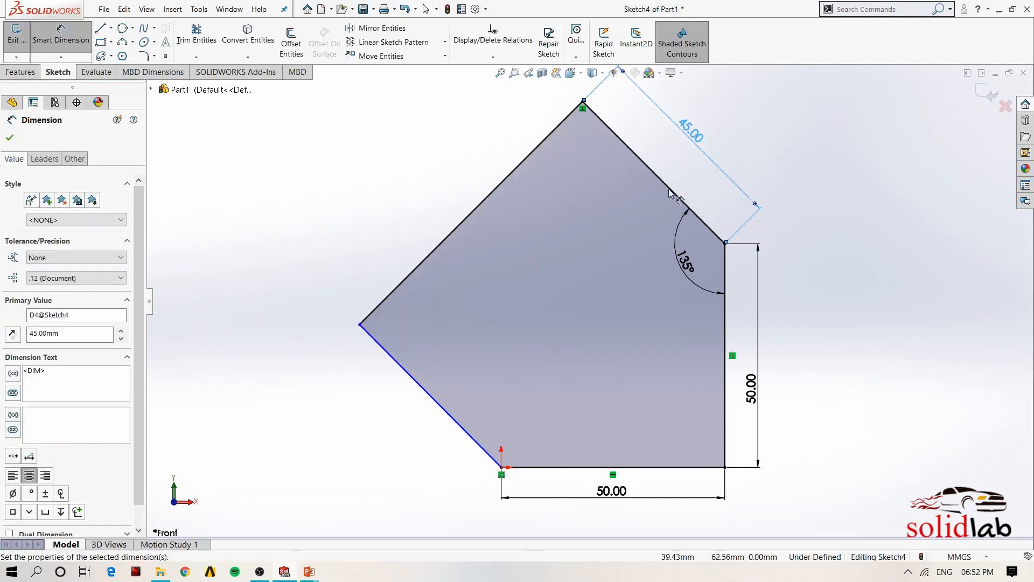
{"action": "scroll", "coordinate": [624, 293], "scroll_direction": "up", "scroll_amount": 3}
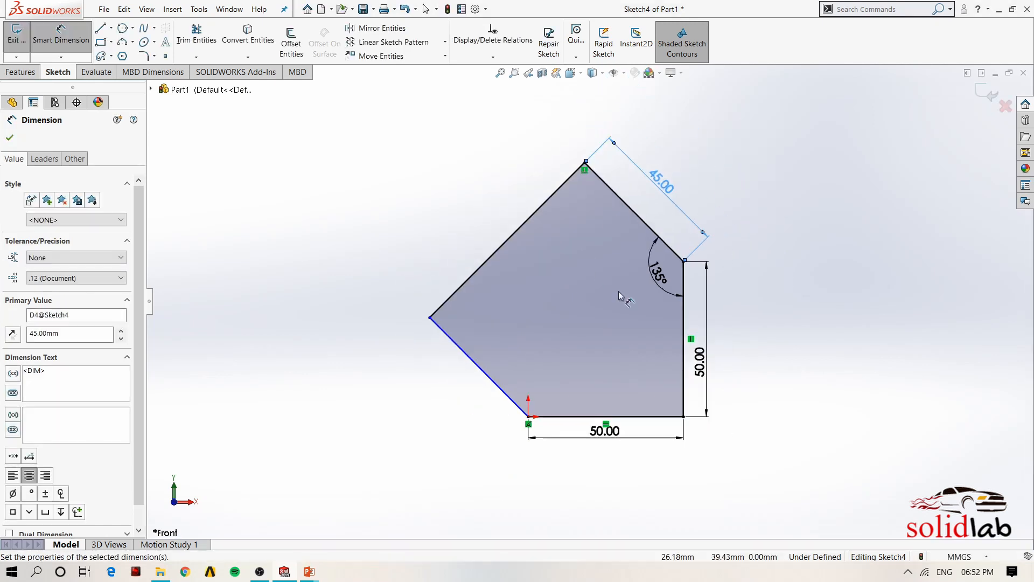
{"action": "left_click", "coordinate": [452, 455]}
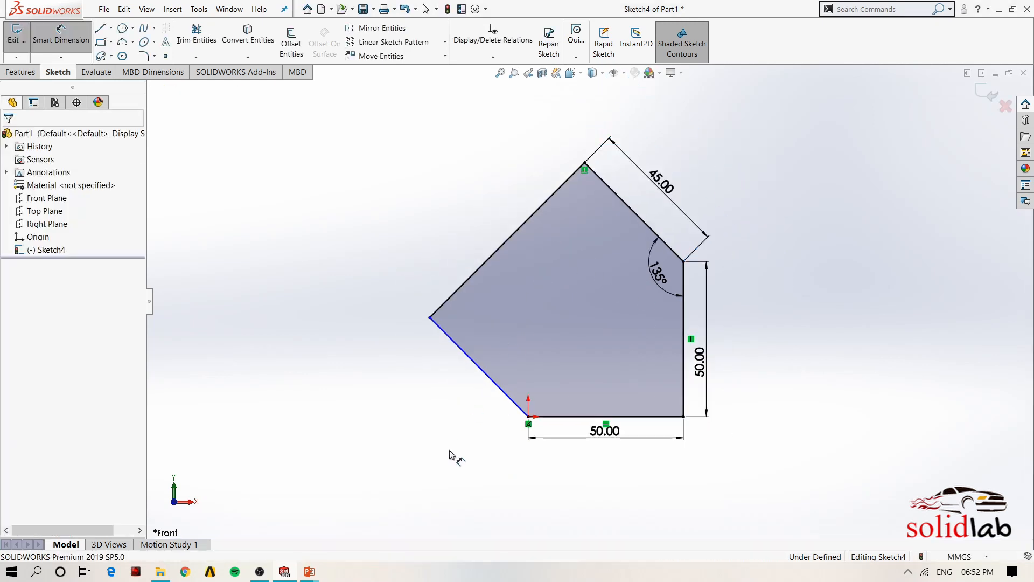
Step: Dimension the upper-left slanted side to 60 mm, placing the dimension outside the profile
{"action": "left_click", "coordinate": [480, 267]}
{"action": "left_click", "coordinate": [458, 237]}
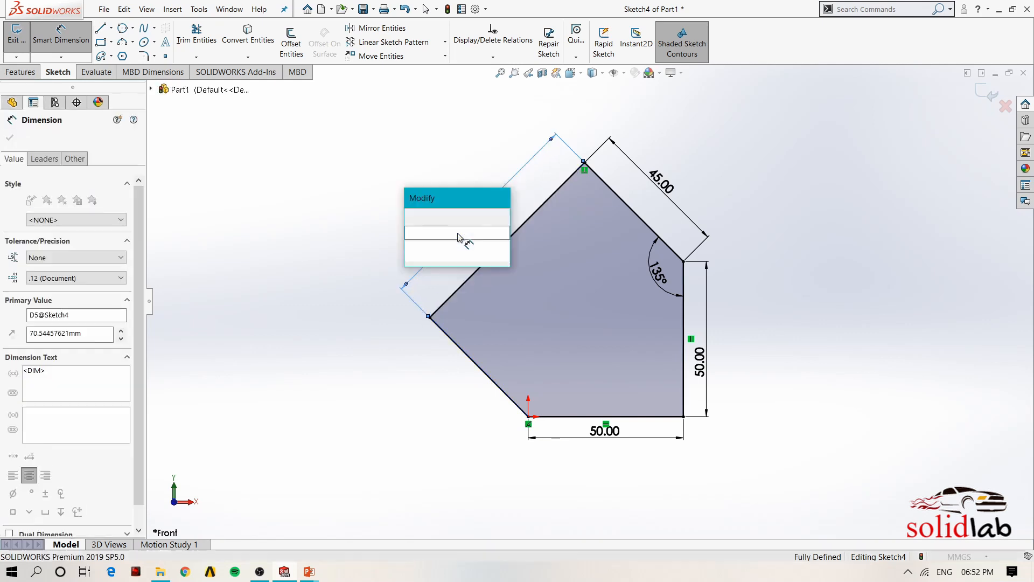
{"action": "type", "text": "60"}
{"action": "key", "text": "Return"}
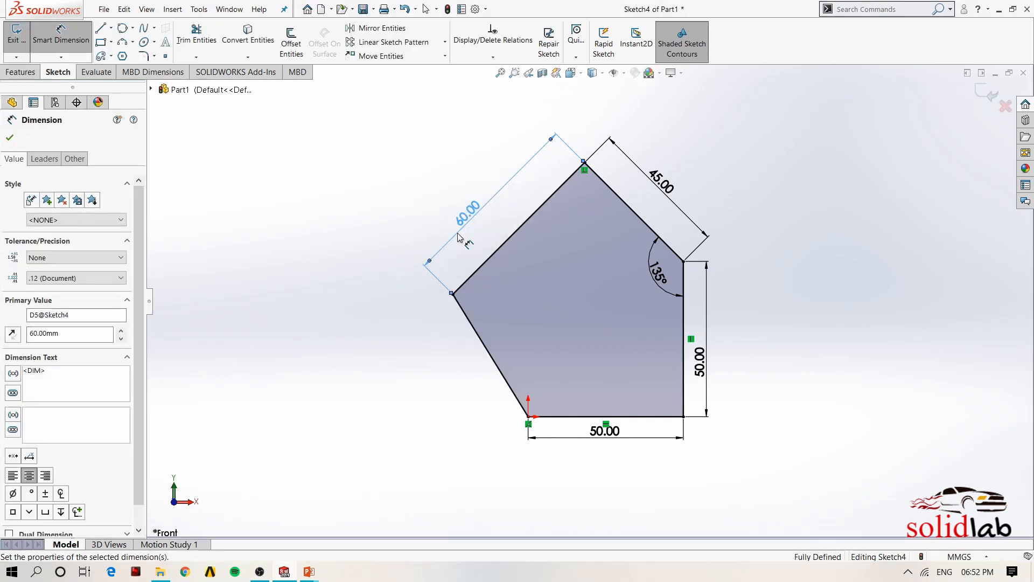
{"action": "left_click", "coordinate": [451, 455]}
{"action": "scroll", "coordinate": [618, 322], "scroll_direction": "up", "scroll_amount": 2}
{"action": "scroll", "coordinate": [585, 217], "scroll_direction": "down", "scroll_amount": 1}
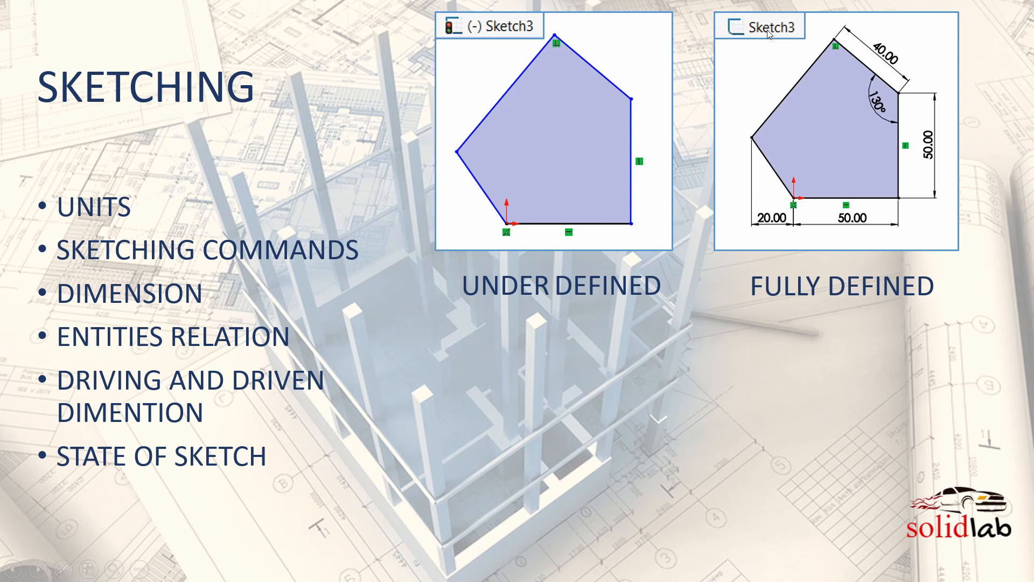
{"action": "left_click", "coordinate": [662, 373]}
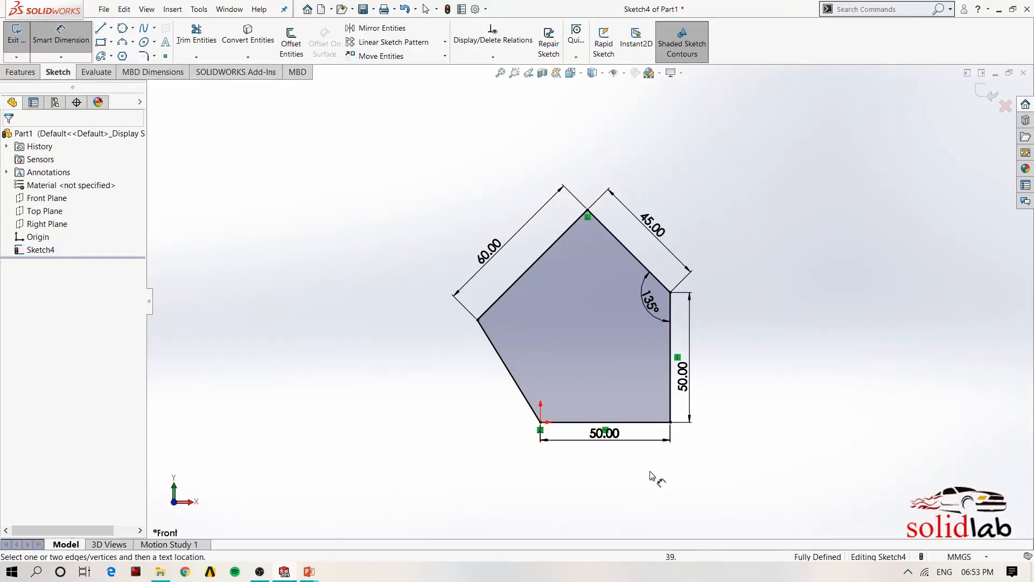
Step: Reposition the base, right-side and both slanted-side length dimensions around the profile for clearer spacing, and leave the dimension command
{"action": "left_click_drag", "start_coordinate": [605, 434], "coordinate": [620, 448]}
{"action": "left_click_drag", "start_coordinate": [684, 375], "coordinate": [708, 379]}
{"action": "mouse_move", "coordinate": [658, 230]}
{"action": "left_mouse_down"}
{"action": "mouse_move", "coordinate": [671, 214]}
{"action": "mouse_move", "coordinate": [660, 230]}
{"action": "left_mouse_up"}
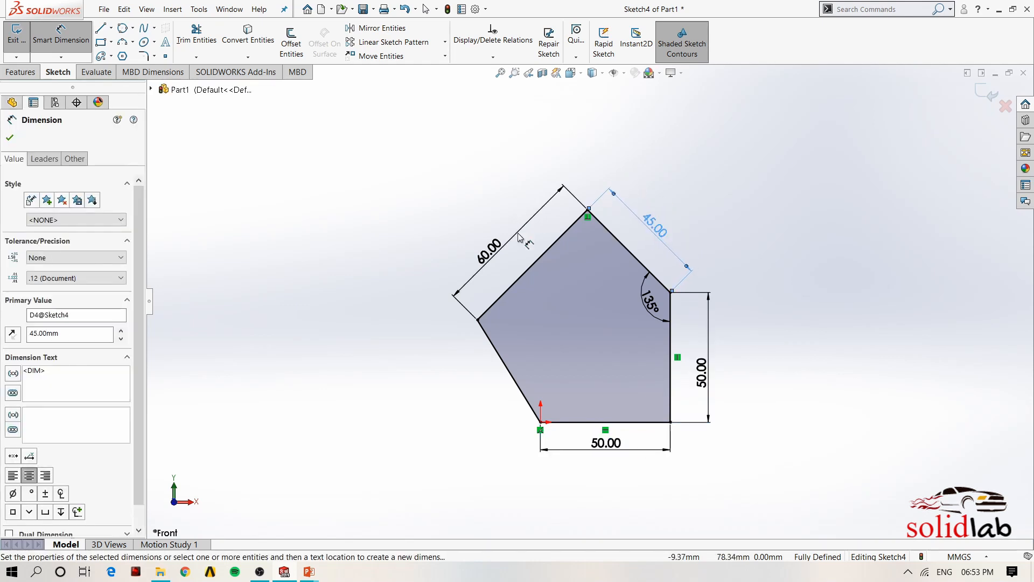
{"action": "left_click_drag", "start_coordinate": [518, 237], "coordinate": [528, 247]}
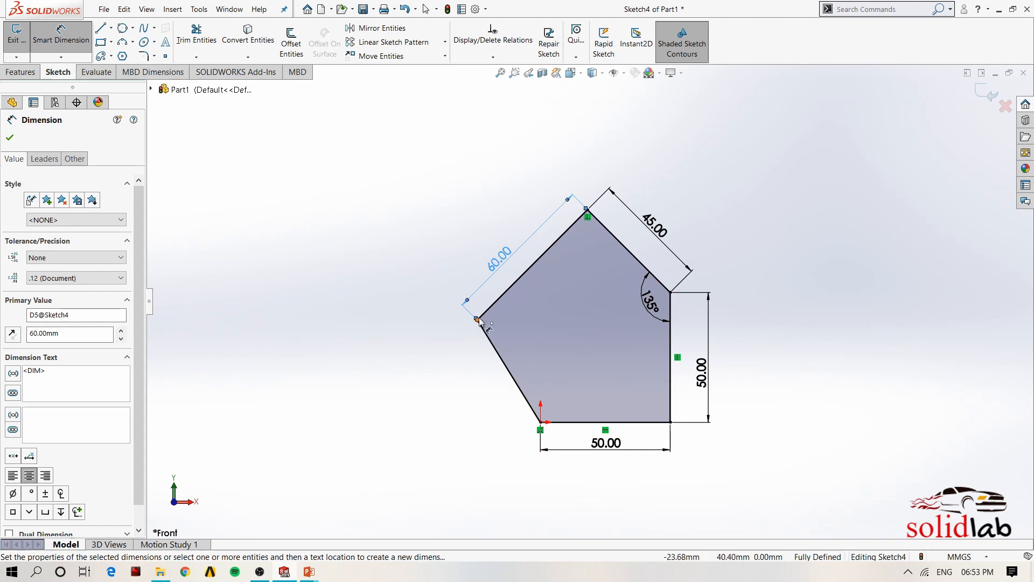
{"action": "key", "text": "Escape"}
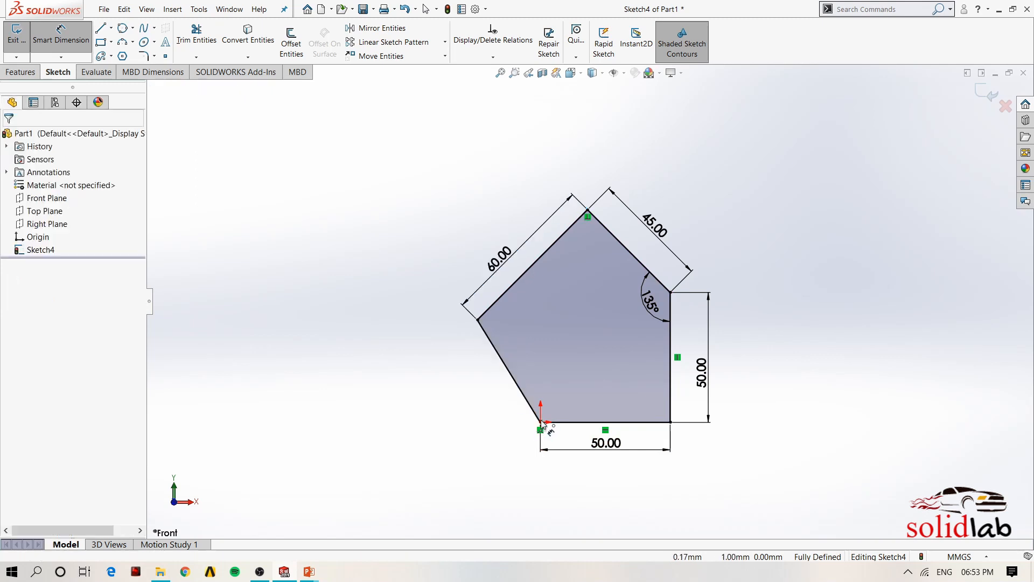
{"action": "key", "text": "Escape"}
Step: Add a horizontal dimension below the lower-left slanted side, in line with the base dimension, and leave it driving
{"action": "left_click", "coordinate": [518, 385]}
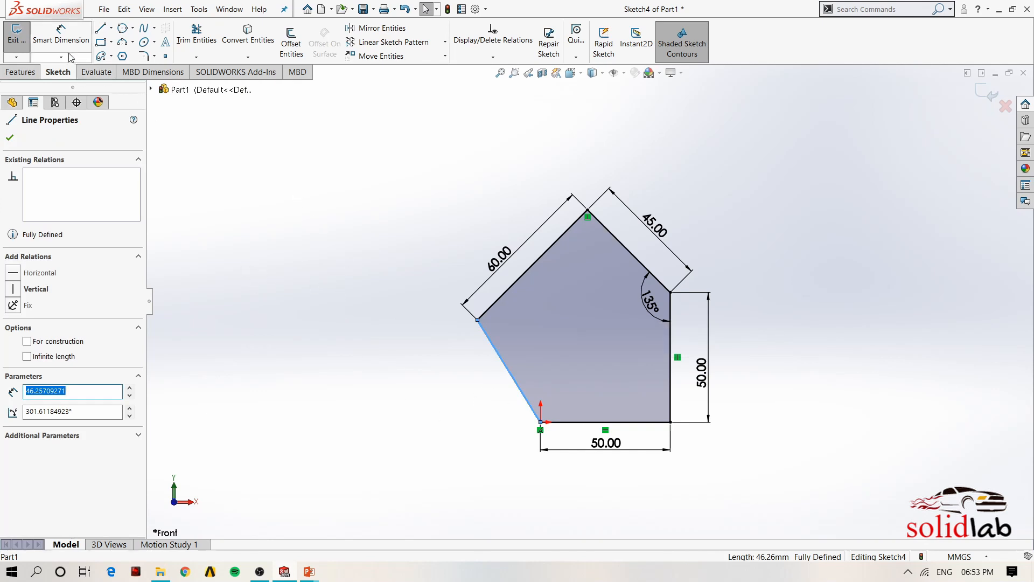
{"action": "left_click", "coordinate": [61, 33]}
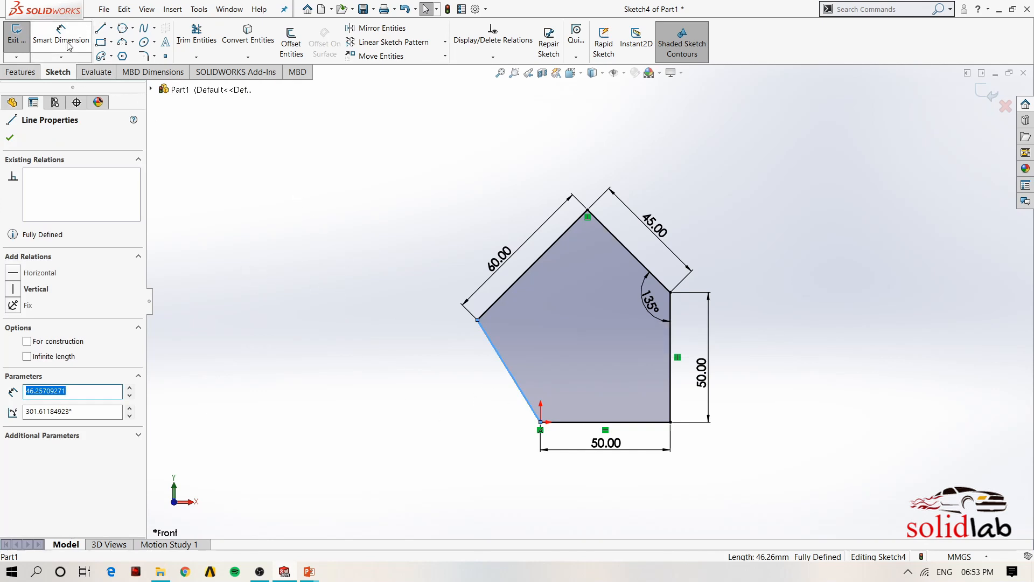
{"action": "left_click", "coordinate": [512, 371]}
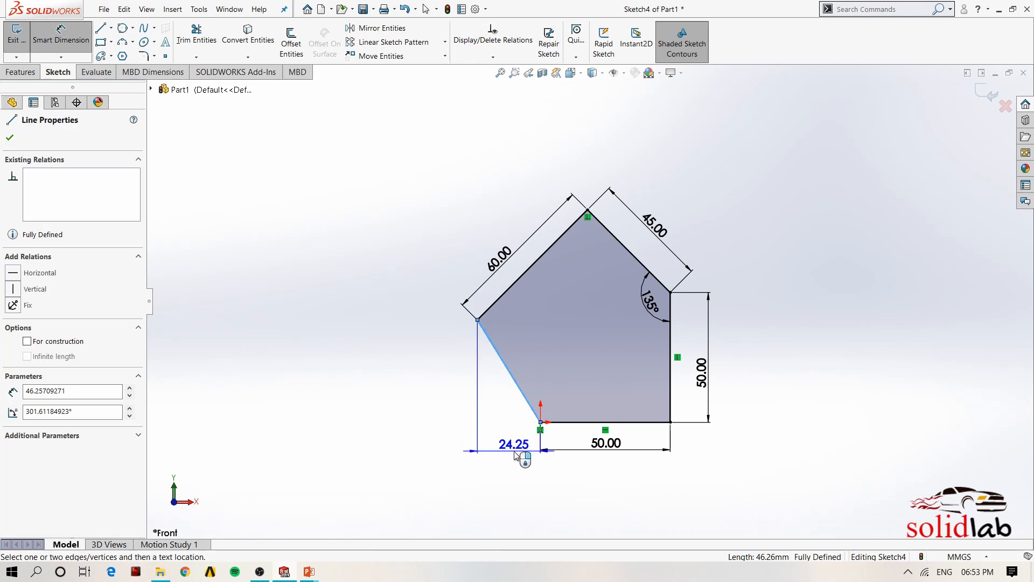
{"action": "left_click", "coordinate": [506, 453]}
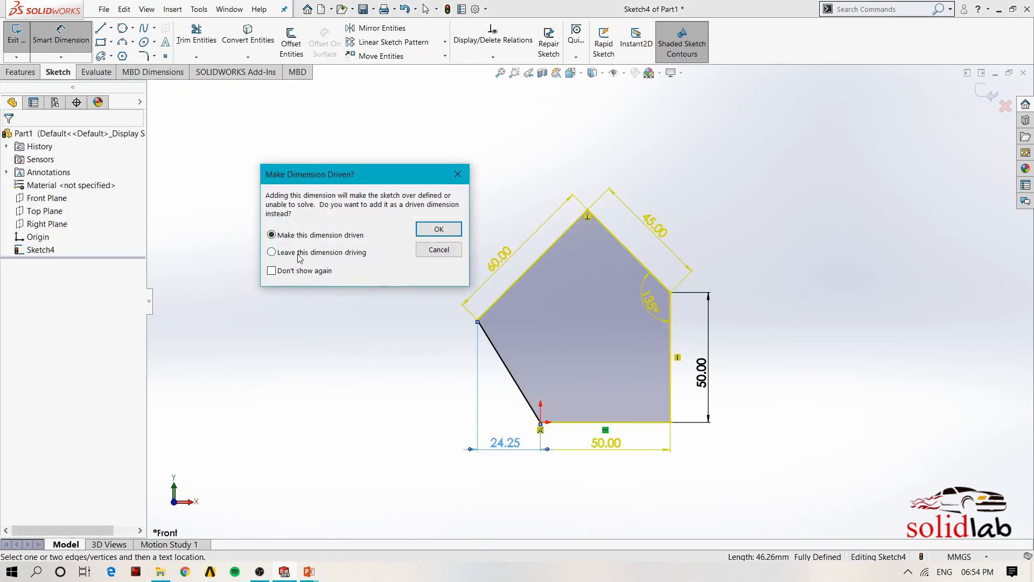
{"action": "left_click", "coordinate": [438, 230]}
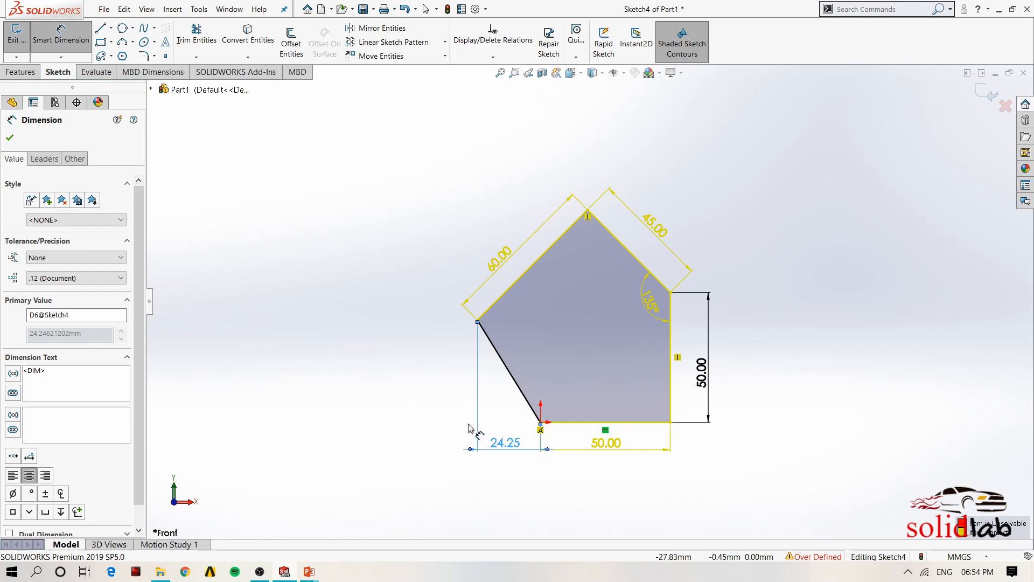
{"action": "left_click", "coordinate": [805, 236]}
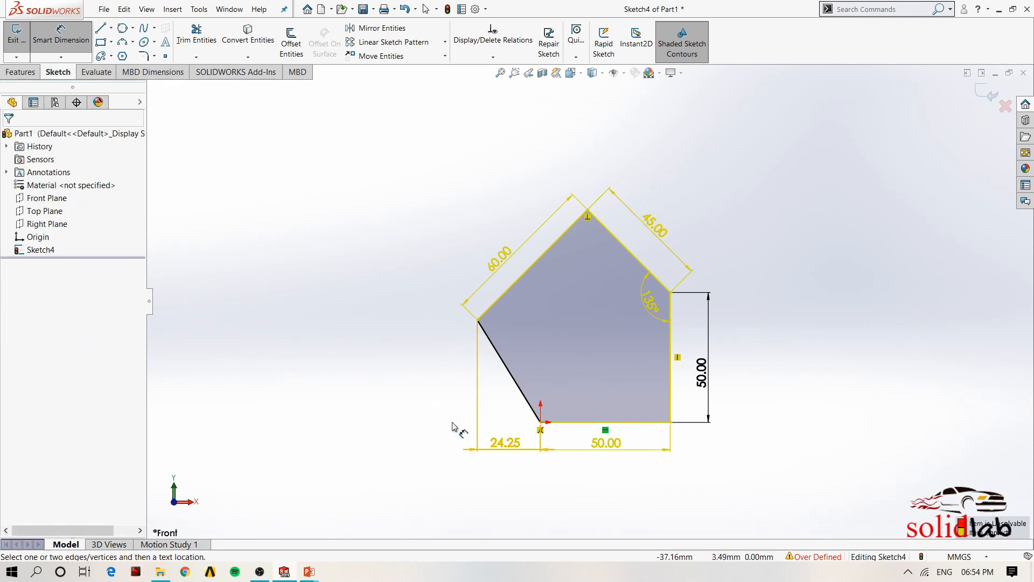
Step: Exit the sketch, dismiss the error report to check the sketch's warning in the feature tree, and reopen the sketch for editing
{"action": "left_click", "coordinate": [989, 92]}
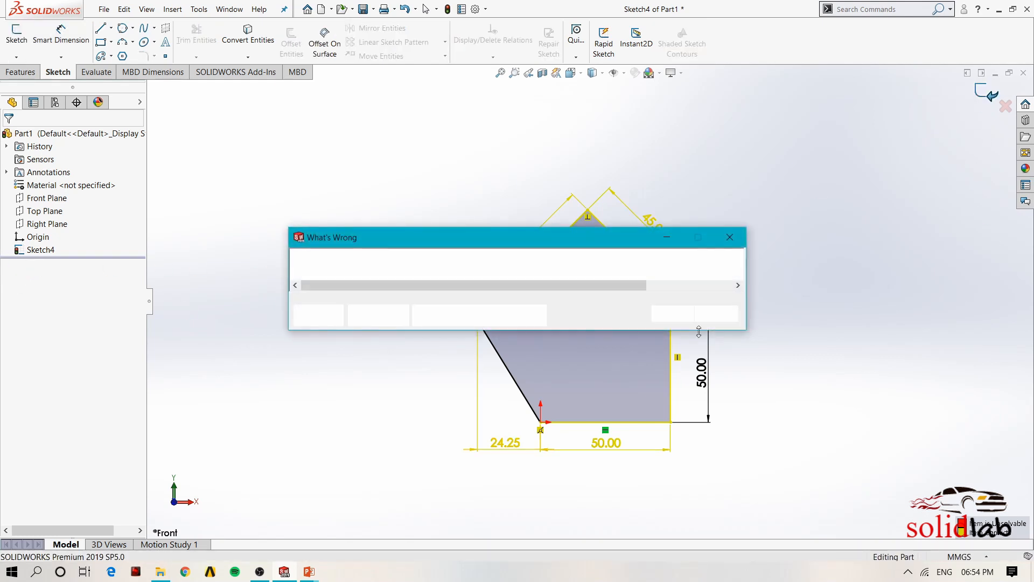
{"action": "left_click", "coordinate": [673, 313]}
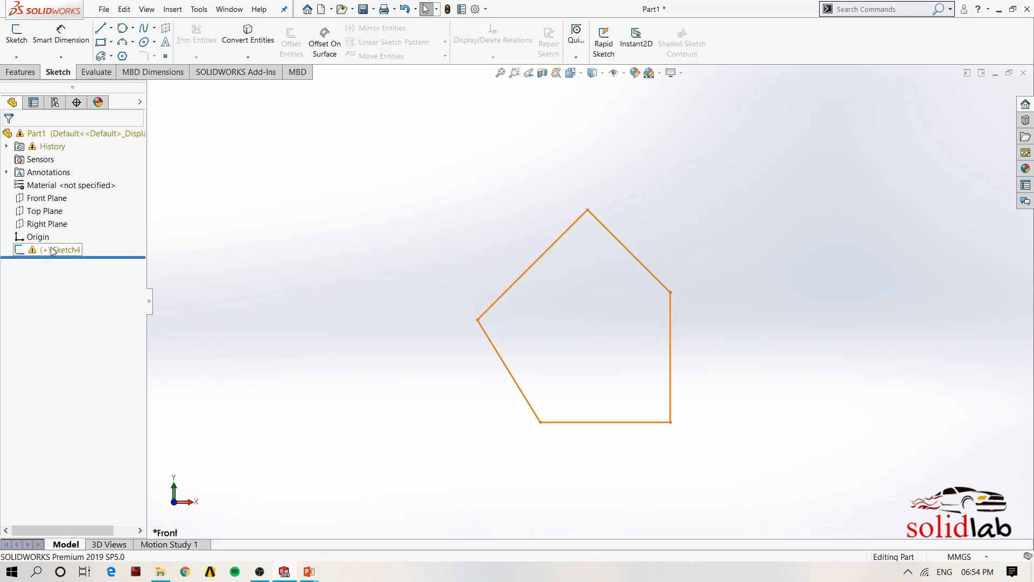
{"action": "mouse_move", "coordinate": [56, 252]}
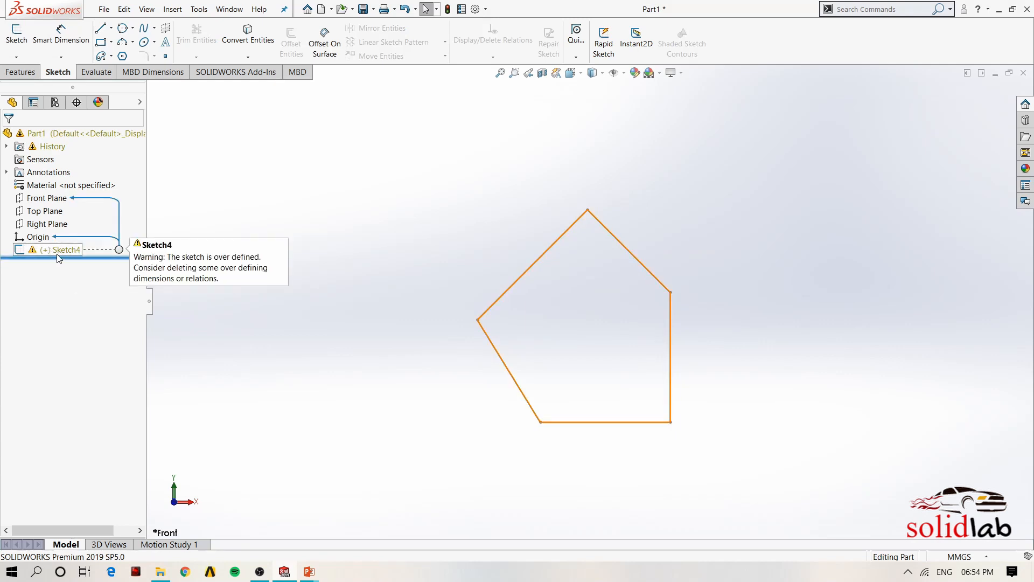
{"action": "left_click", "coordinate": [63, 258]}
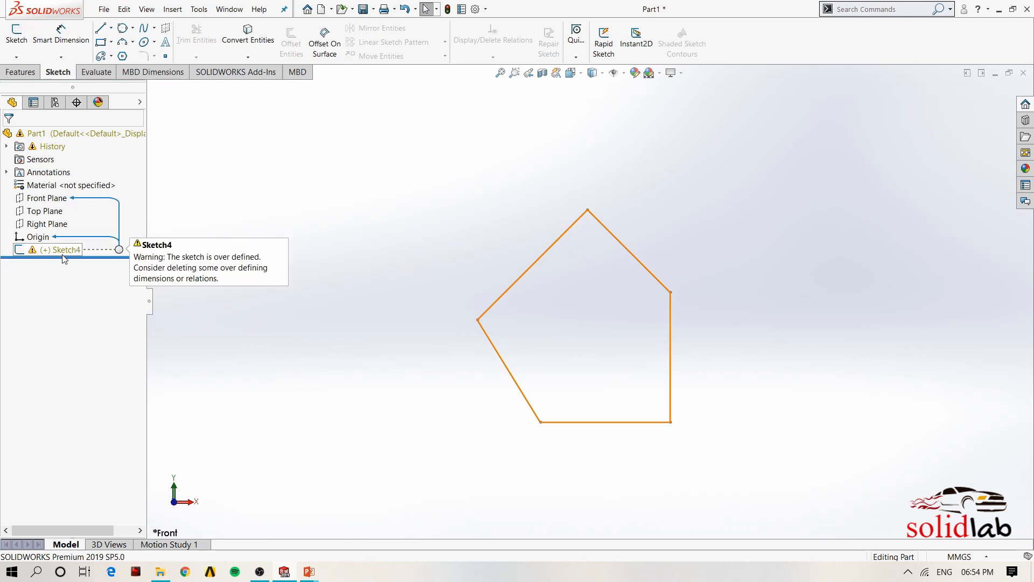
{"action": "right_click", "coordinate": [64, 258]}
{"action": "left_click", "coordinate": [86, 167]}
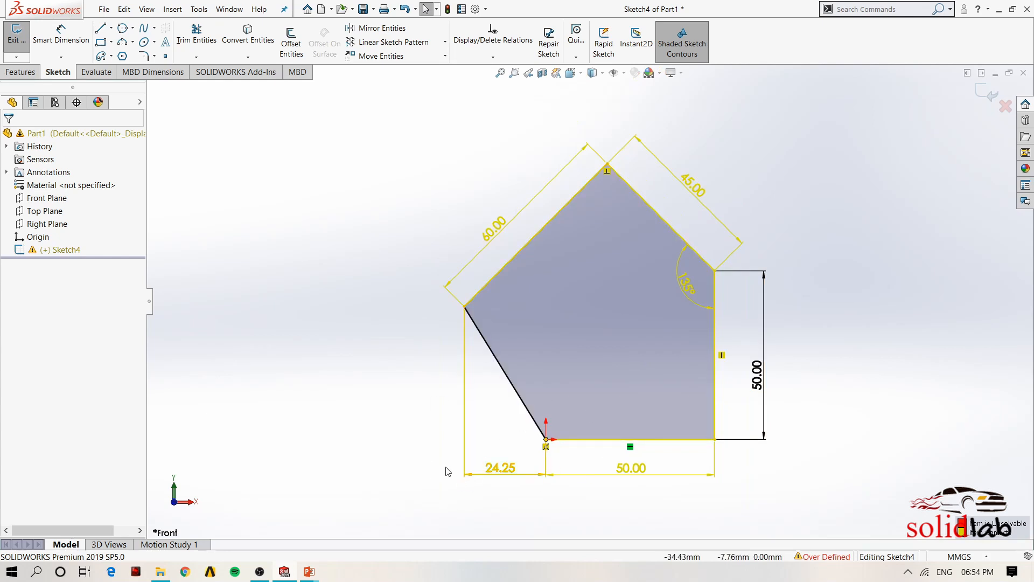
Step: Delete the perpendicular relation between the two upper slanted sides at the profile's apex
{"action": "left_click", "coordinate": [500, 469]}
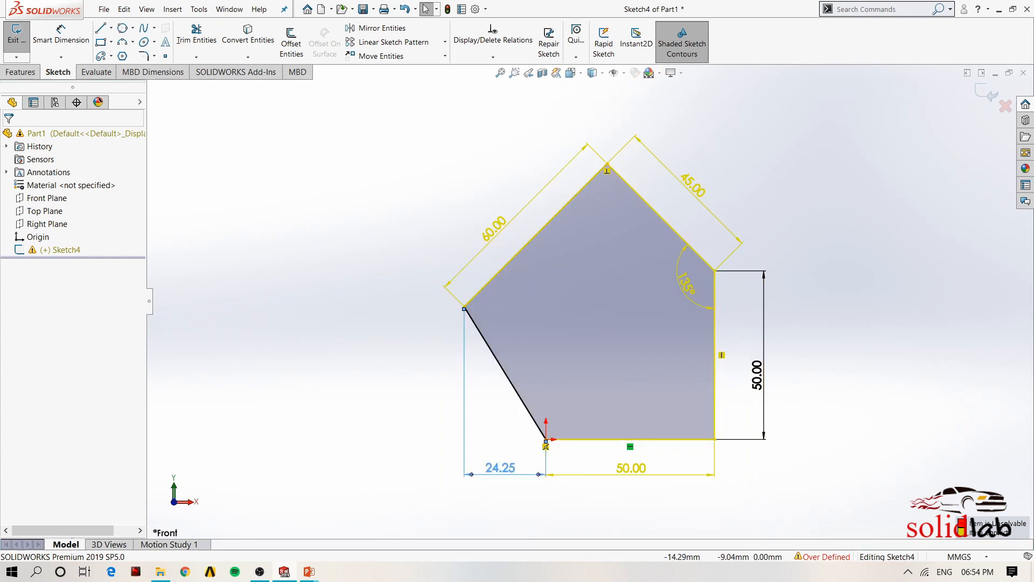
{"action": "key", "text": "Escape"}
{"action": "left_click", "coordinate": [611, 171]}
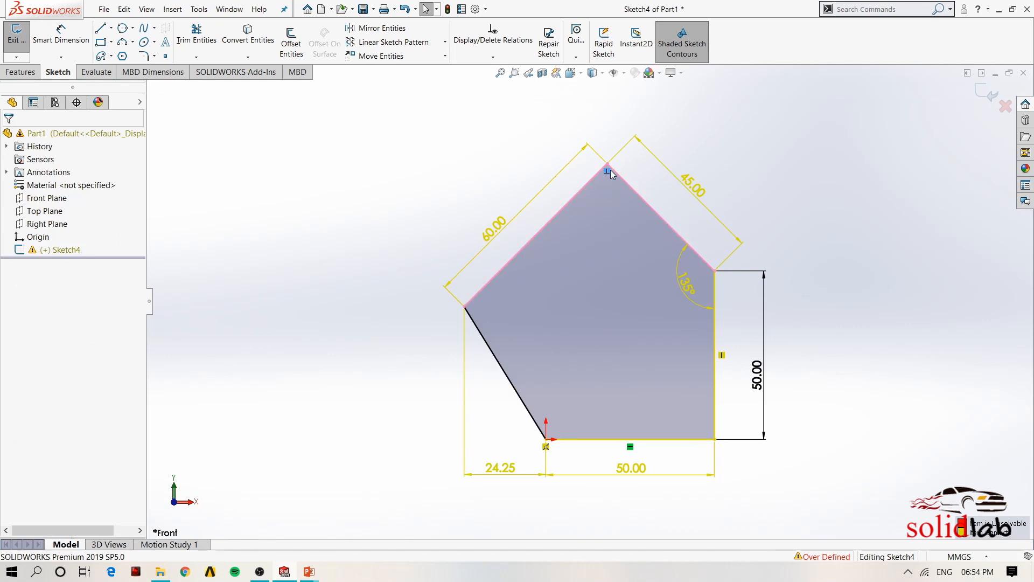
{"action": "key", "text": "Delete"}
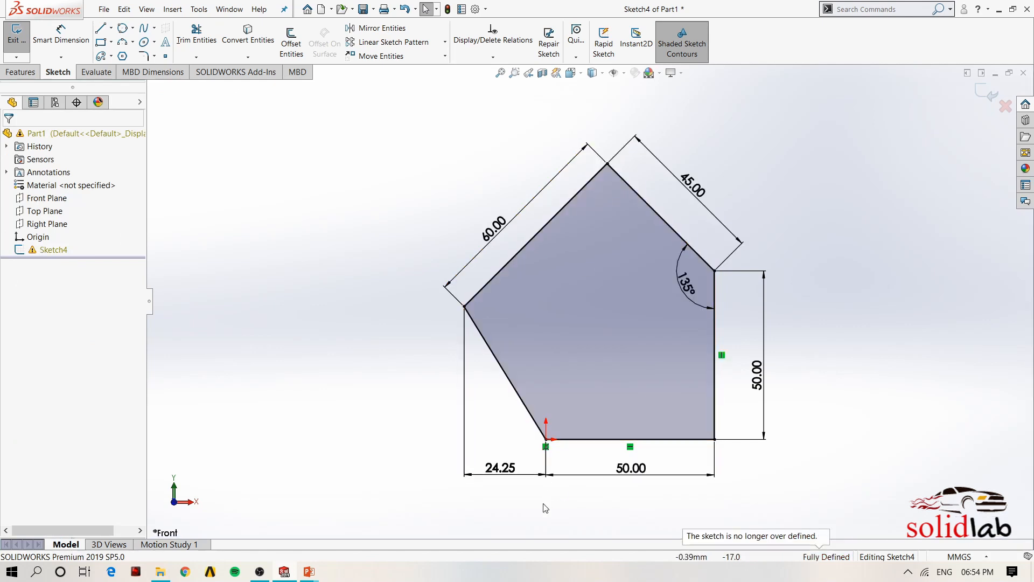
Step: Set the lower-left slanted side's horizontal dimension to 25 mm and align it with the base dimension
{"action": "double_click", "coordinate": [501, 468]}
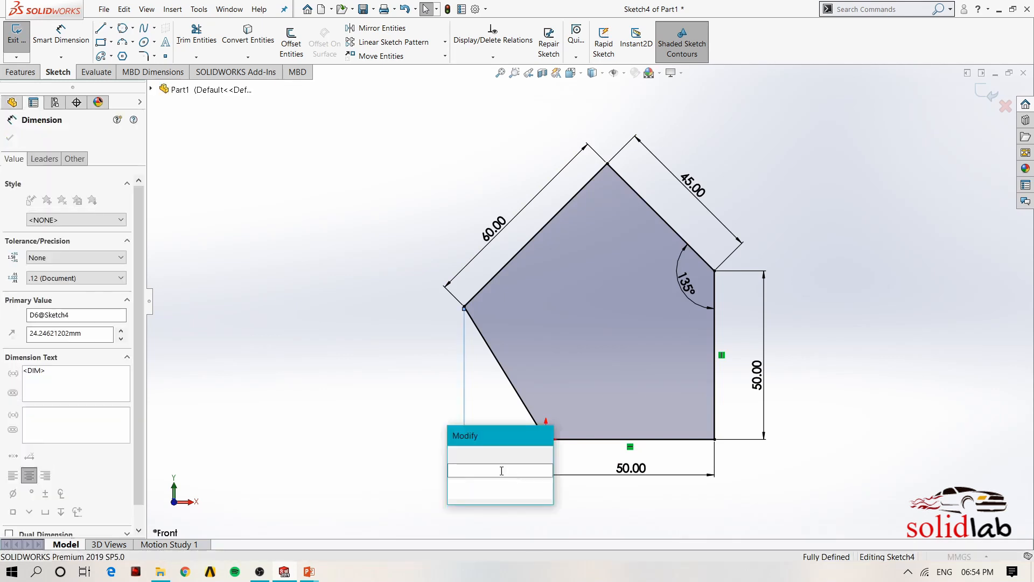
{"action": "type", "text": "25"}
{"action": "key", "text": "Return"}
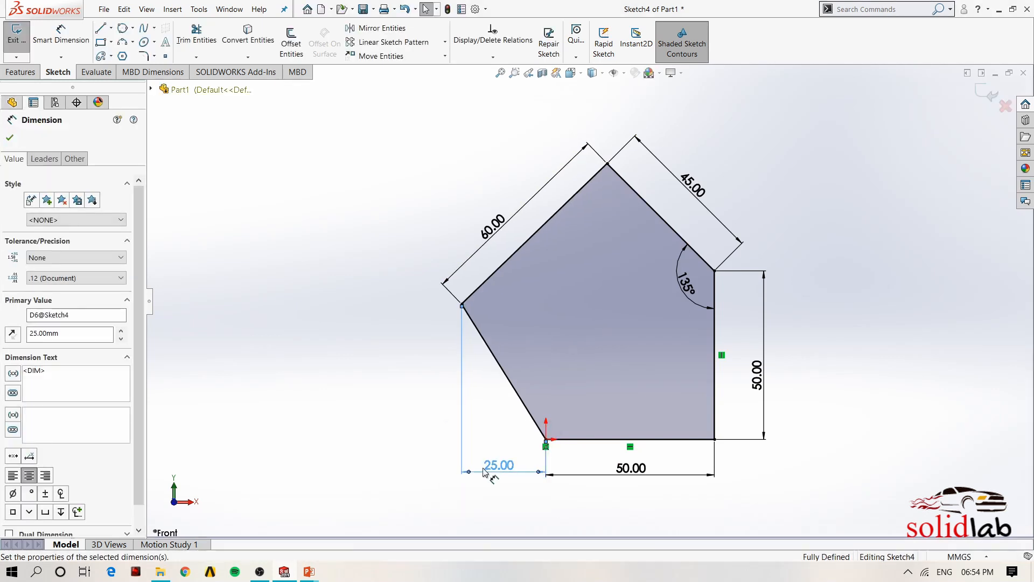
{"action": "left_click", "coordinate": [483, 478]}
{"action": "left_click_drag", "start_coordinate": [498, 461], "coordinate": [506, 468]}
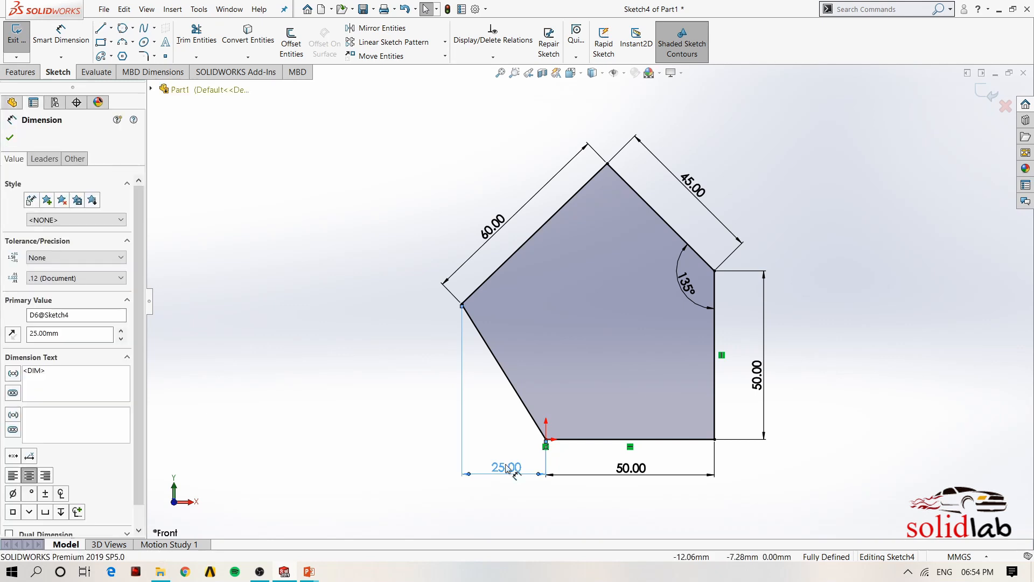